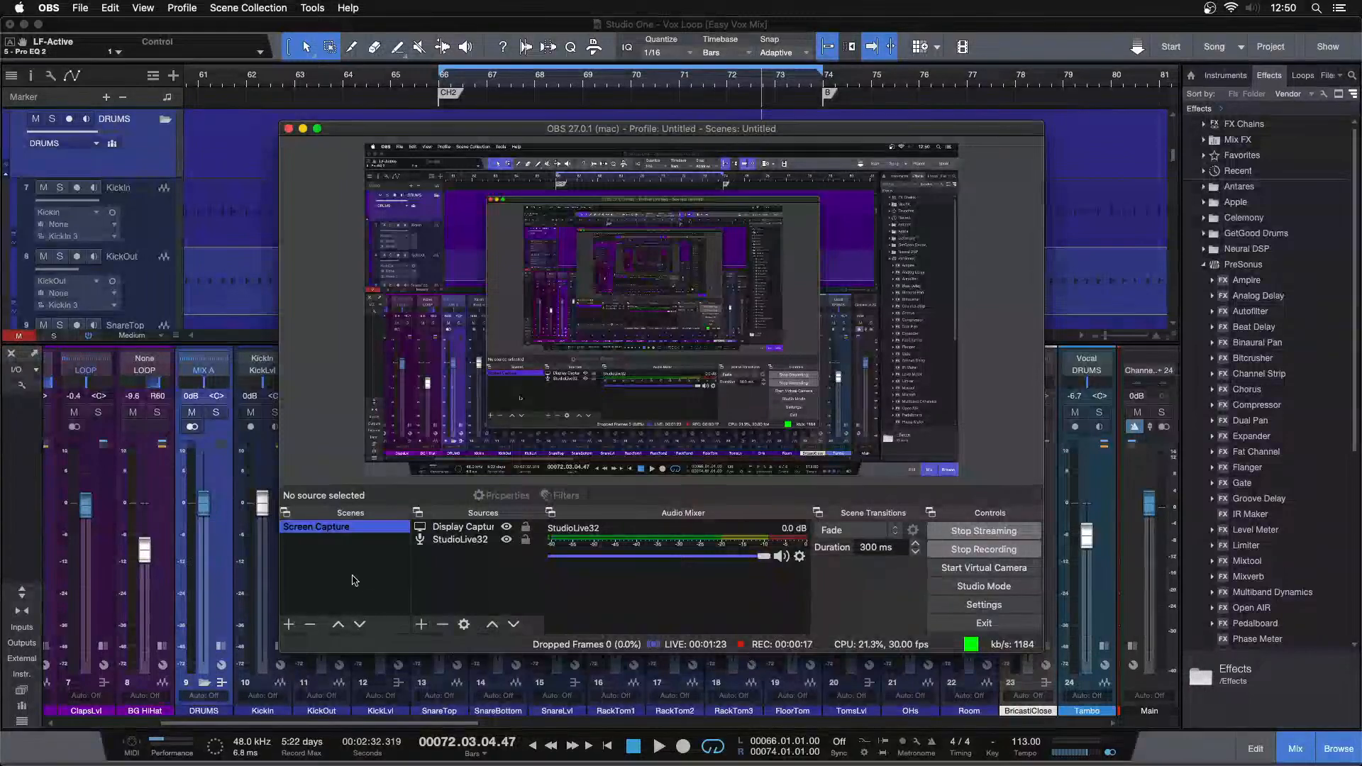
Switch to Studio One, zoom the timeline in around bars 66 to 74, and select the SnareLvl bus channel
left_click(212, 548)
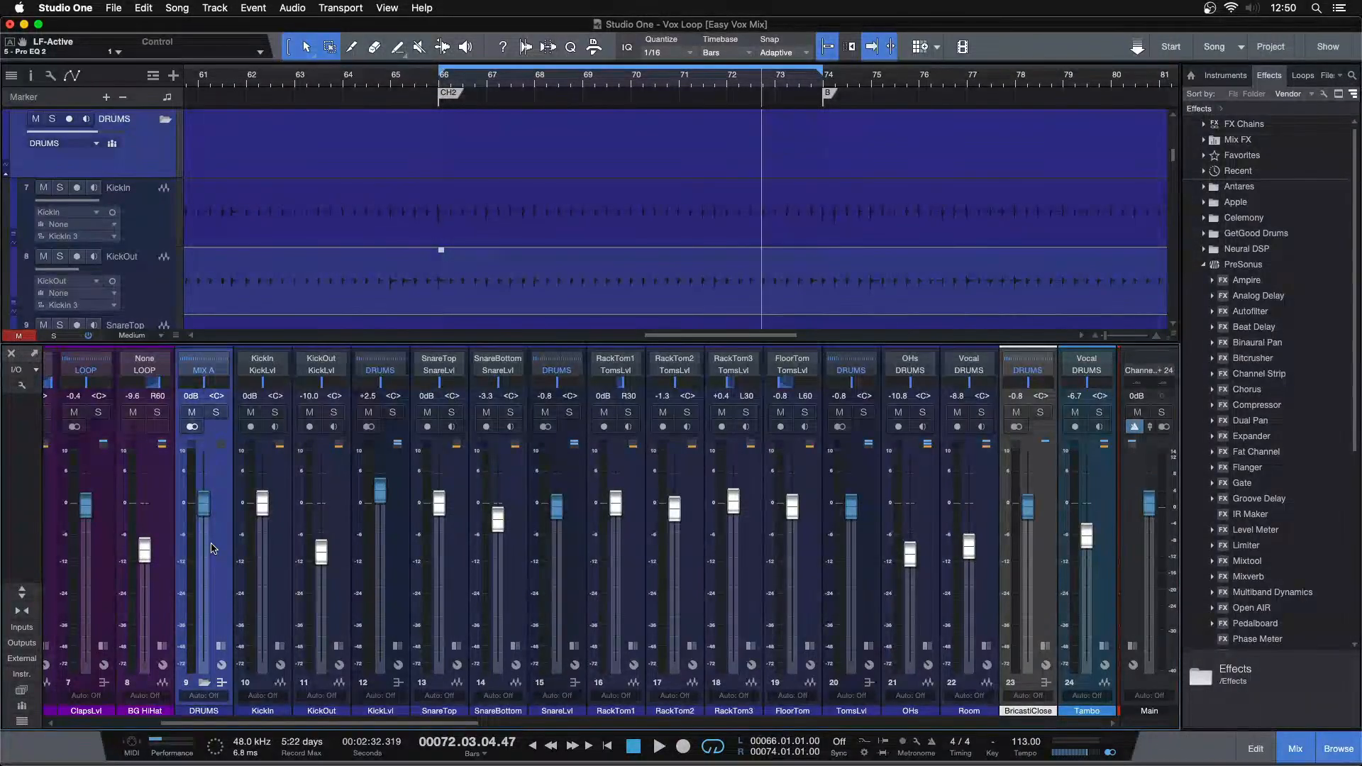
left_click(393, 563)
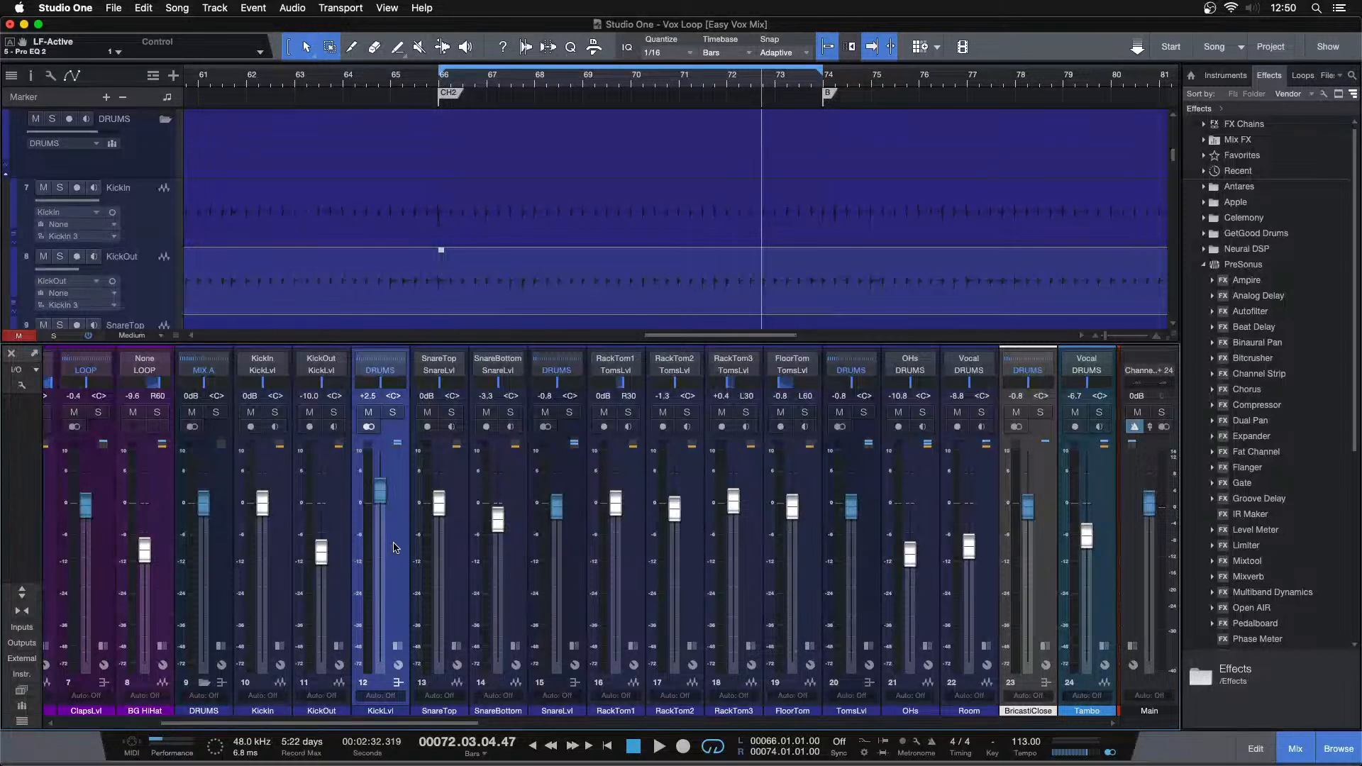
left_click_drag(632, 76, 718, 95)
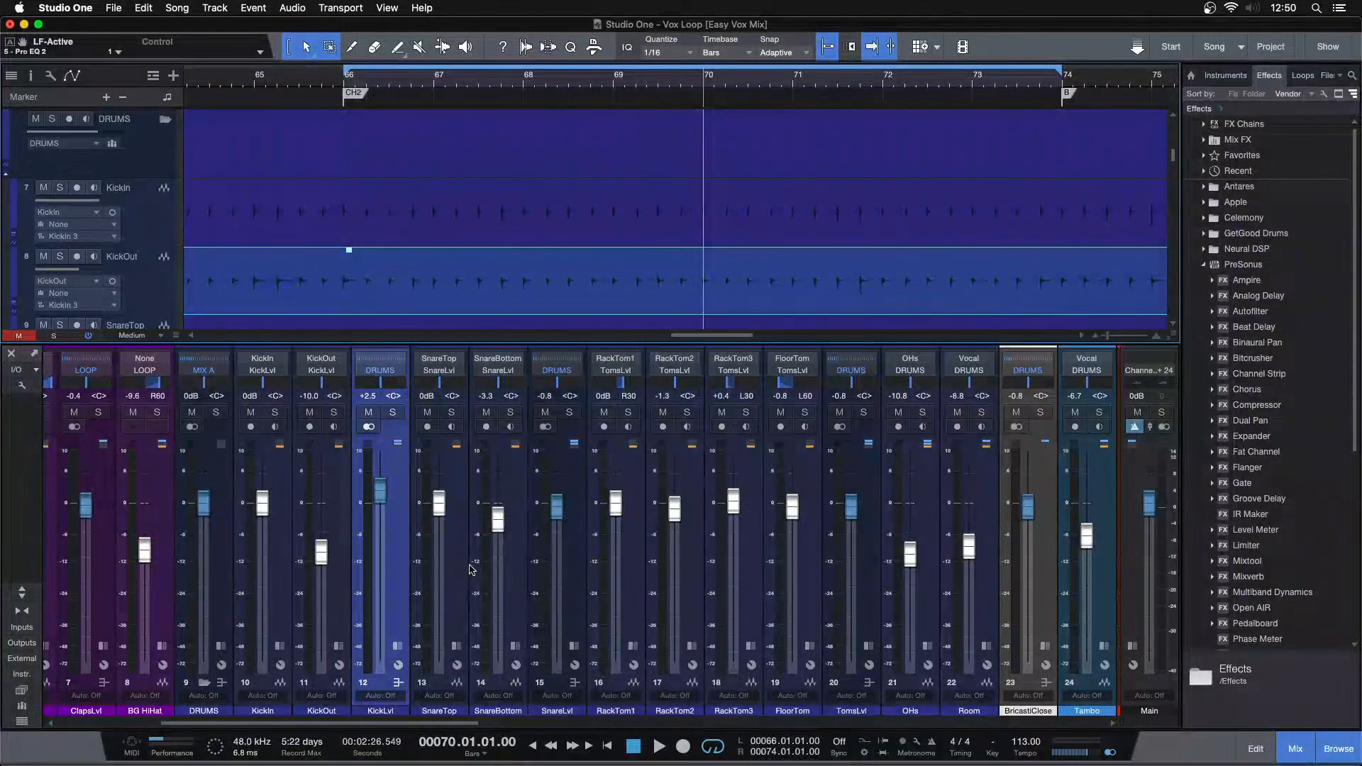
left_click(729, 738)
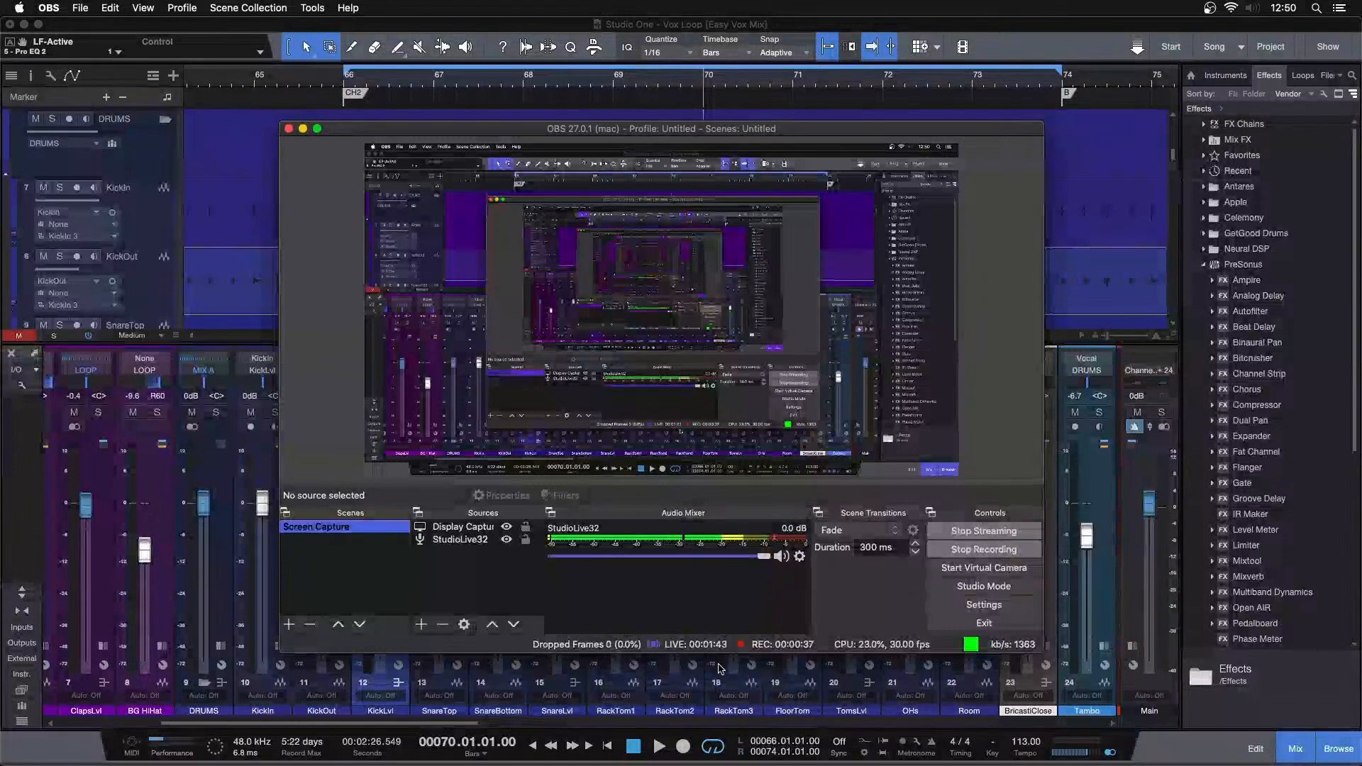
left_click(210, 564)
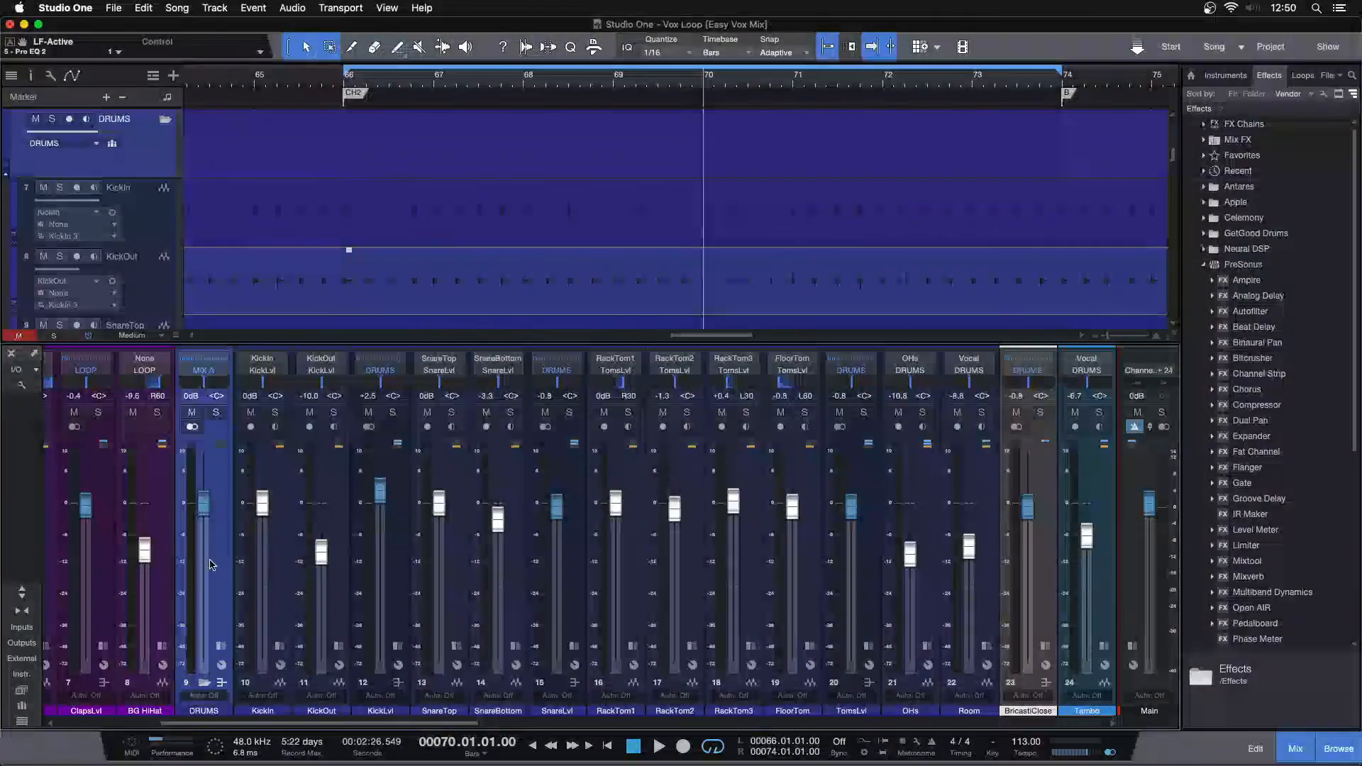
left_click(582, 568)
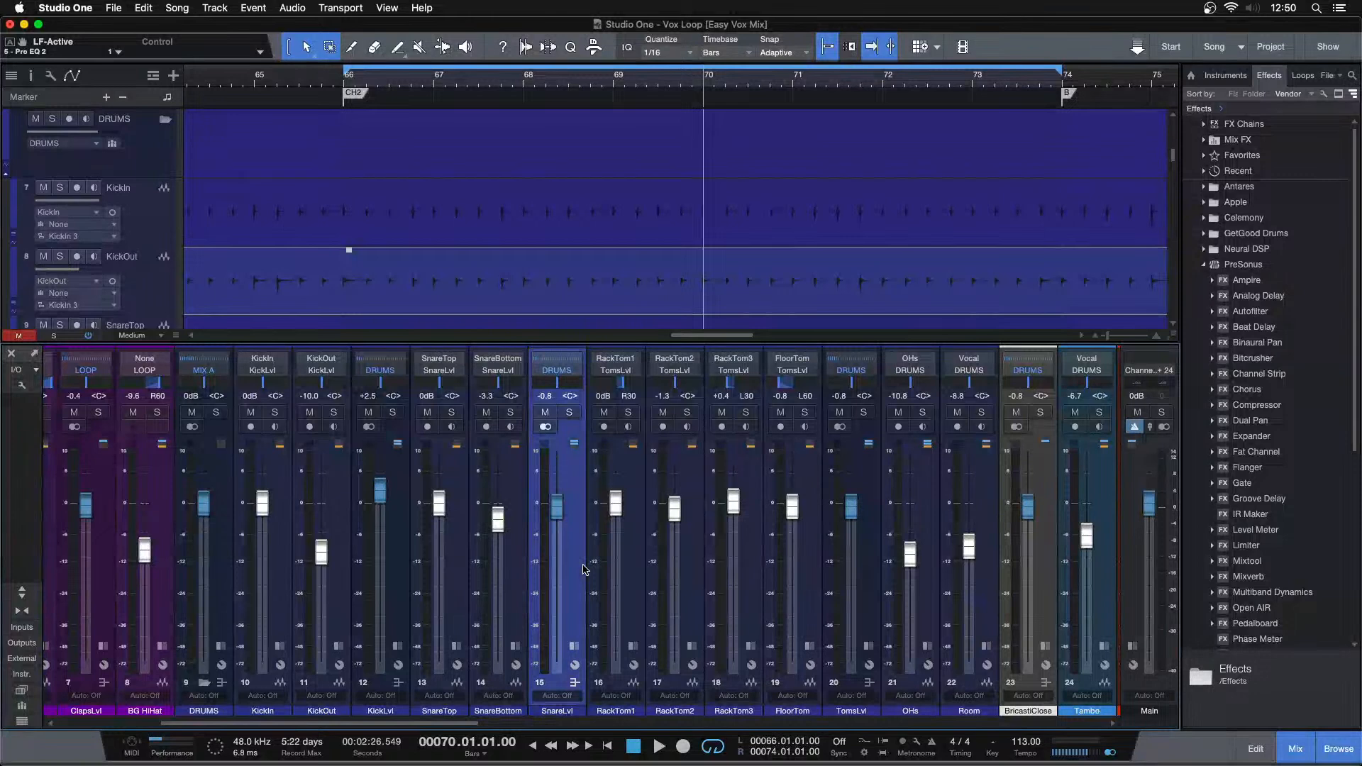
Play the song briefly from the loop start at bar 66 and stop playback
key("KP_1")
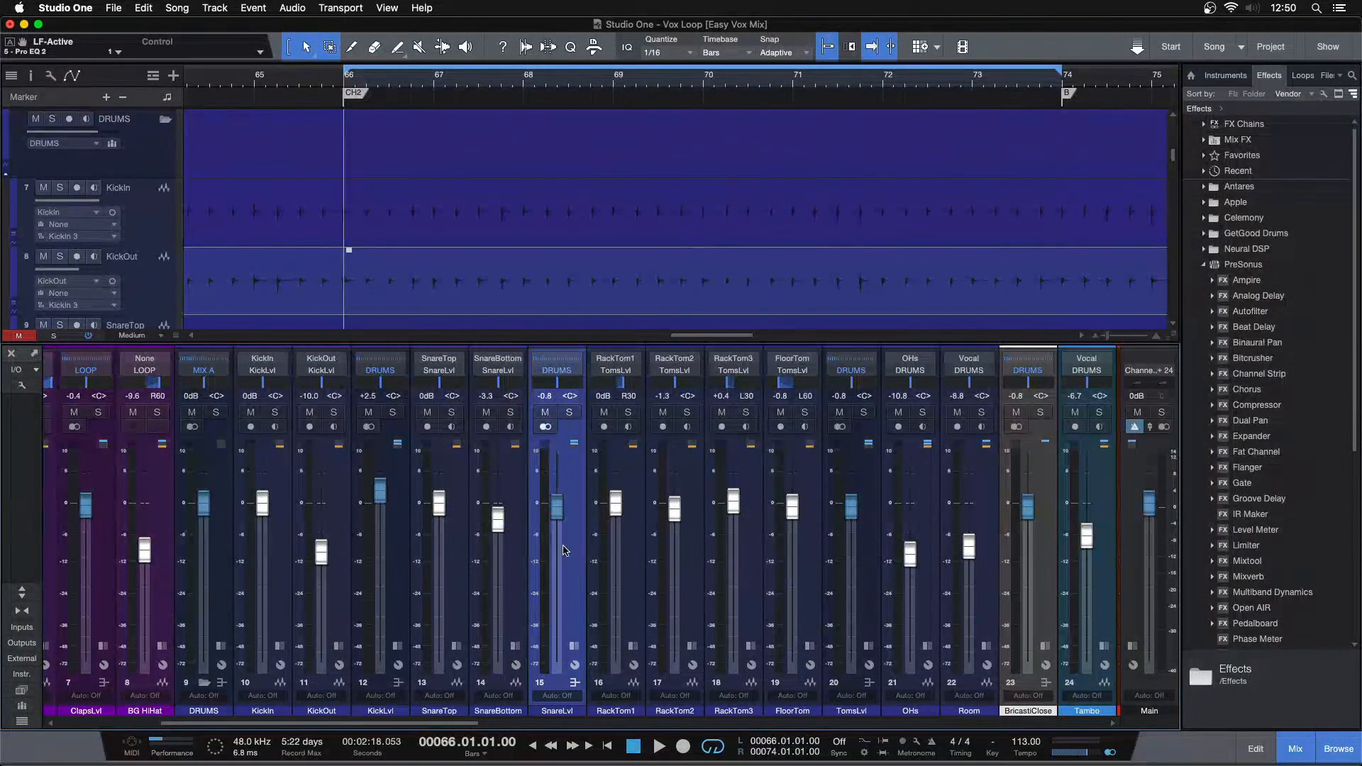
key("space")
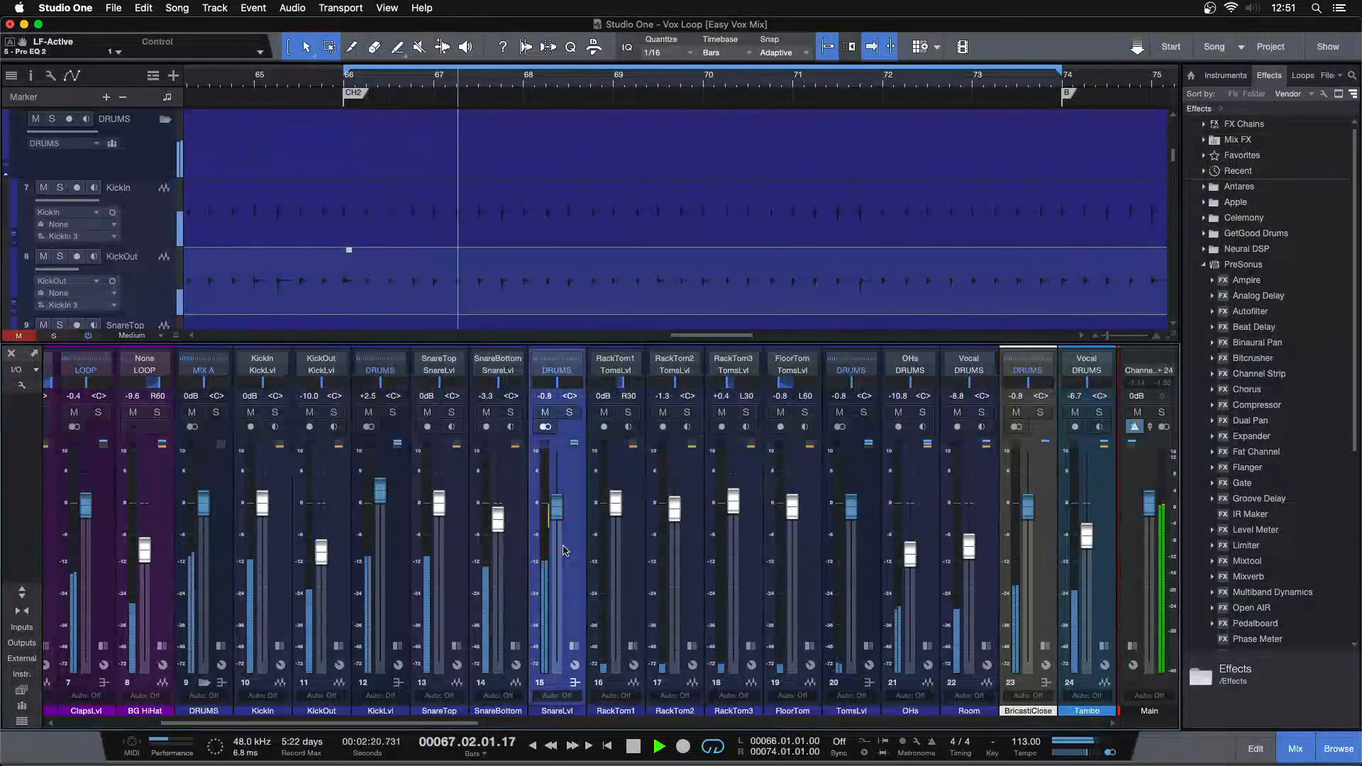
key("space")
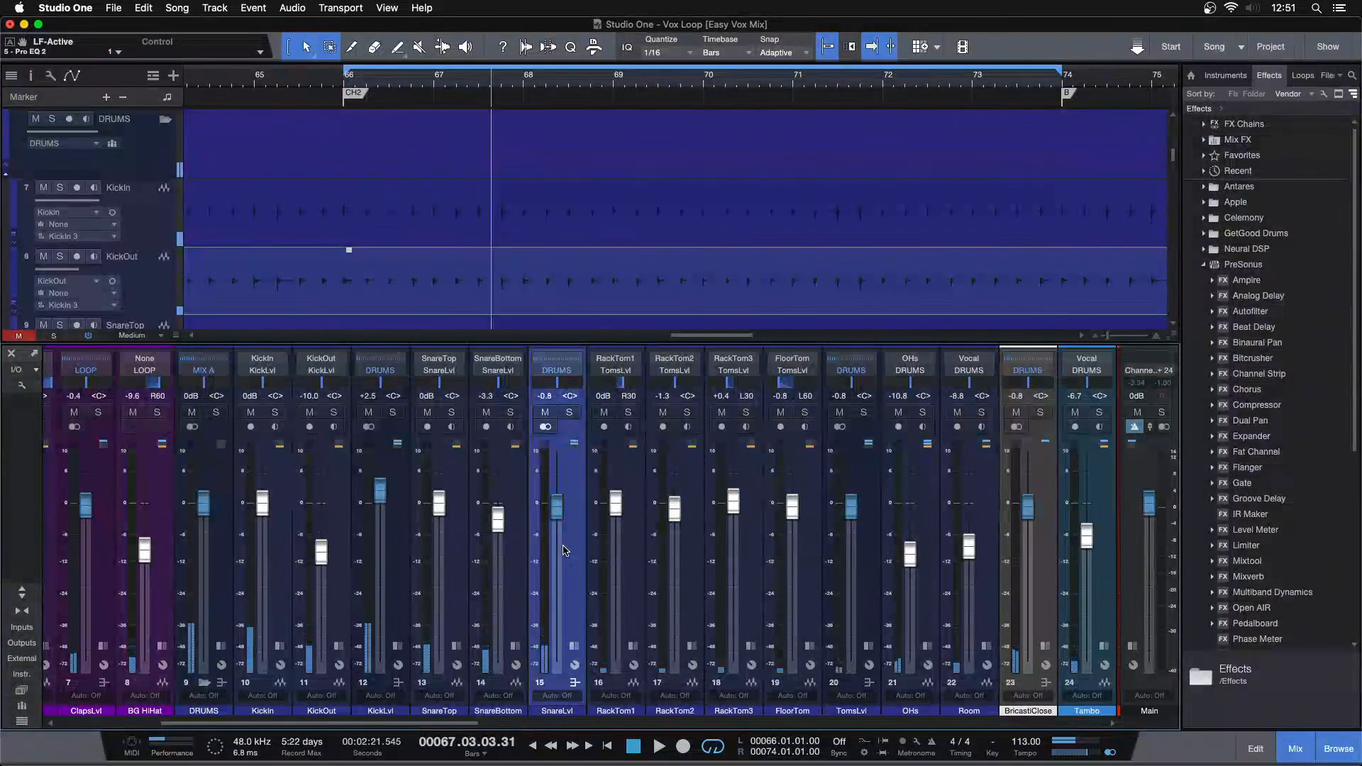
Play the mix again from bar 66 and solo the DRUMS bus
left_click(401, 532)
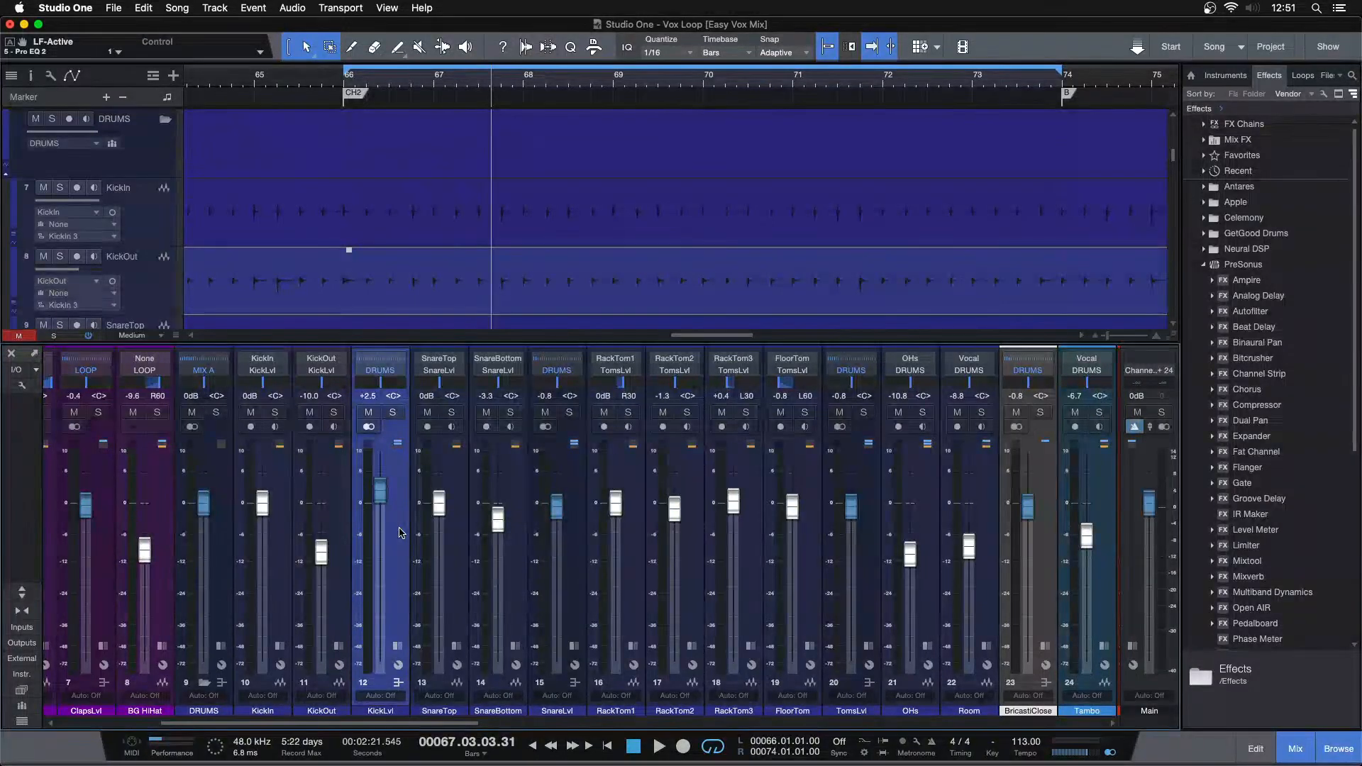
key("KP_1")
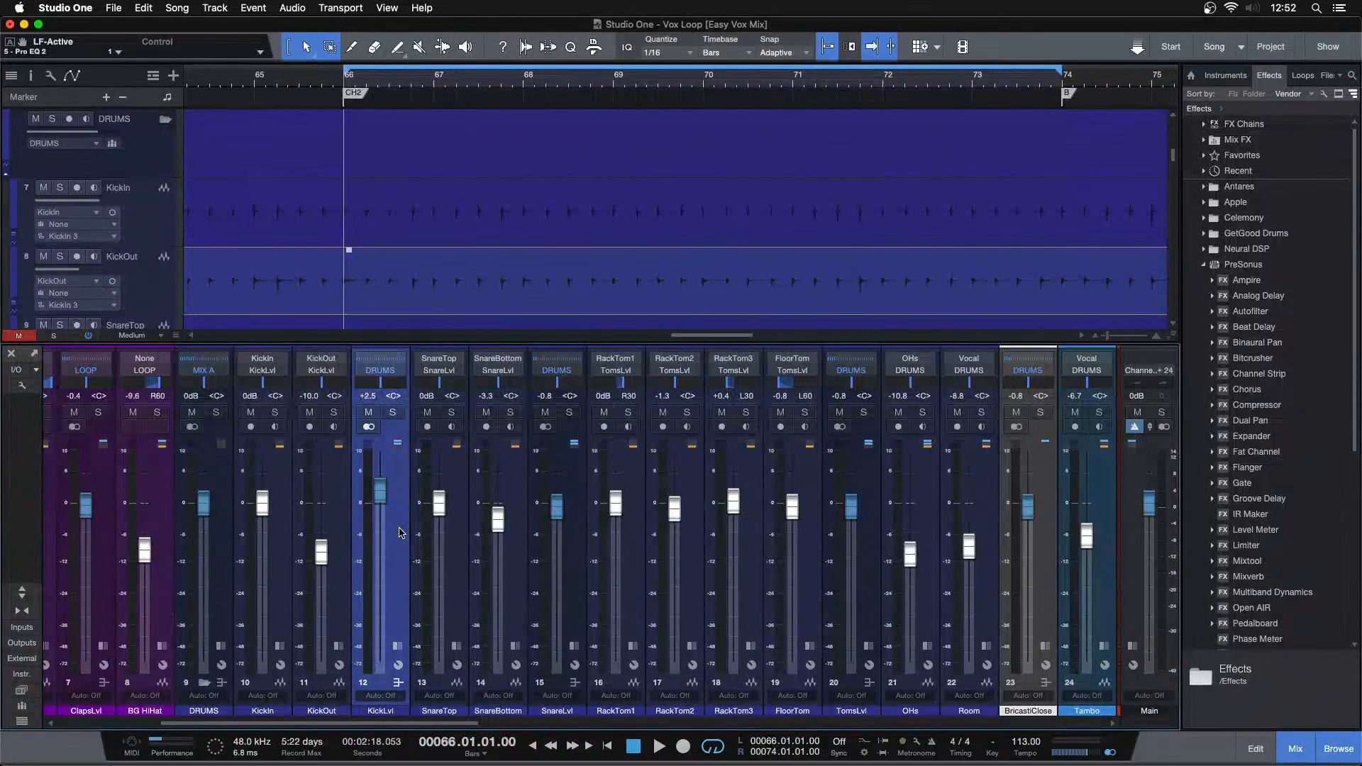
left_click_drag(277, 724, 289, 725)
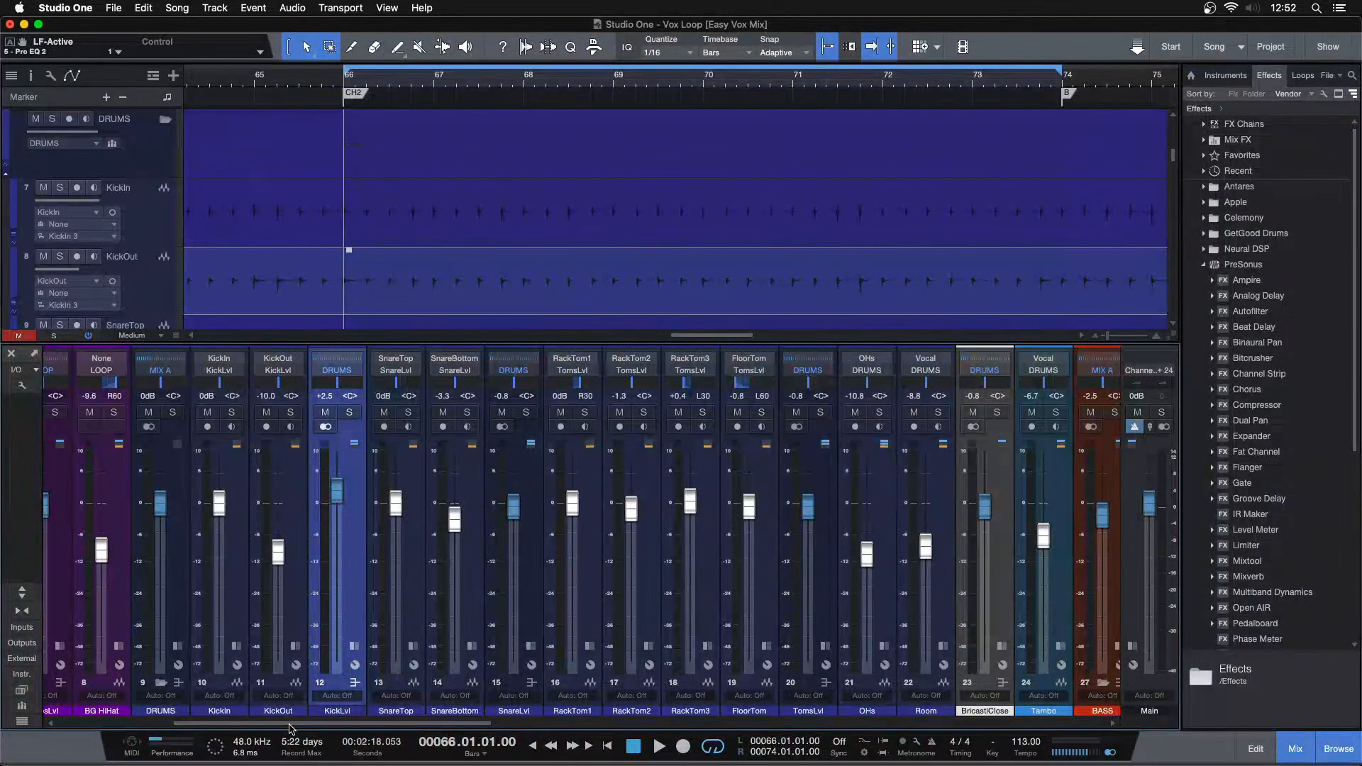
key("space")
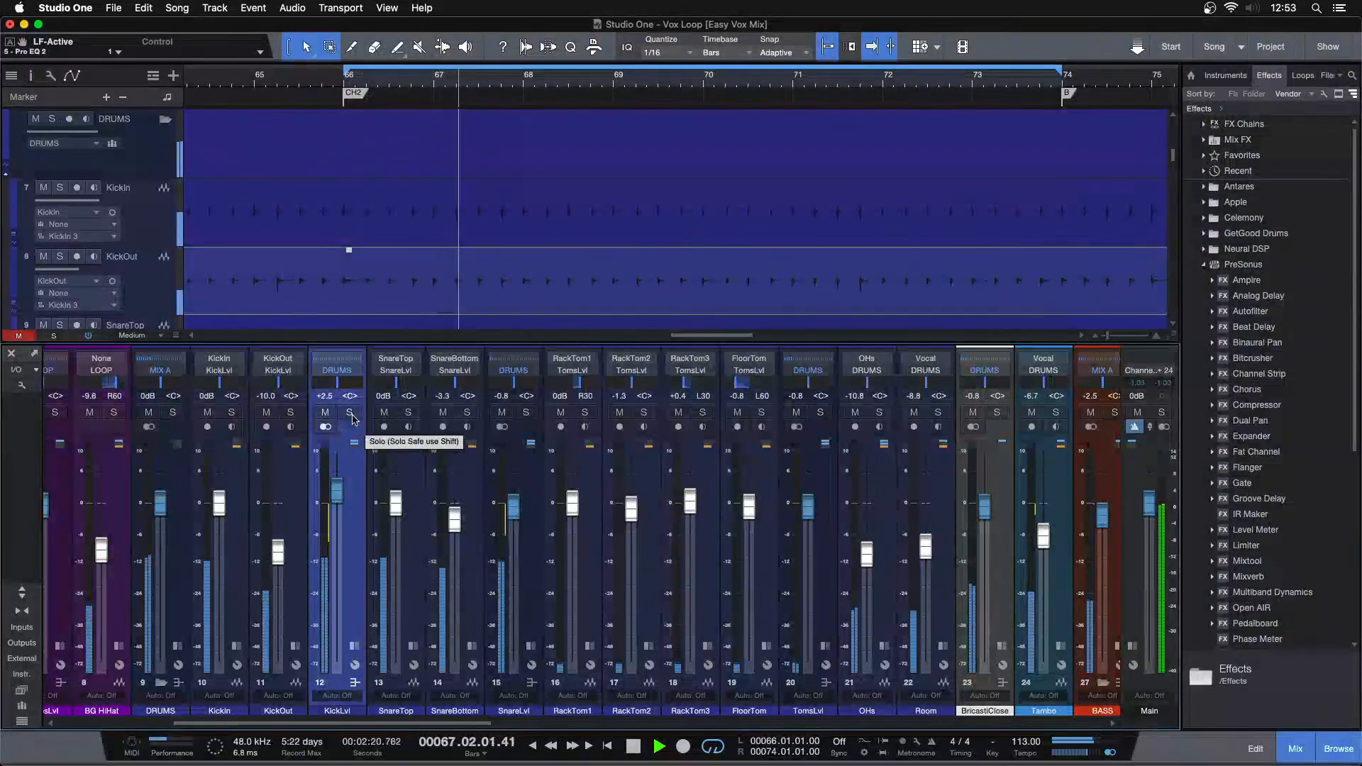
left_click(174, 413)
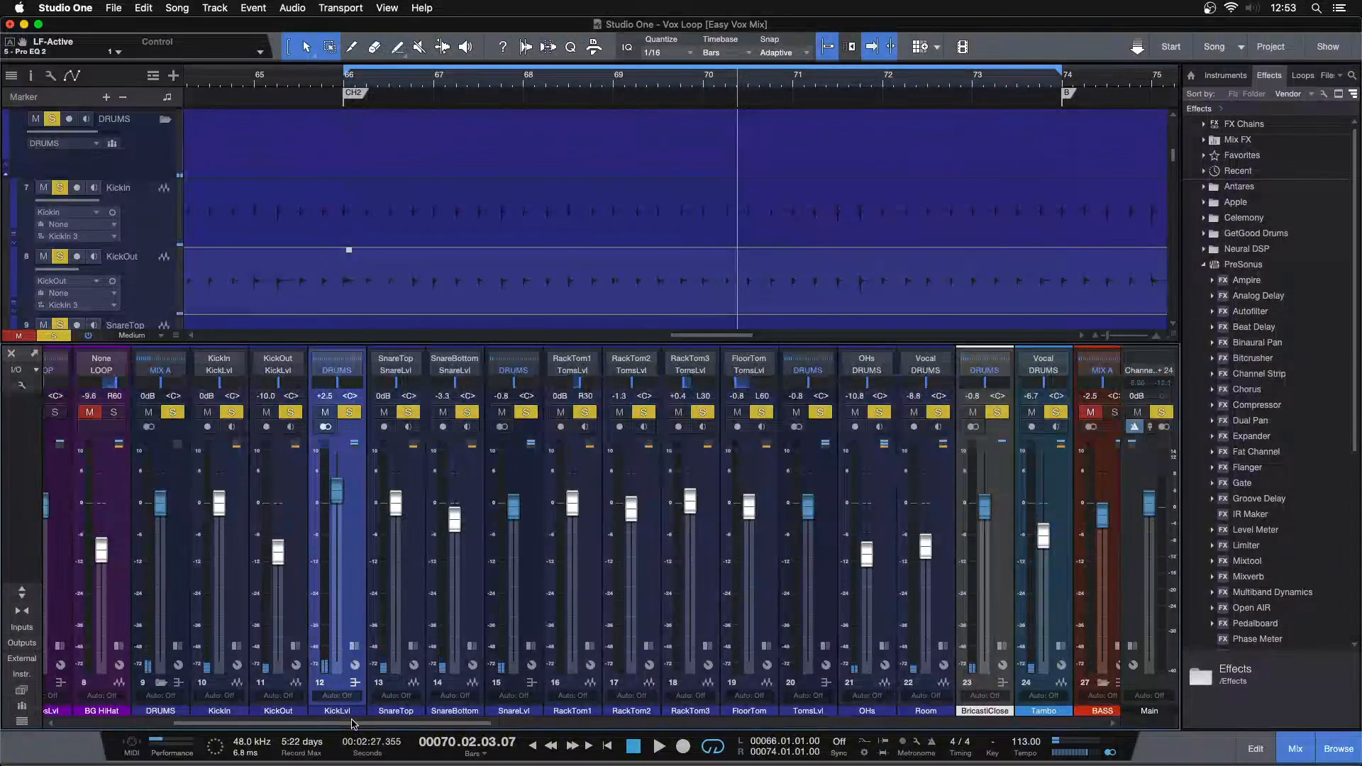
Go through the kick and snare channels in the mixer together with their KickLvl and SnareLvl buses
left_click_drag(352, 723, 345, 725)
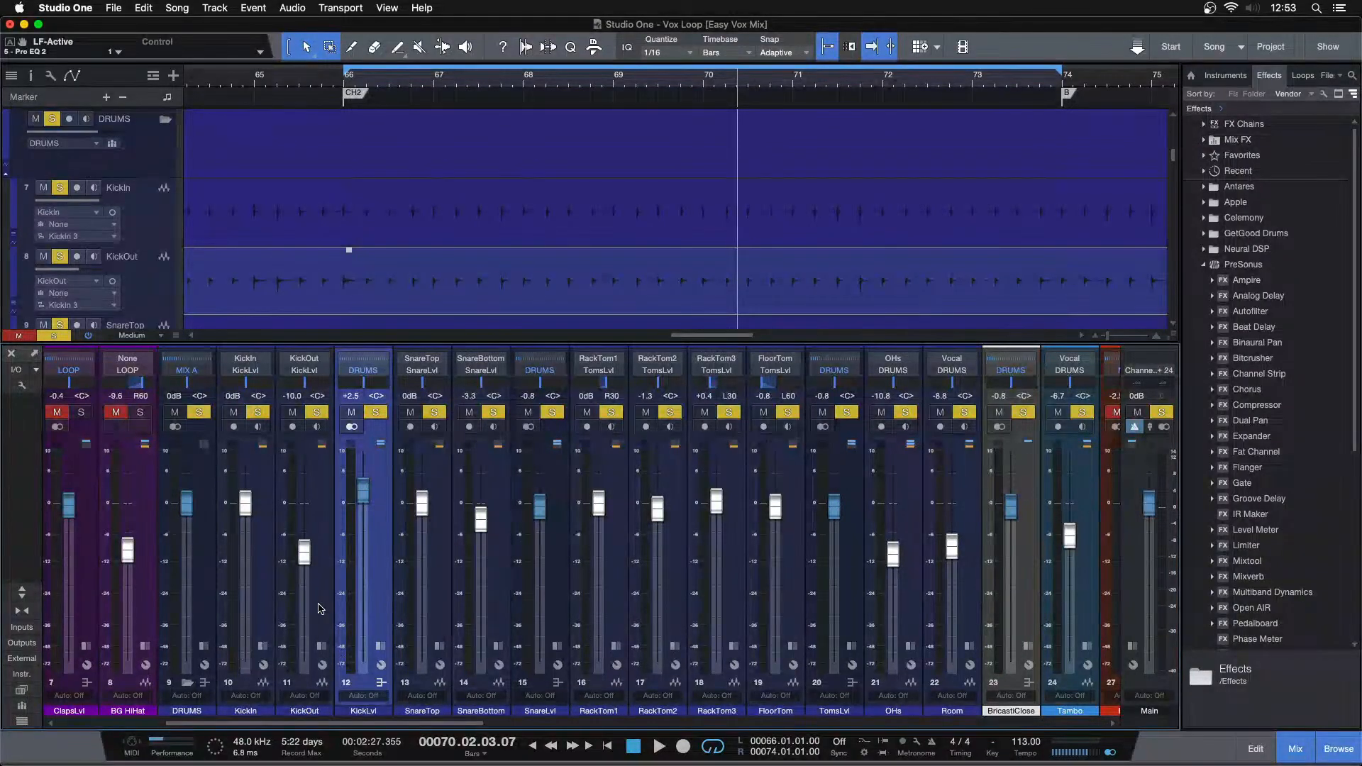
left_click(268, 587)
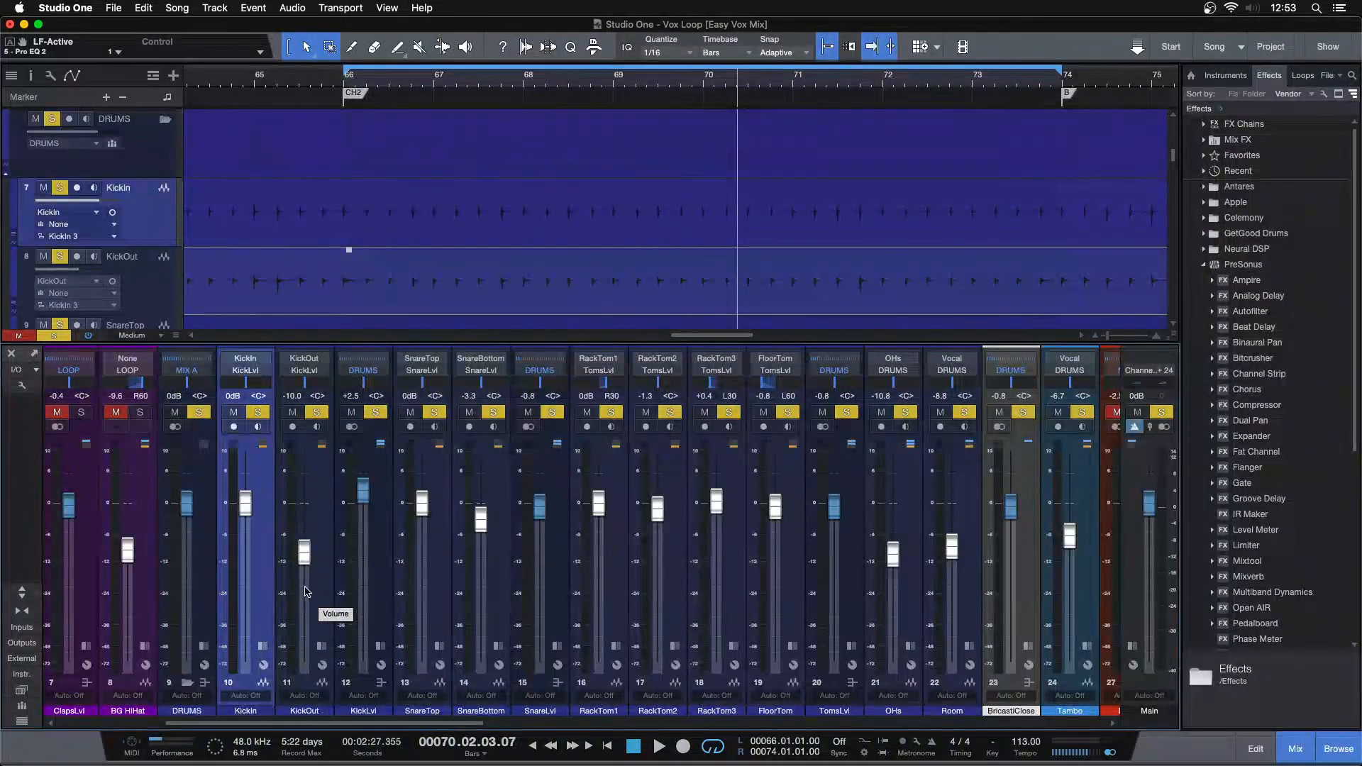
left_click(316, 597)
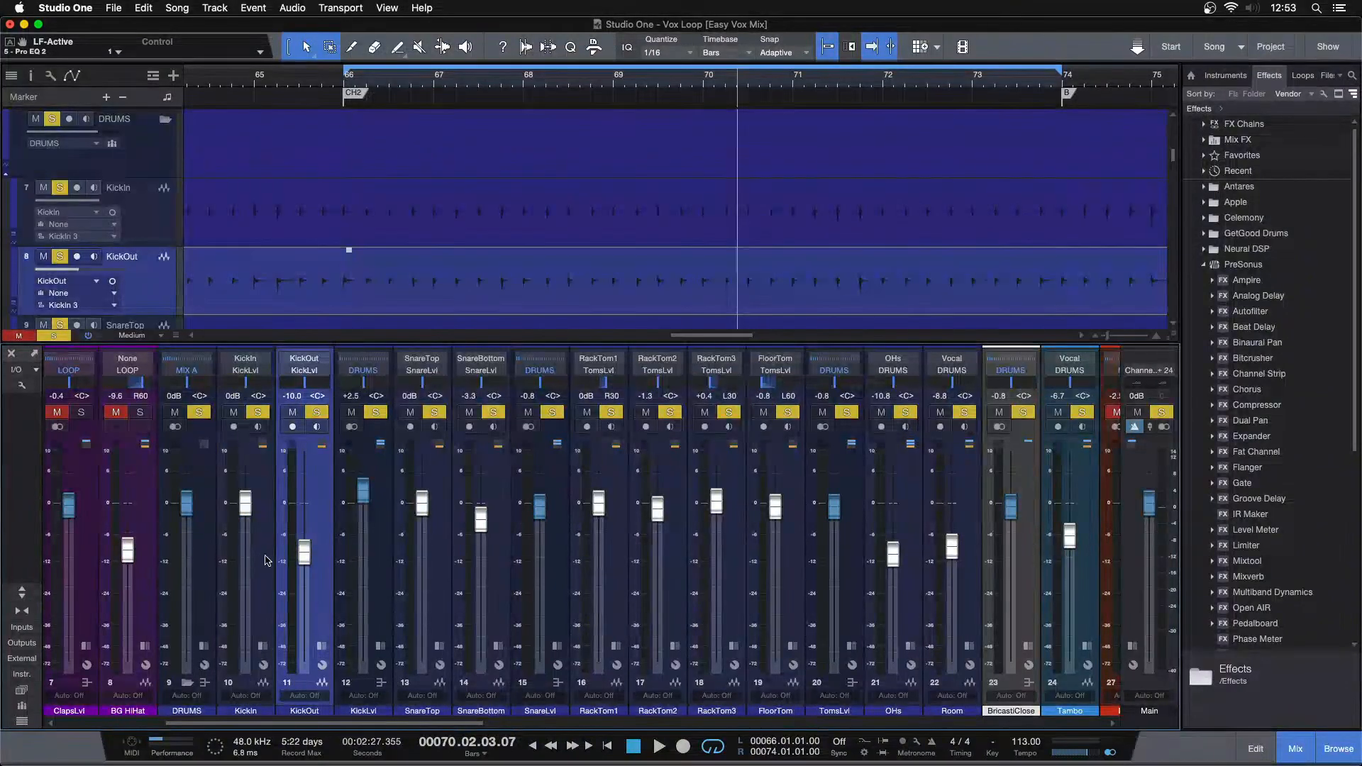
left_click(366, 561)
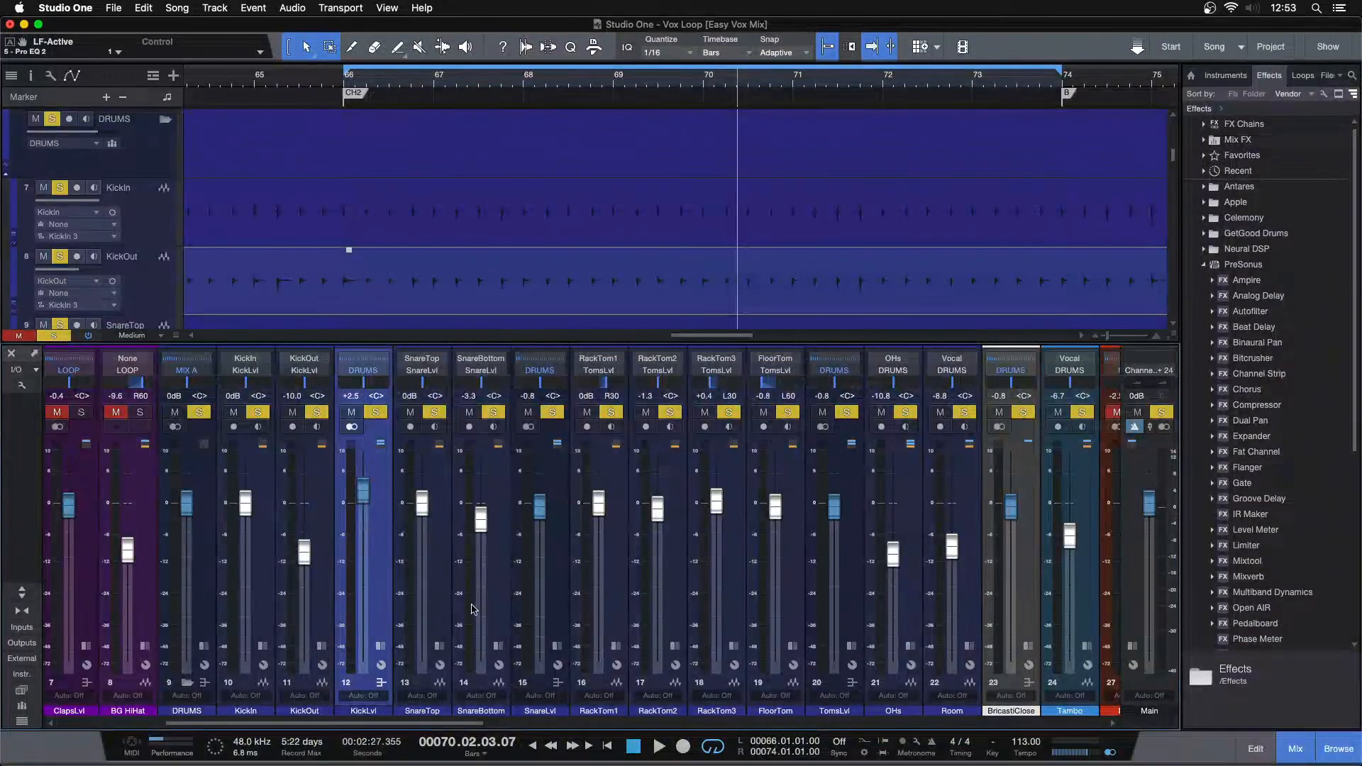
left_click(440, 574)
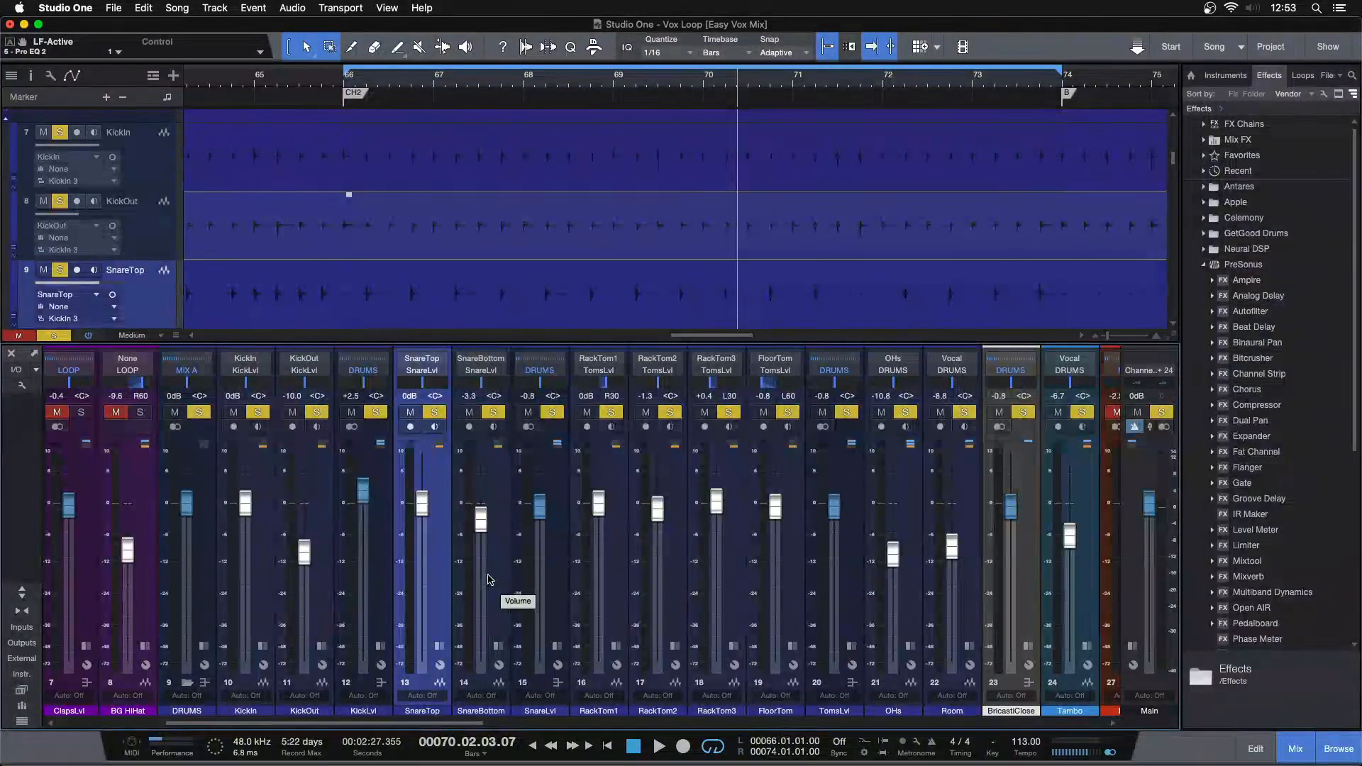
left_click(488, 580)
left_click(551, 576)
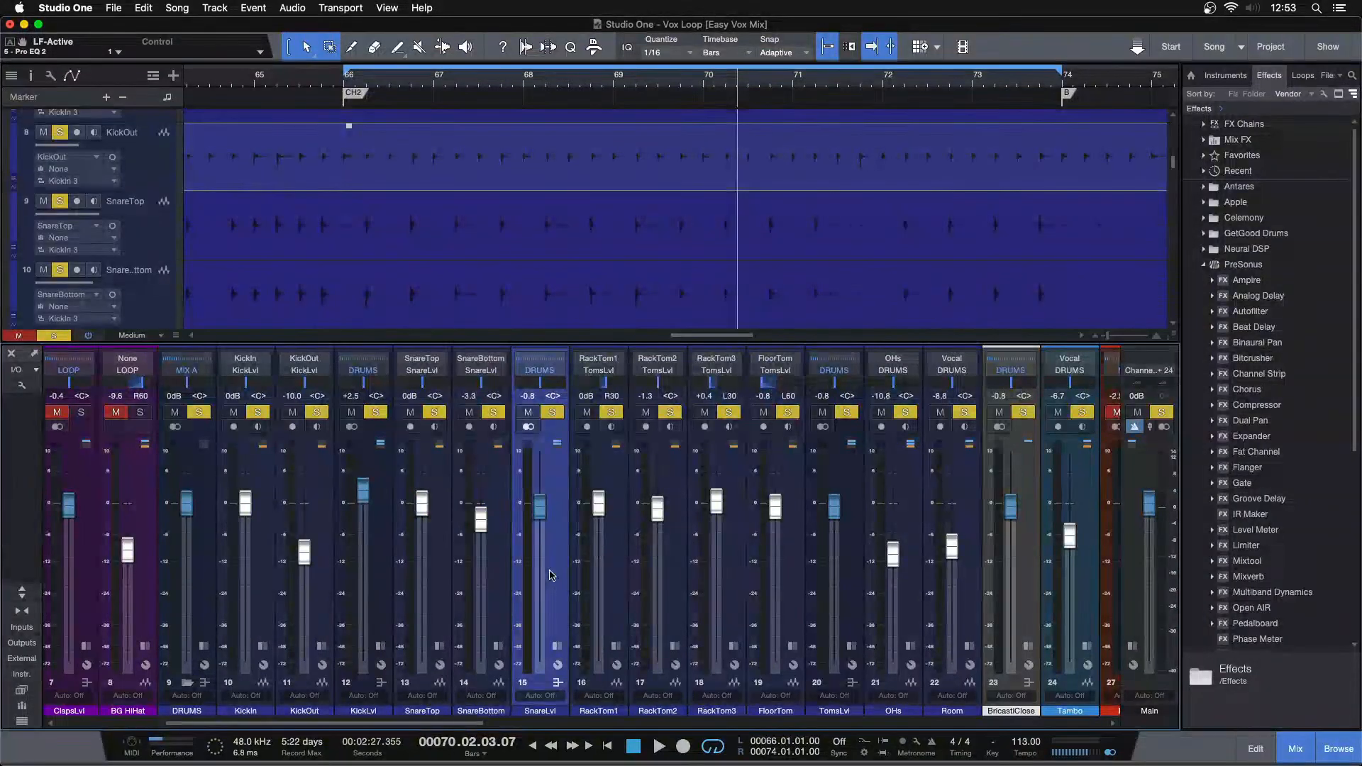
Go through the rack and floor tom channels, the TomsLvl bus, and the OHs, Room and BricastiClose channels
left_click(619, 571)
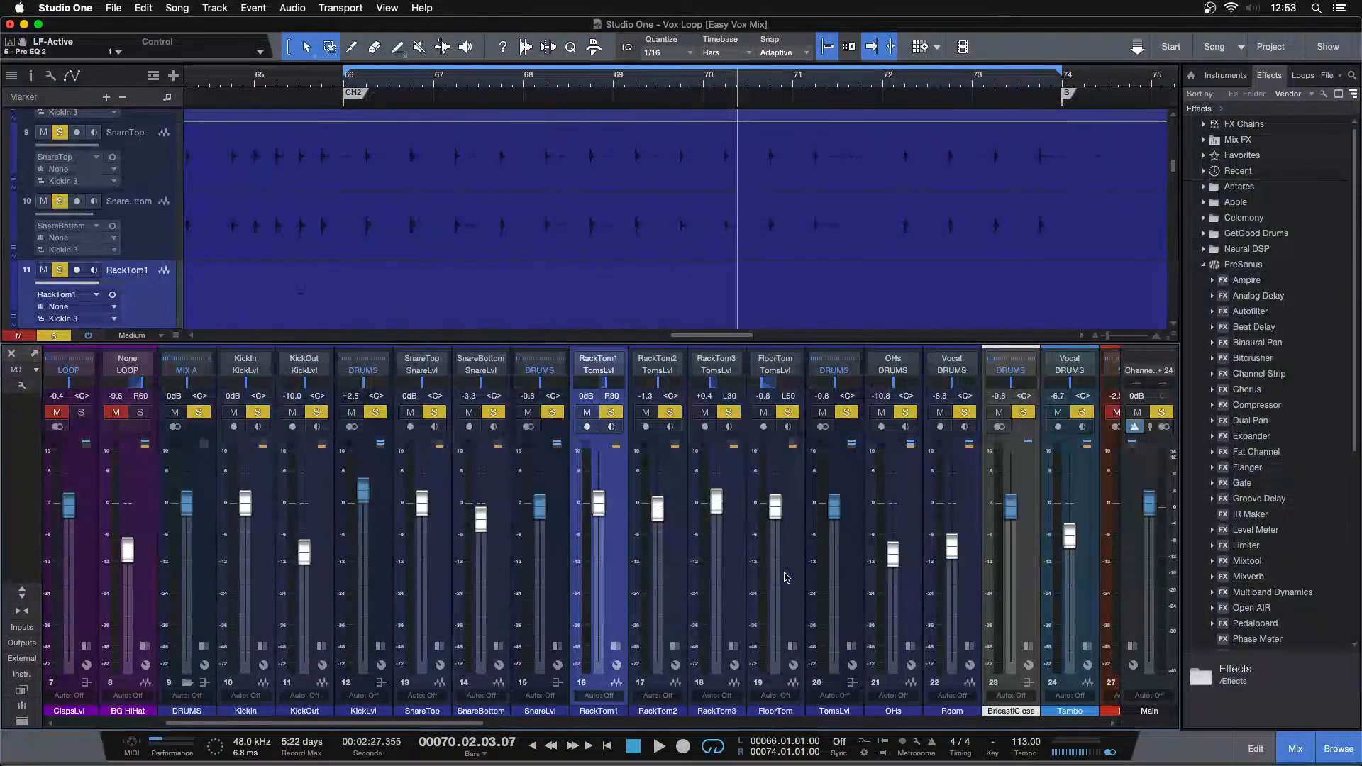
left_click(727, 571)
left_click(784, 562)
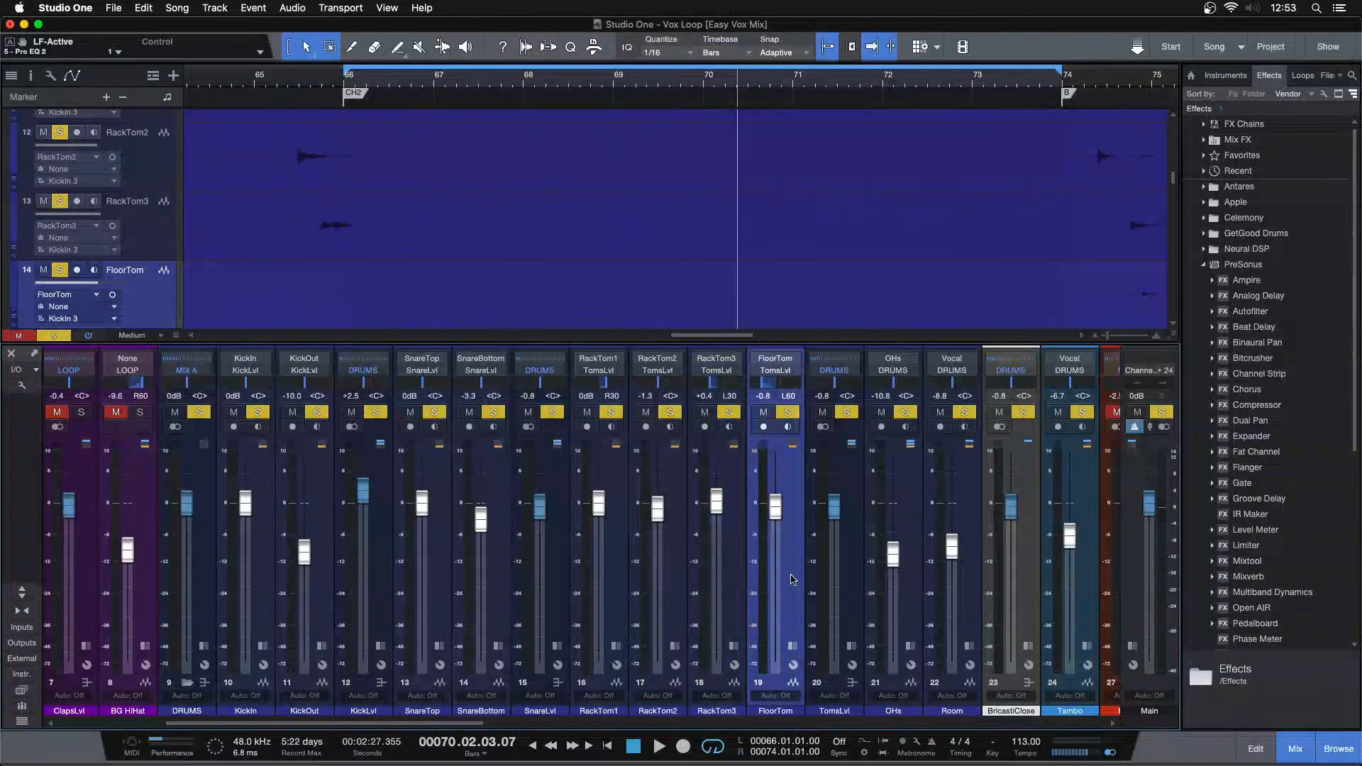
left_click(842, 600)
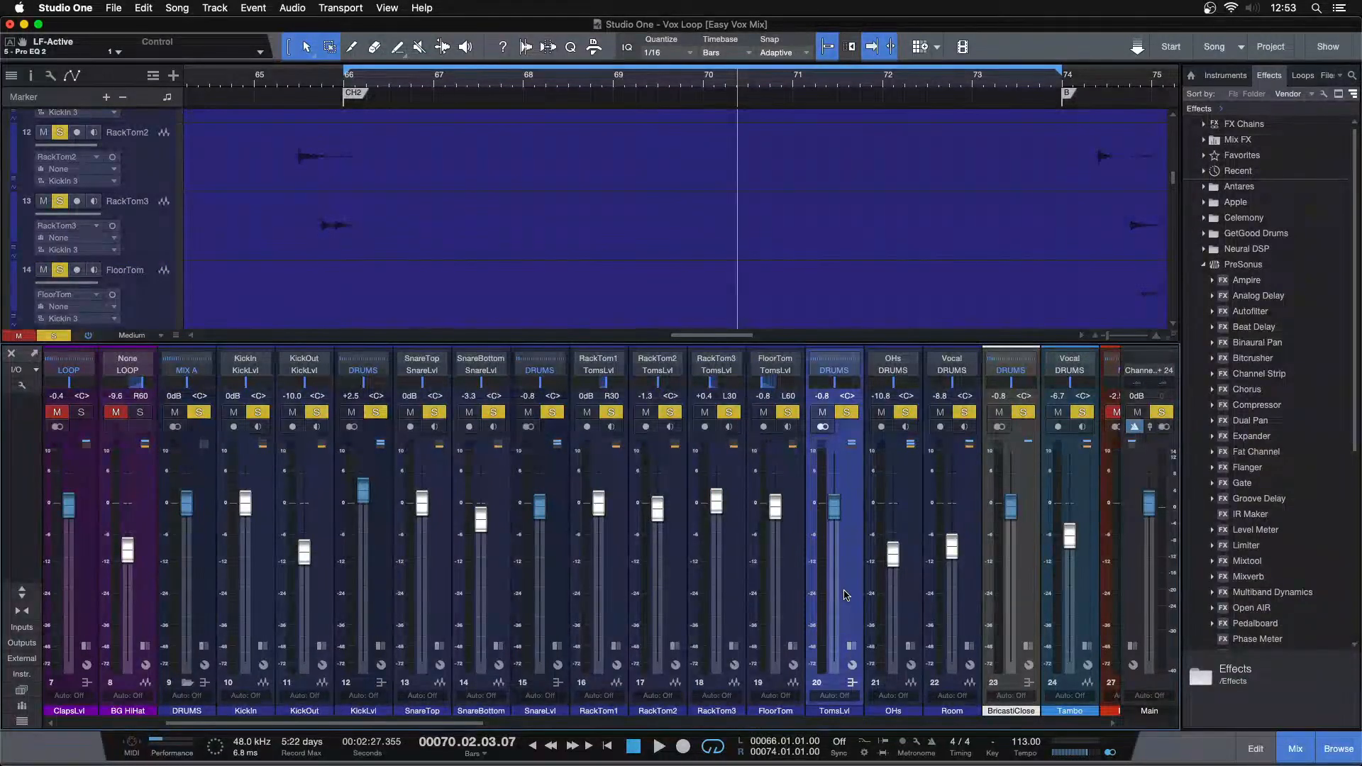
left_click(905, 598)
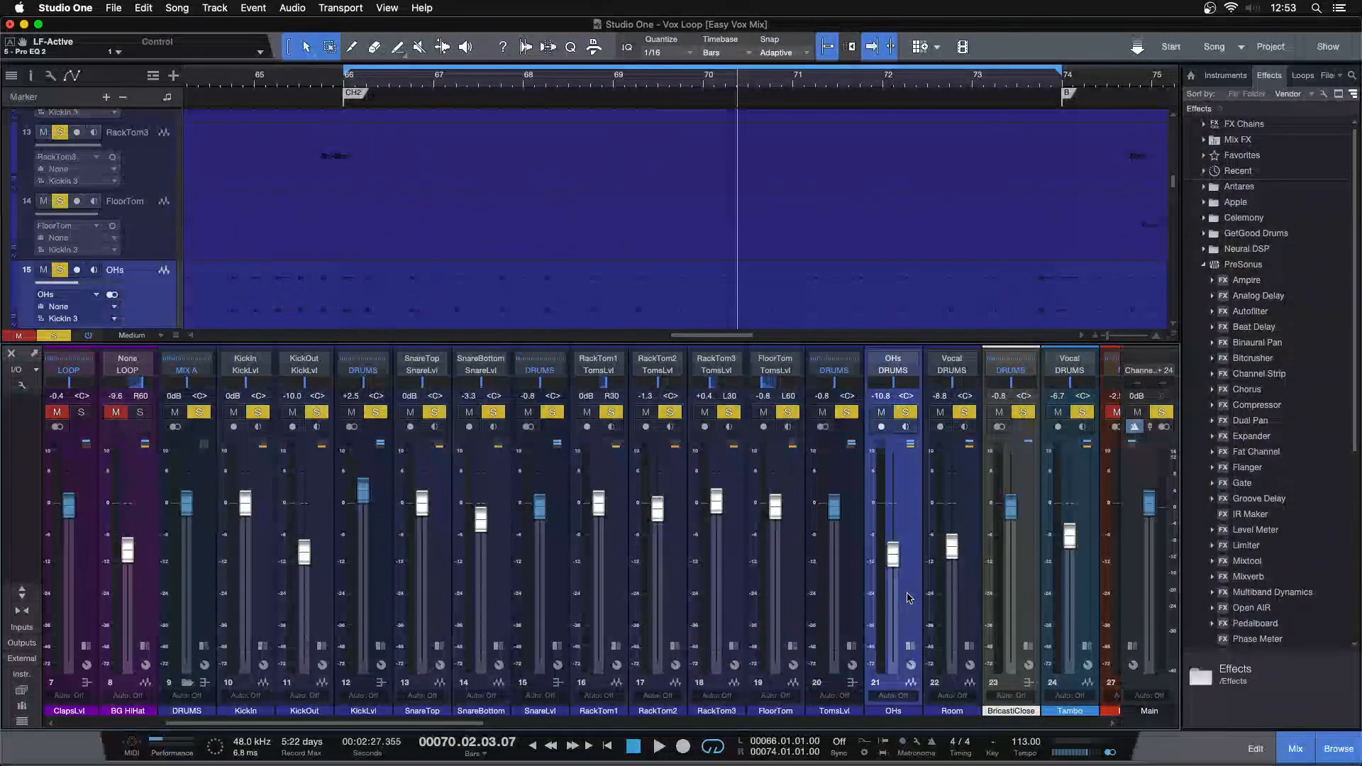
left_click(954, 594)
left_click(1030, 582)
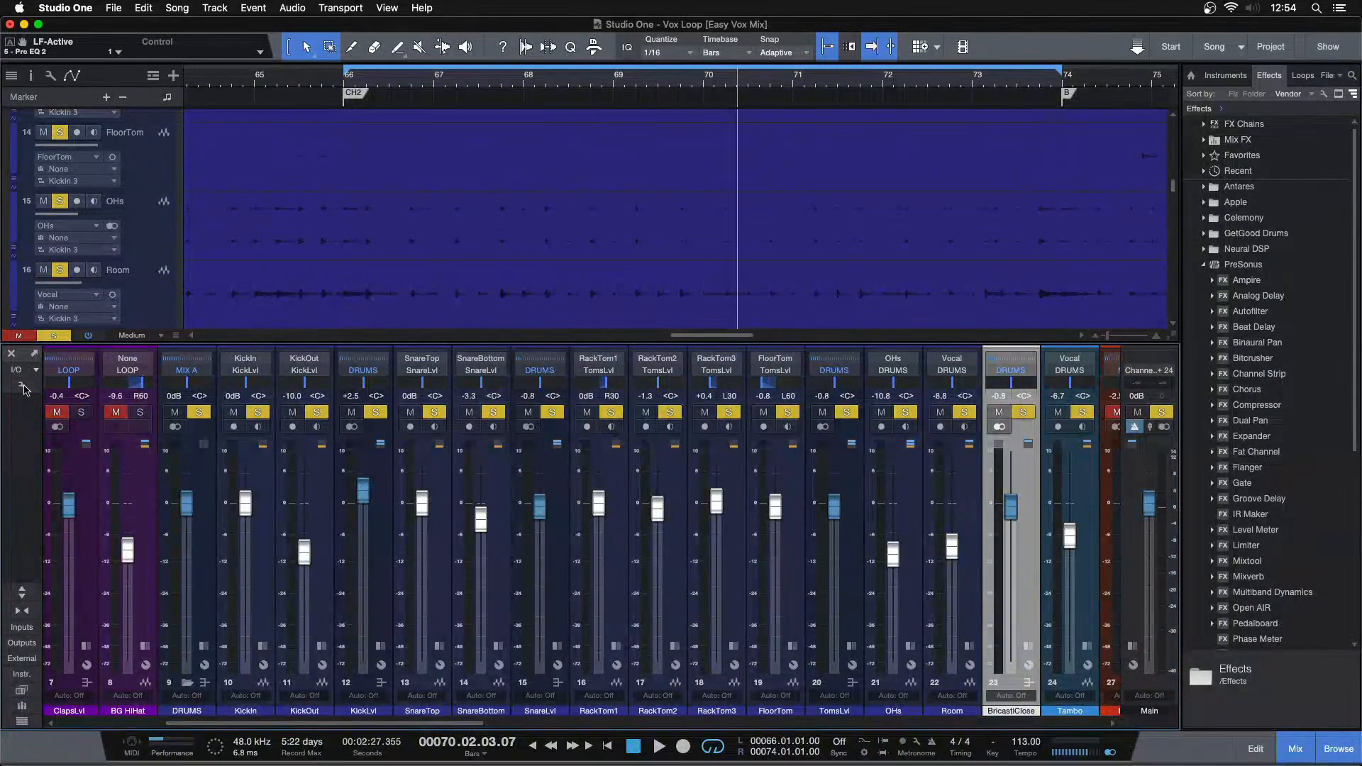
Review the buses and channels that feed the DRUMS bus, and check the DRUMS bus's Mix FX and inserts
left_click(388, 560)
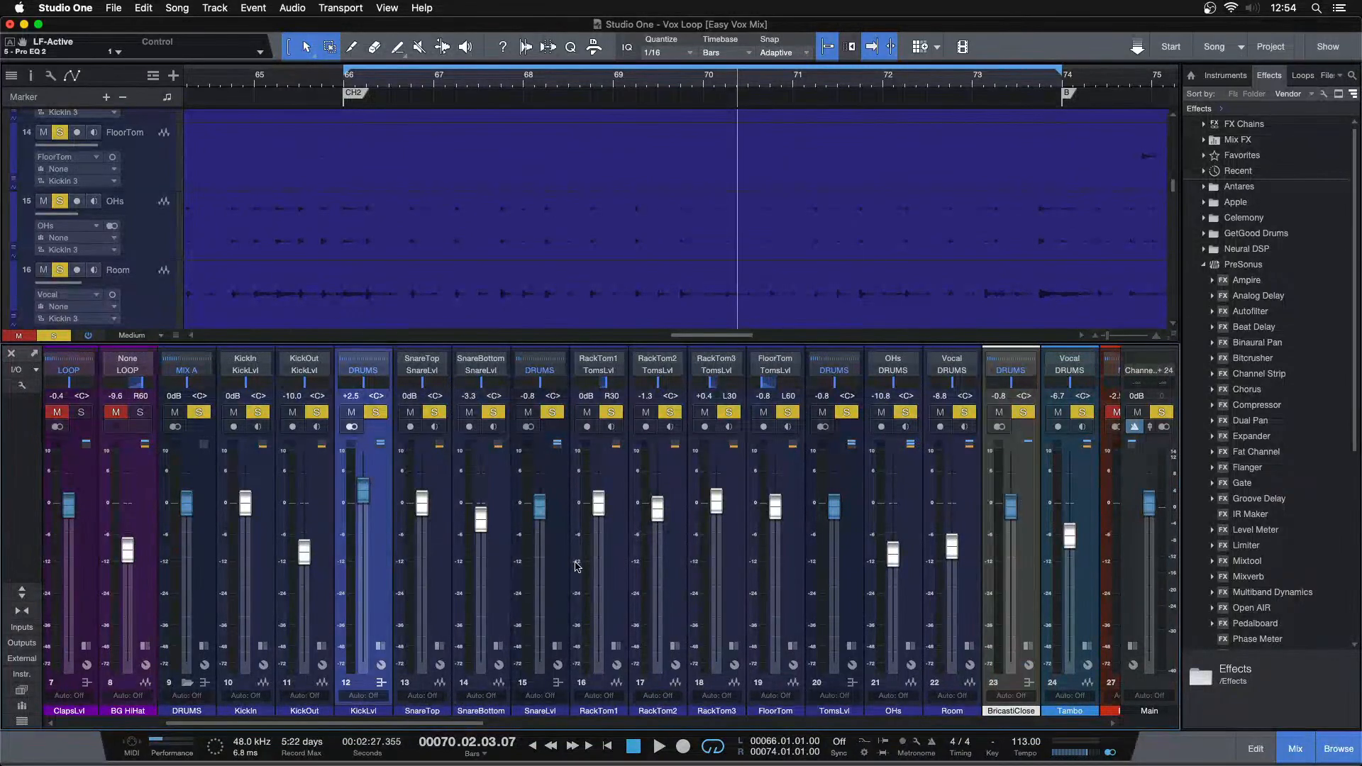
left_click(919, 568)
left_click(1028, 587)
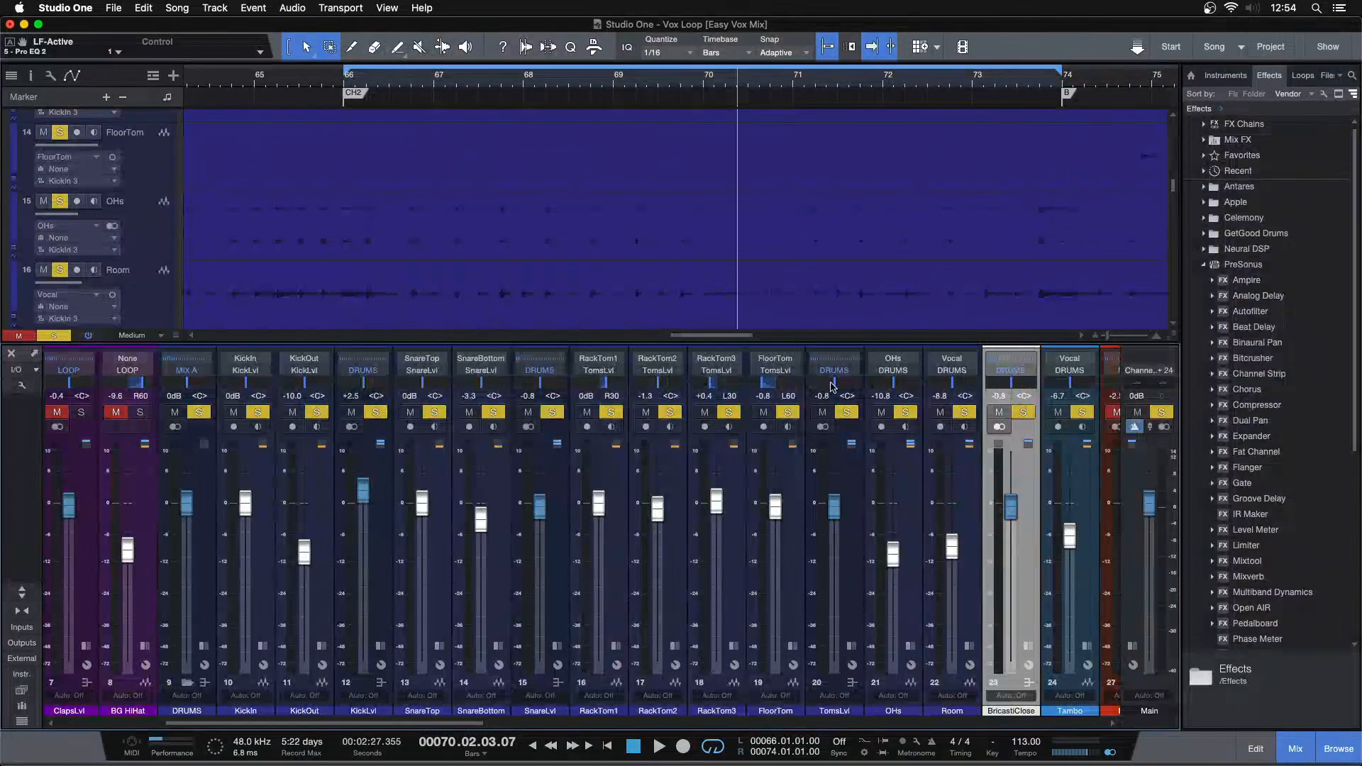
left_click(188, 572)
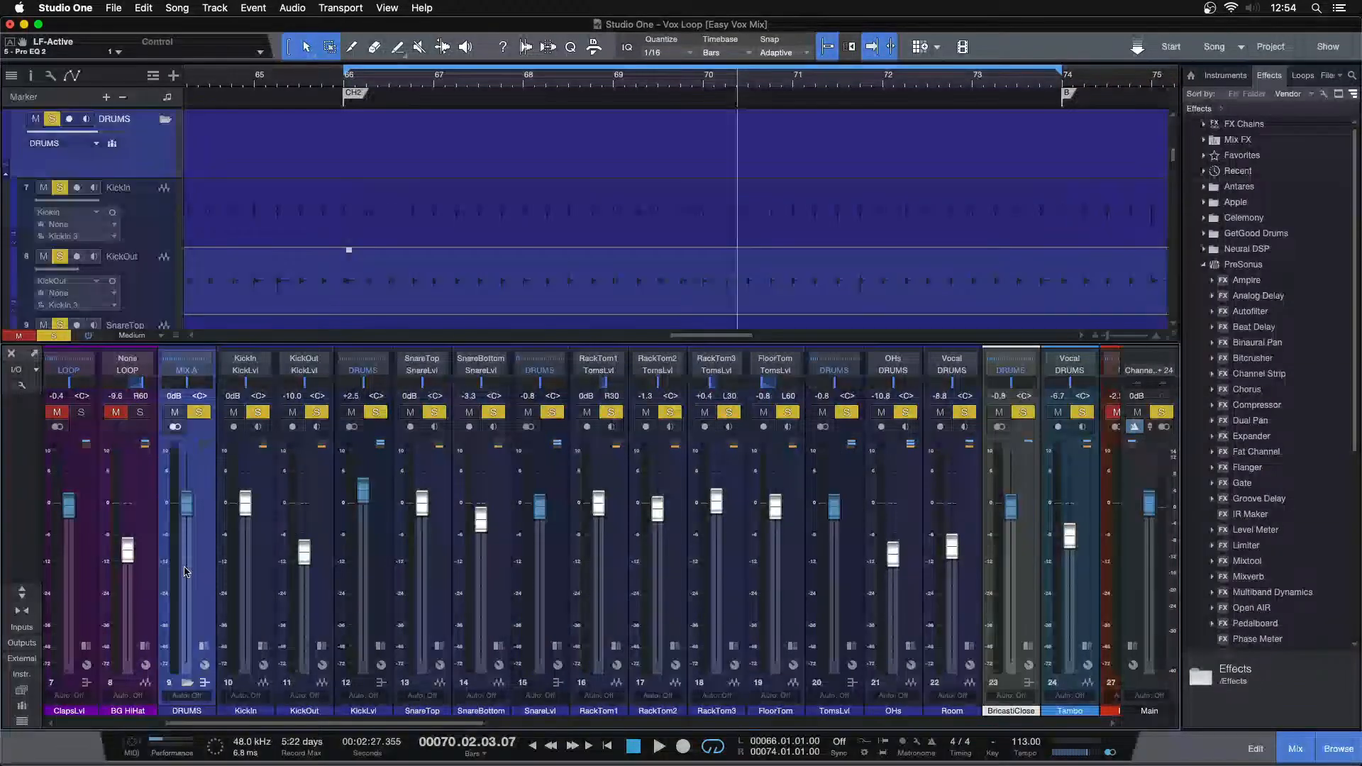
left_click(203, 645)
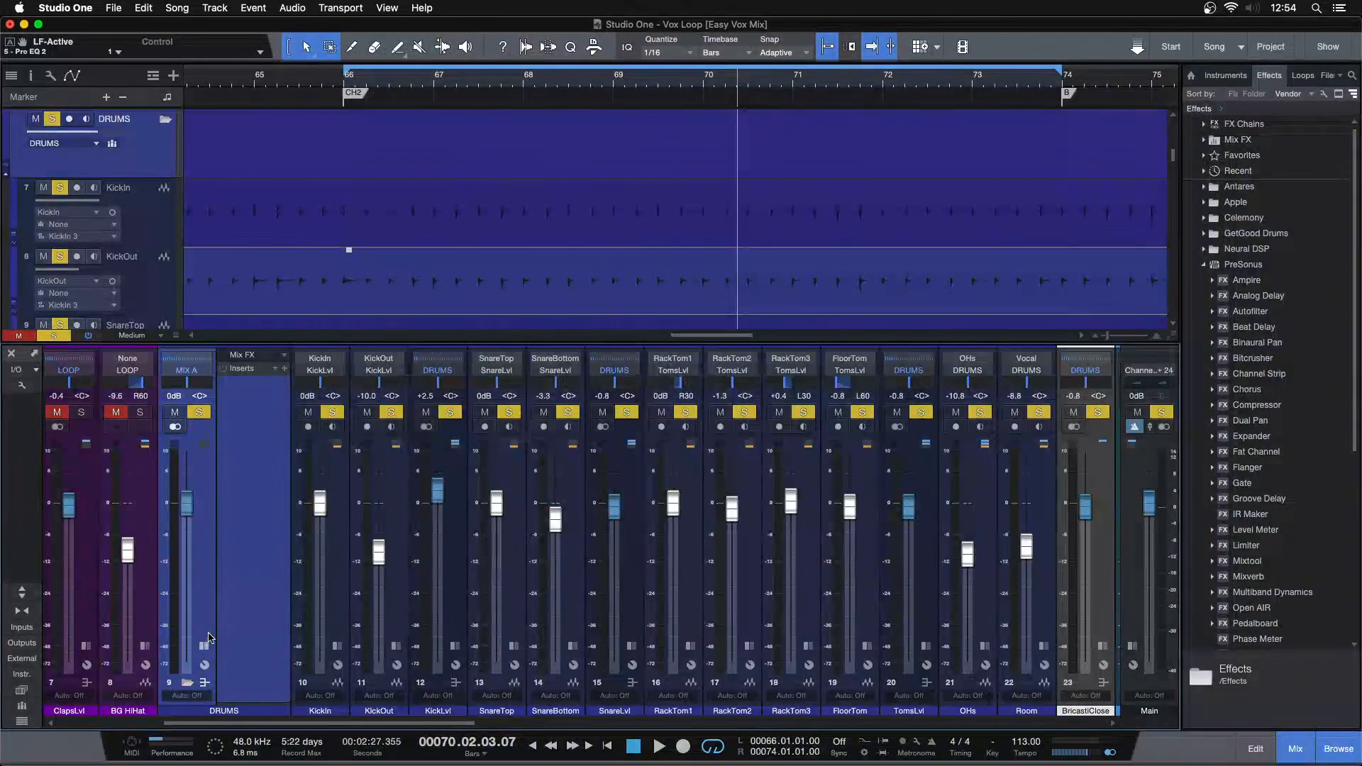
left_click(203, 645)
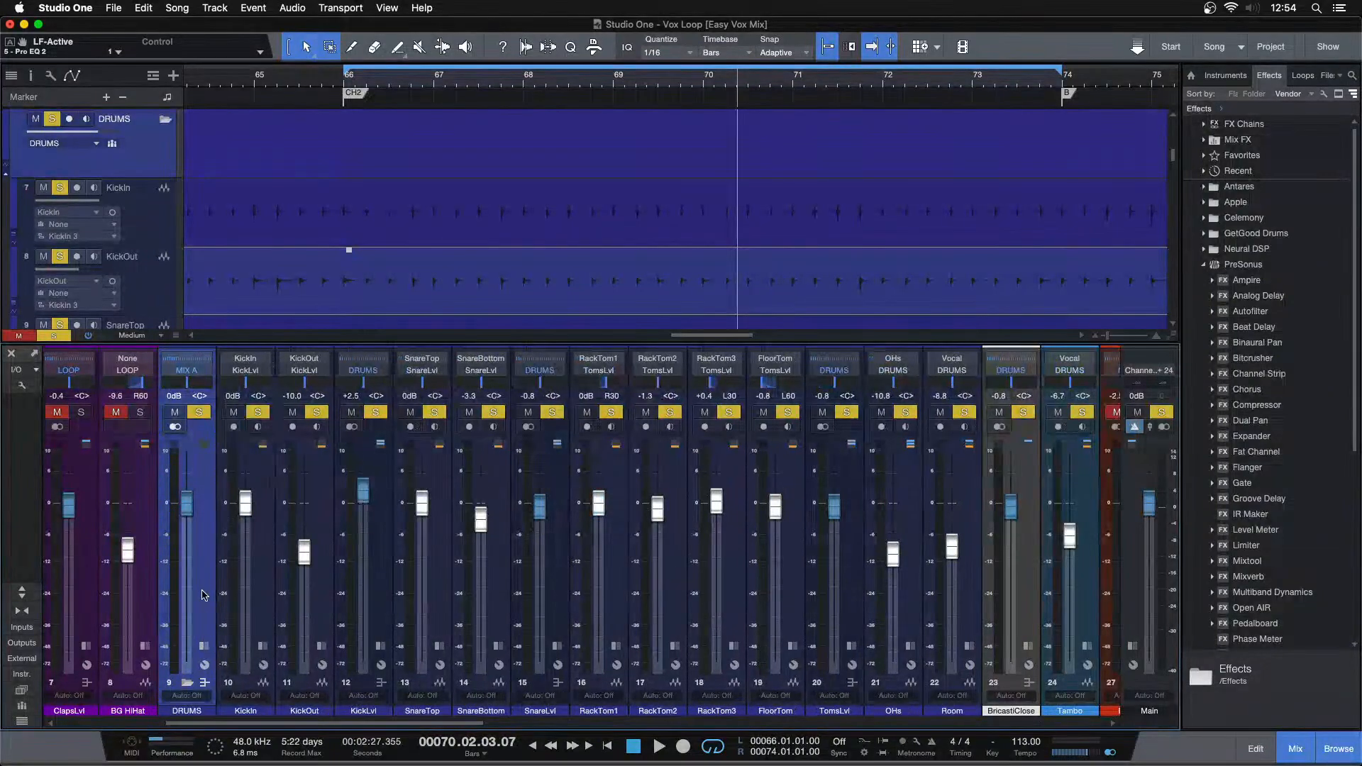
Expand the MIX A bus at the end of the mixer and open its Console Shaper Mix FX
left_click_drag(343, 722, 1007, 719)
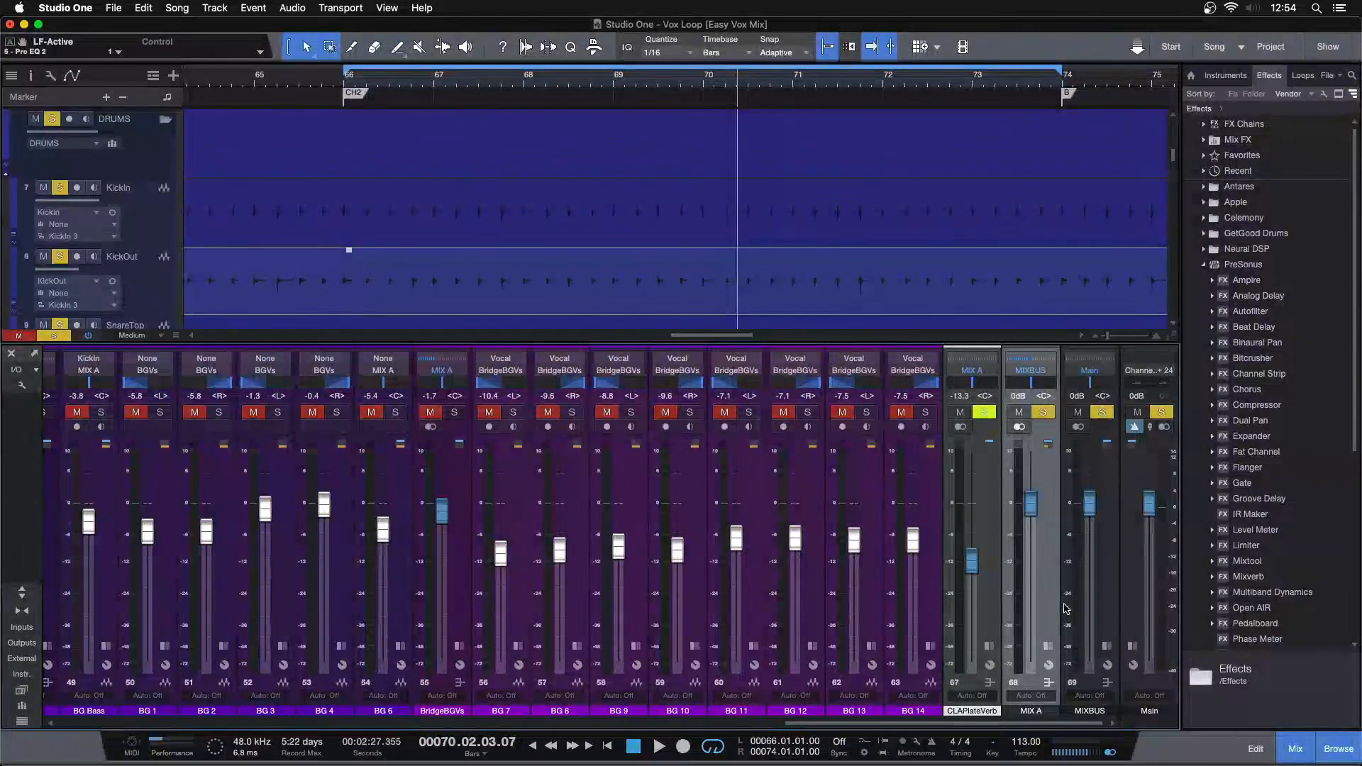
left_click(1049, 682)
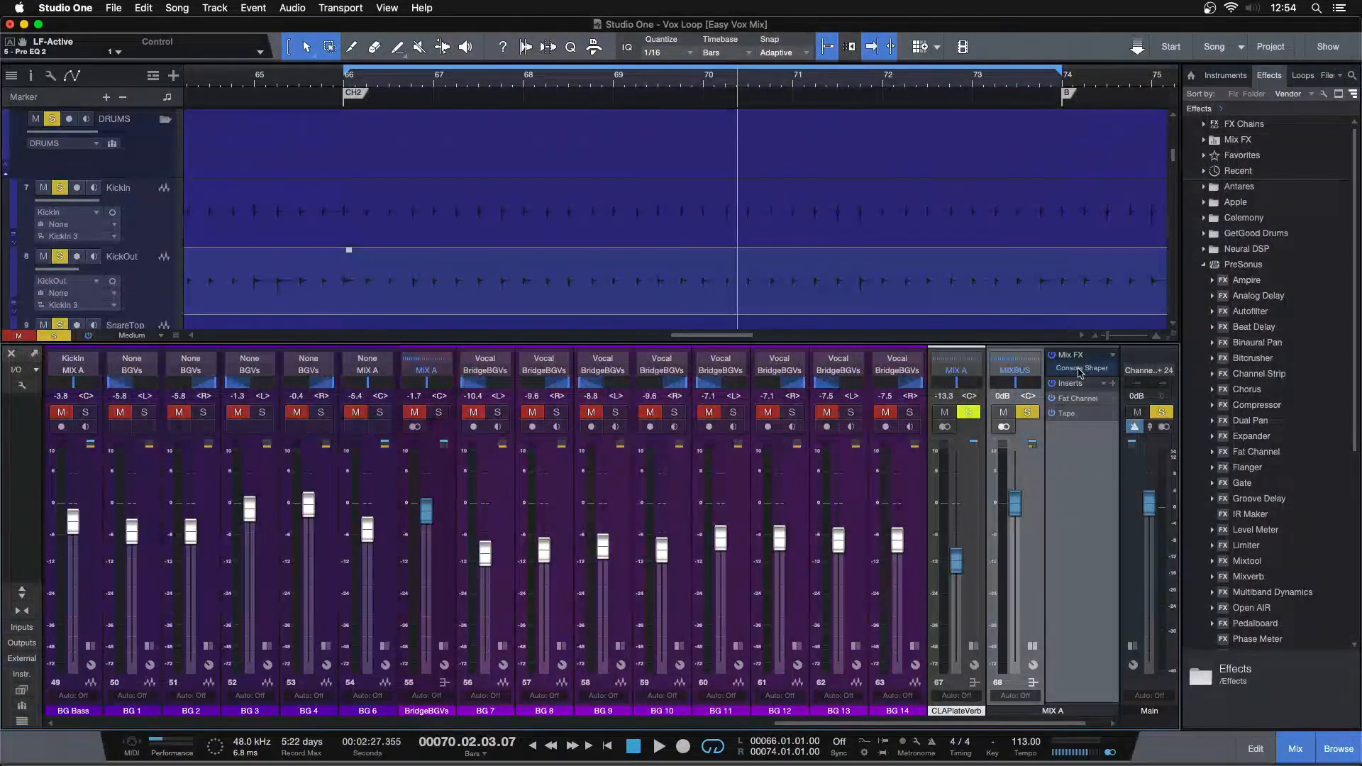
left_click(1079, 370)
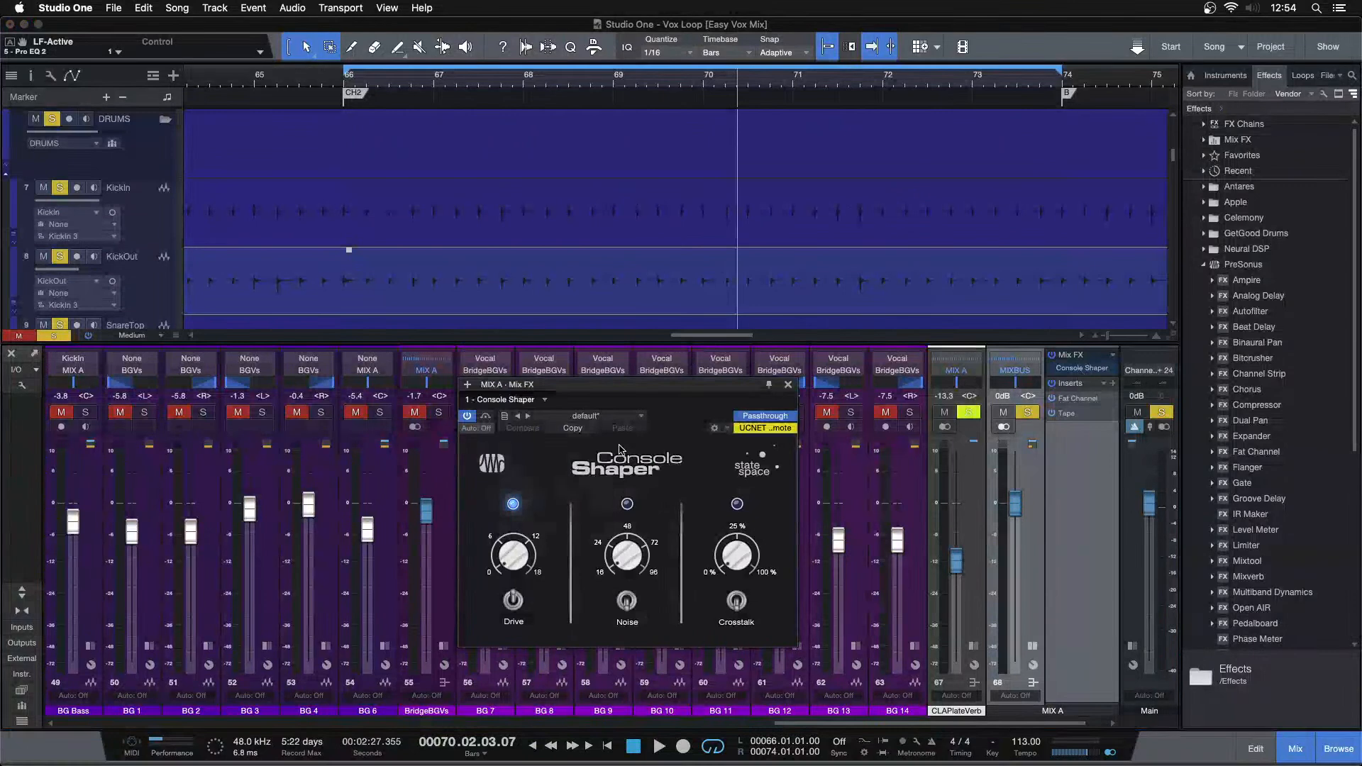
Examine the Drive, Noise and Crosstalk controls of the Console Shaper on MIX A
left_click_drag(662, 438, 660, 385)
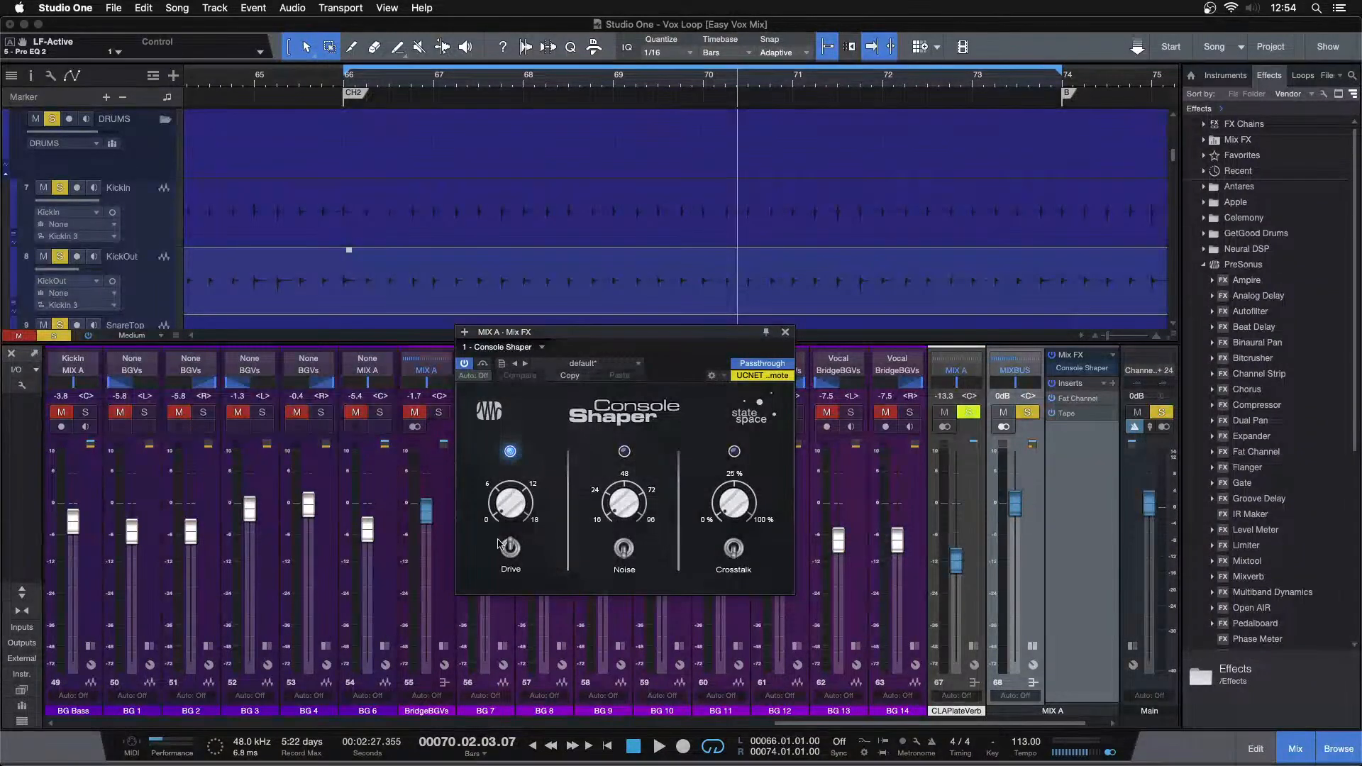
left_click(624, 543)
left_click(729, 507)
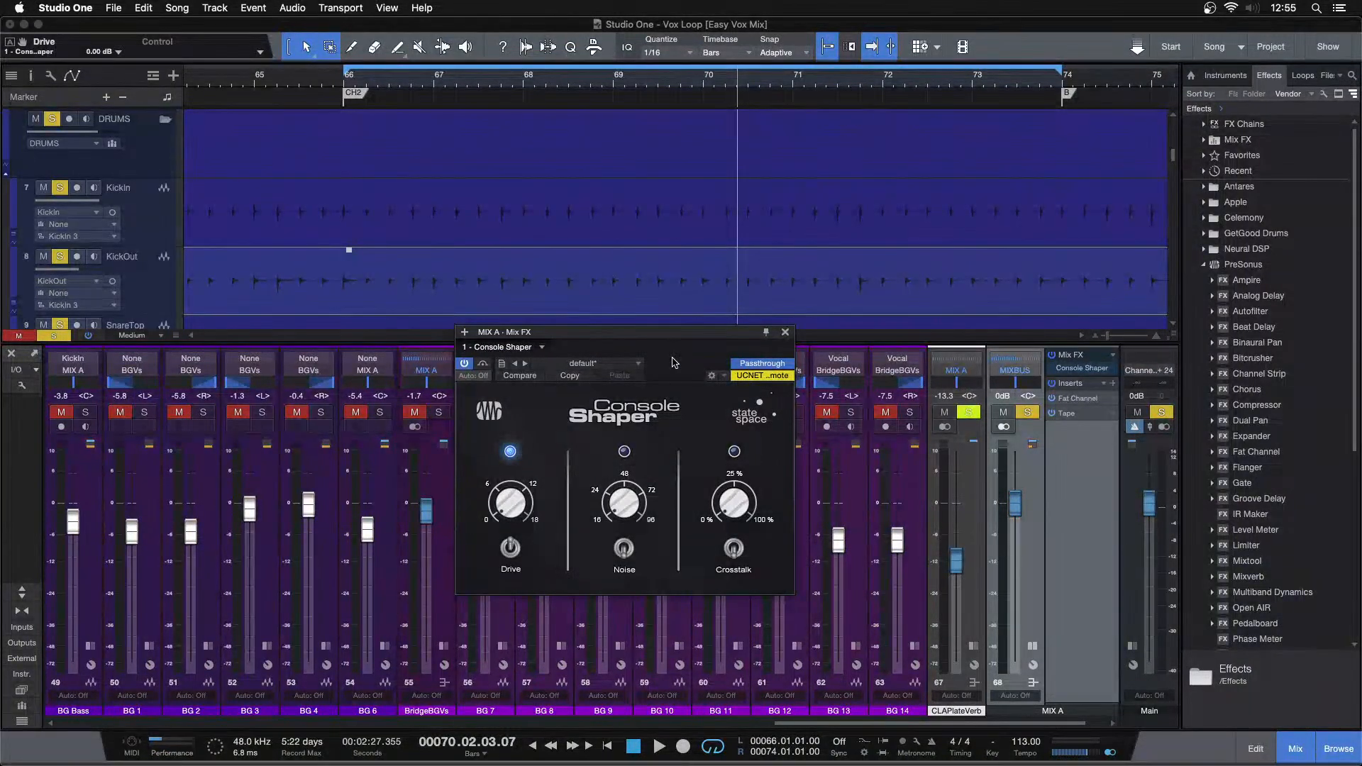
Open the Fat Channel insert on MIX A and examine the controls of its Brit Comp compressor
left_click(1073, 400)
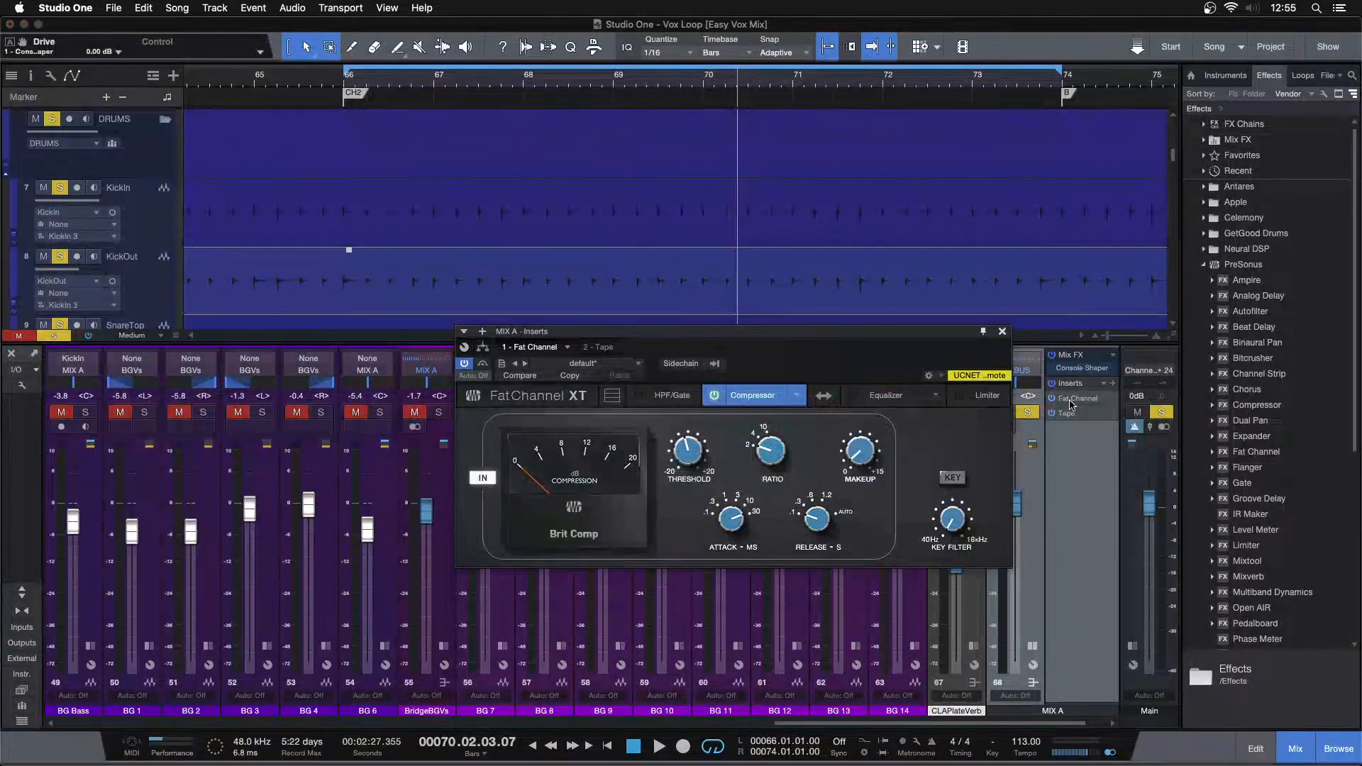
left_click_drag(789, 351, 595, 423)
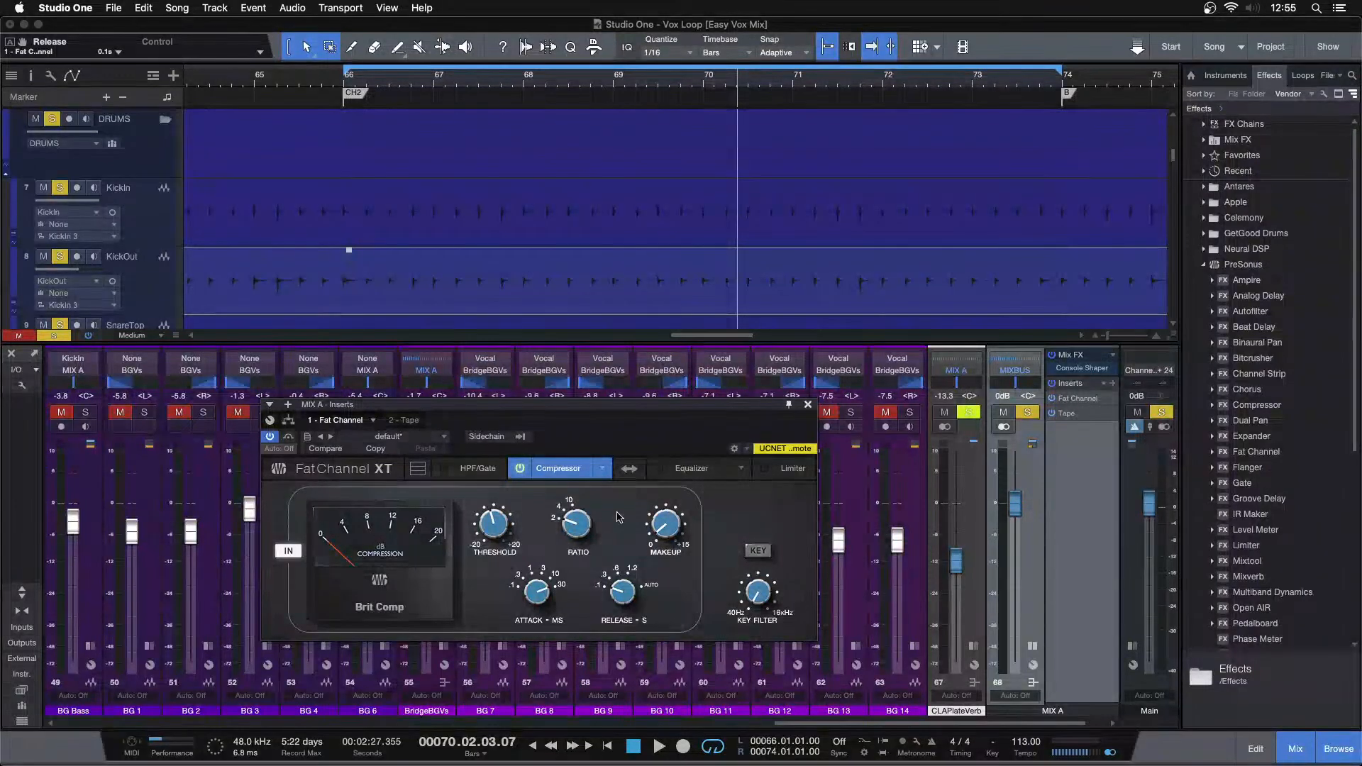
mouse_move(585, 526)
left_mouse_down()
mouse_move(589, 480)
mouse_move(584, 518)
left_mouse_up()
Clear all channel solos and play the loop from its start, comparing the mix with MIX A's Fat Channel bypassed and active
key("shift+s")
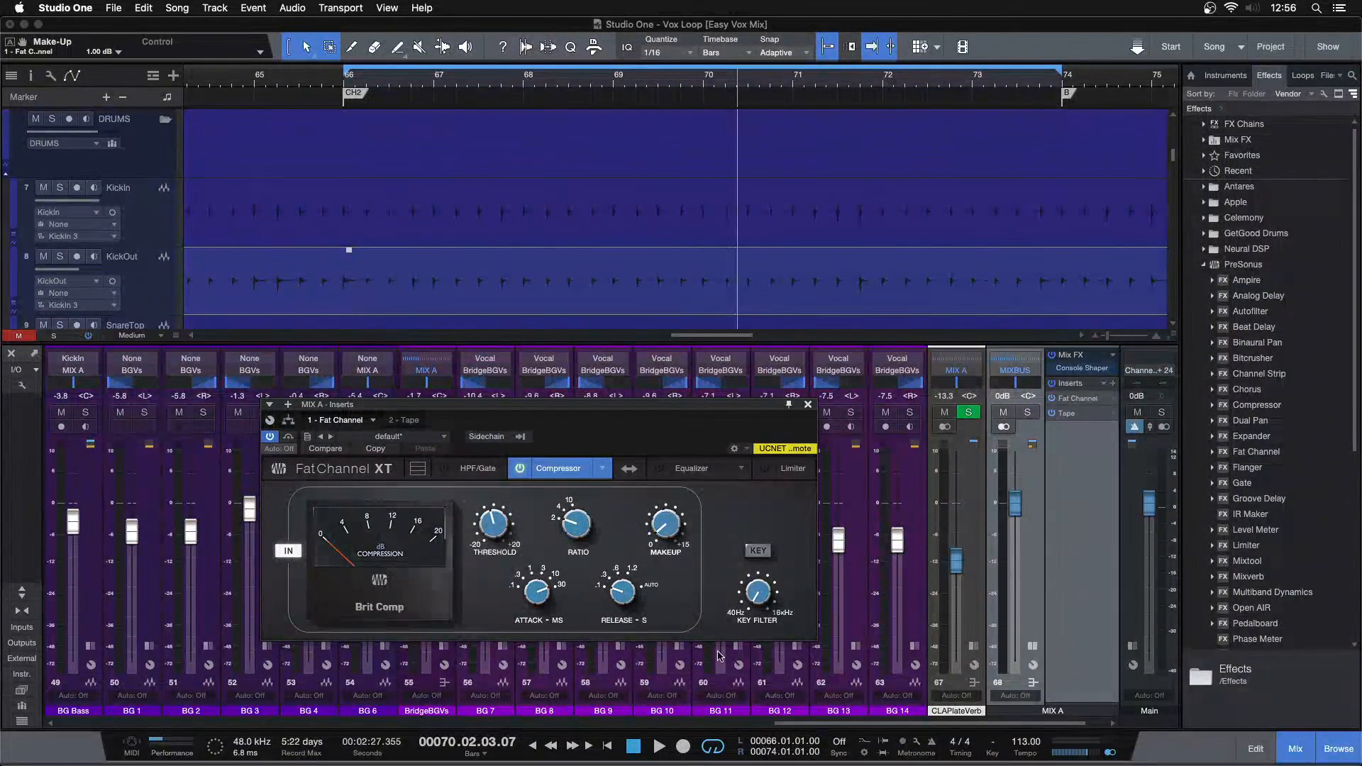
key("KP_1")
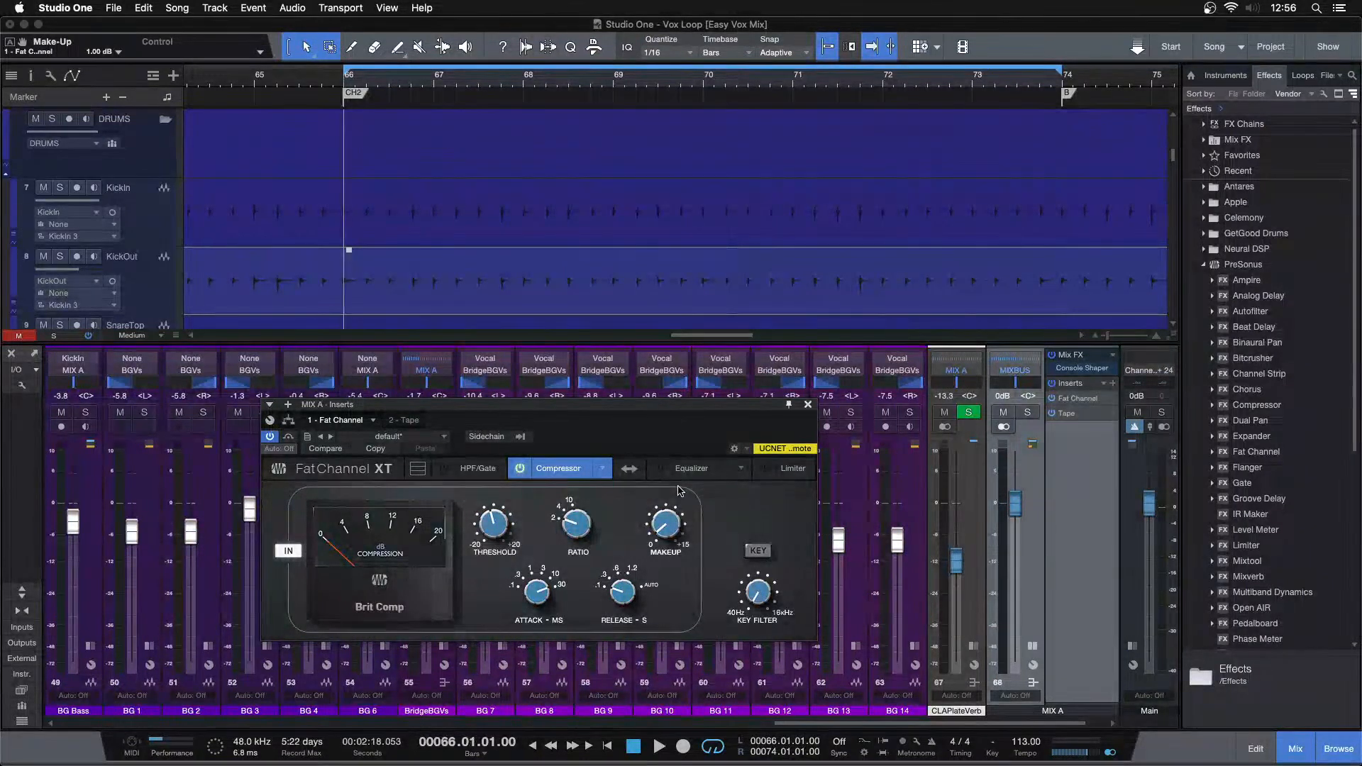
key("space")
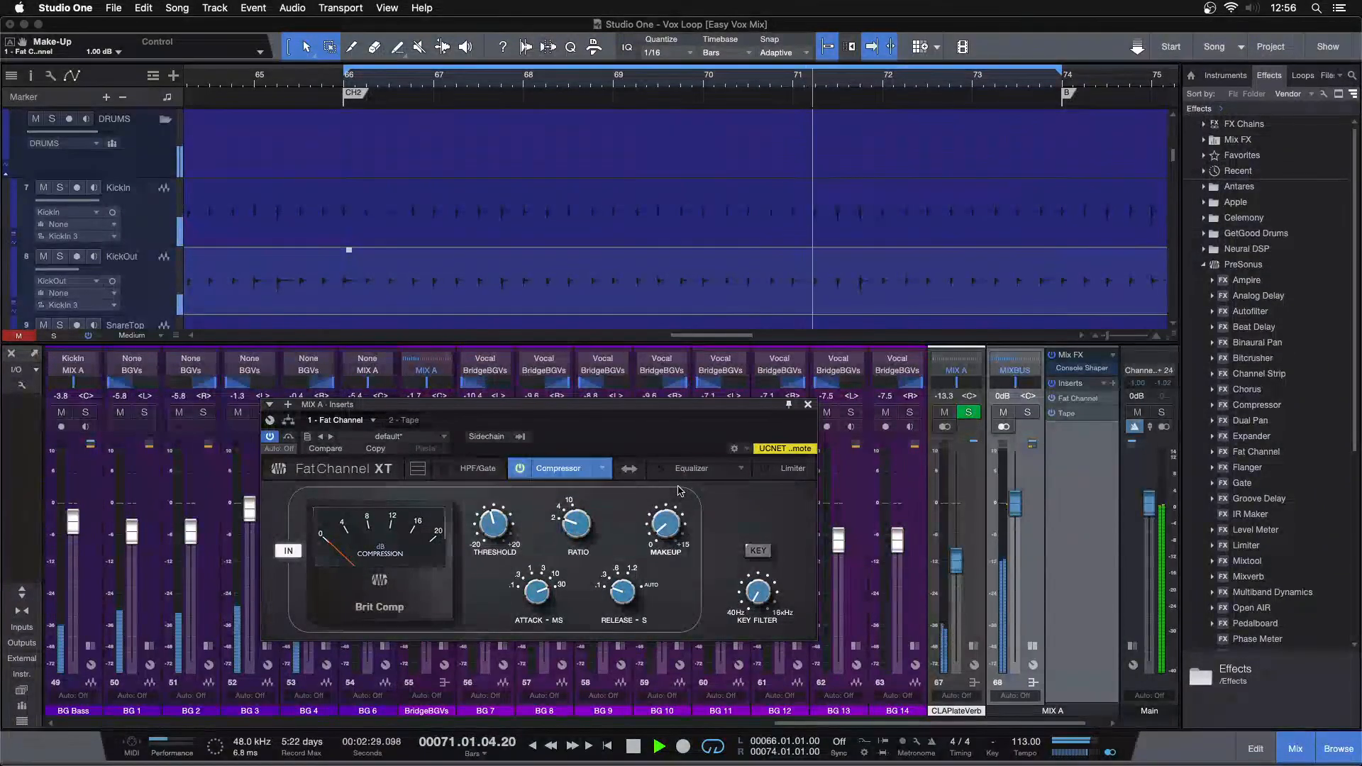
left_click(289, 438)
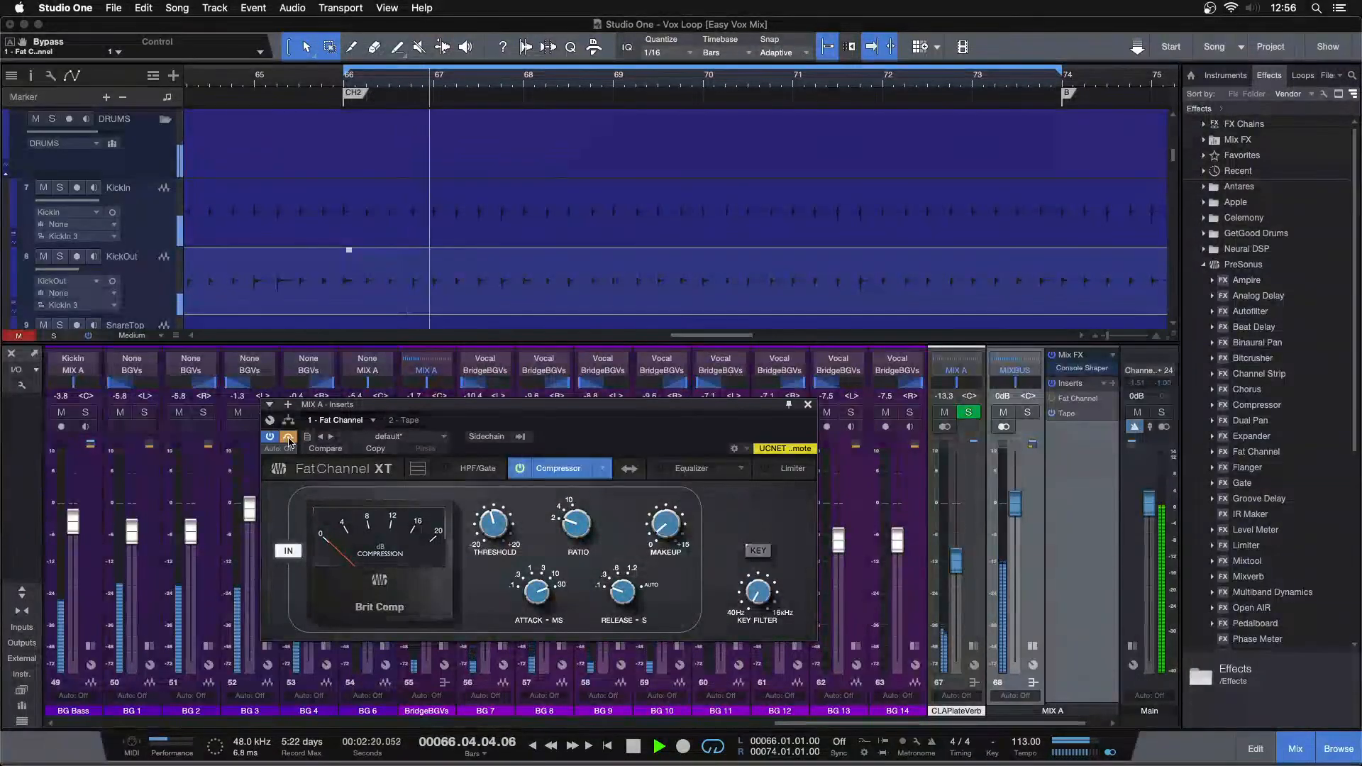
left_click(288, 438)
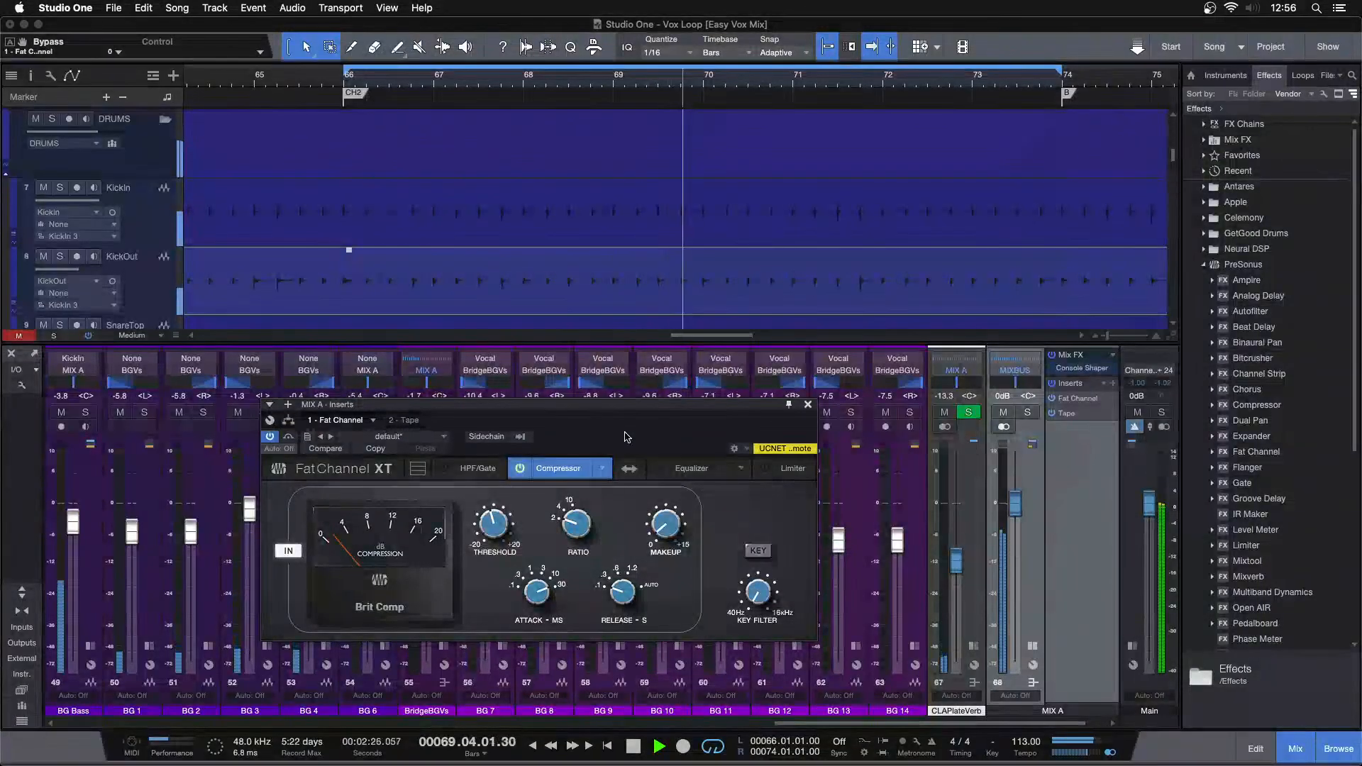
key("space")
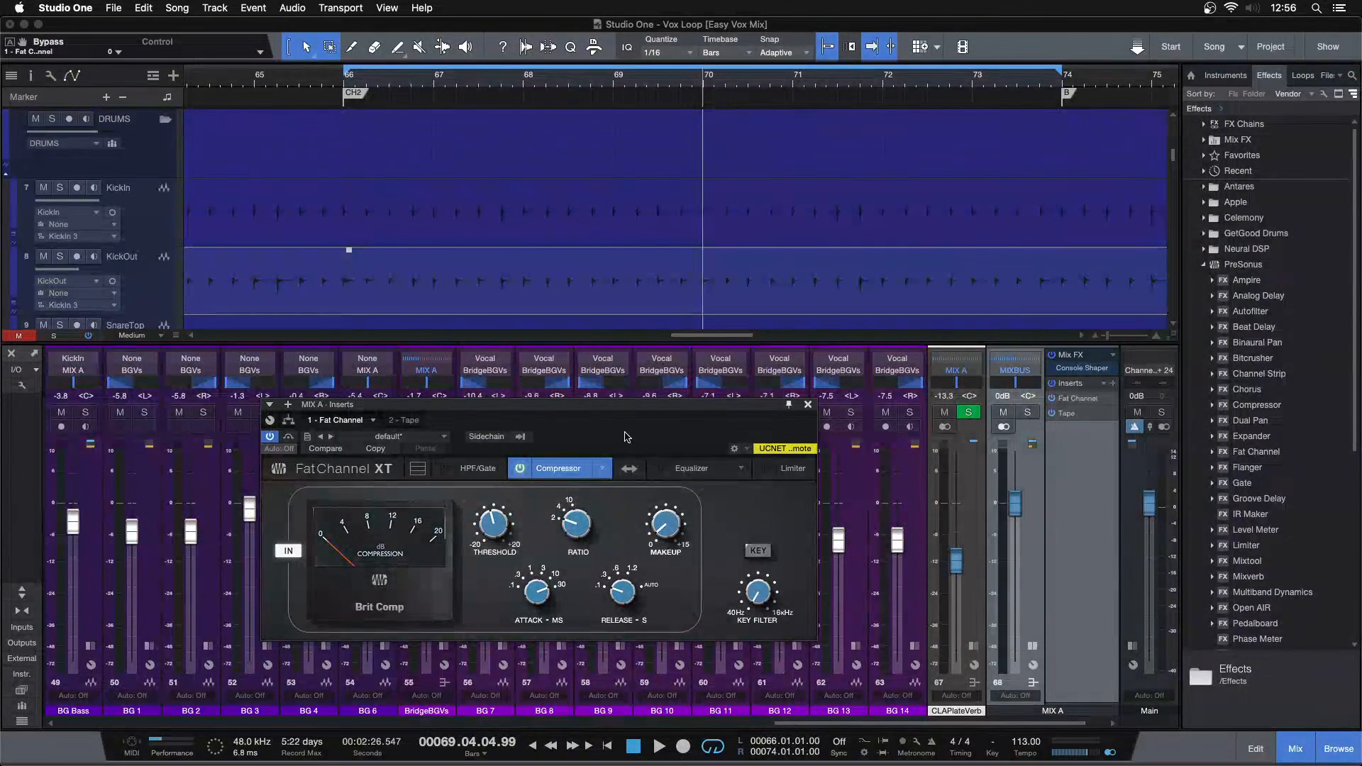
left_click(806, 405)
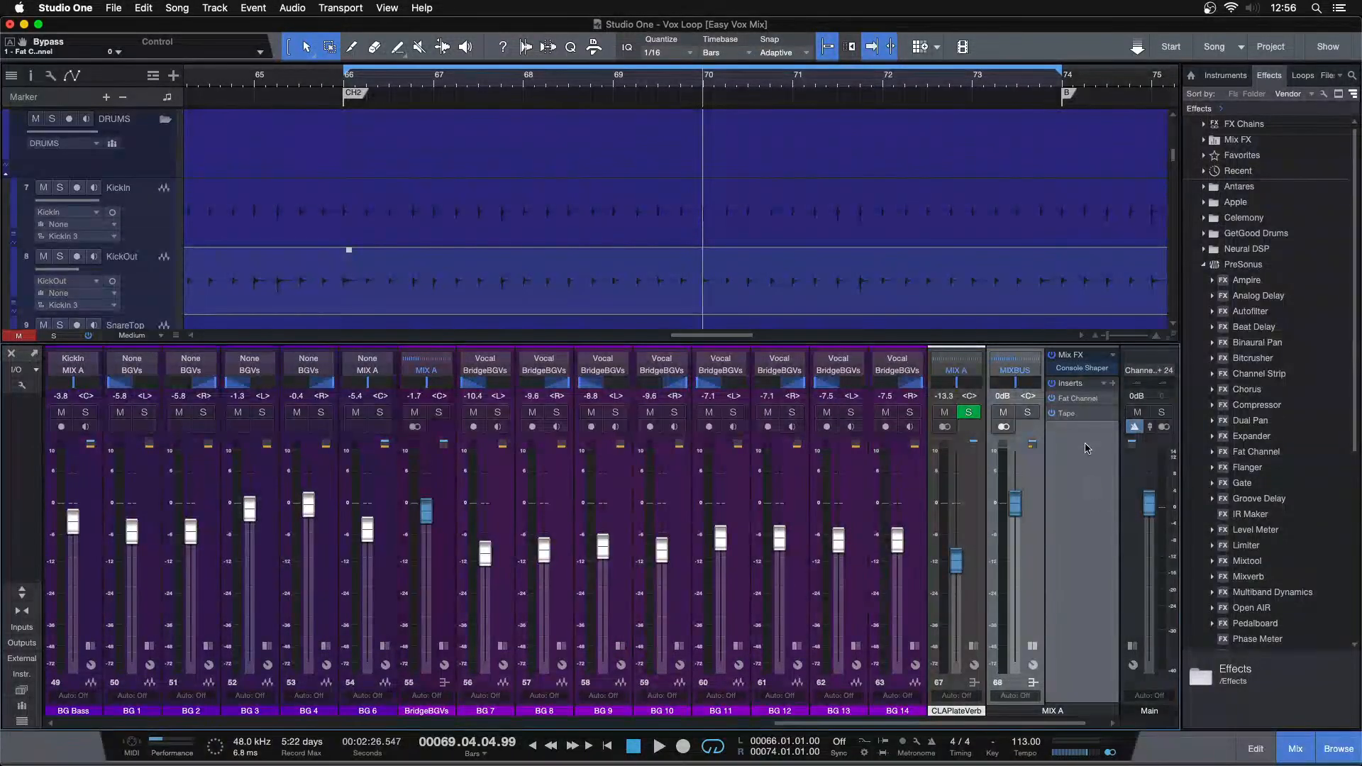
Open the Tape insert on MIX A and examine its color Amount, Type and Tape Speed controls
left_click(1071, 413)
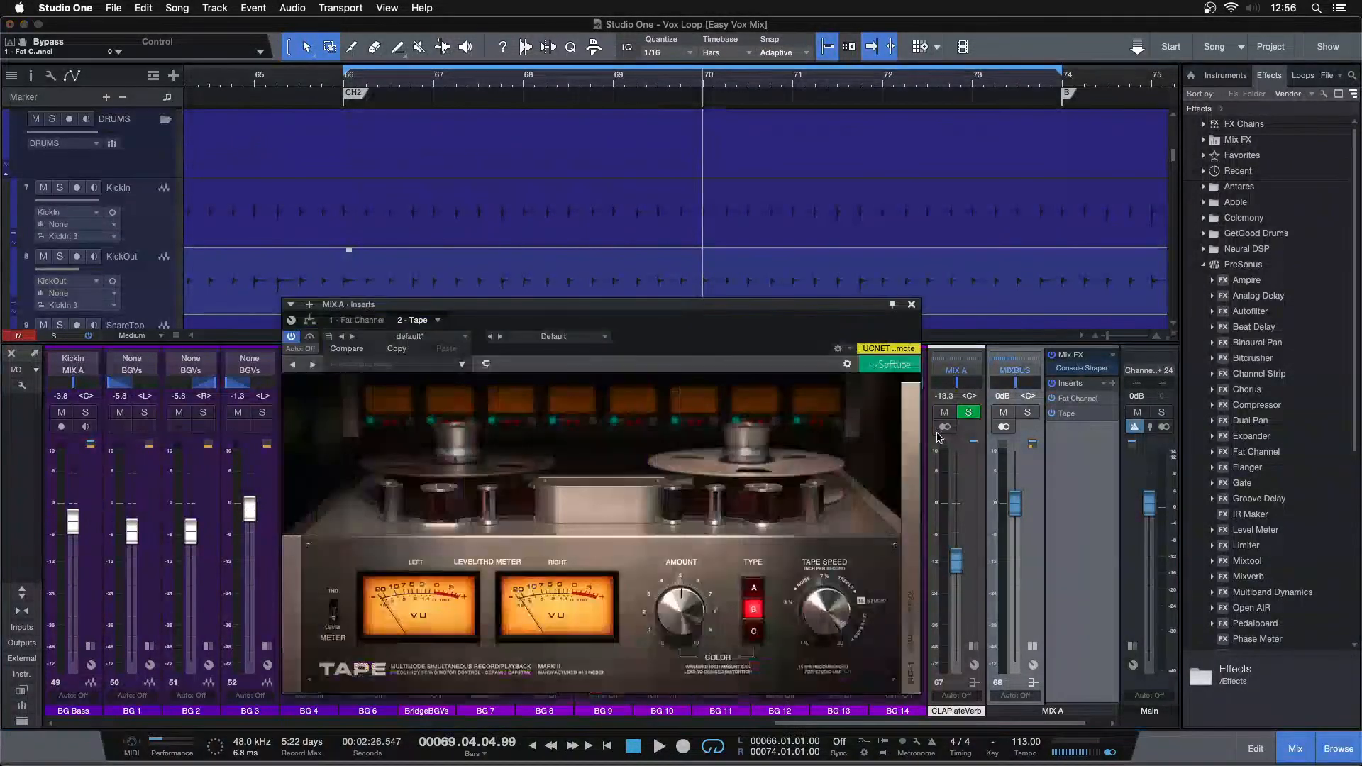
left_click_drag(807, 208, 763, 313)
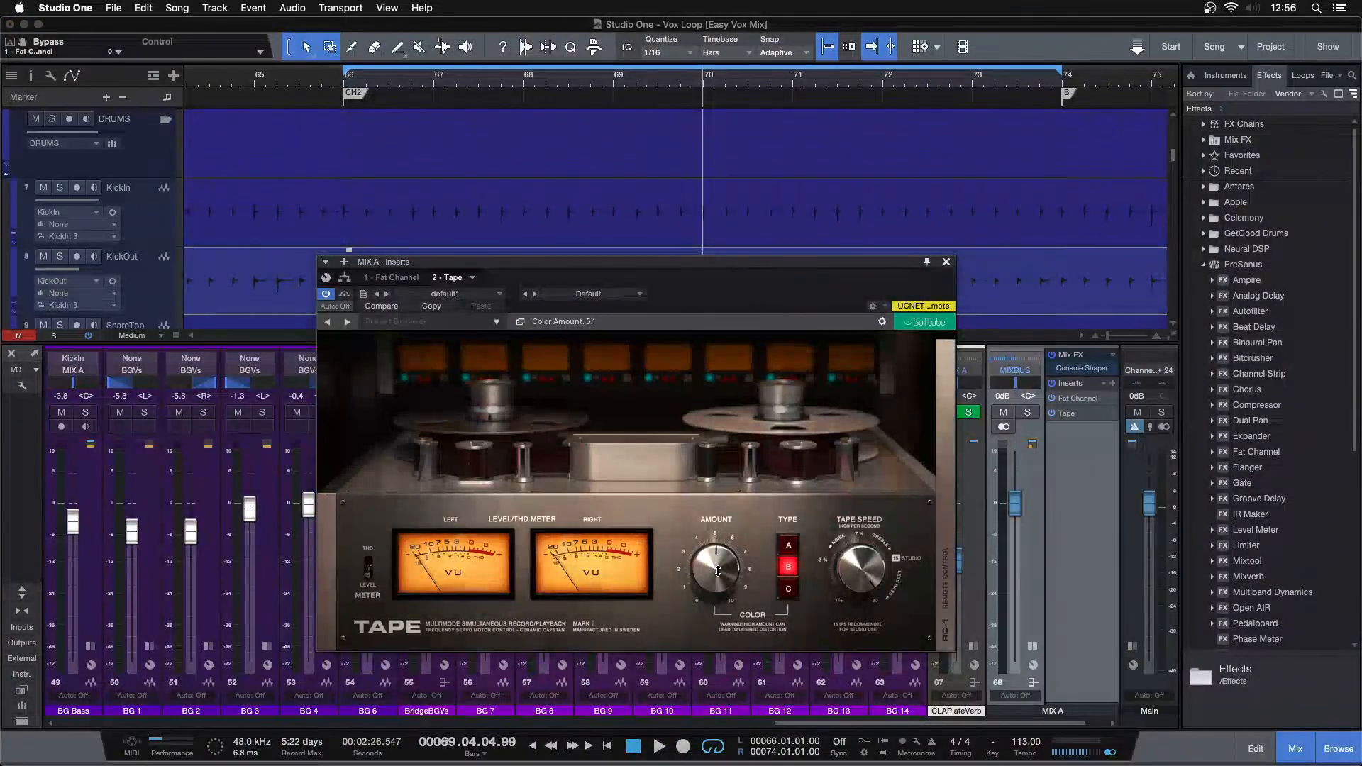
left_click(718, 571)
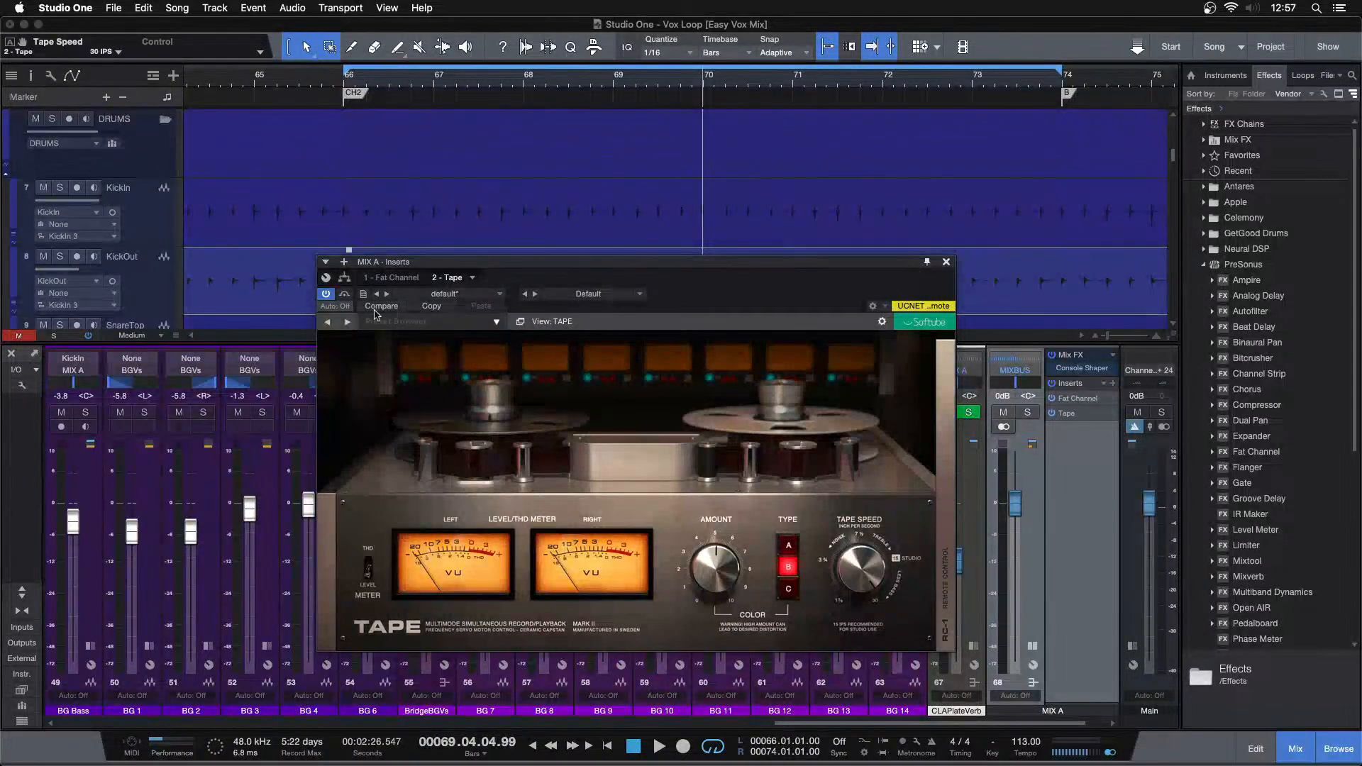
Play the loop from its start and compare the mix with MIX A's Tape insert bypassed and active, closing the plug-in when done
left_click(344, 295)
key("space")
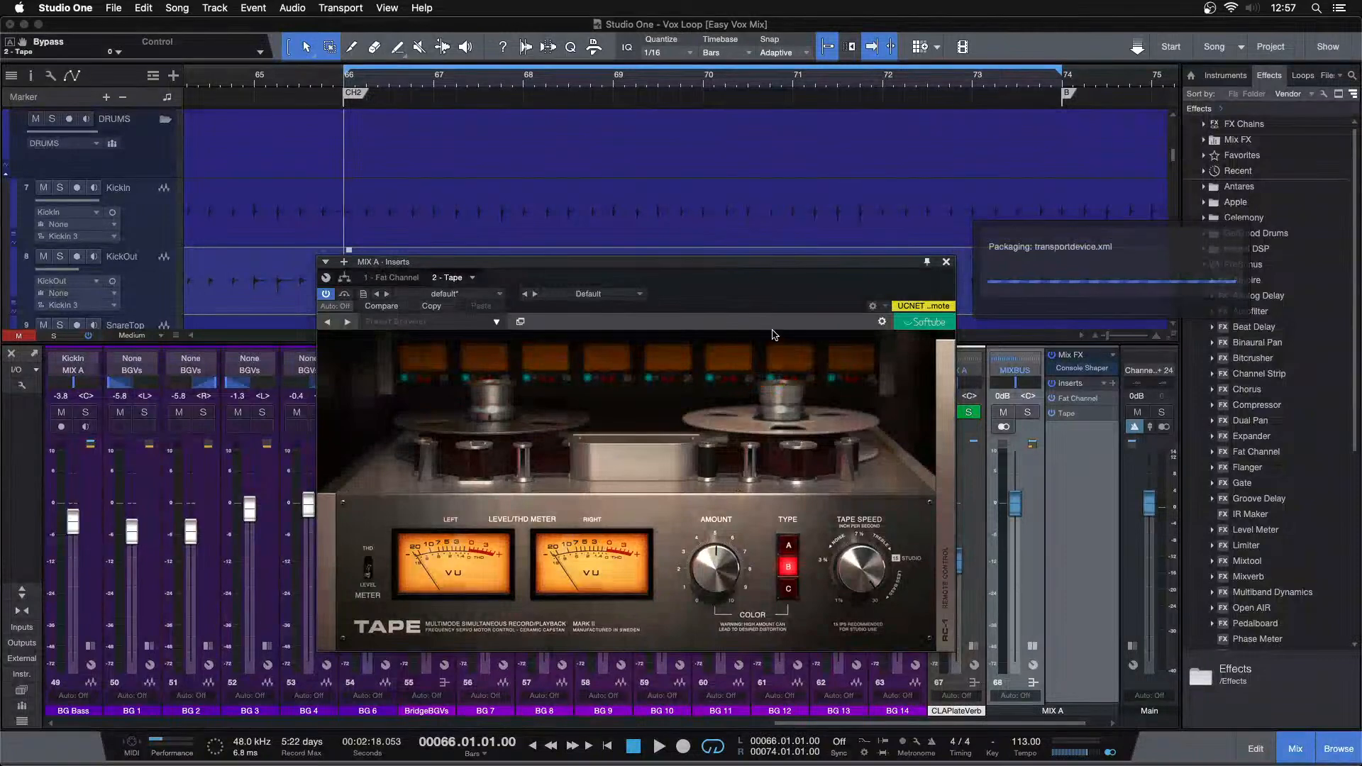
key("space")
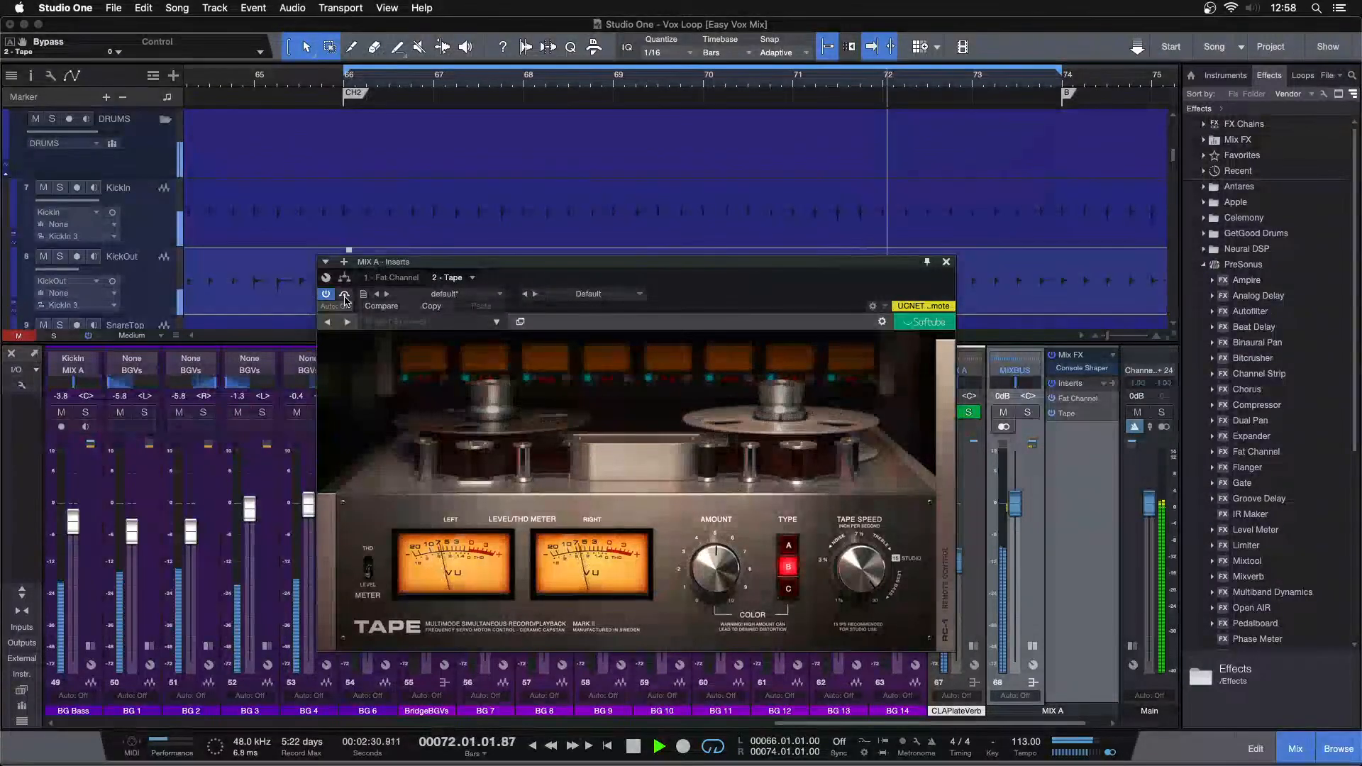
left_click(345, 294)
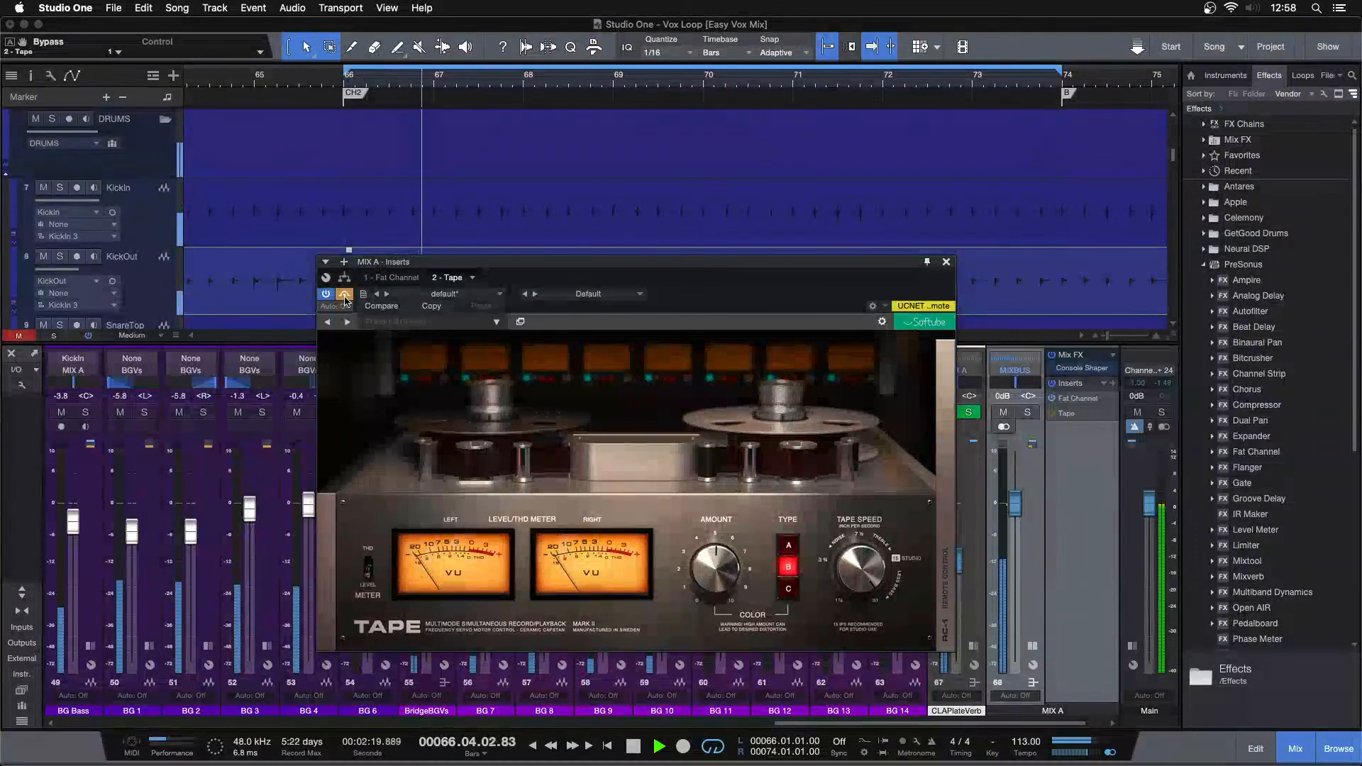
left_click(345, 294)
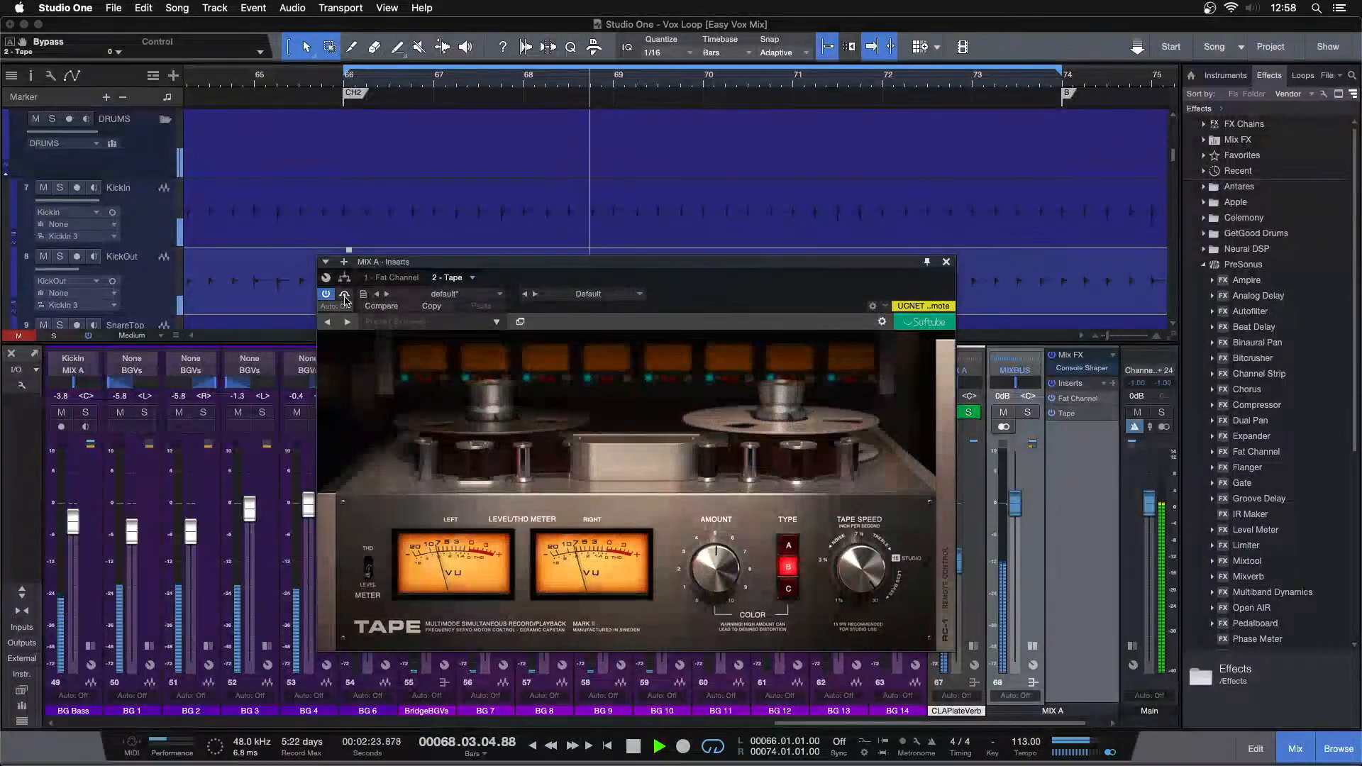
left_click(345, 294)
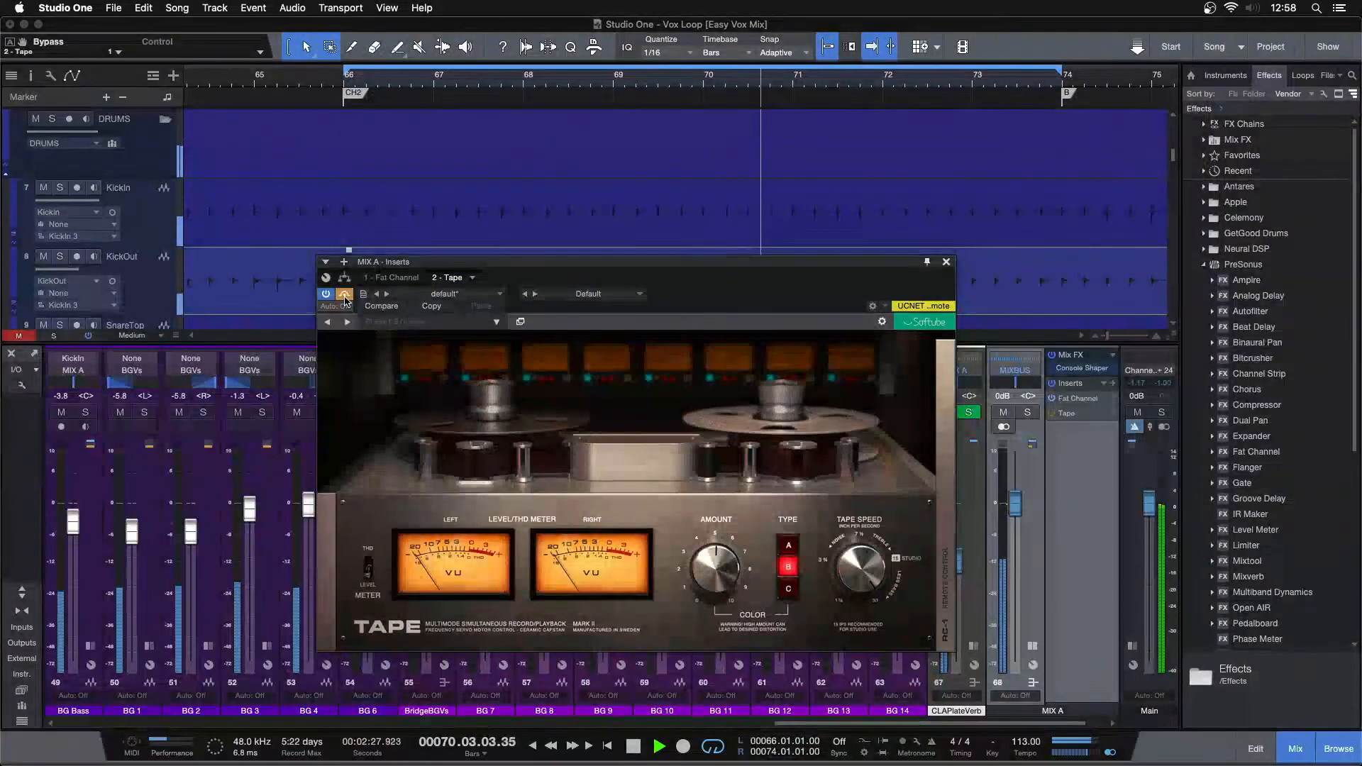
left_click(345, 294)
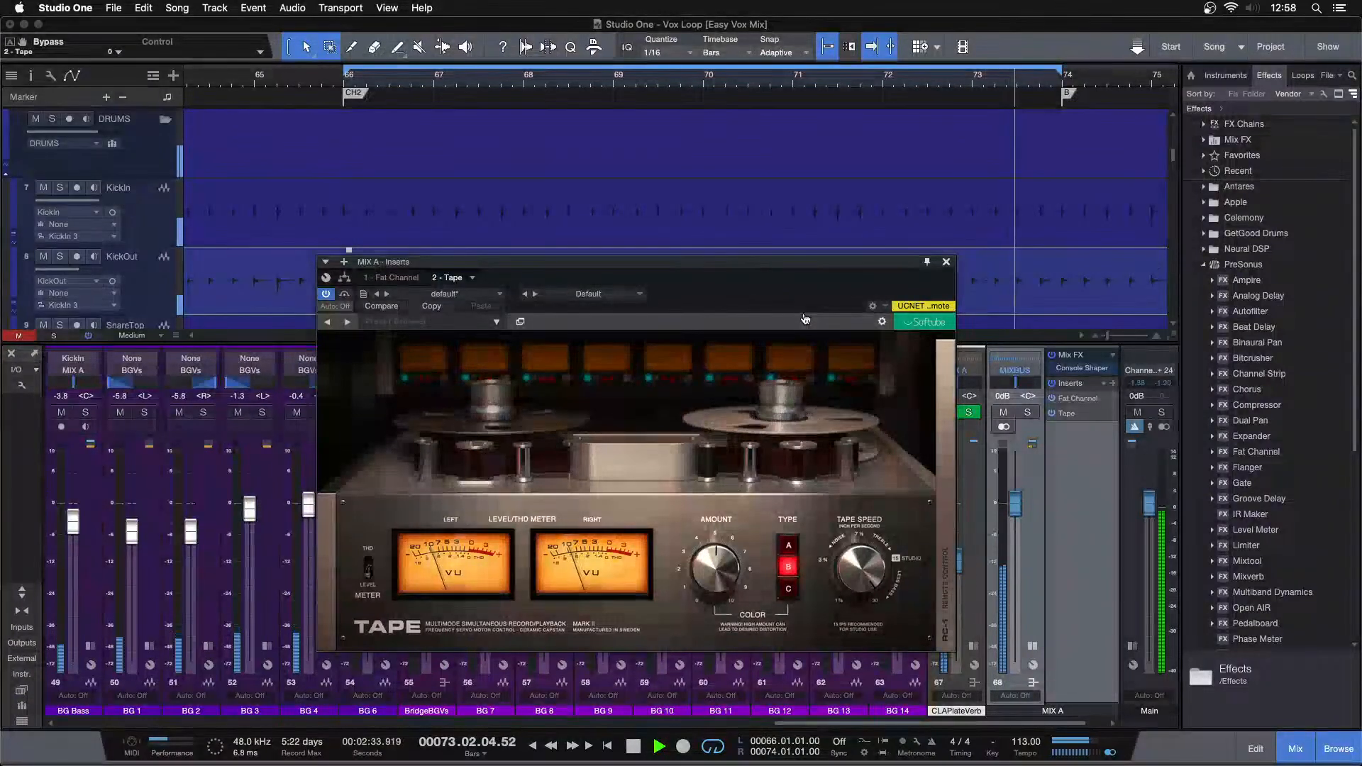
key("space")
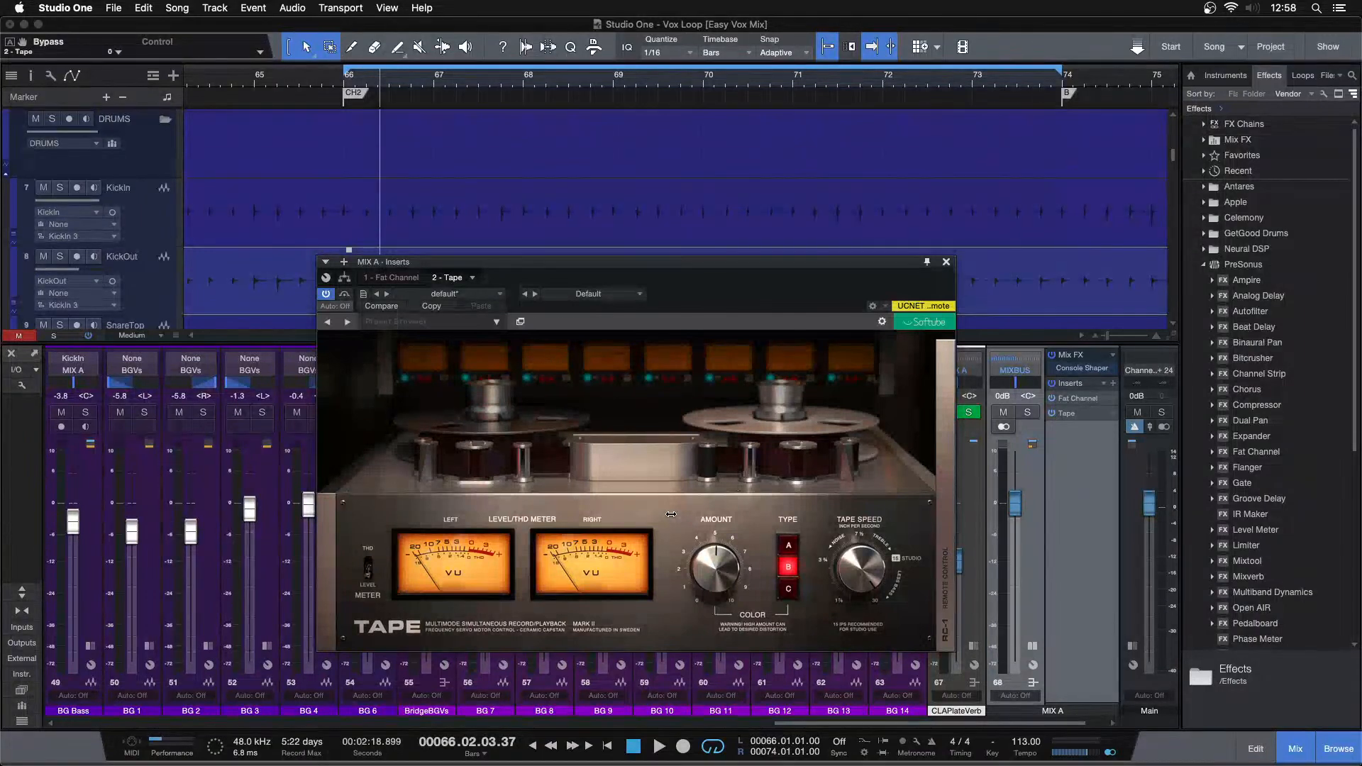
left_click(946, 262)
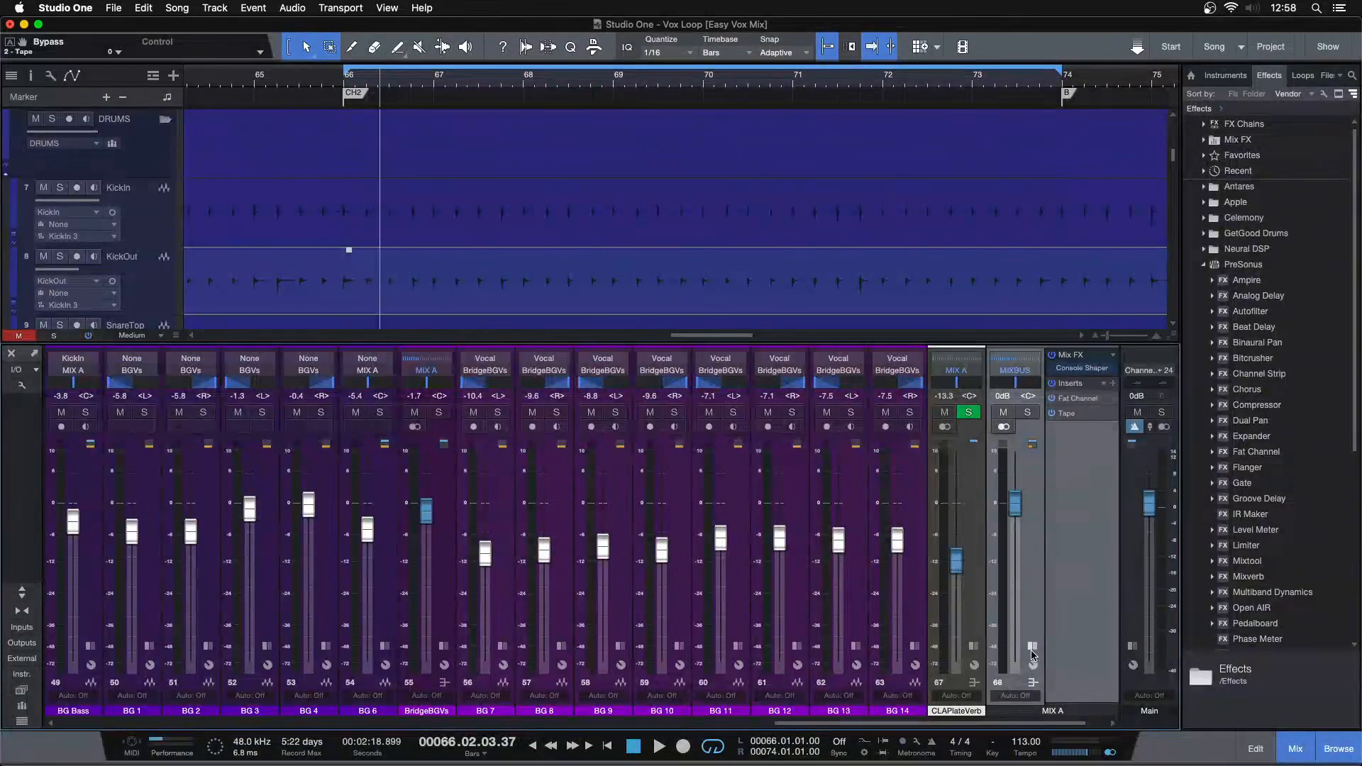
Collapse MIX A and check the Gain, Ceiling and Threshold of the Limiter insert on MIXBUS
left_click(1033, 682)
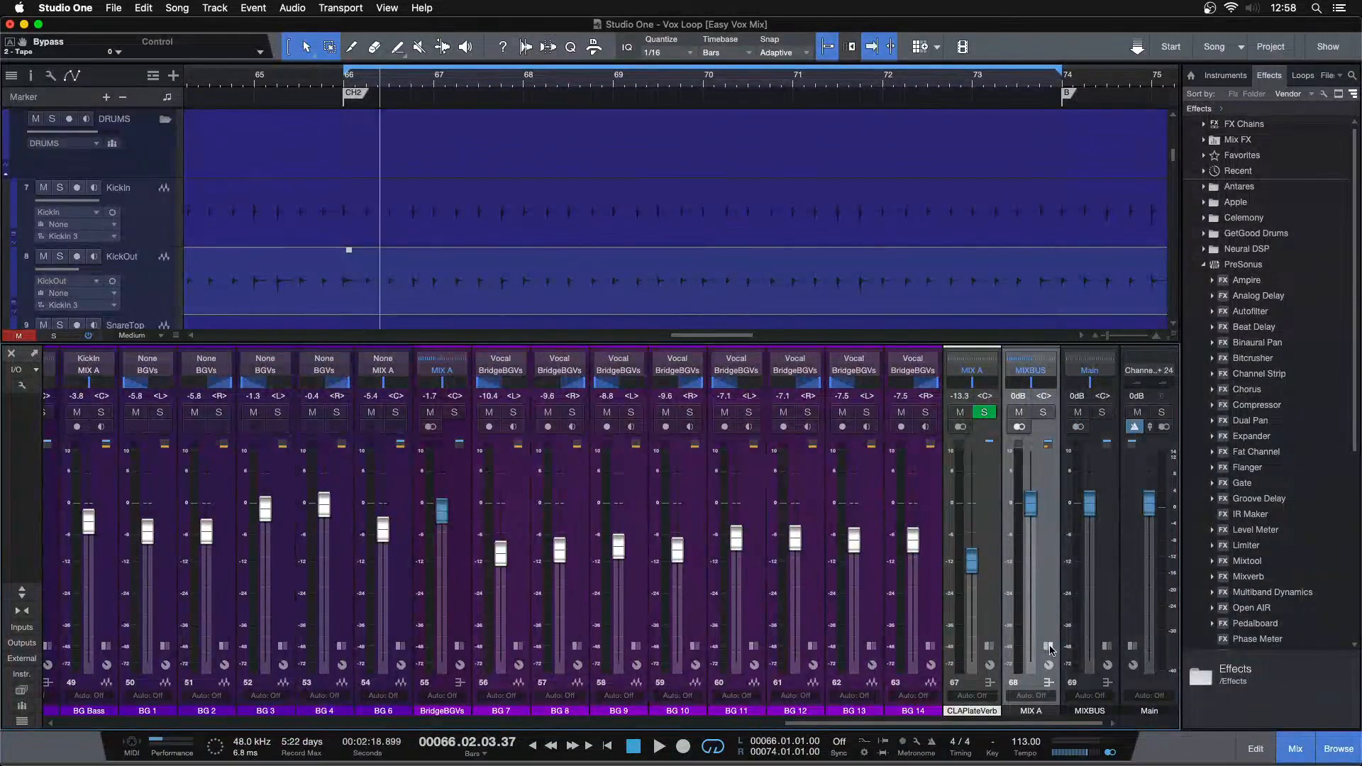
left_click(1107, 646)
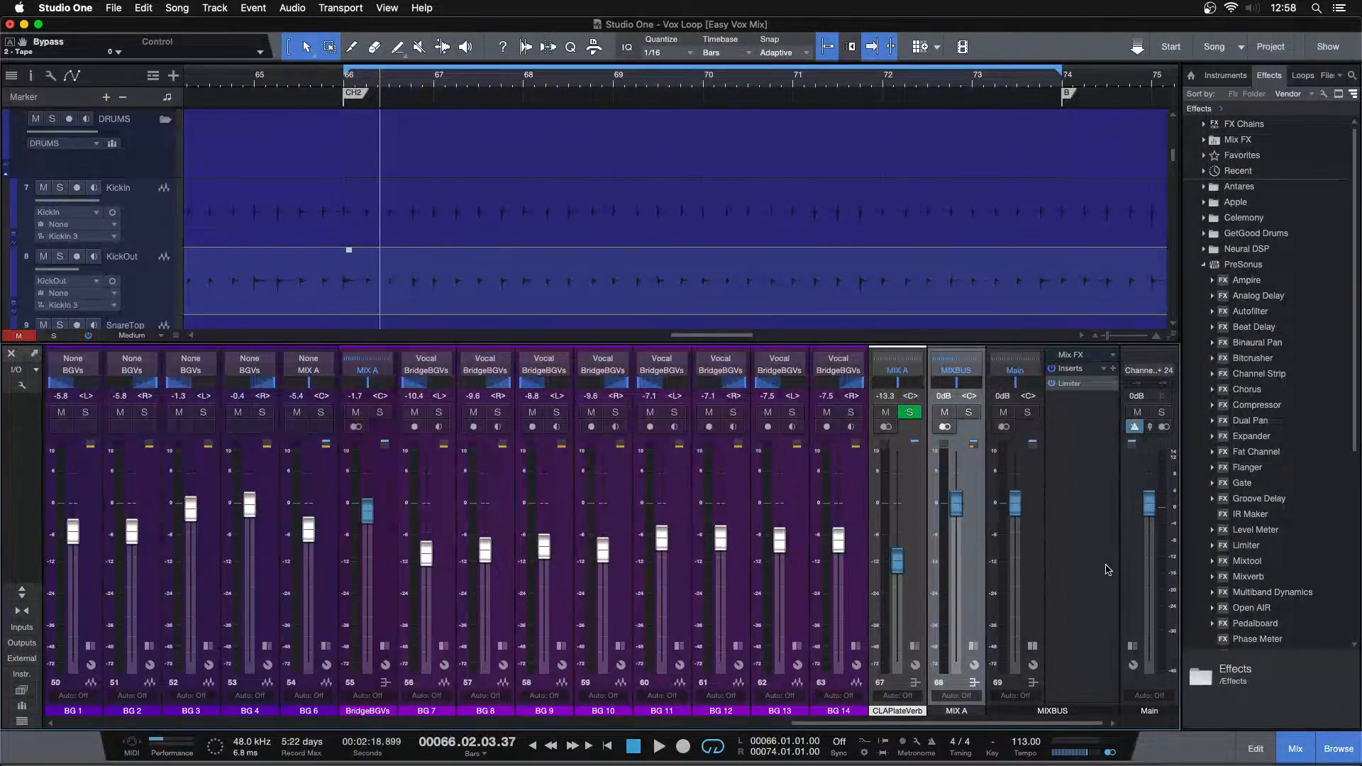
left_click(1079, 387)
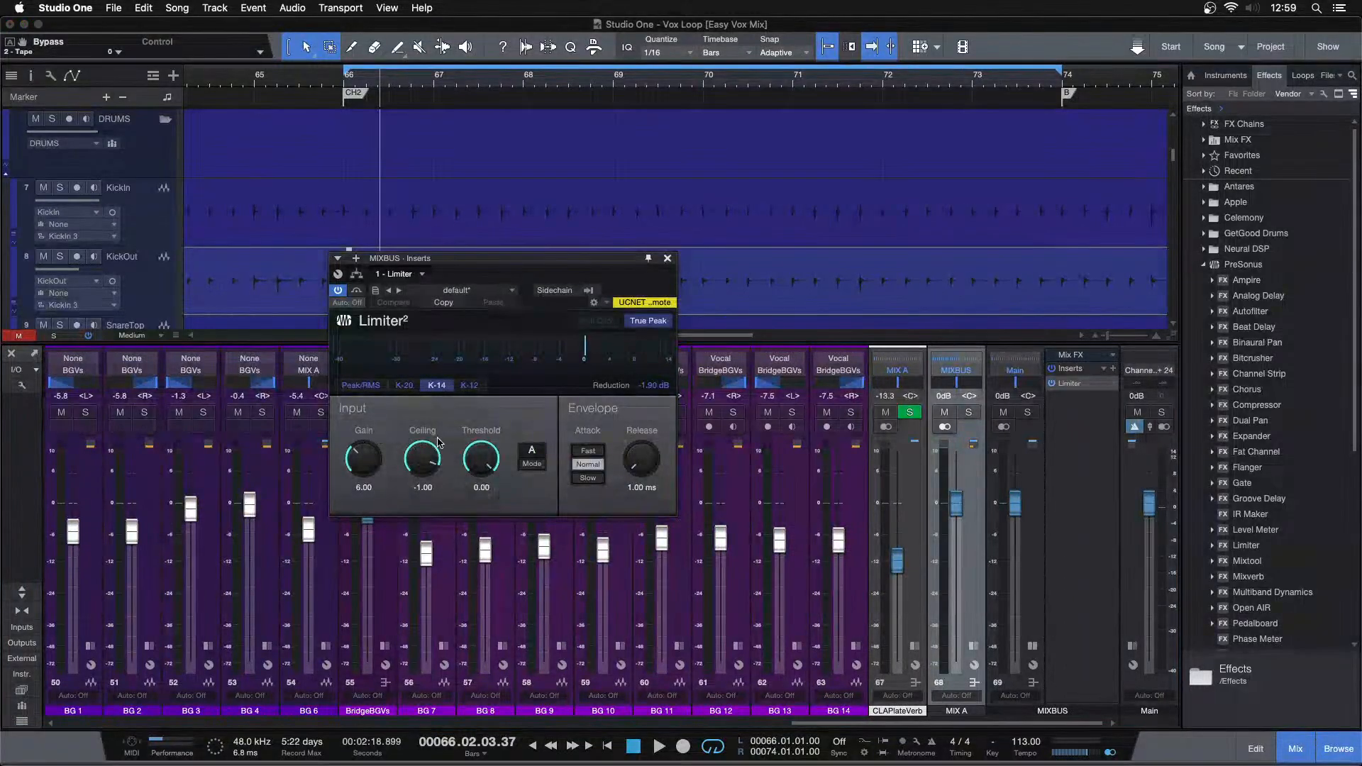
left_click(667, 259)
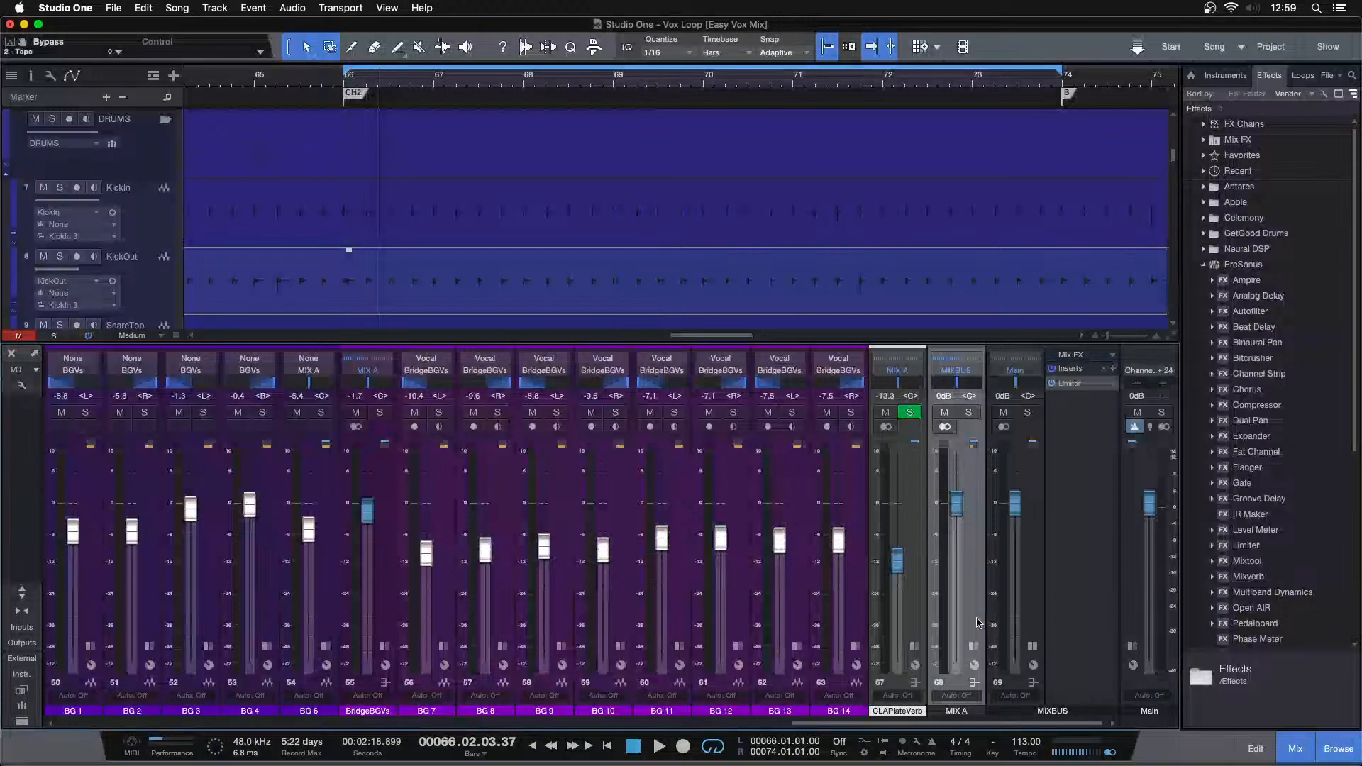
left_click(1032, 645)
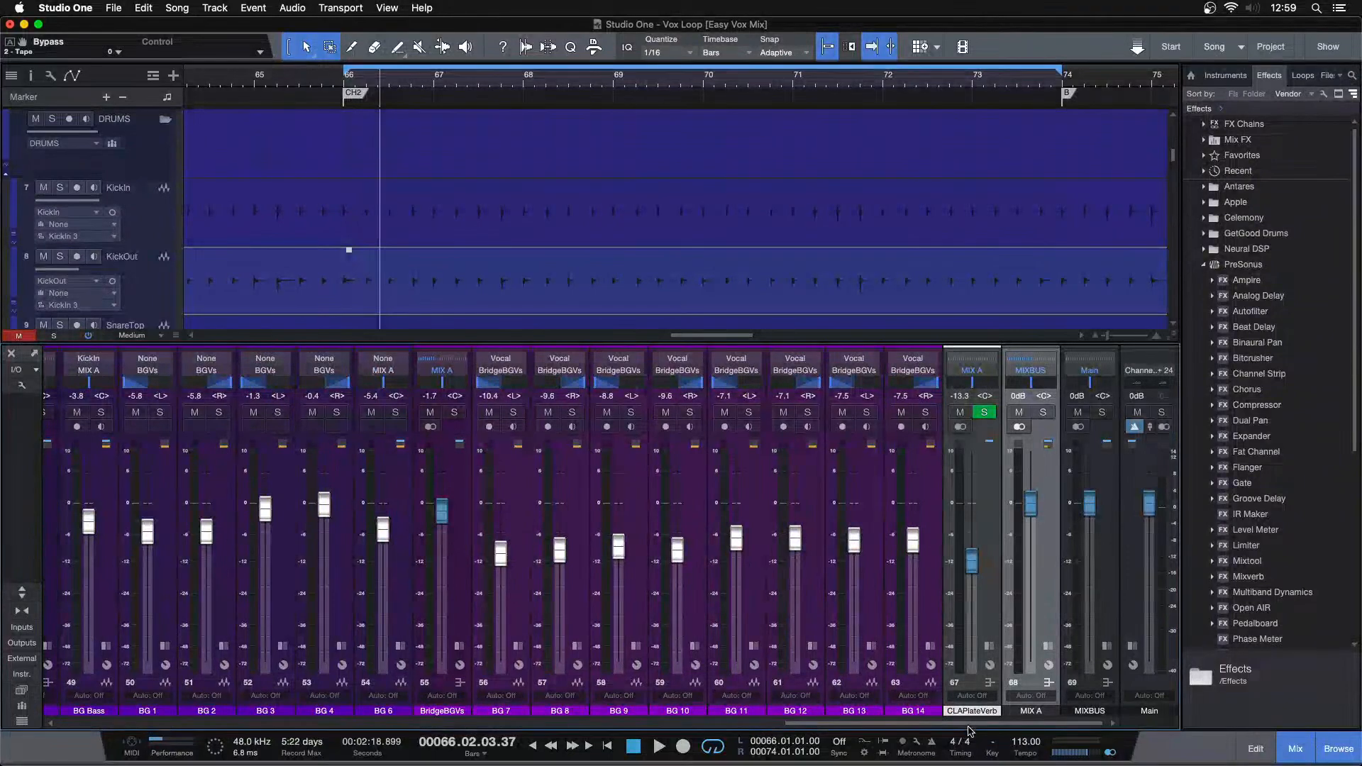
Return to the drum channels in the mixer and point out the KickLvl and SnareLvl buses by selecting each
left_click_drag(971, 723, 339, 695)
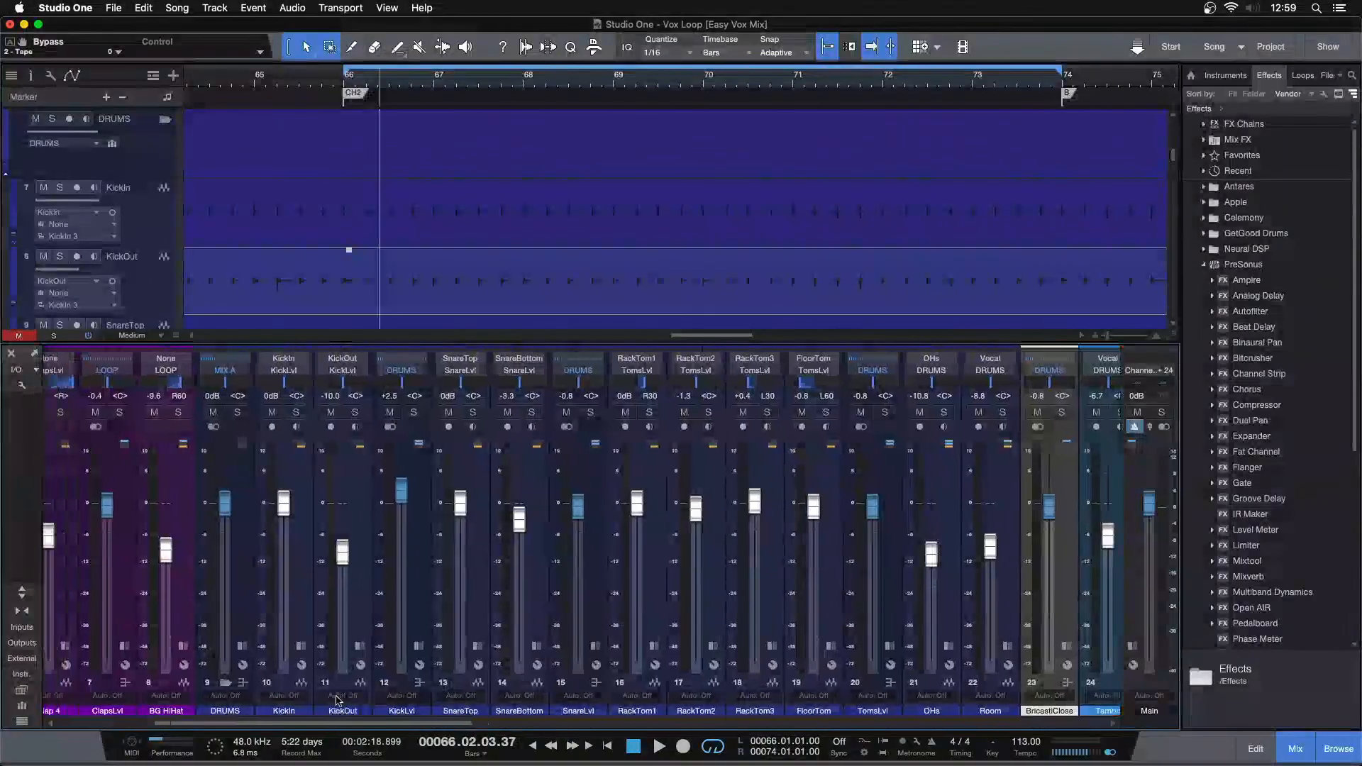
left_click(421, 544)
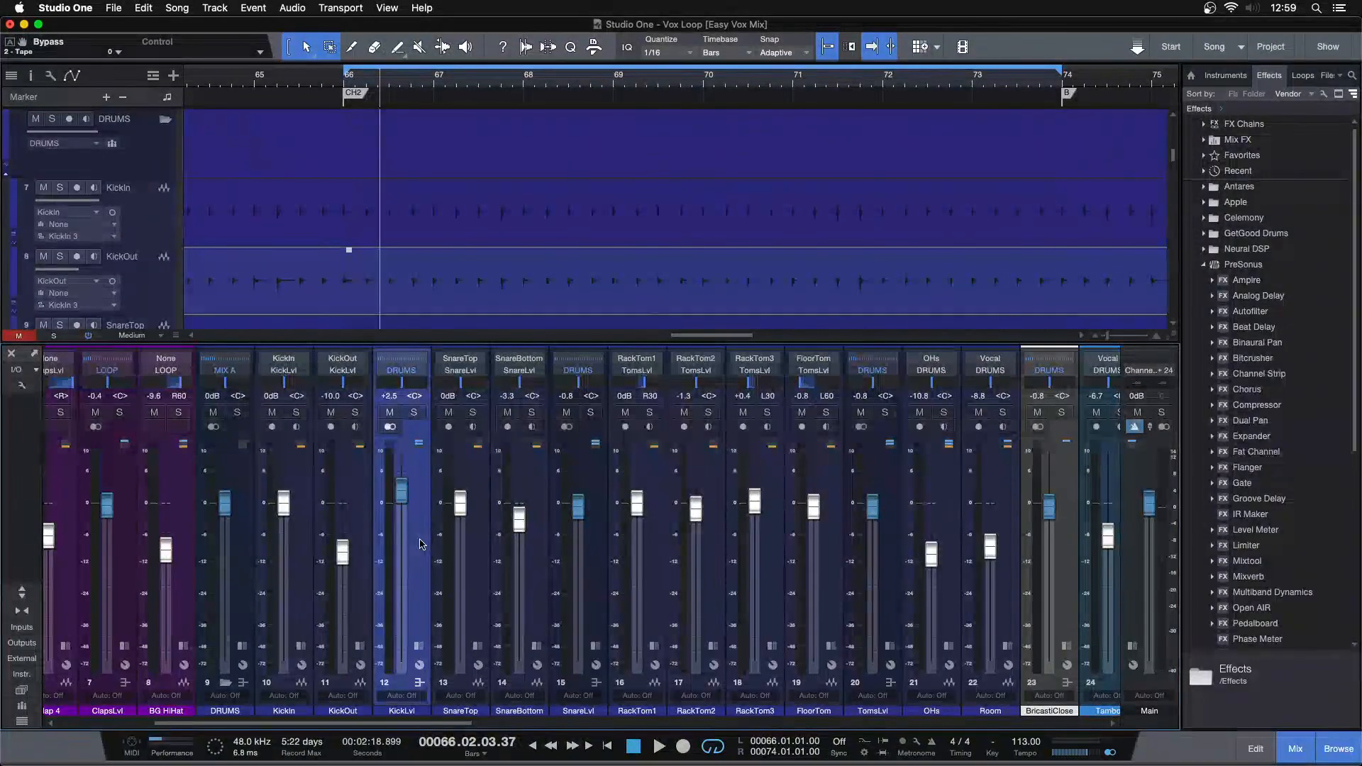
left_click(595, 543)
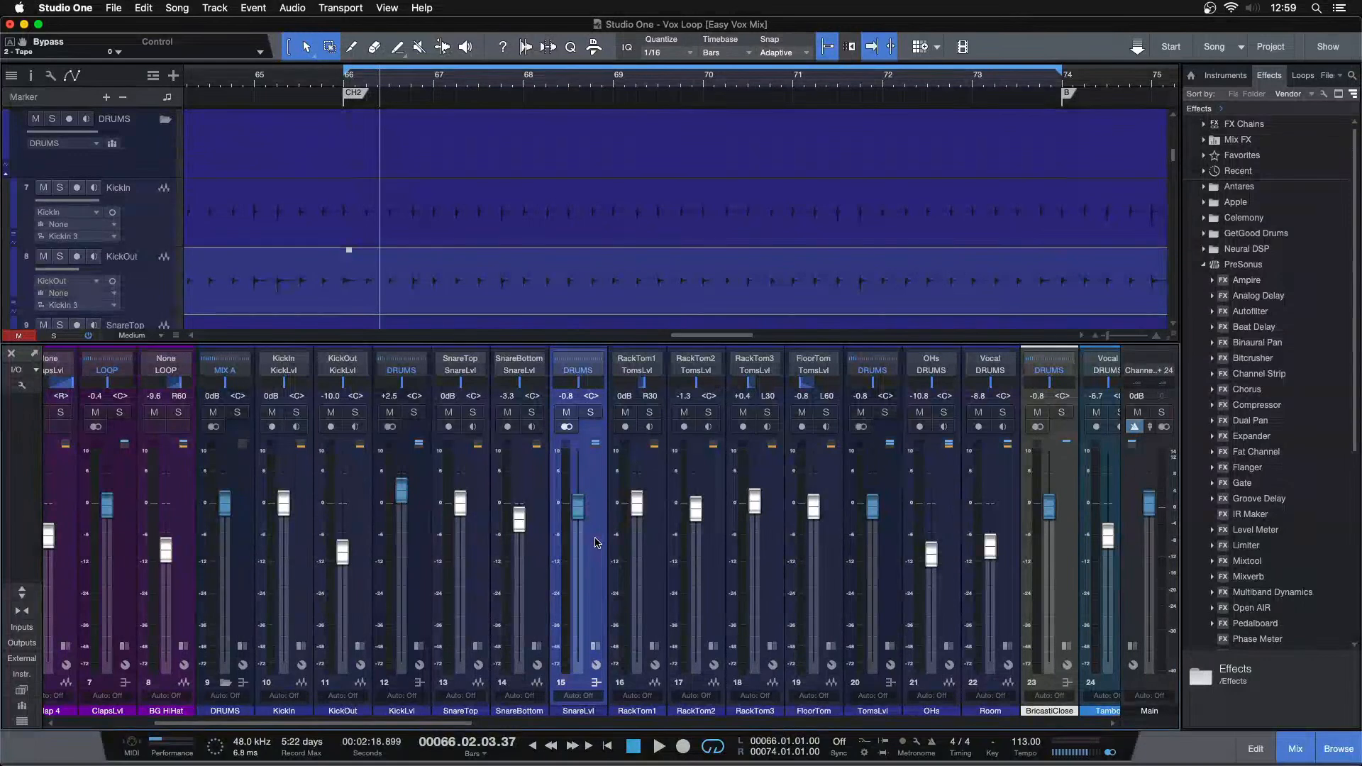
Solo the KickLvl bus and play the loop from its start, comparing the kick with all of the bus's inserts off and on
left_click(406, 597)
left_click(414, 413)
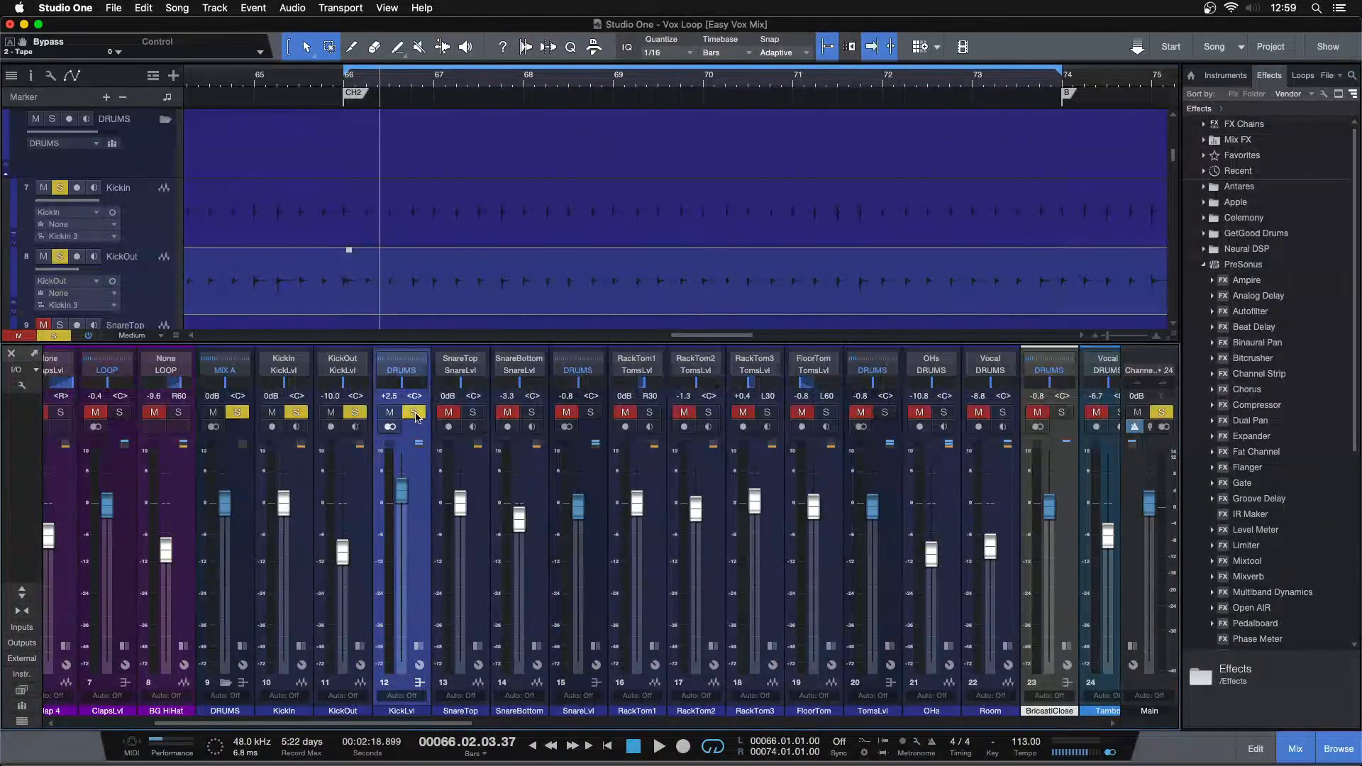
key("KP_1")
left_click(419, 646)
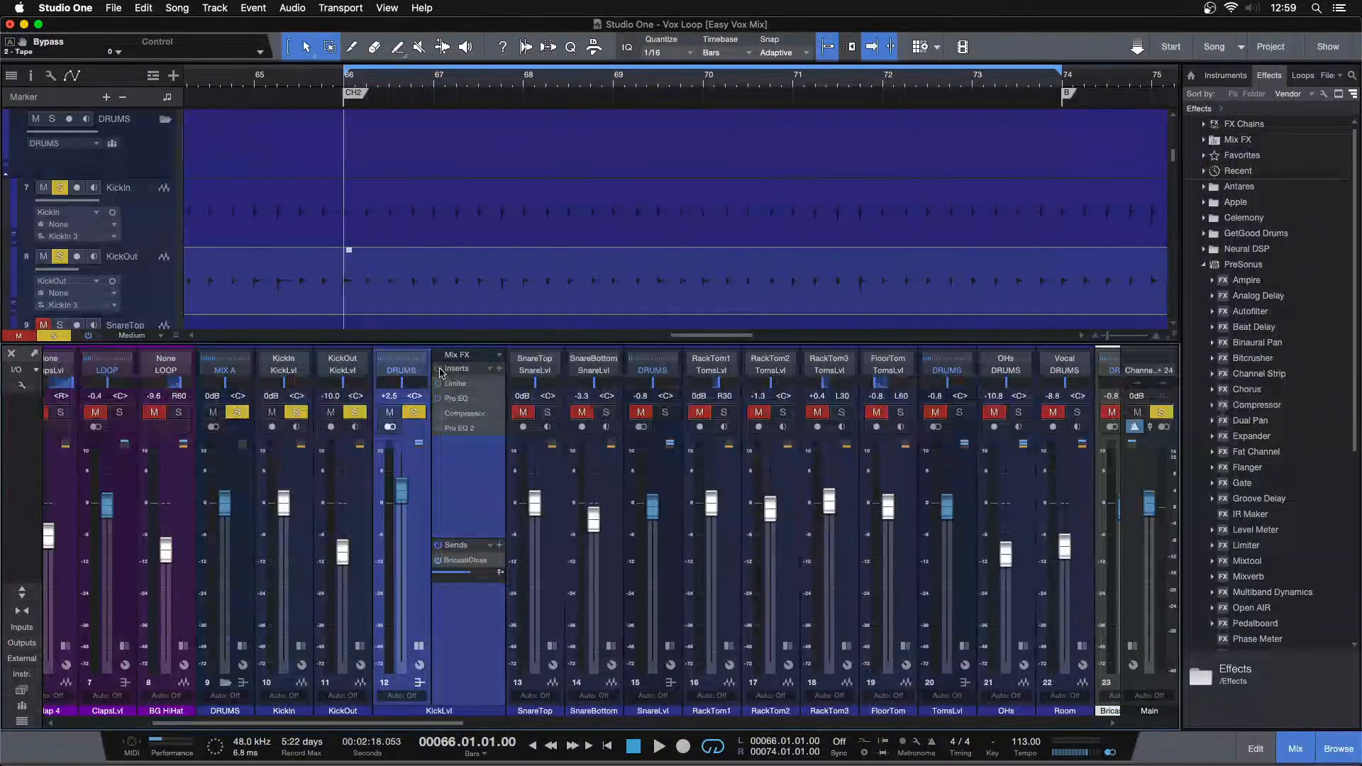
left_click(439, 370)
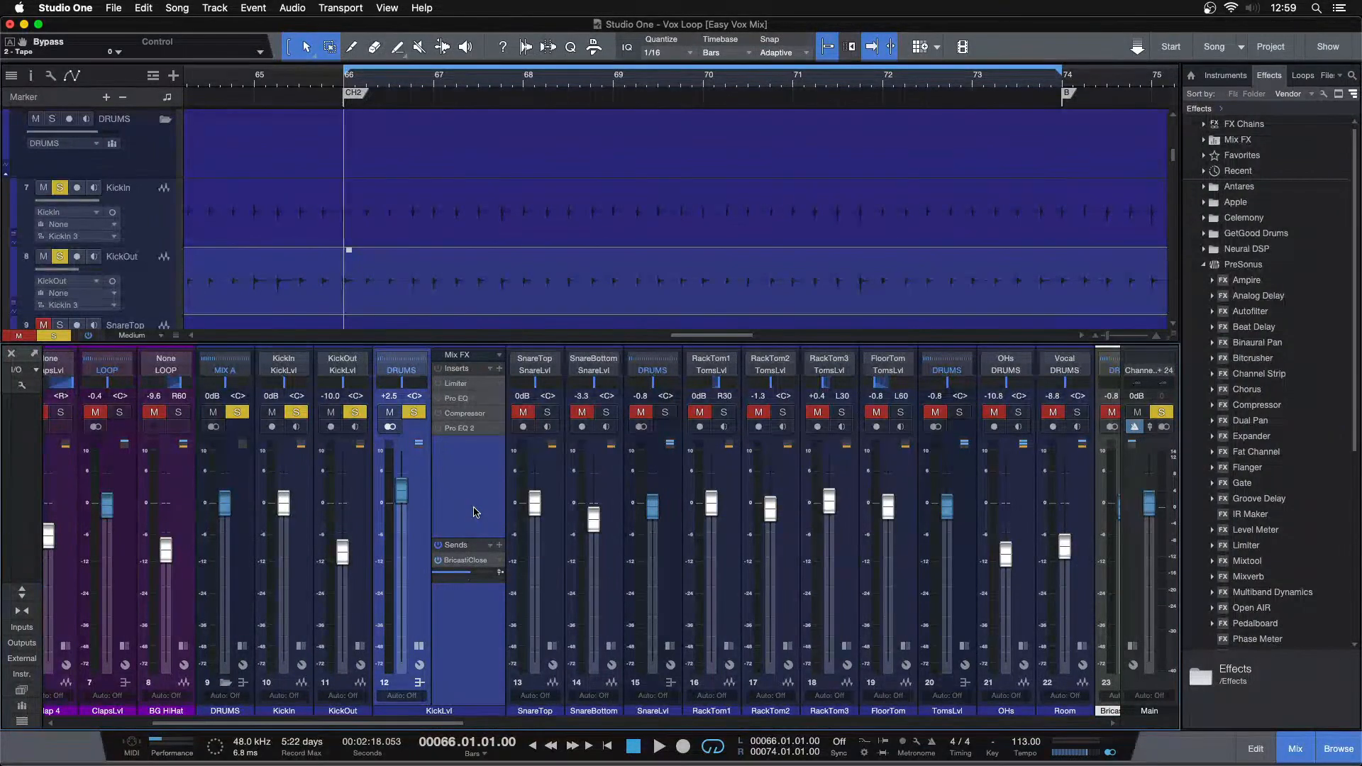
key("space")
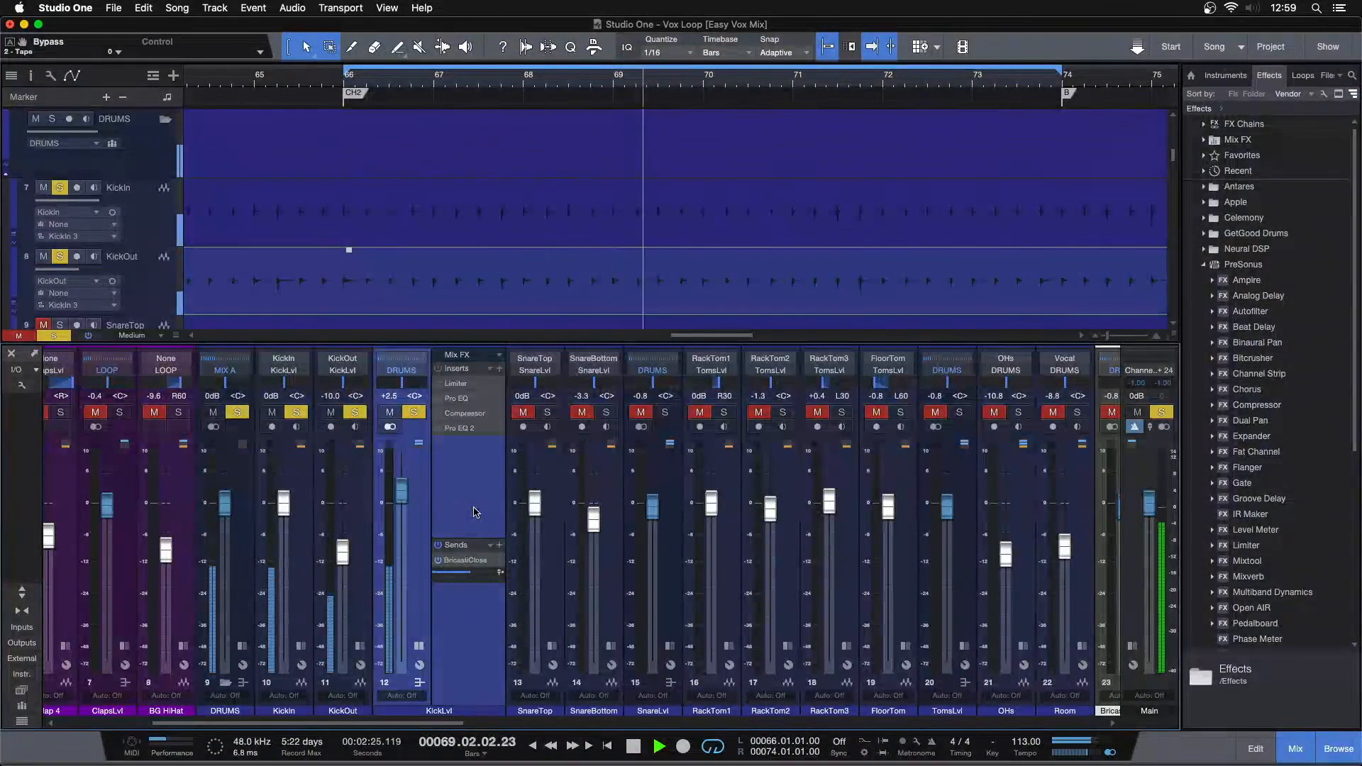
left_click(439, 369)
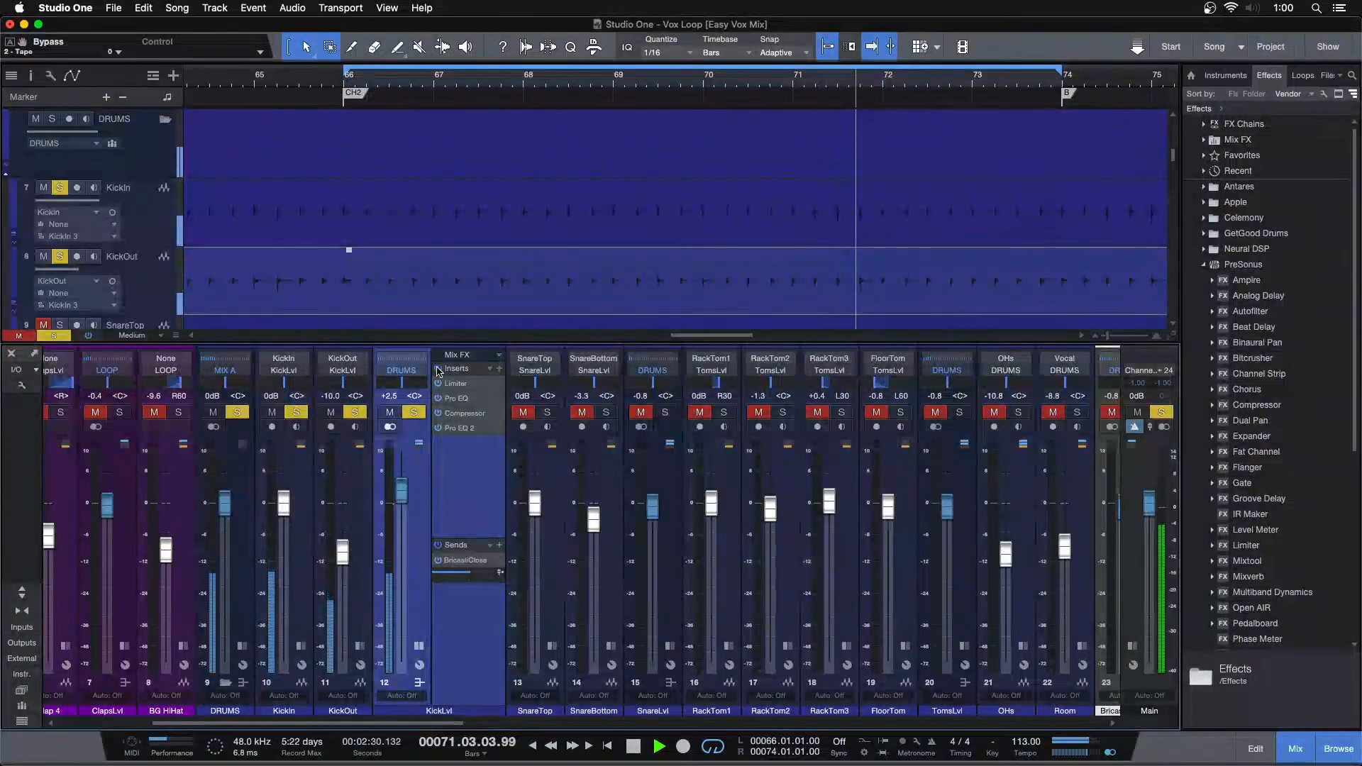
Replace the KickLvl solo with a solo on the DRUMS bus, listen to the full kit and stop playback
left_click(414, 412)
left_click(237, 412)
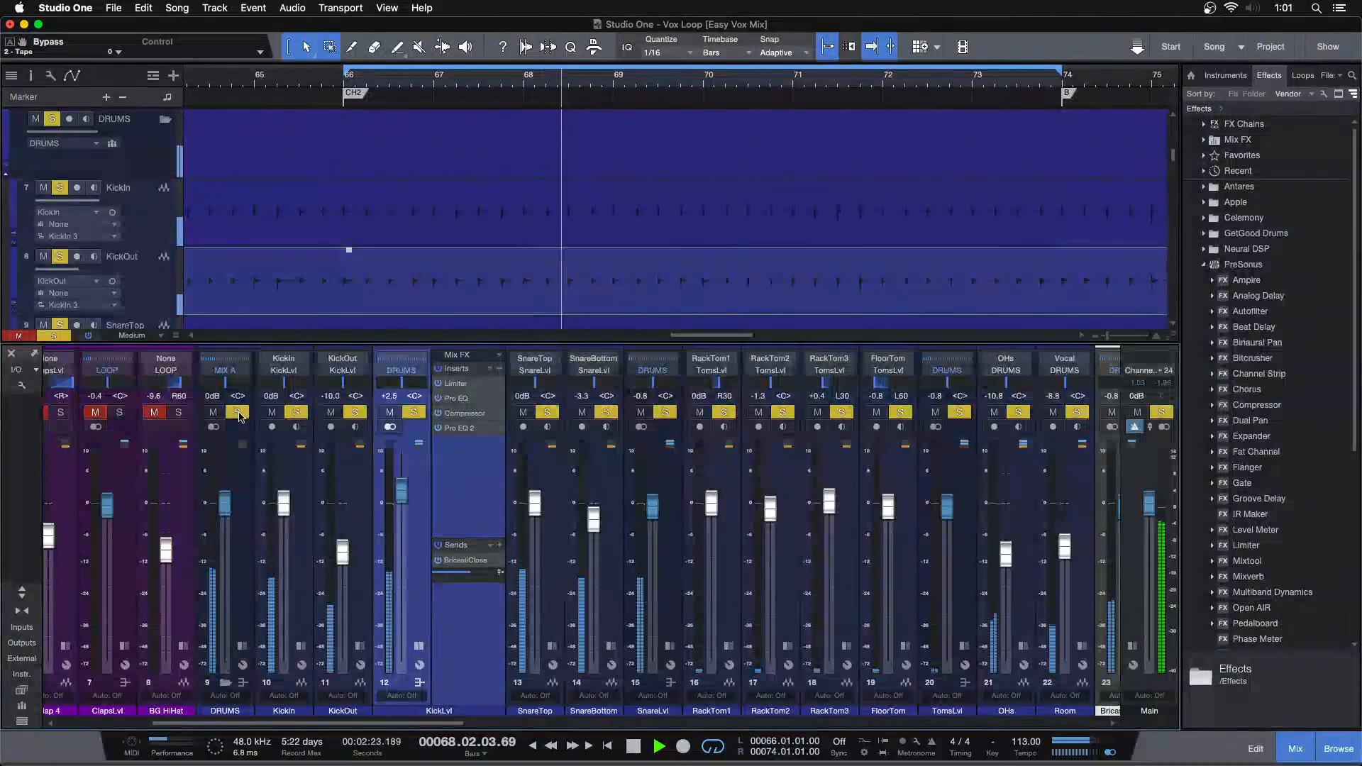
key("space")
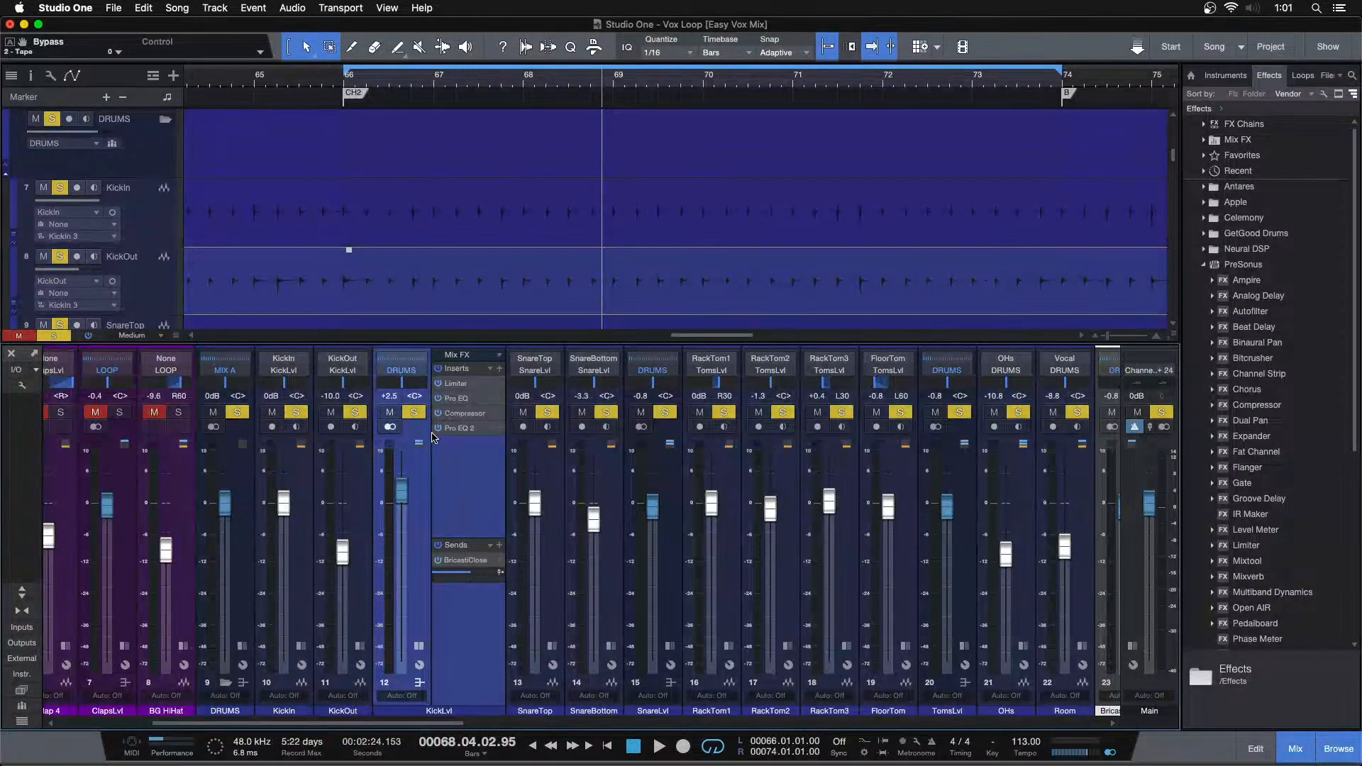
Replace the DRUMS solo with a KickLvl bus solo, play the loop comparing all its inserts off and on, and stop playback
left_click(418, 413)
left_click(417, 413)
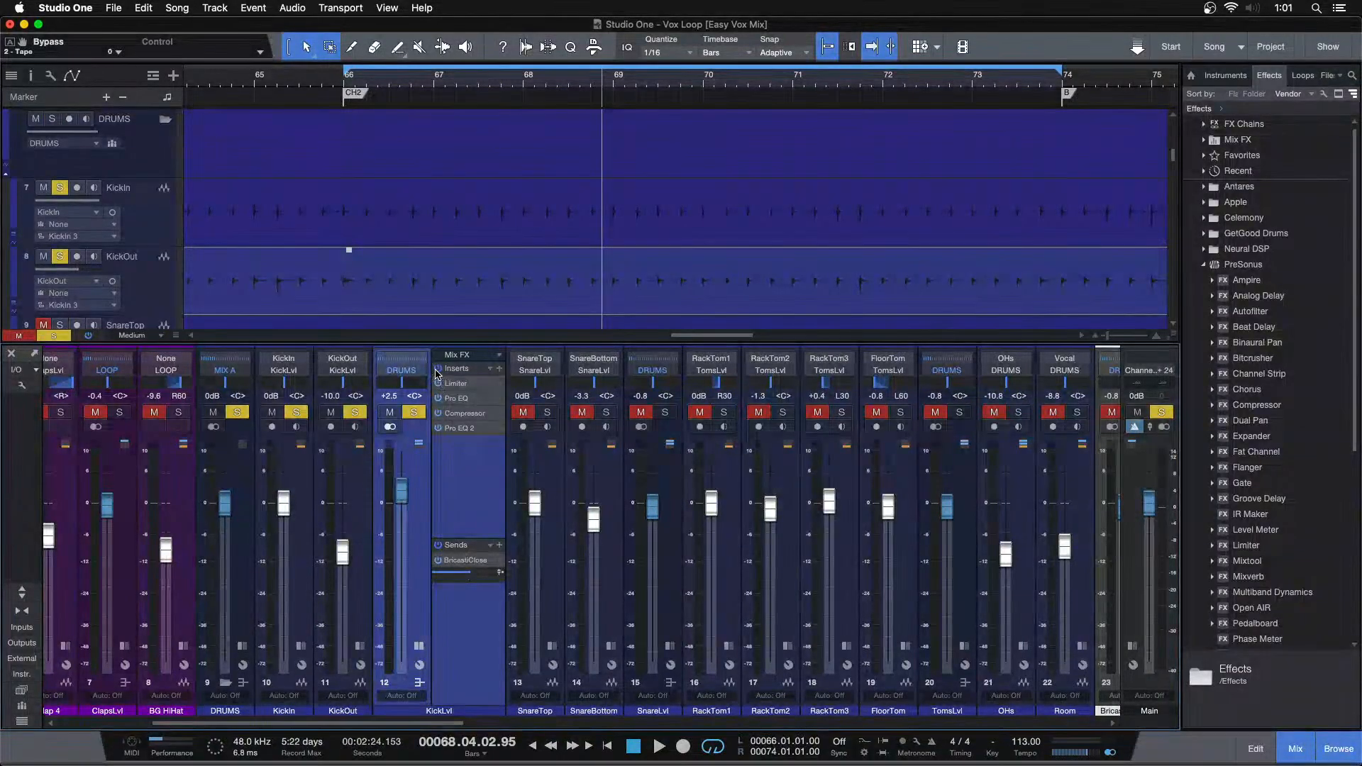
key("space")
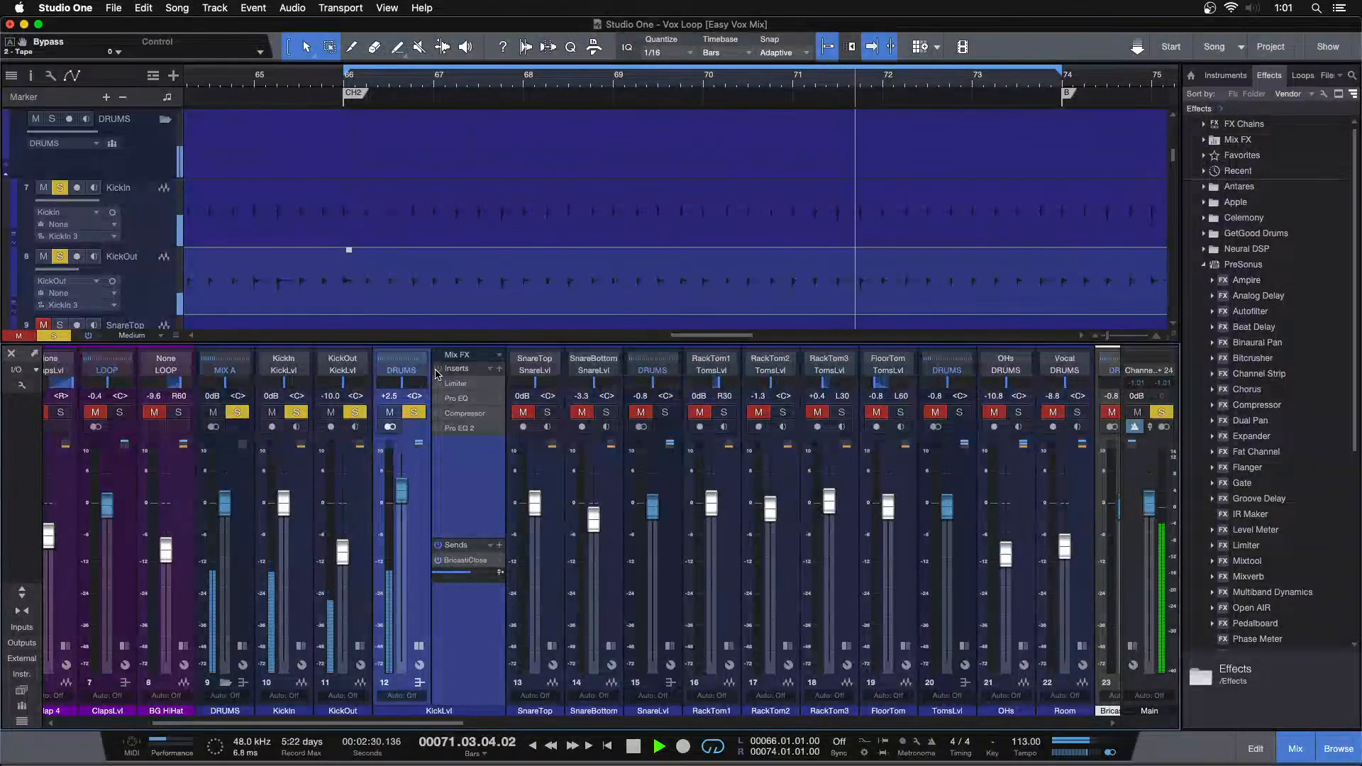
left_click(438, 369)
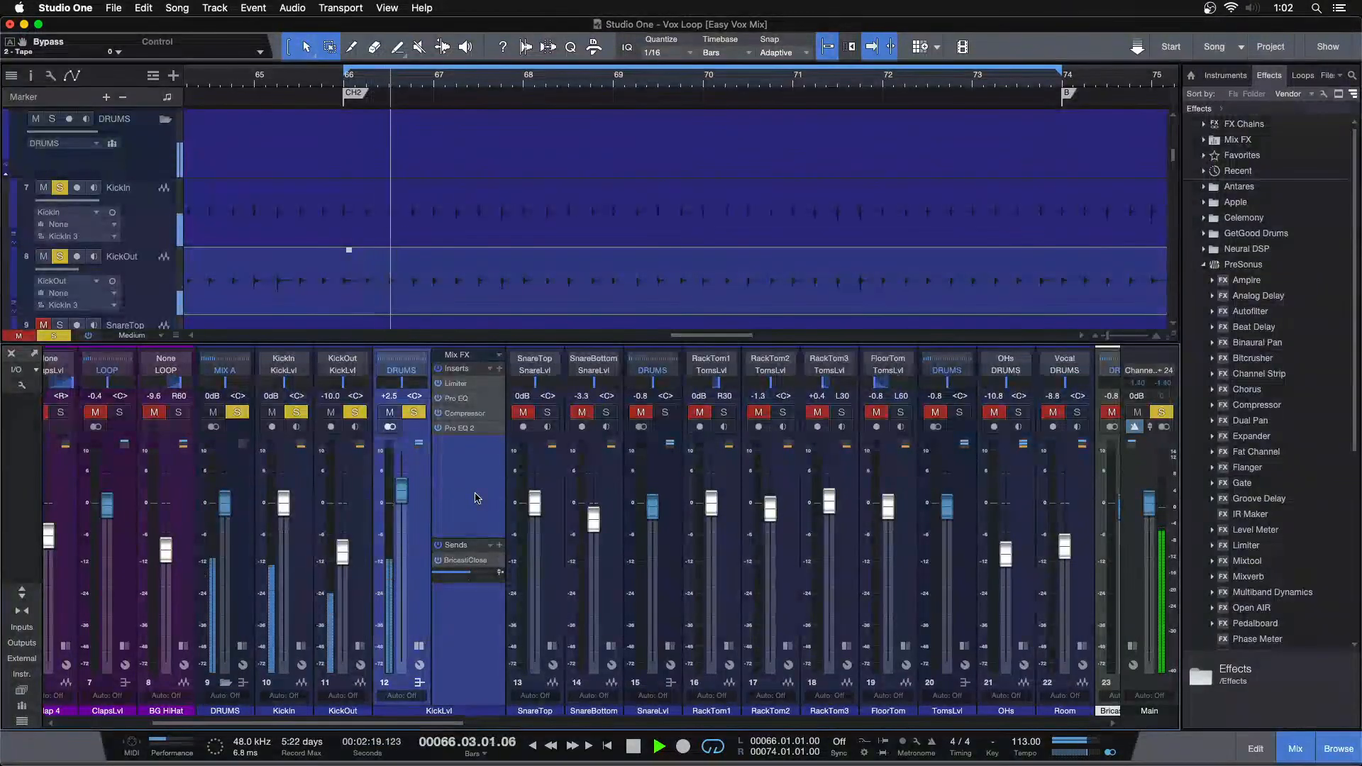
key("space")
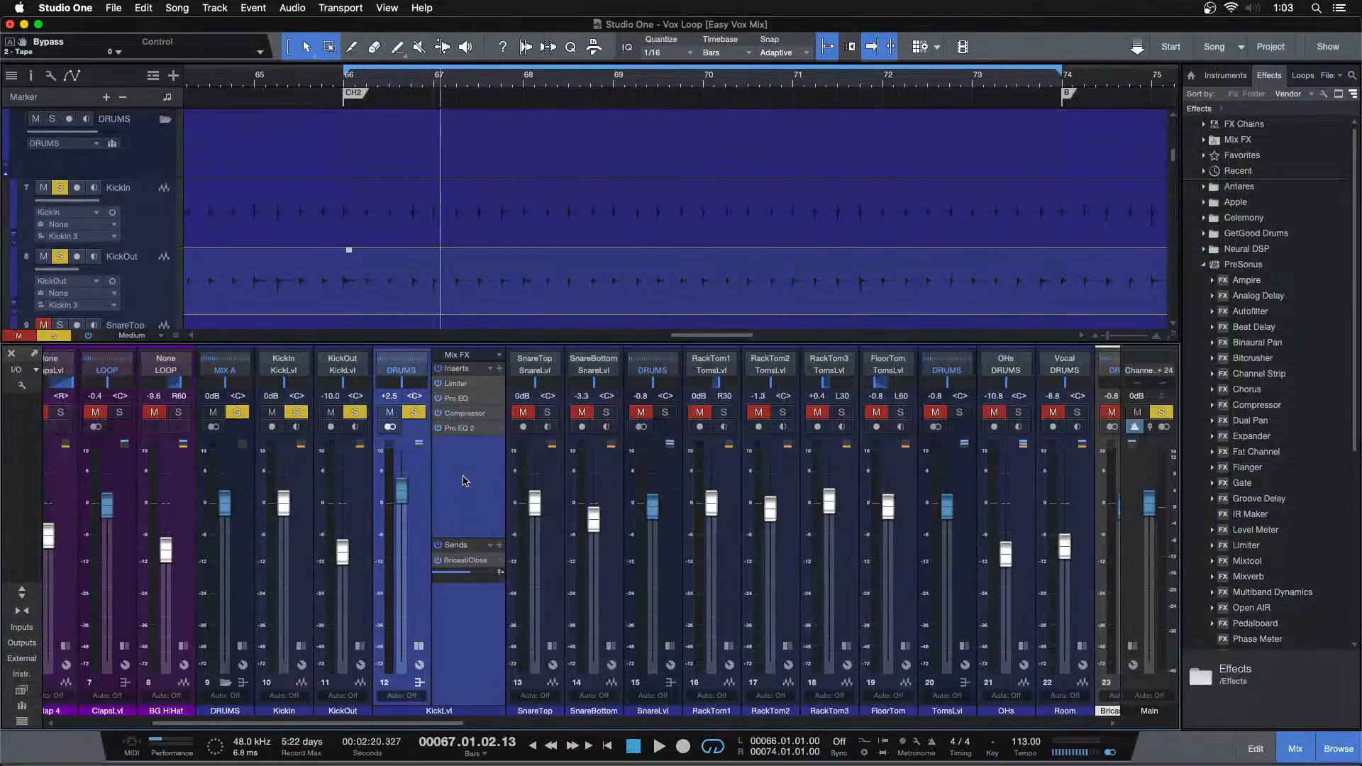
Open the first Pro EQ insert on the KickLvl bus and bypass all of the bus's inserts
left_click(665, 538)
left_click(466, 467)
left_click(456, 398)
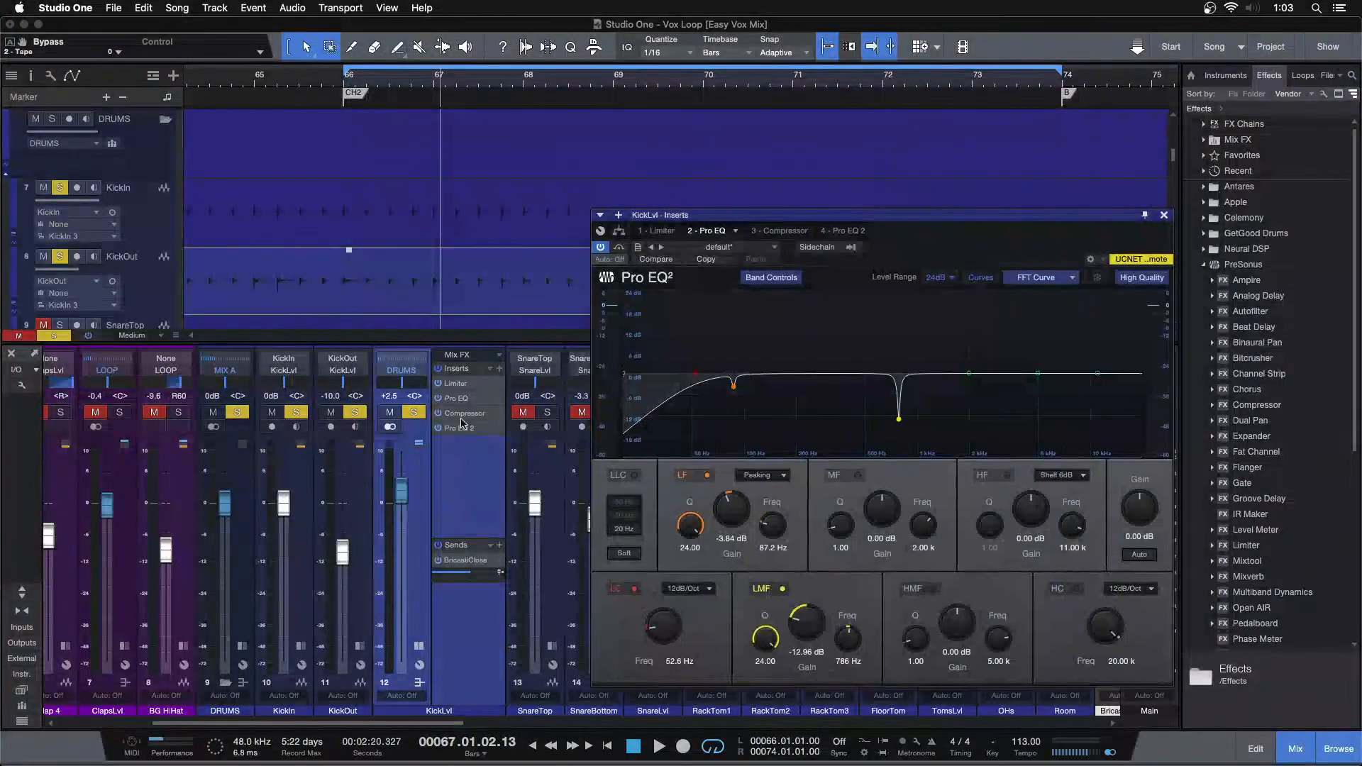
left_click(437, 368)
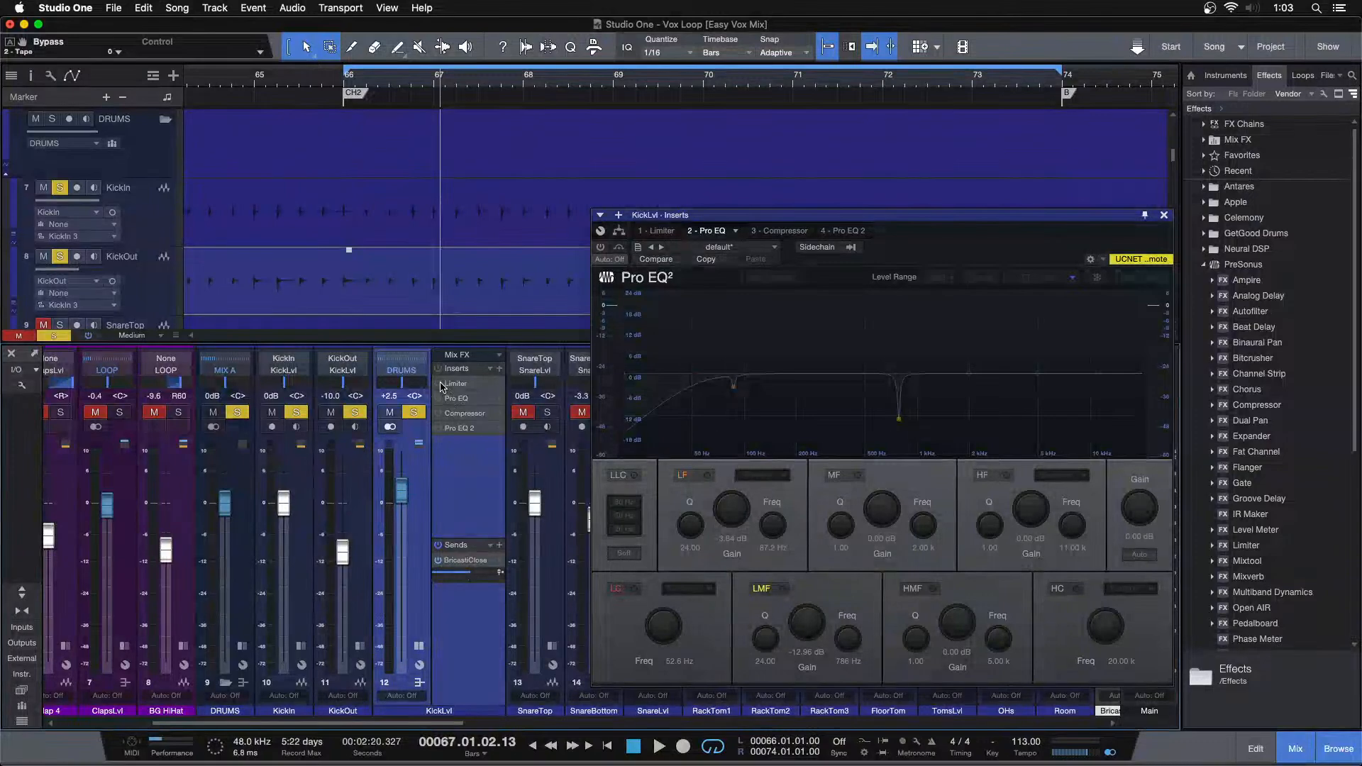
Re-enable only the Limiter on the KickLvl bus and reset its Reduction readout
left_click(451, 386)
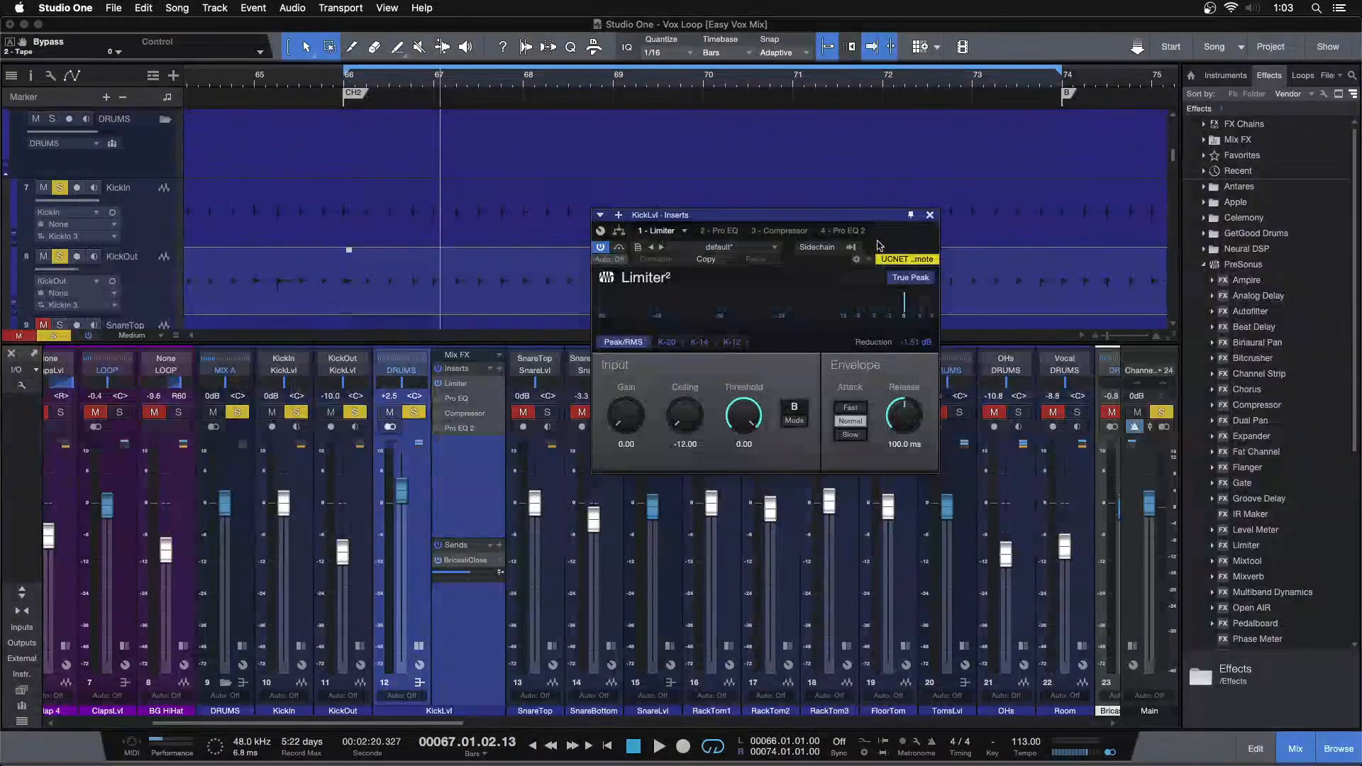
left_click_drag(671, 76, 607, 17)
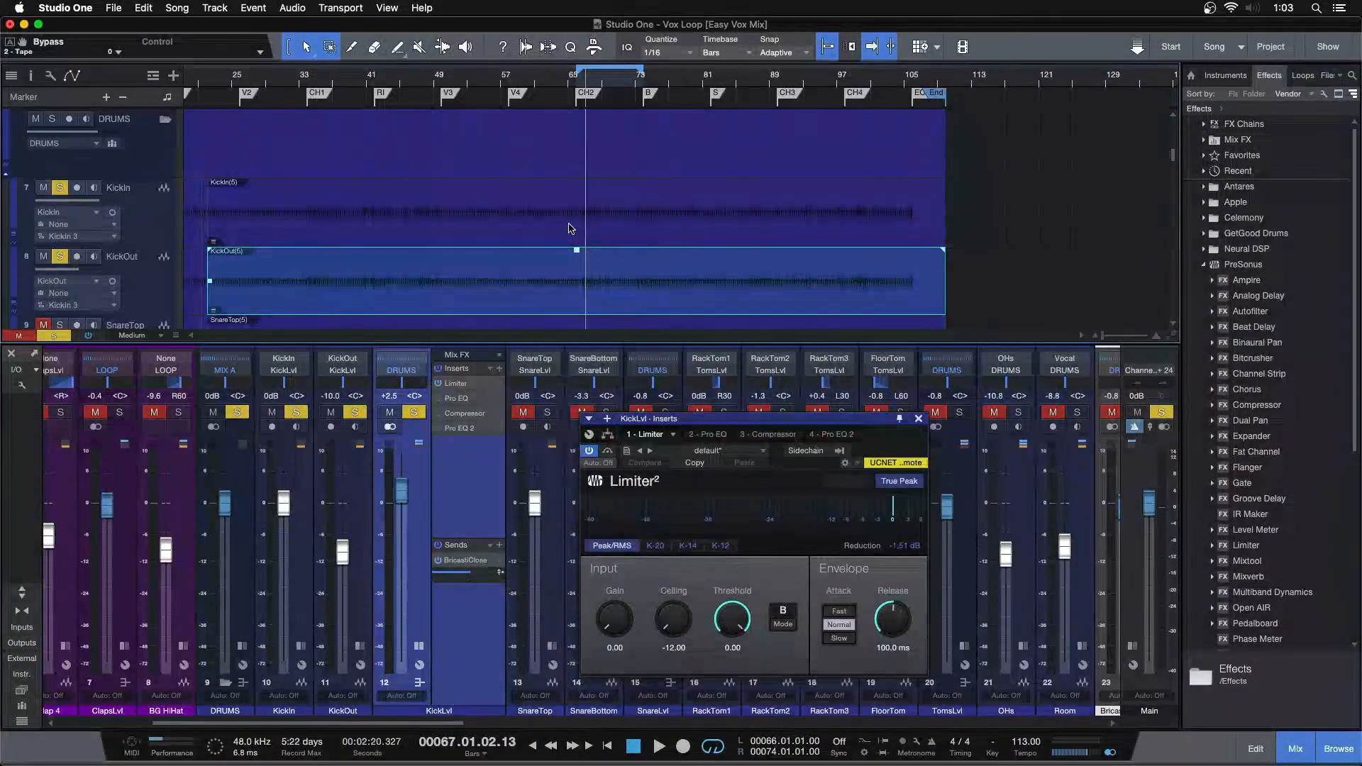
scroll(577, 123, "up", 2)
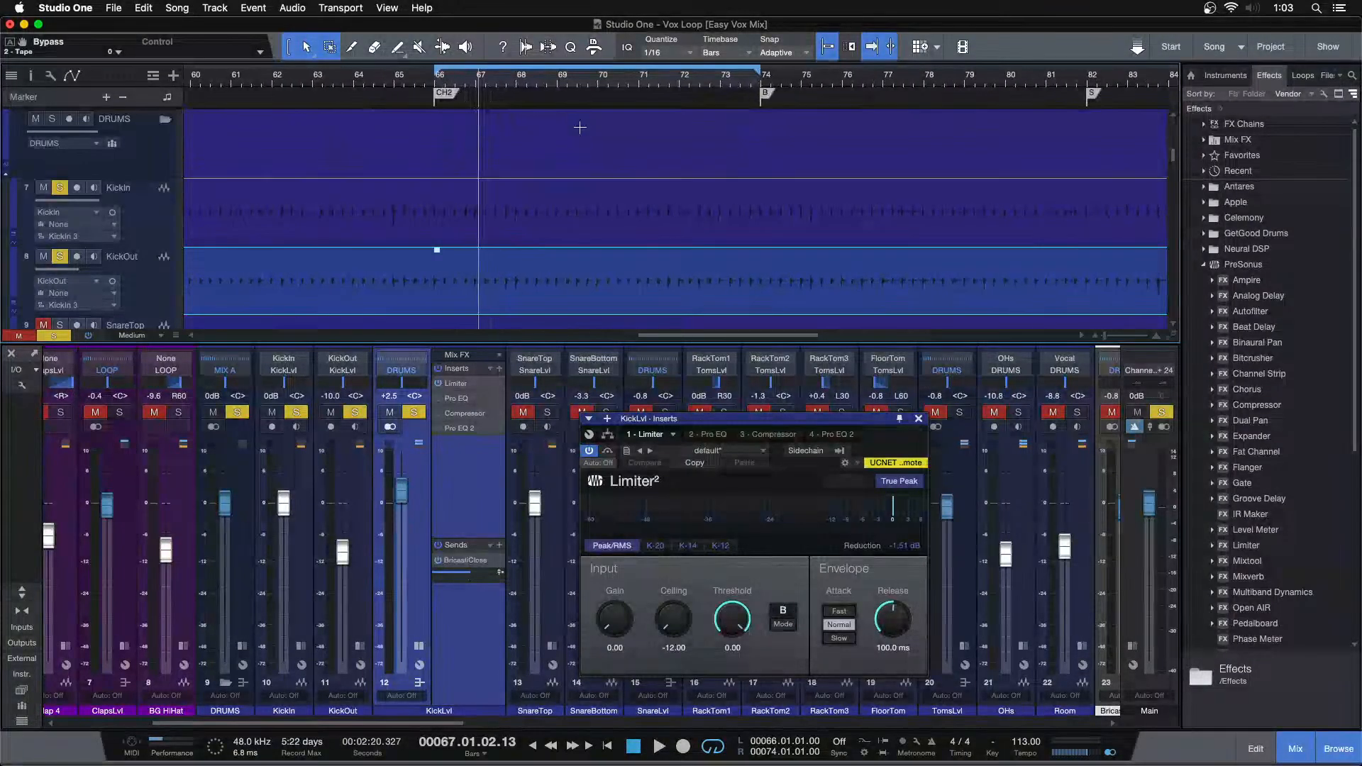
left_click(906, 551)
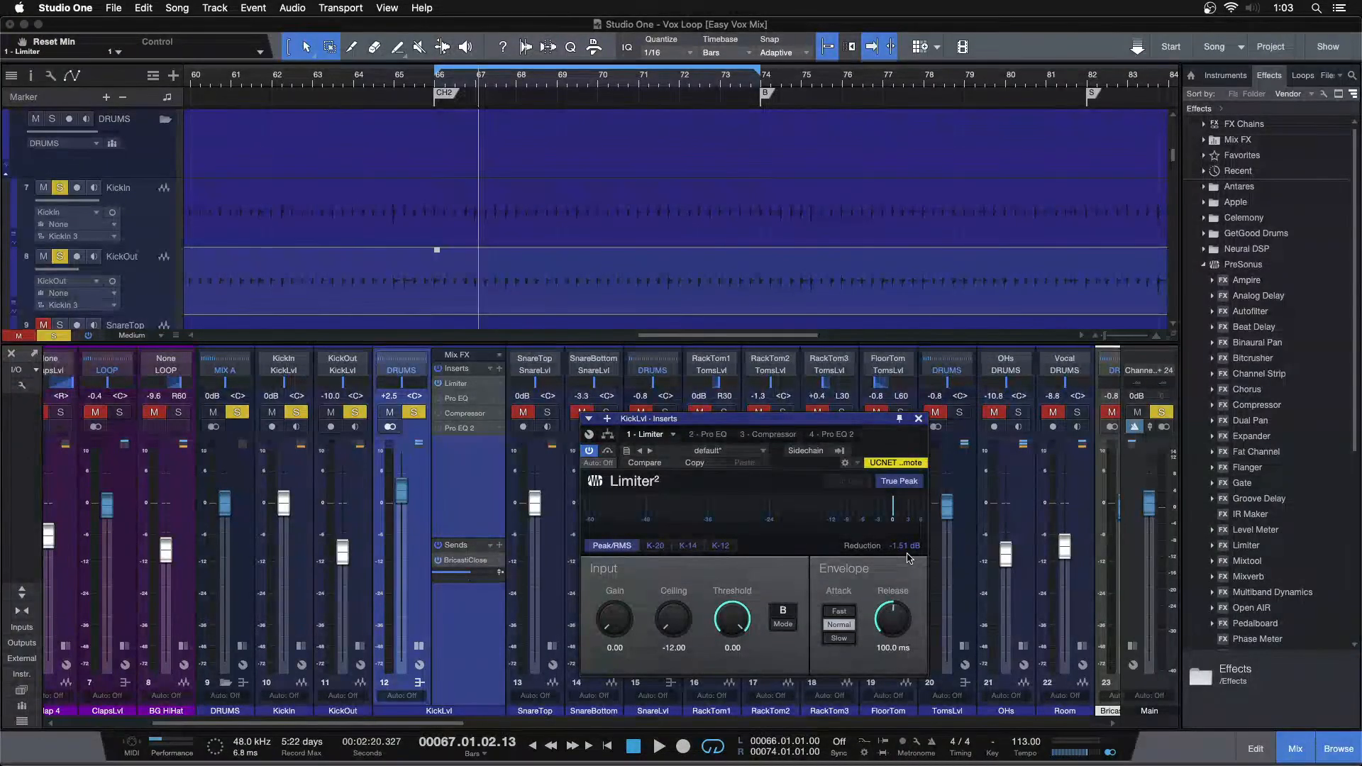
Re-enable the first Pro EQ insert on KickLvl and switch off its LF and LMF bands
left_click(466, 398)
left_click_drag(884, 417, 818, 218)
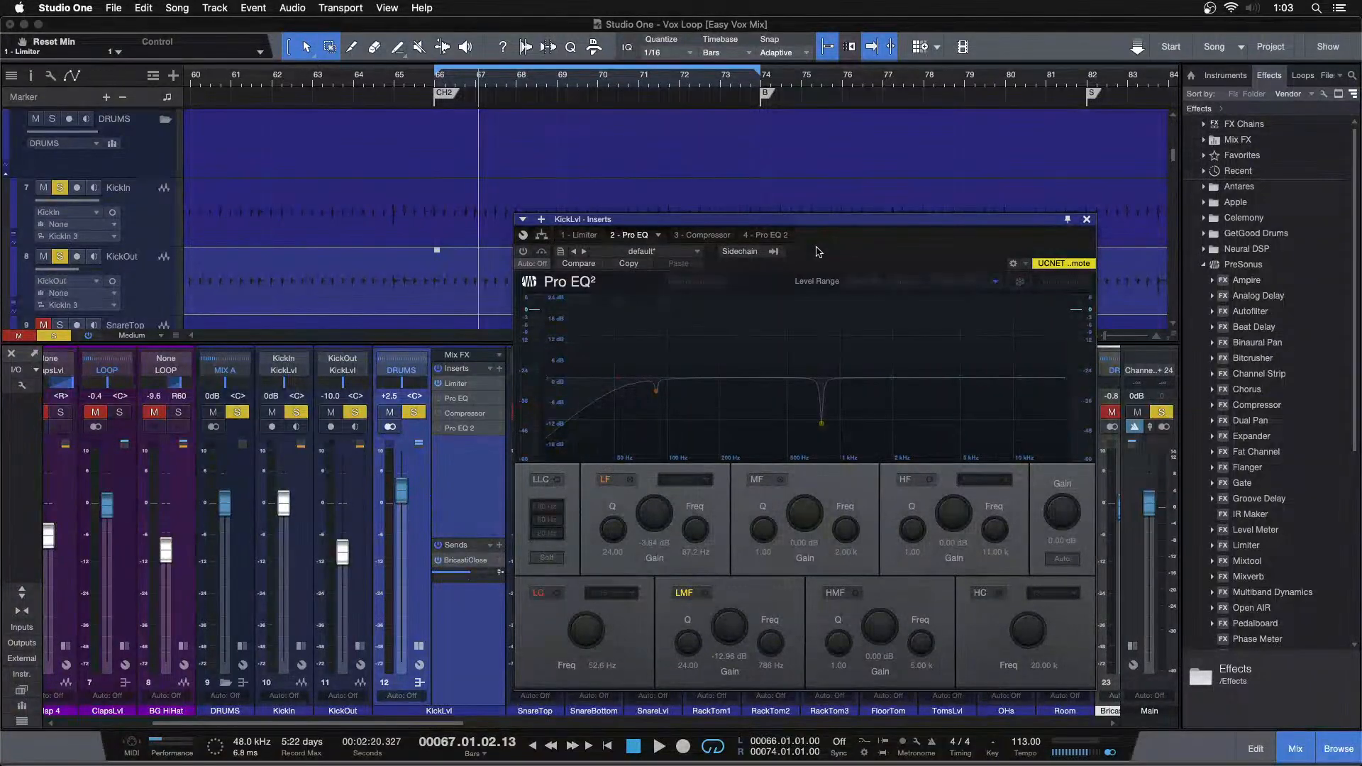
left_click(523, 252)
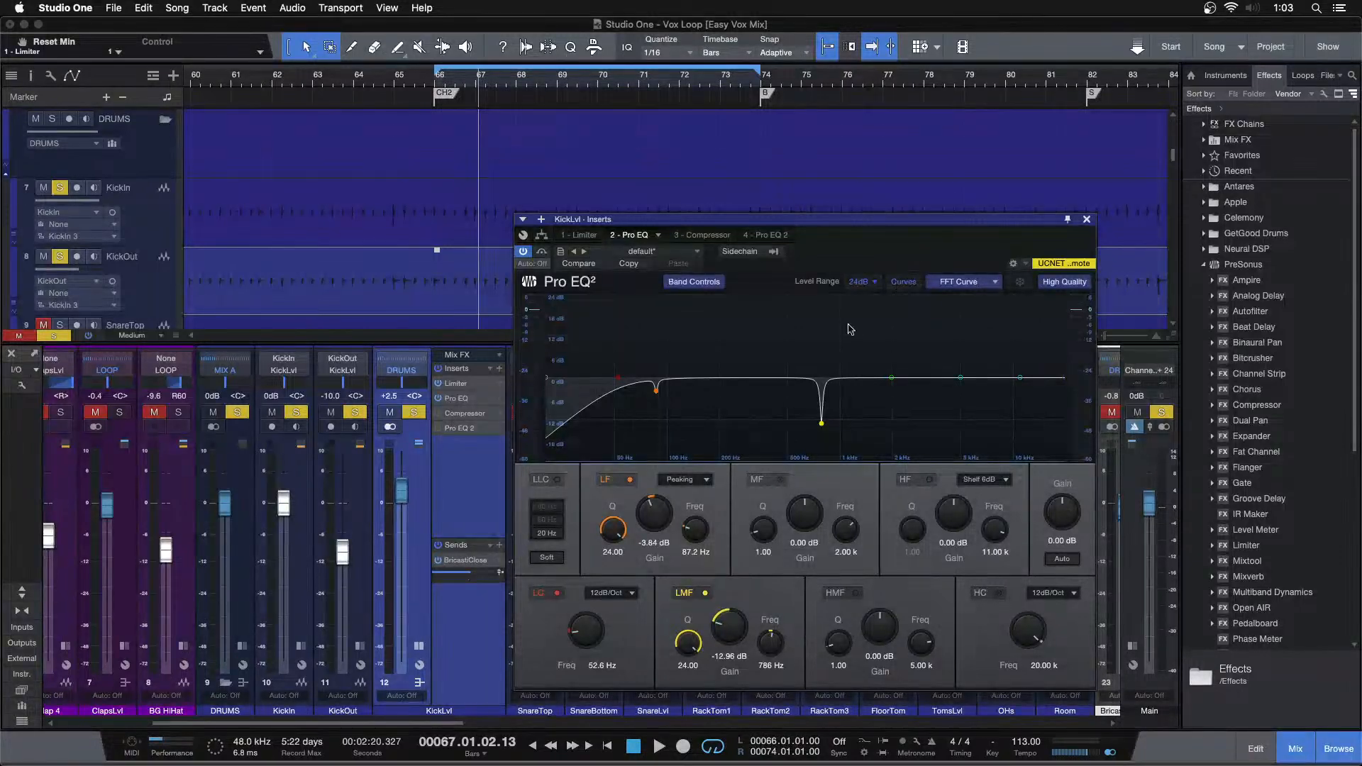
left_click(628, 479)
left_click(685, 596)
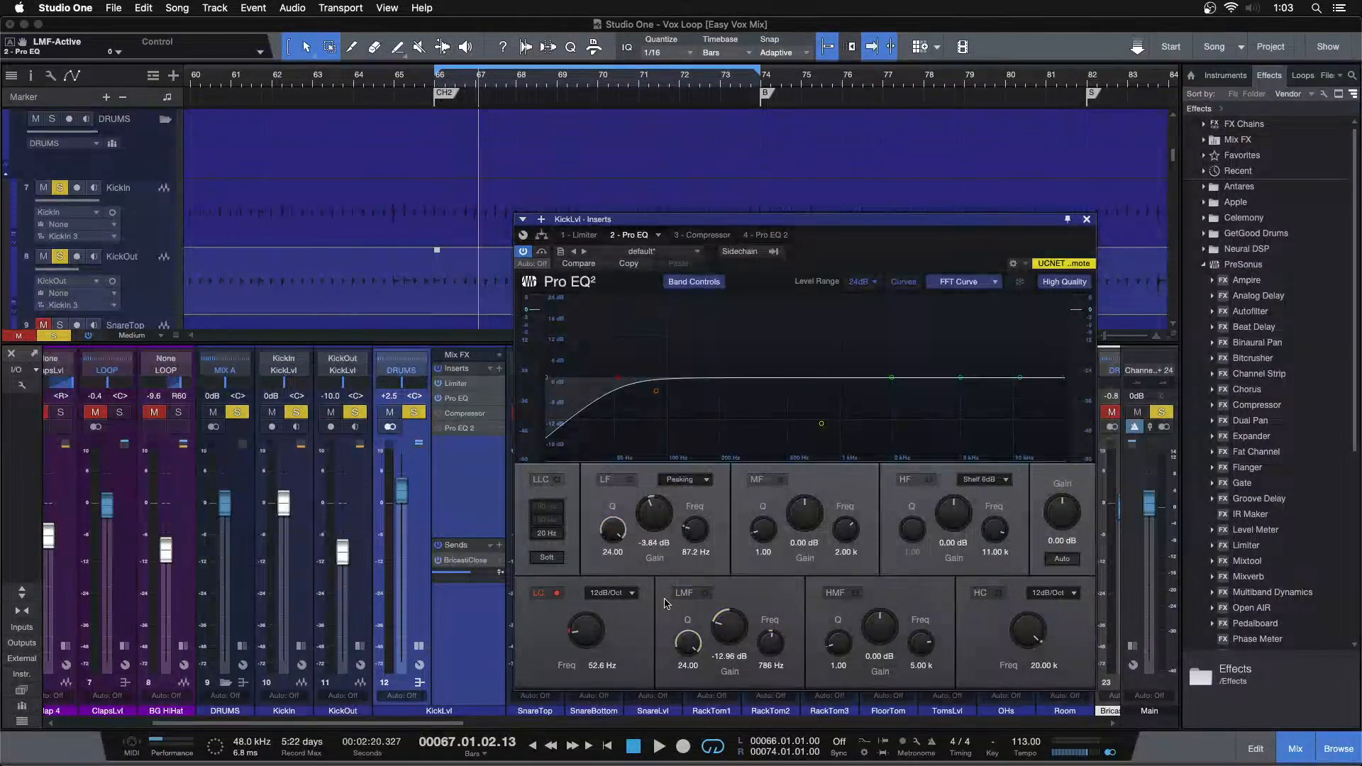
Toggle the Pro EQ's LC filter repeatedly to compare the curve with and without it, leaving the filter off
left_click(549, 595)
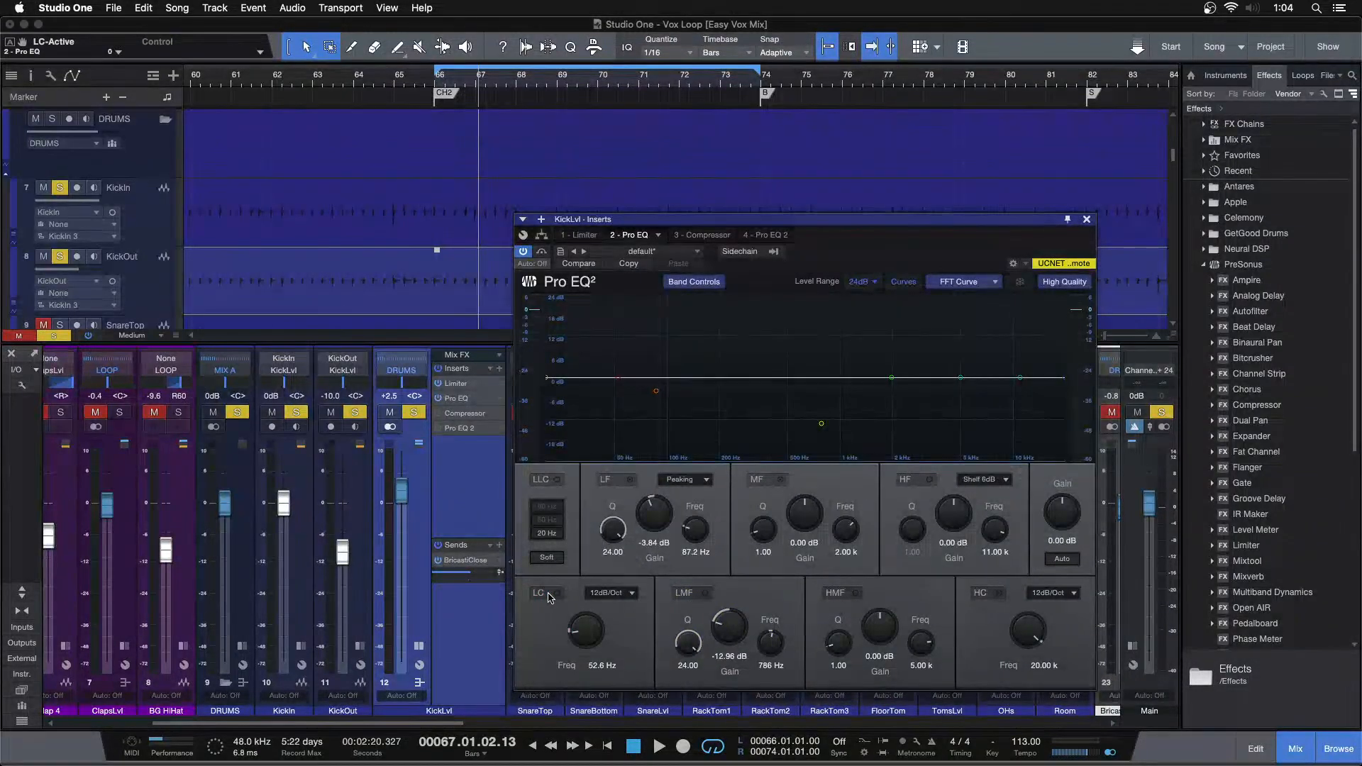
left_click(549, 594)
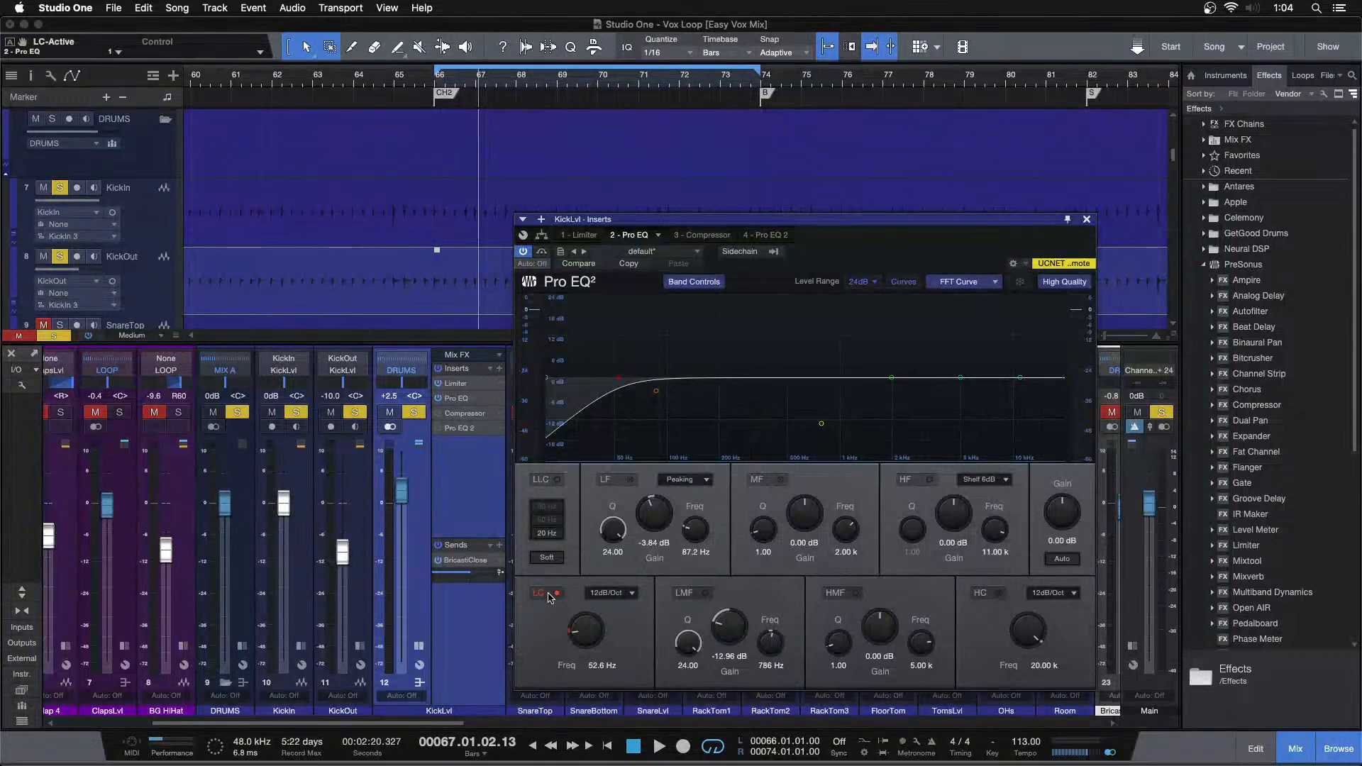
left_click(549, 595)
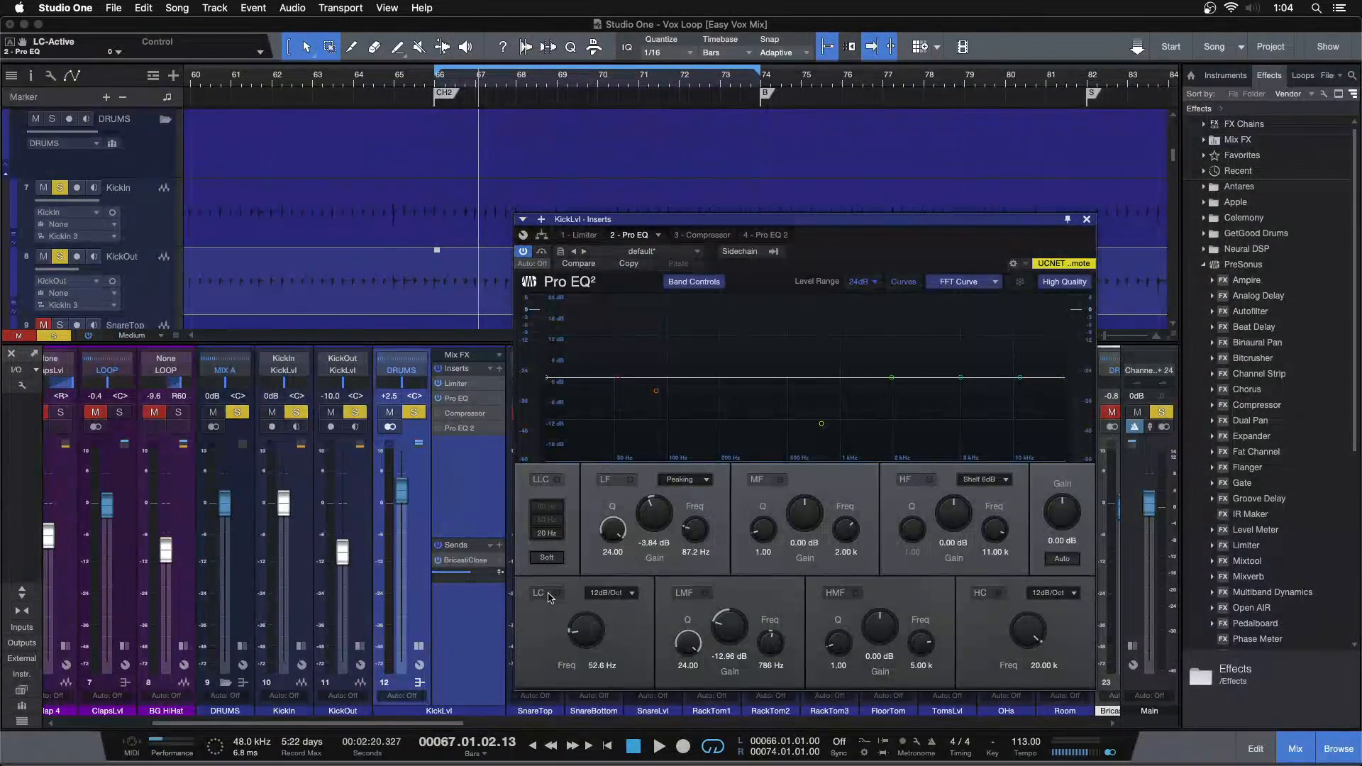
left_click(549, 596)
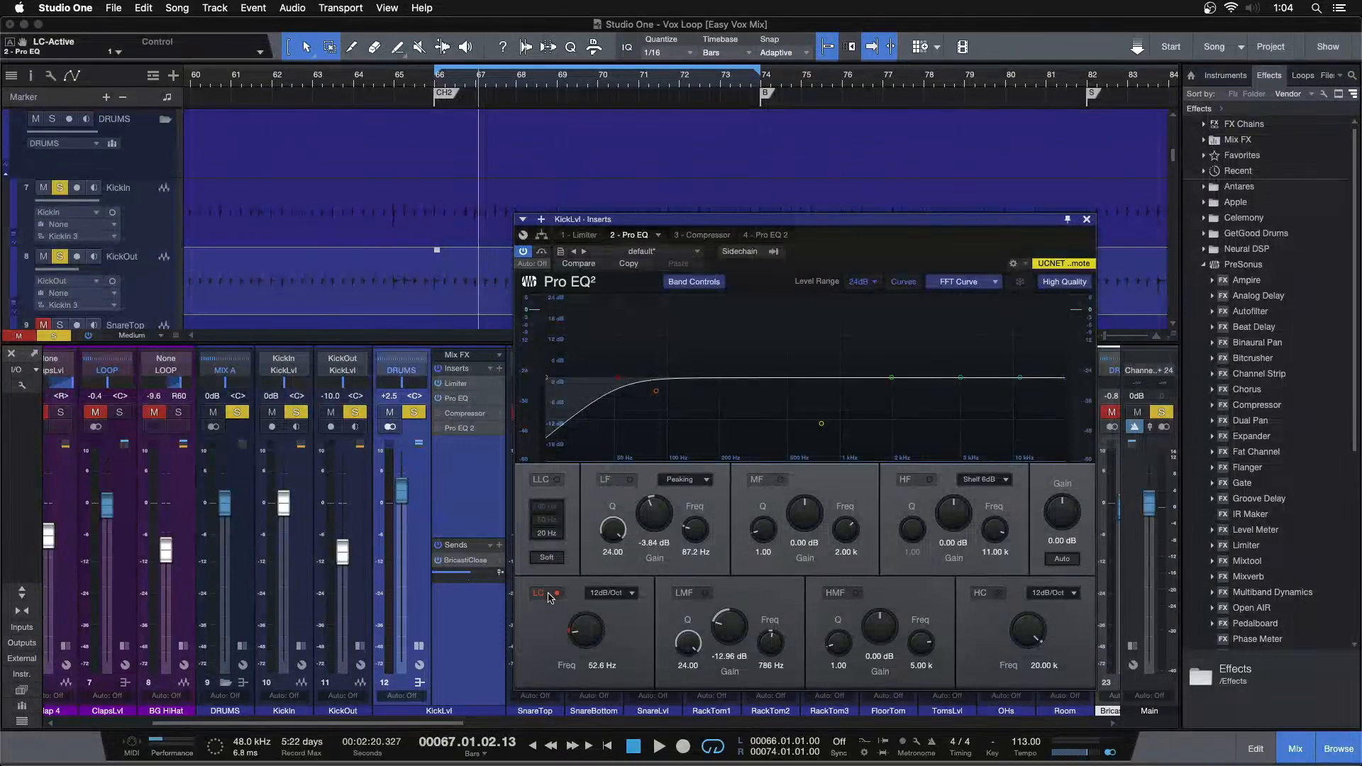
left_click(549, 596)
left_click(549, 596)
left_click(550, 596)
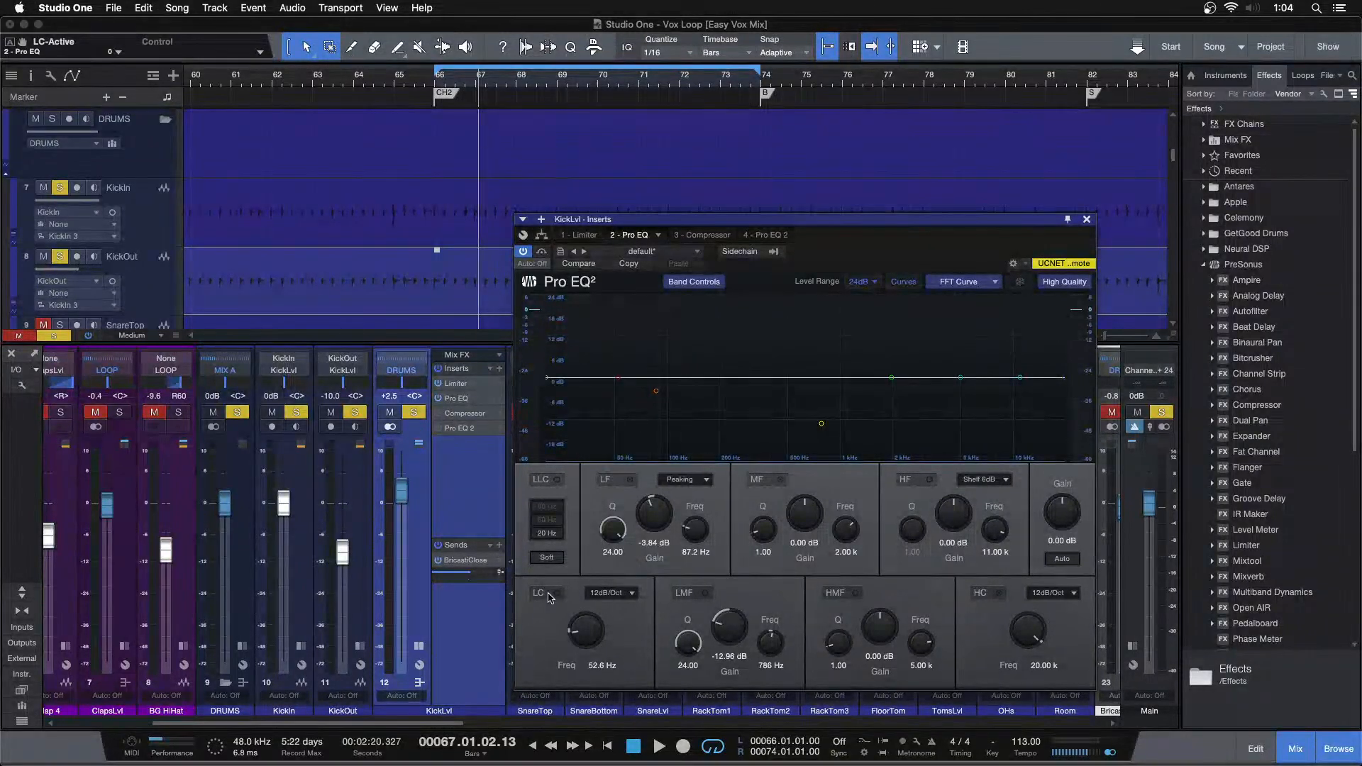
left_click(549, 596)
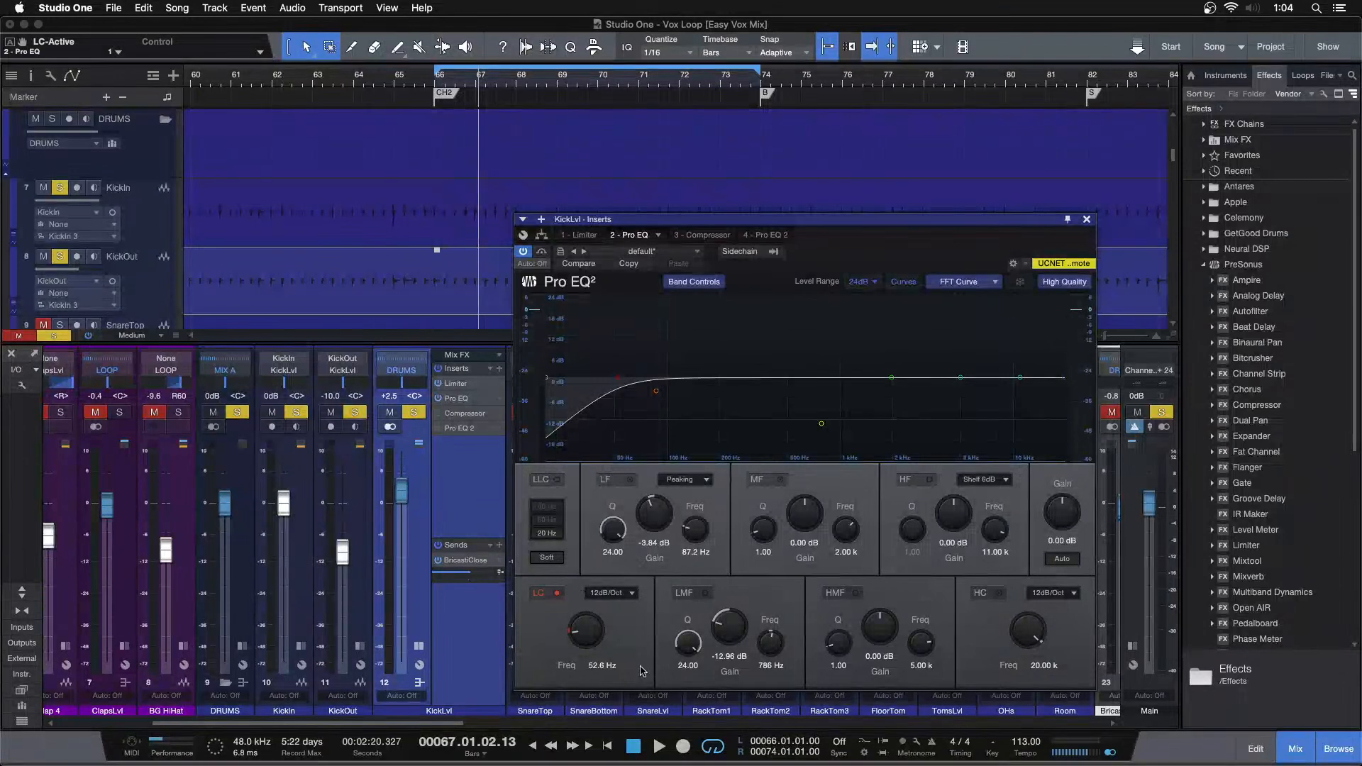
left_click(552, 599)
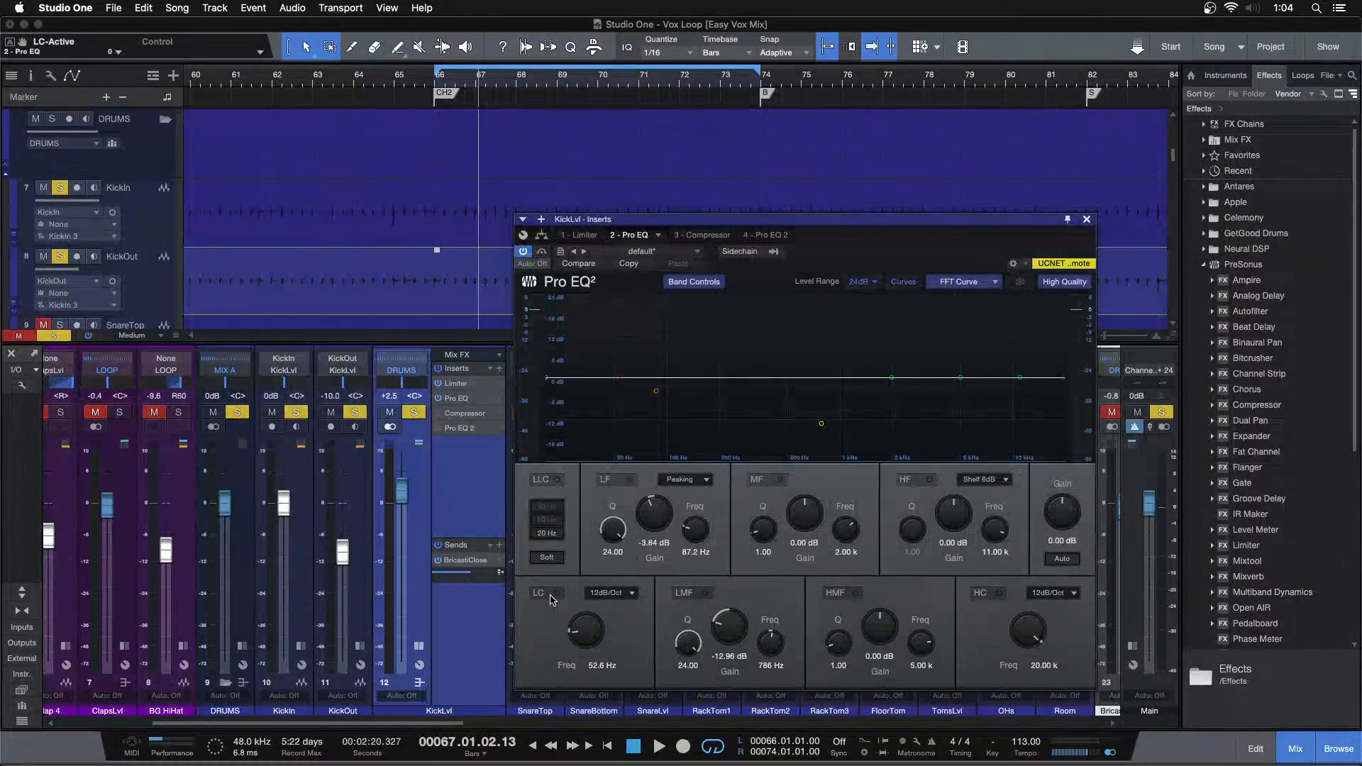
Play the kick loop while comparing the LC filter on and off, leave the filter on and stop playback
key("space")
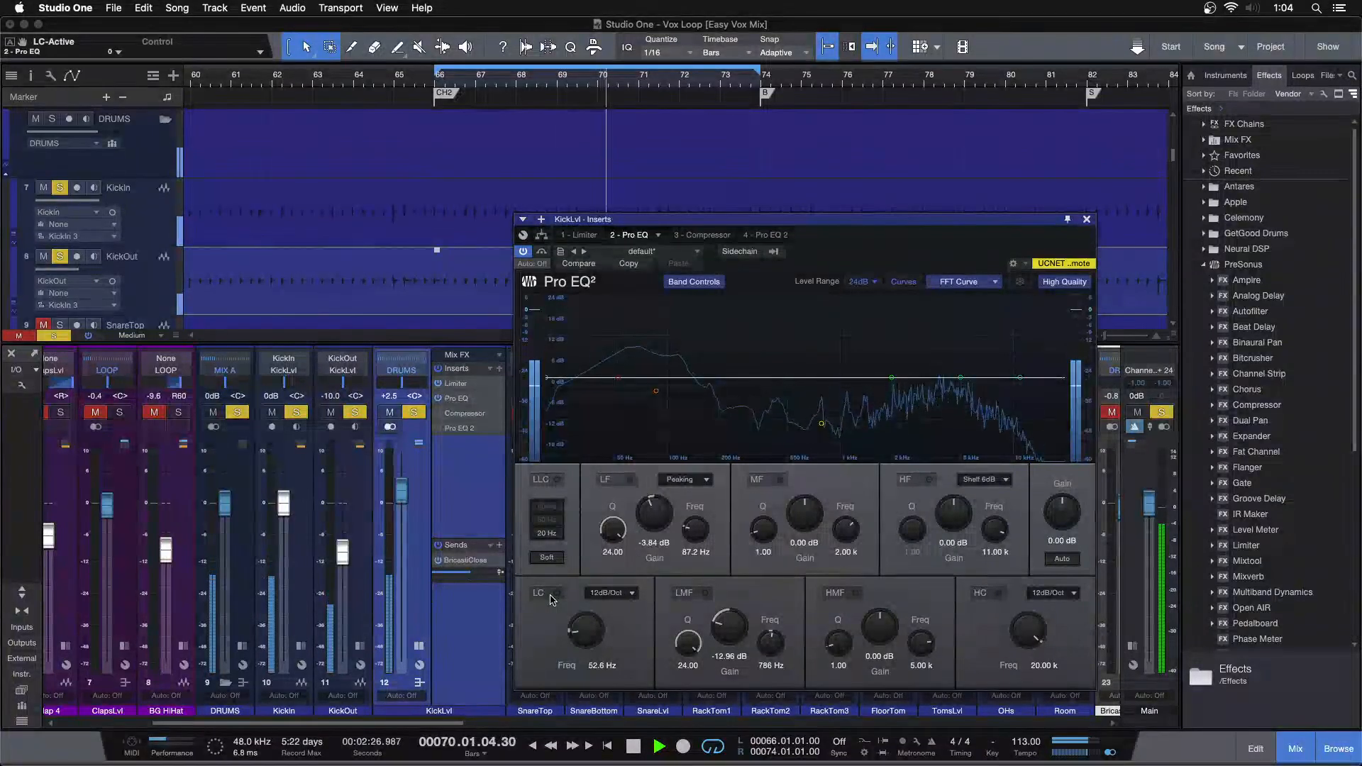
left_click(550, 598)
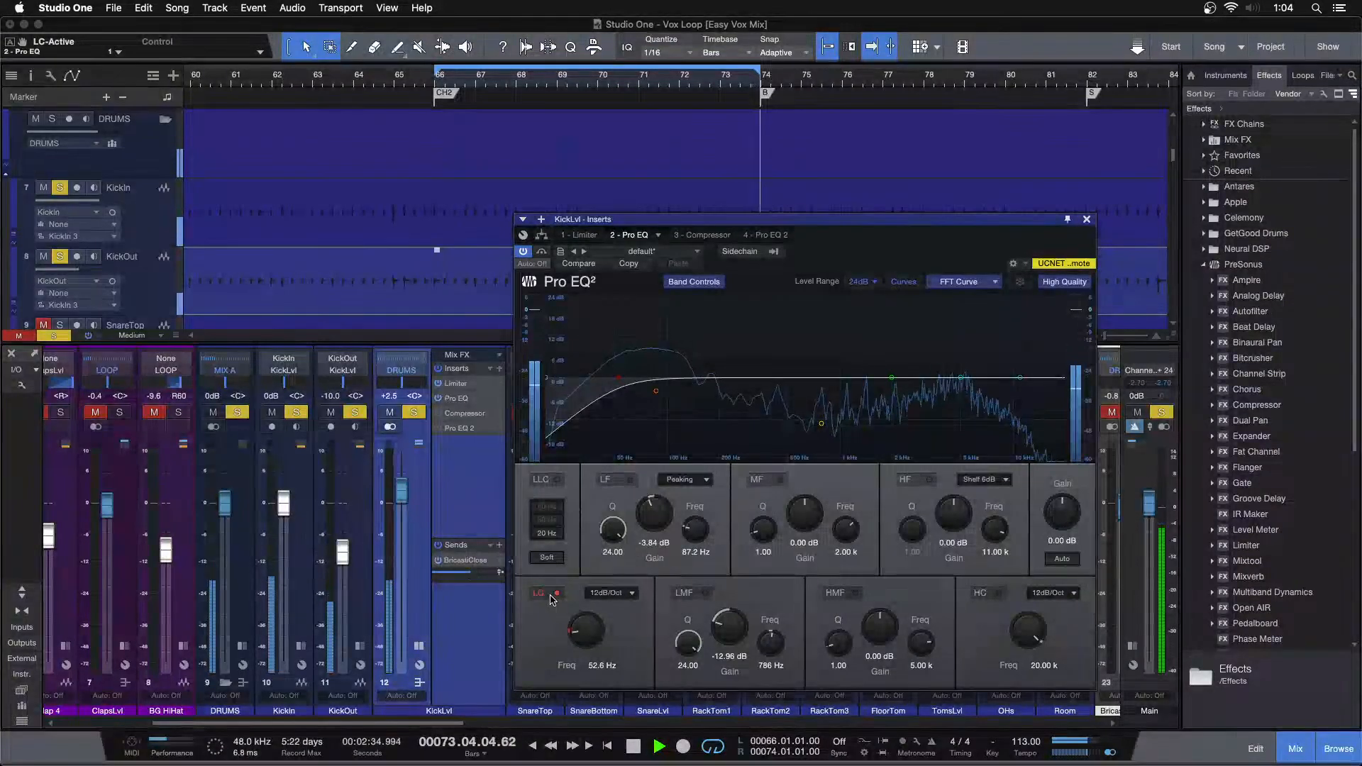
left_click(551, 599)
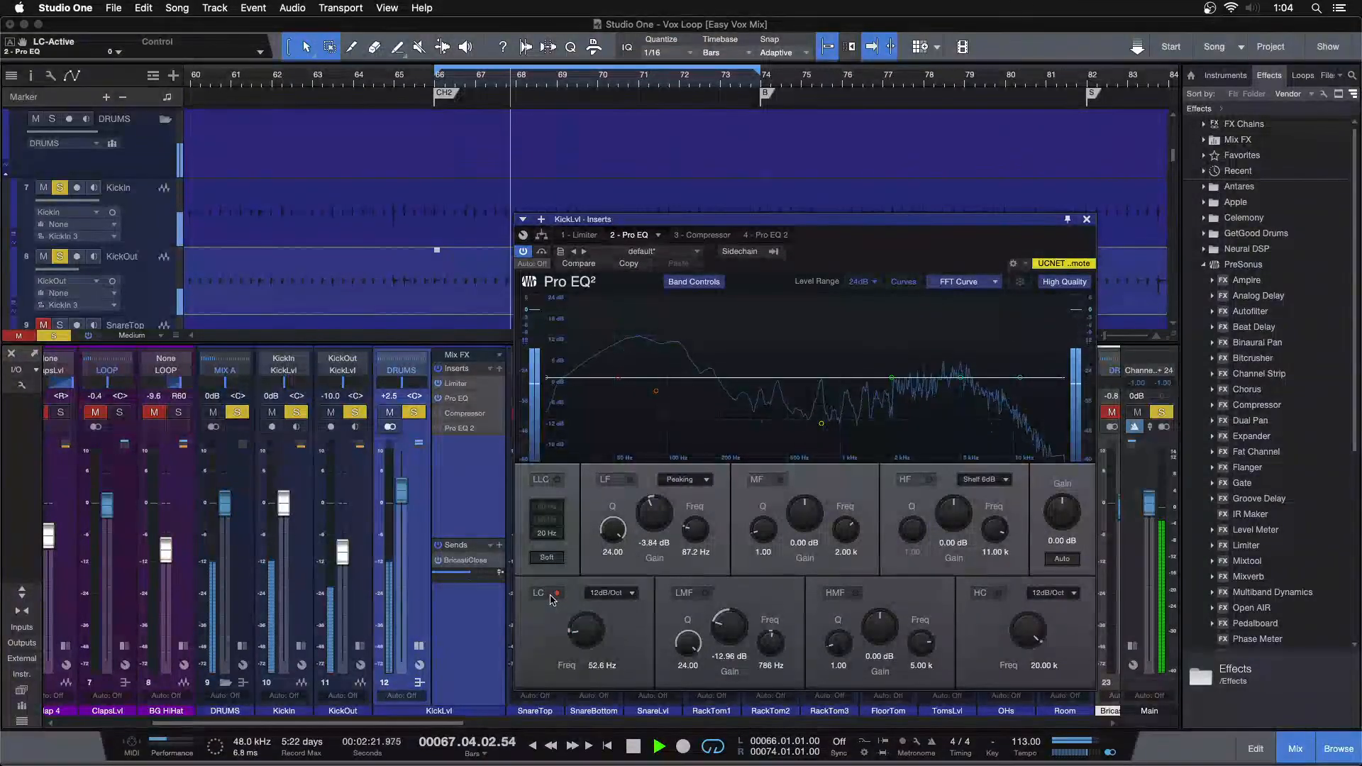
left_click(551, 600)
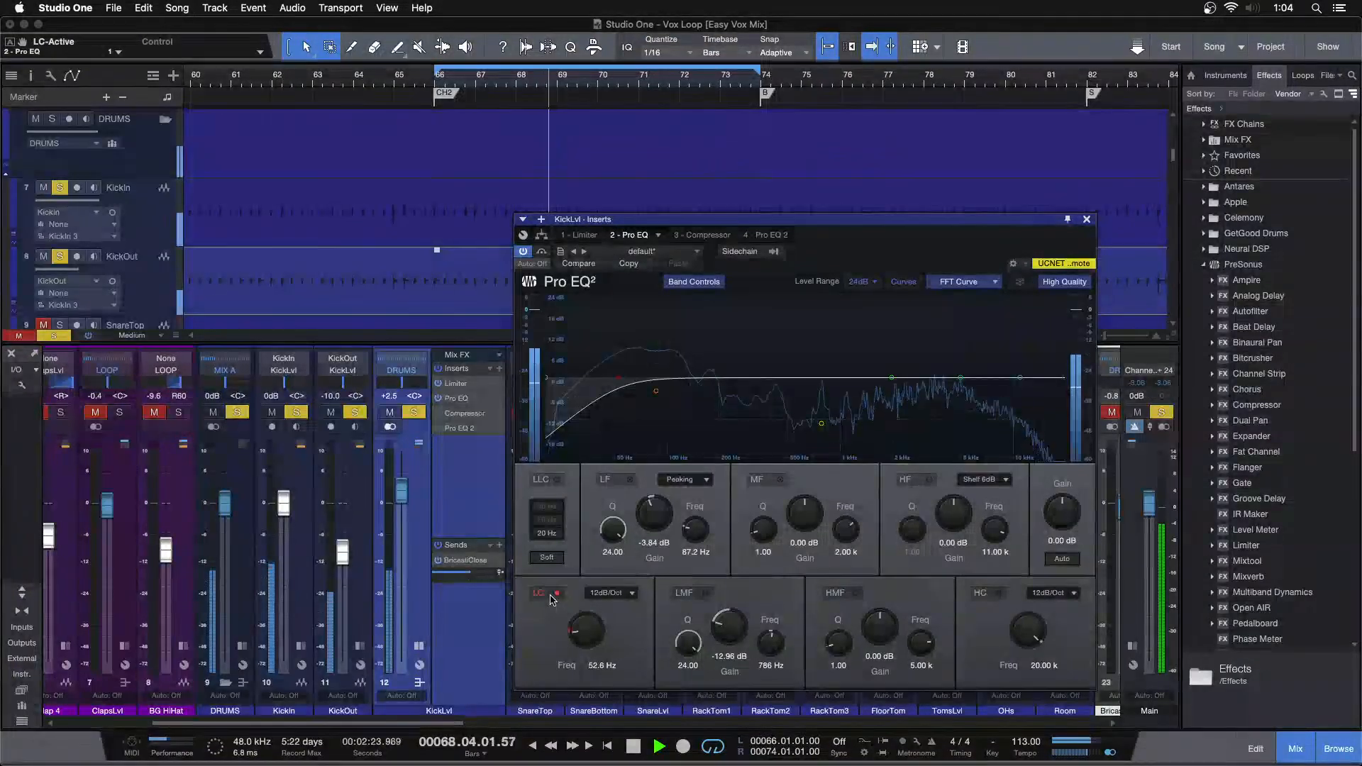
left_click(551, 599)
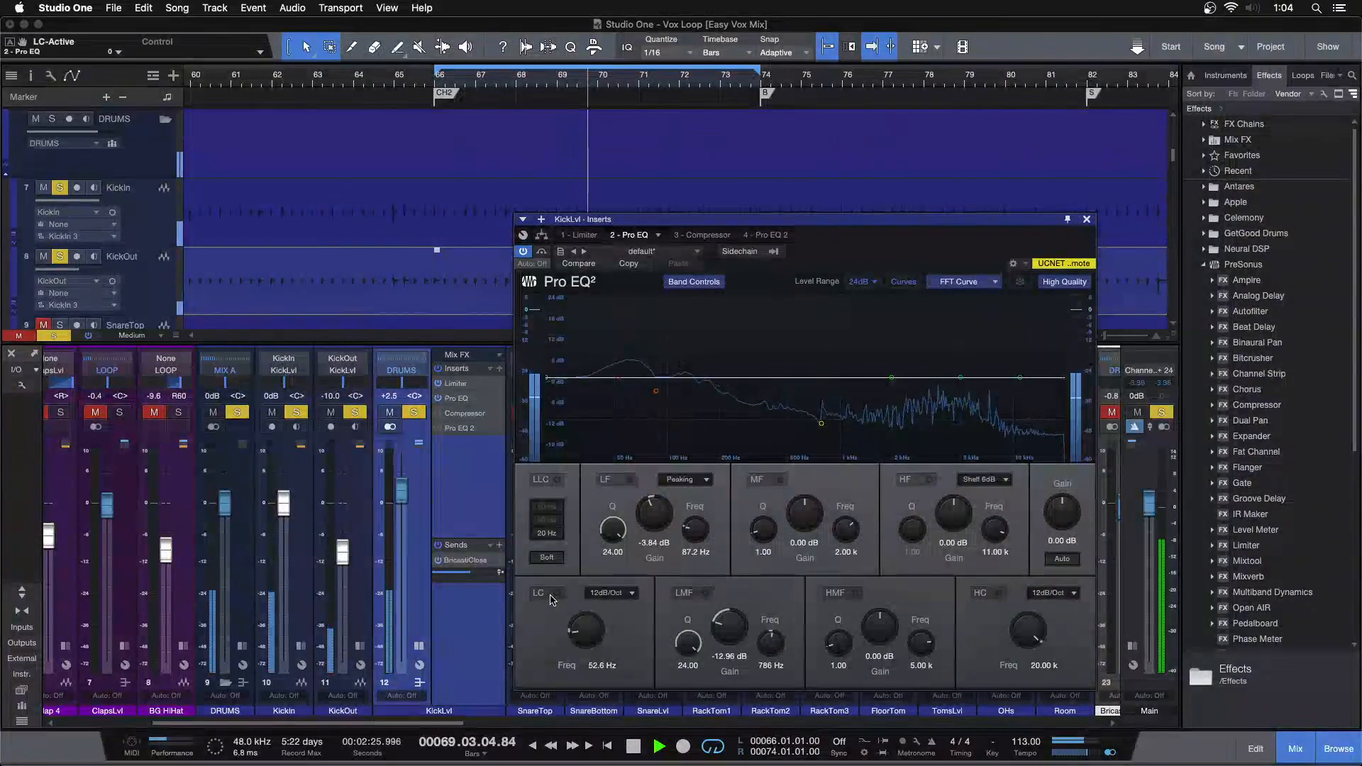
left_click(552, 599)
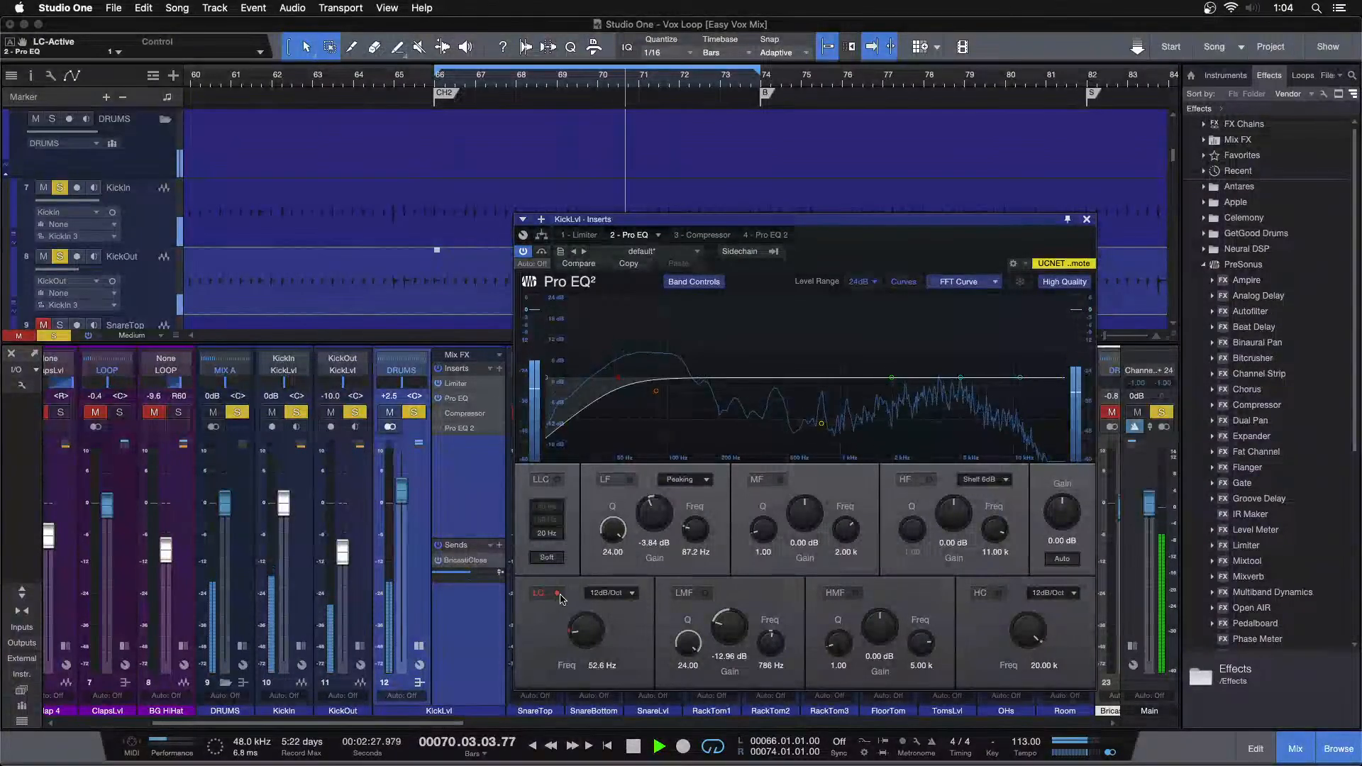
key("space")
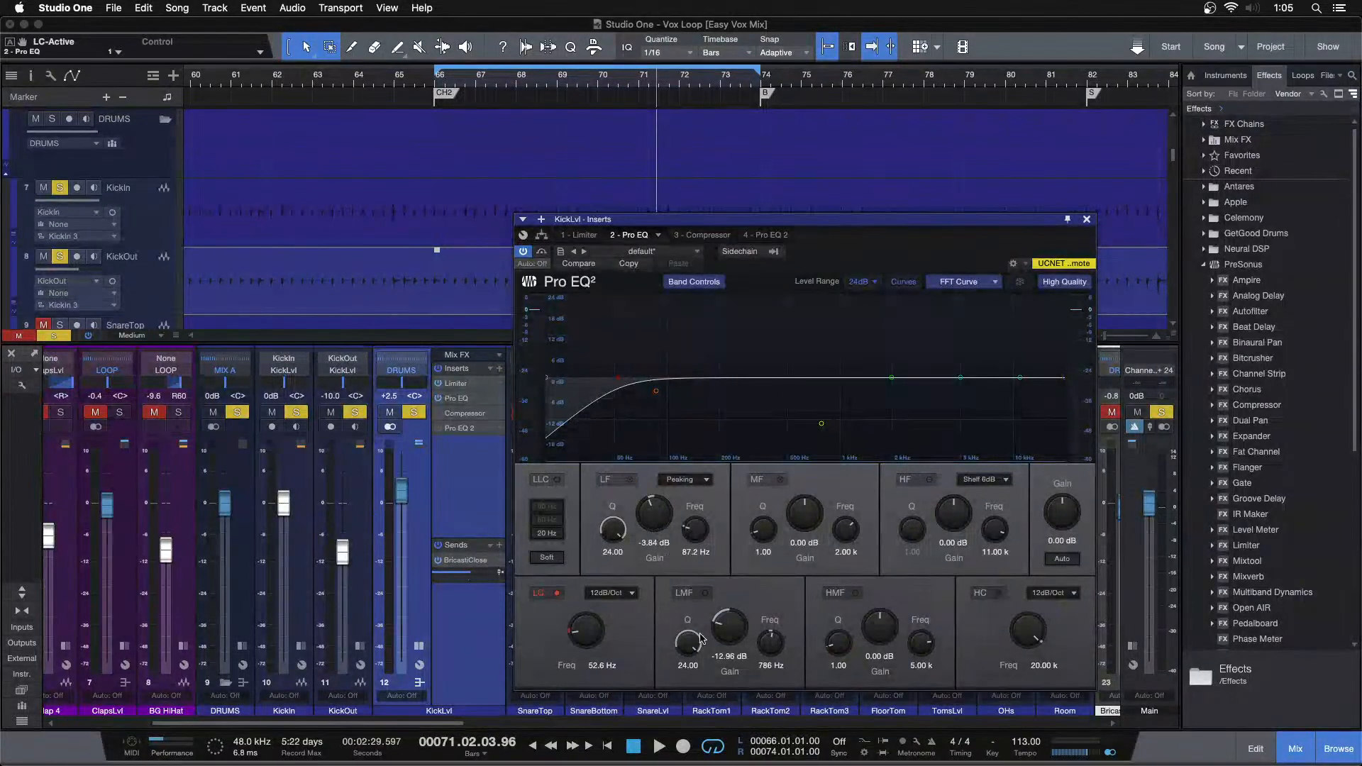
Switch the LF band on, play the loop from its start and compare the kick with the band off and on
left_click(629, 480)
key("KP_1")
key("space")
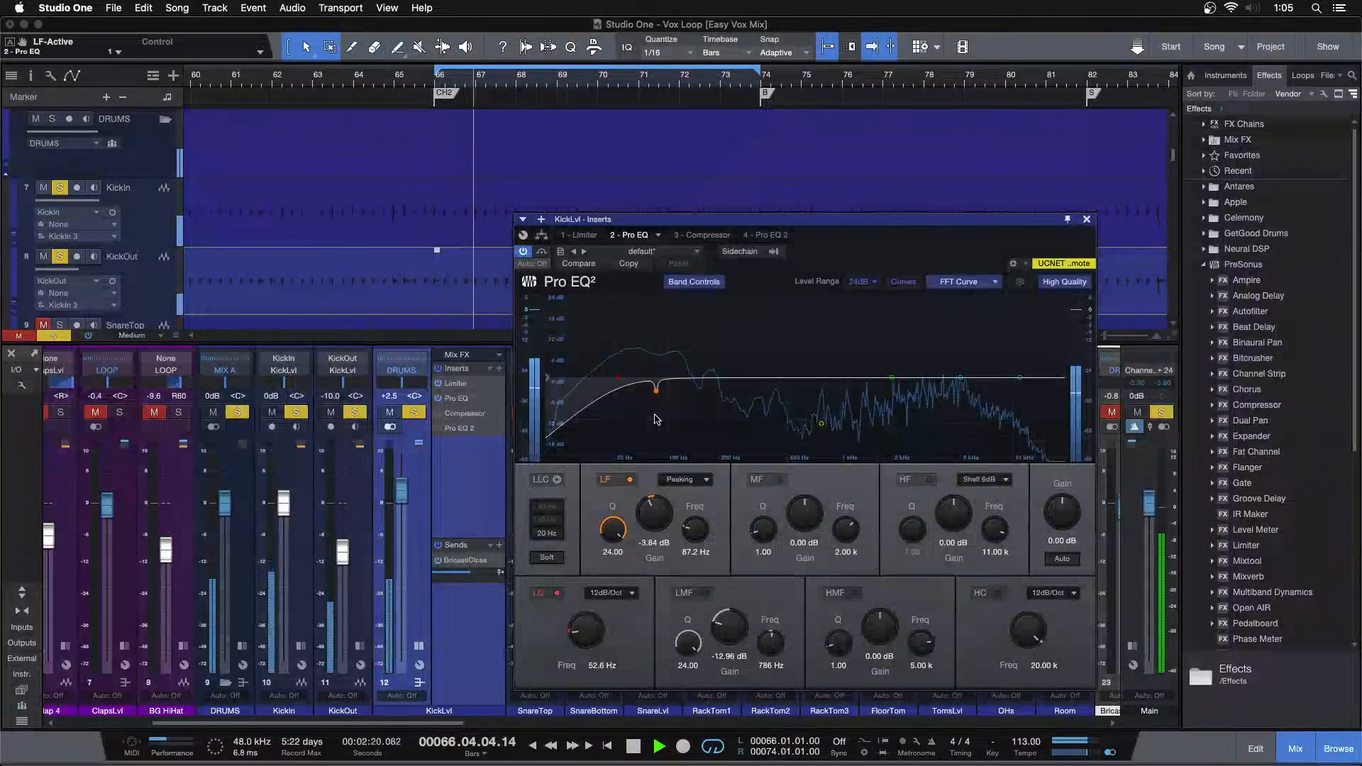
left_click(618, 482)
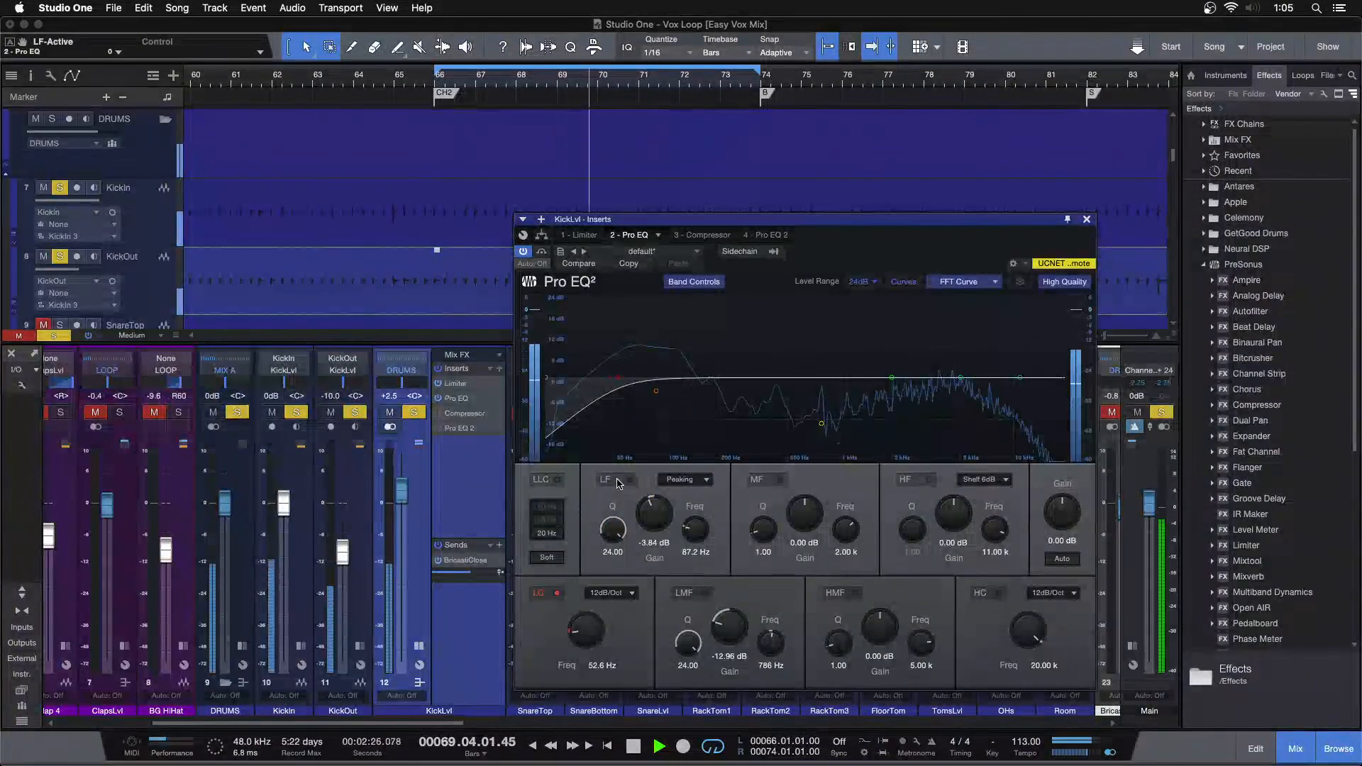
left_click(618, 482)
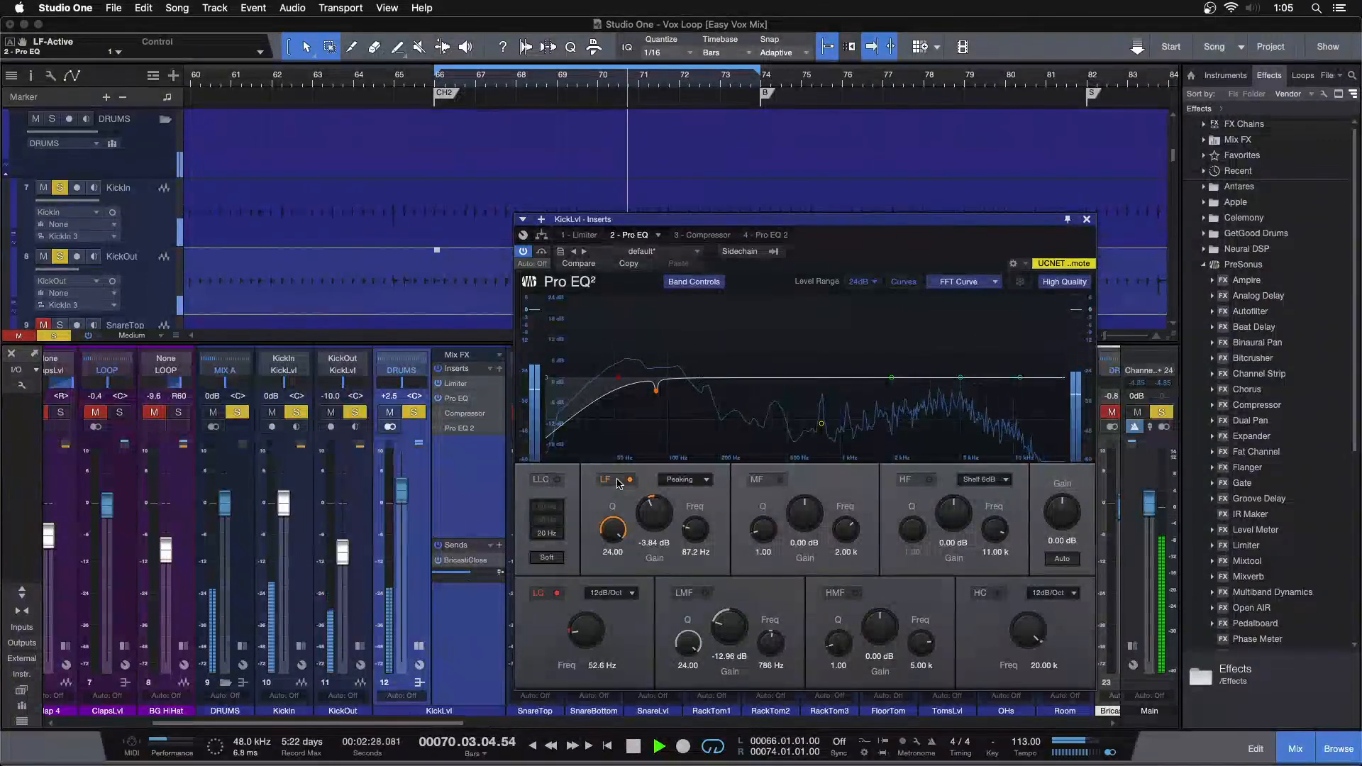
Try boosting the LF band's gain to 12.24 dB during playback, undo the change and stop playback
left_click_drag(664, 515, 656, 462)
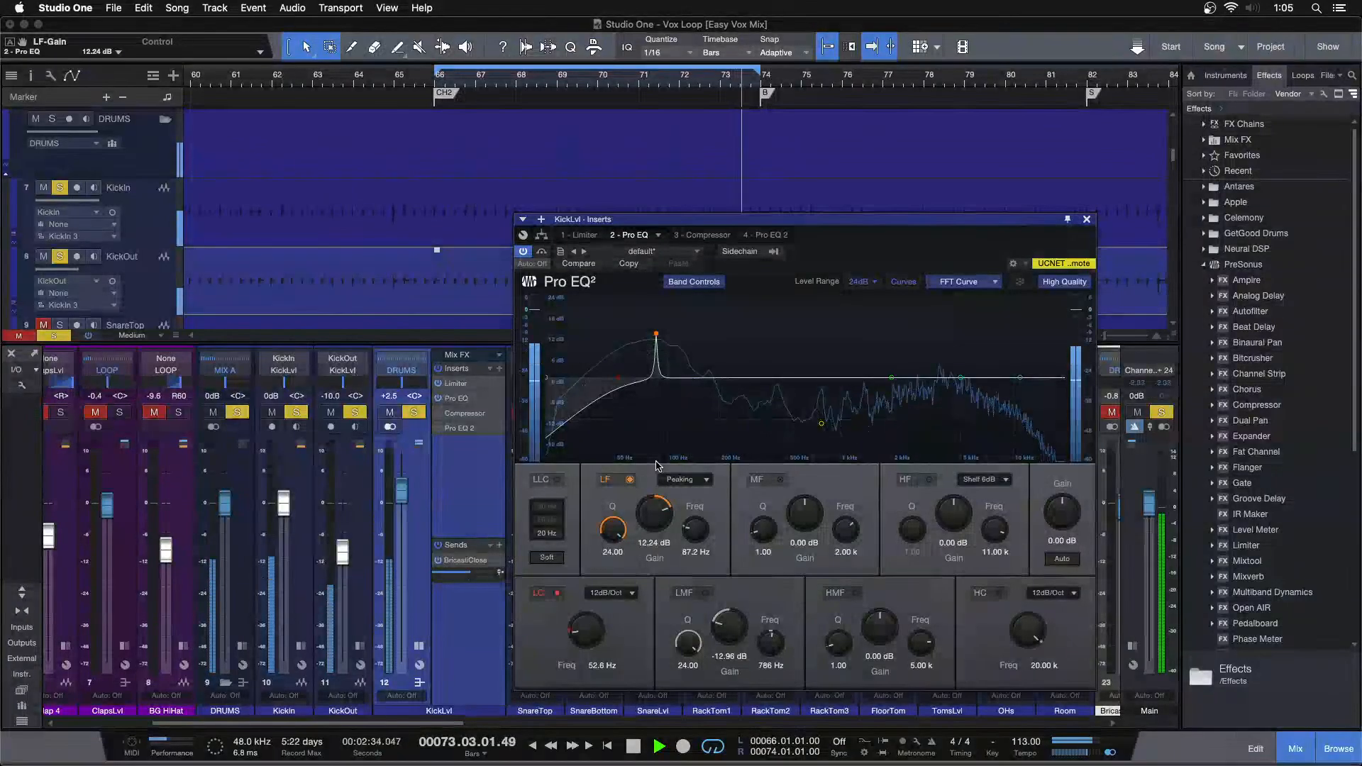
key("super+z")
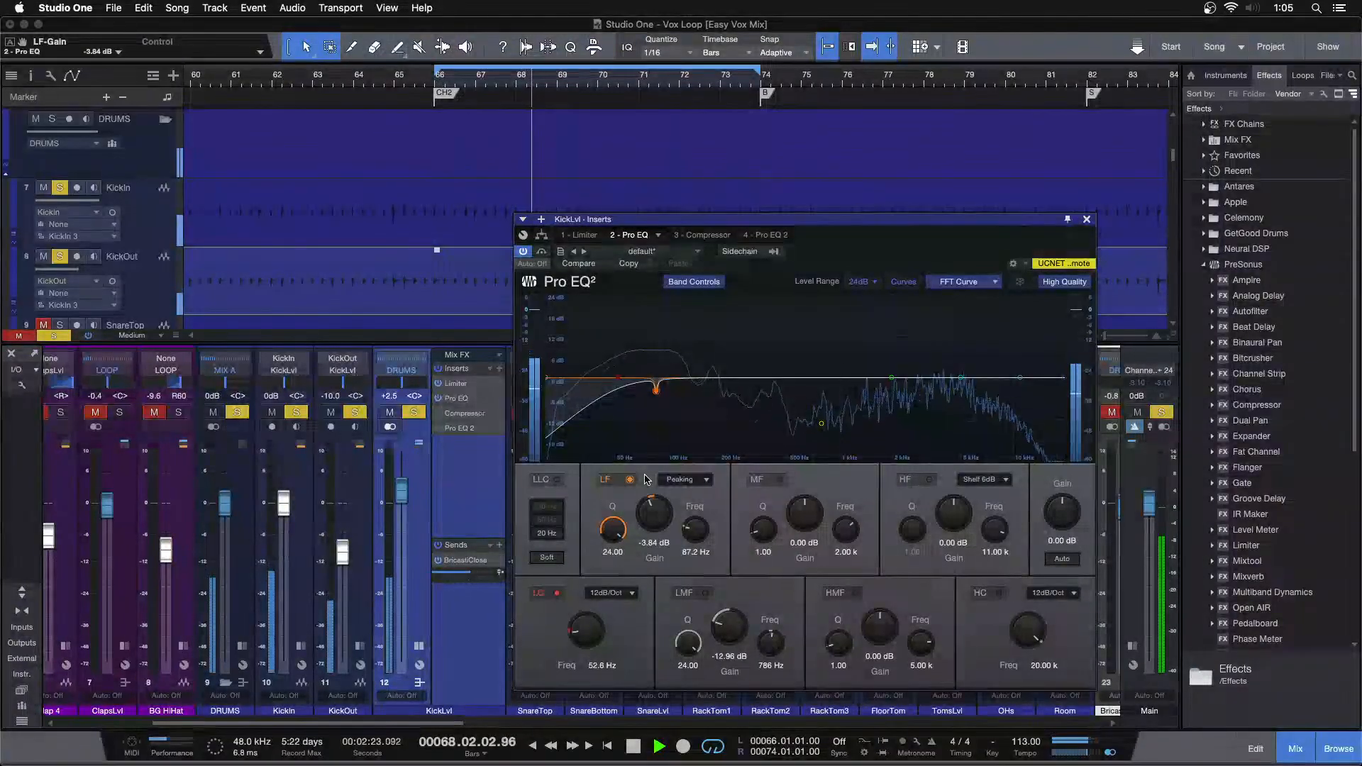
key("space")
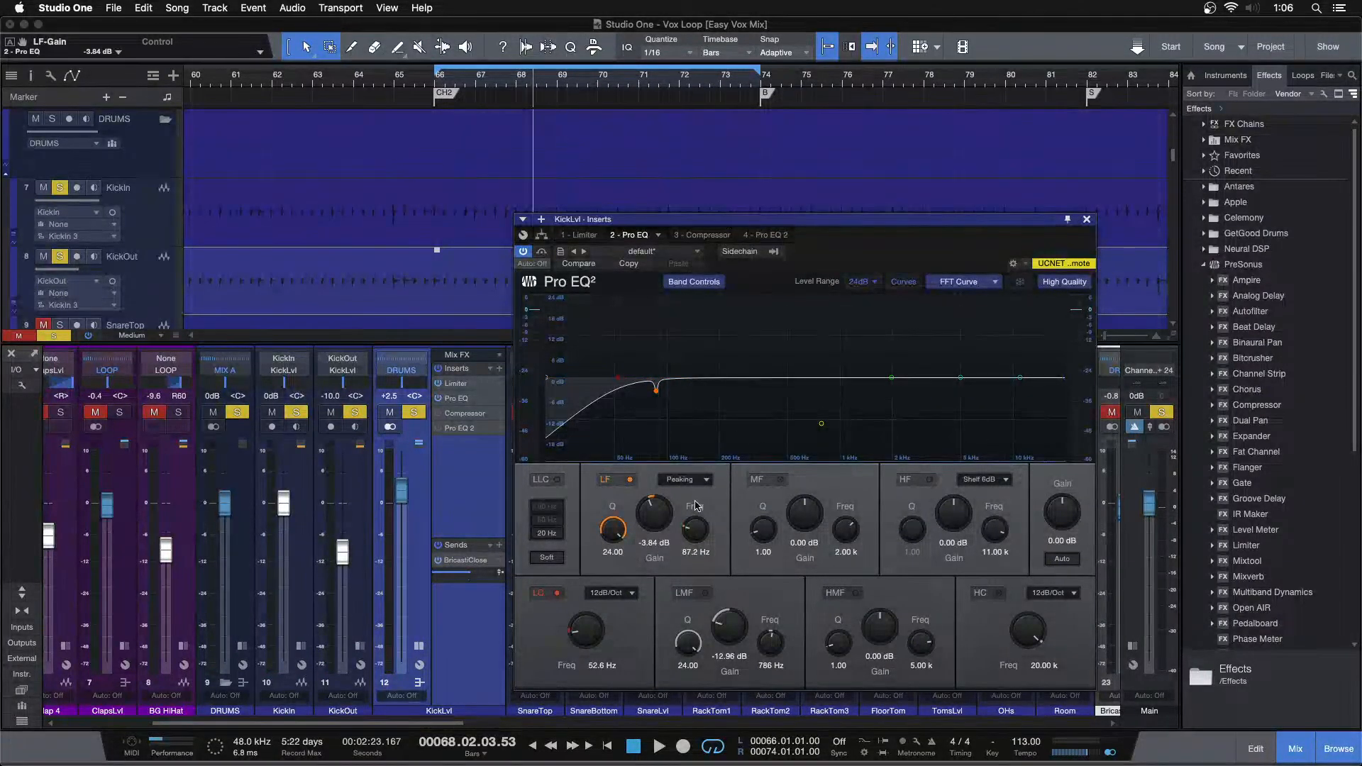
Switch on the Pro EQ's LMF band and toggle it to compare the curve with and without the notch, leaving it on
left_click(695, 593)
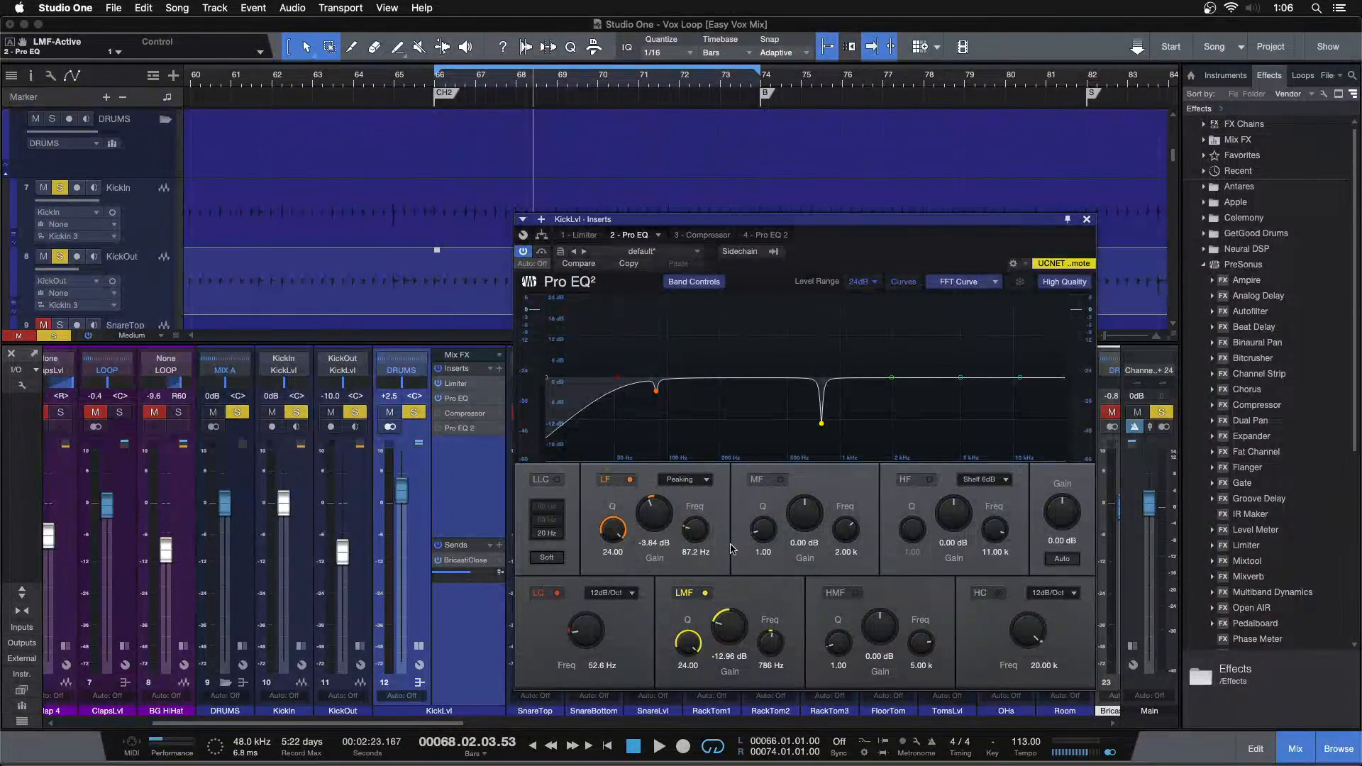
left_click(690, 597)
left_click(690, 597)
left_click(702, 597)
left_click(701, 596)
Play the kick loop from its start and compare the sound with the LMF band off and on
key("space")
key("space")
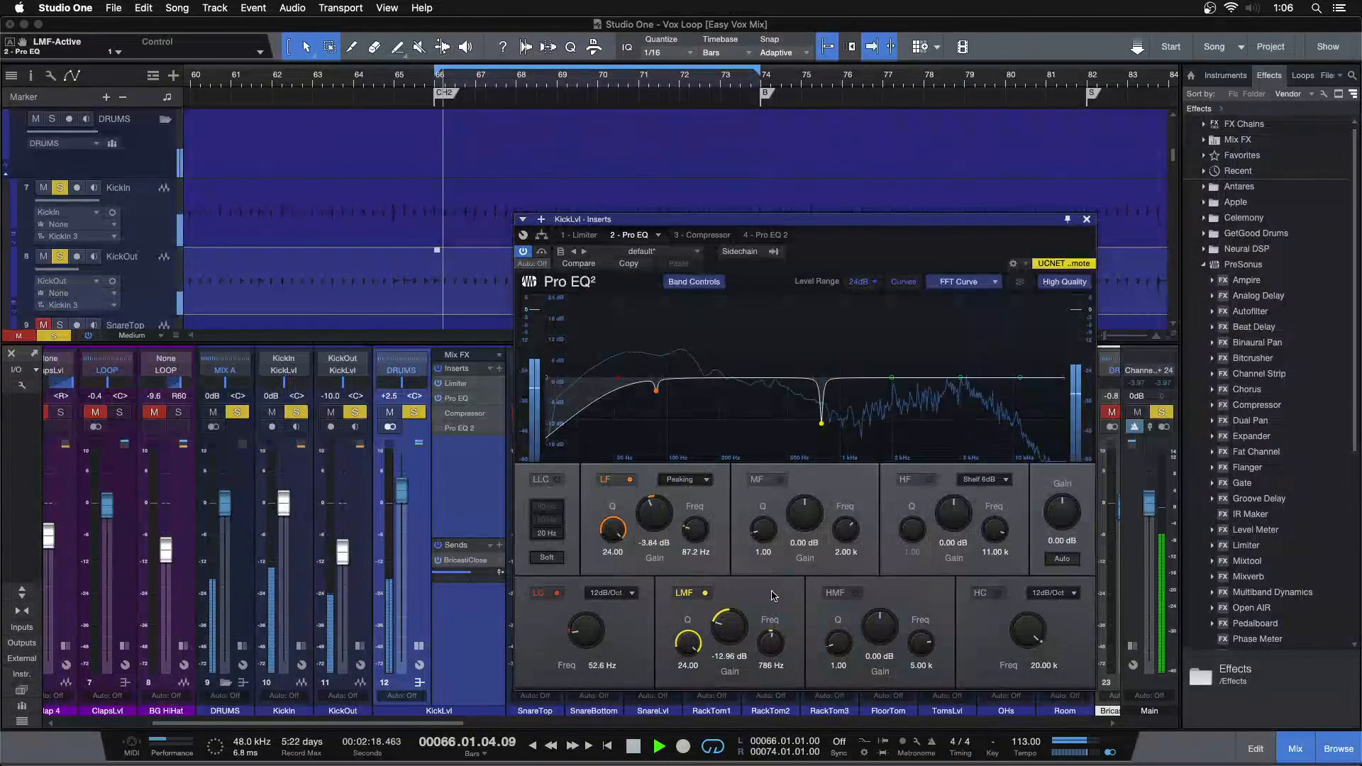
left_click(693, 594)
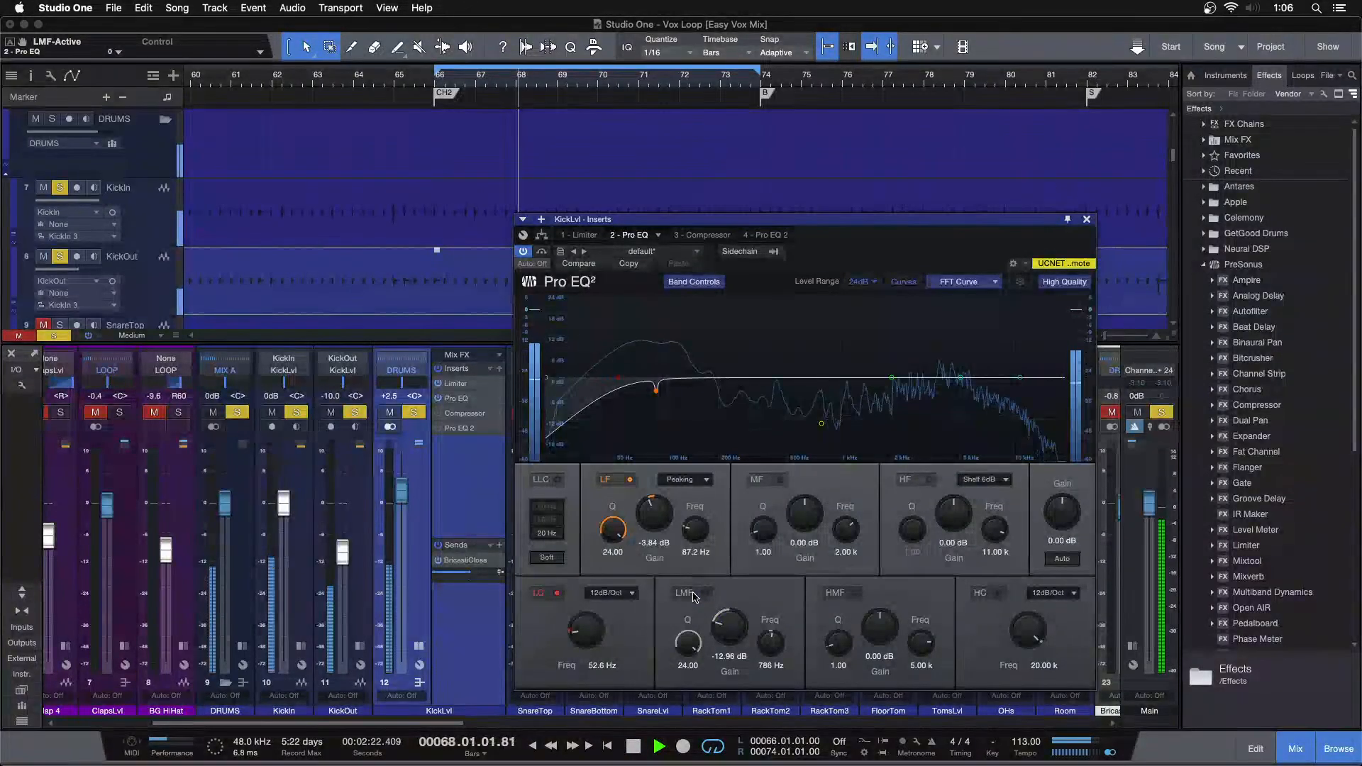
left_click(693, 595)
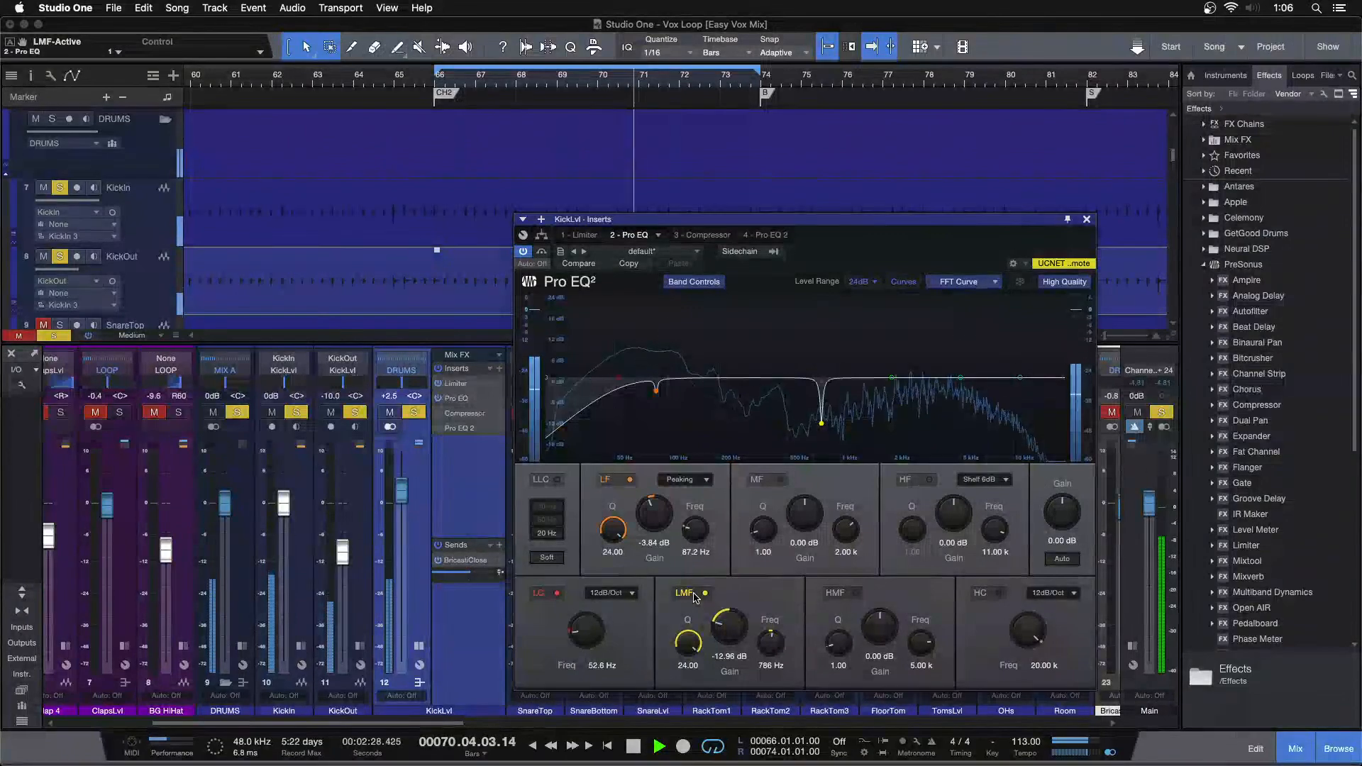
Try boosting the LMF band's gain to 19.44 dB during playback, undo the change and keep its Q at 24.00
left_click_drag(729, 625, 726, 514)
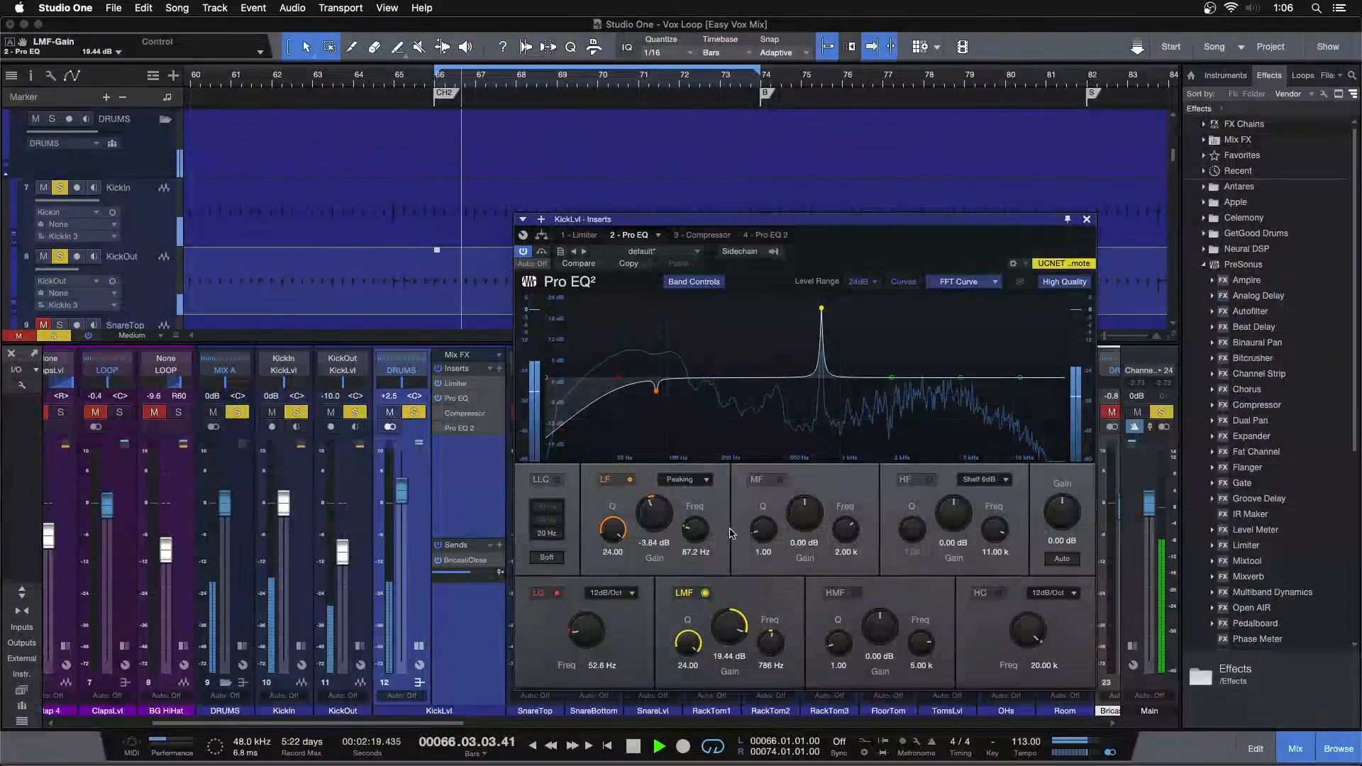
key("super+z")
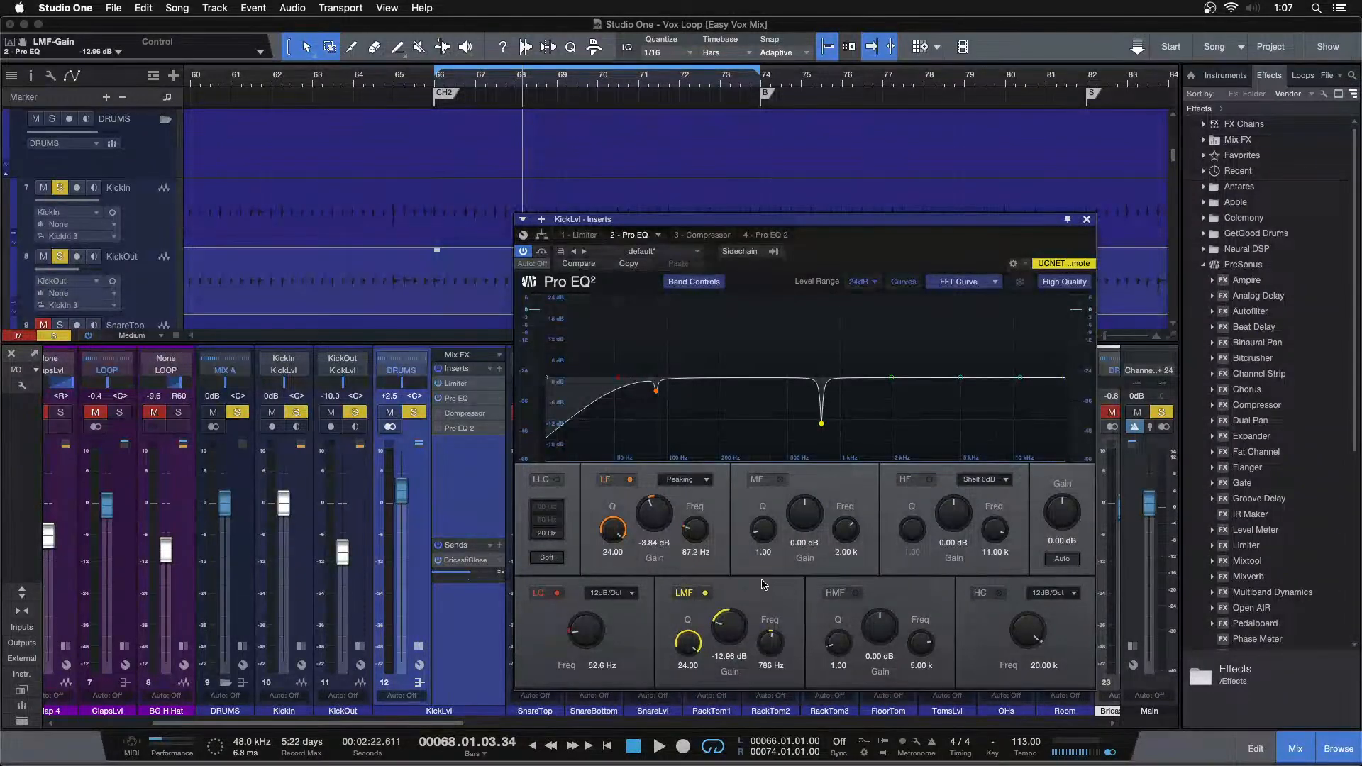
left_click_drag(686, 632, 679, 552)
Open the Compressor in the KickLvl inserts, move the insert window lower and switch the Compressor on
left_click(694, 237)
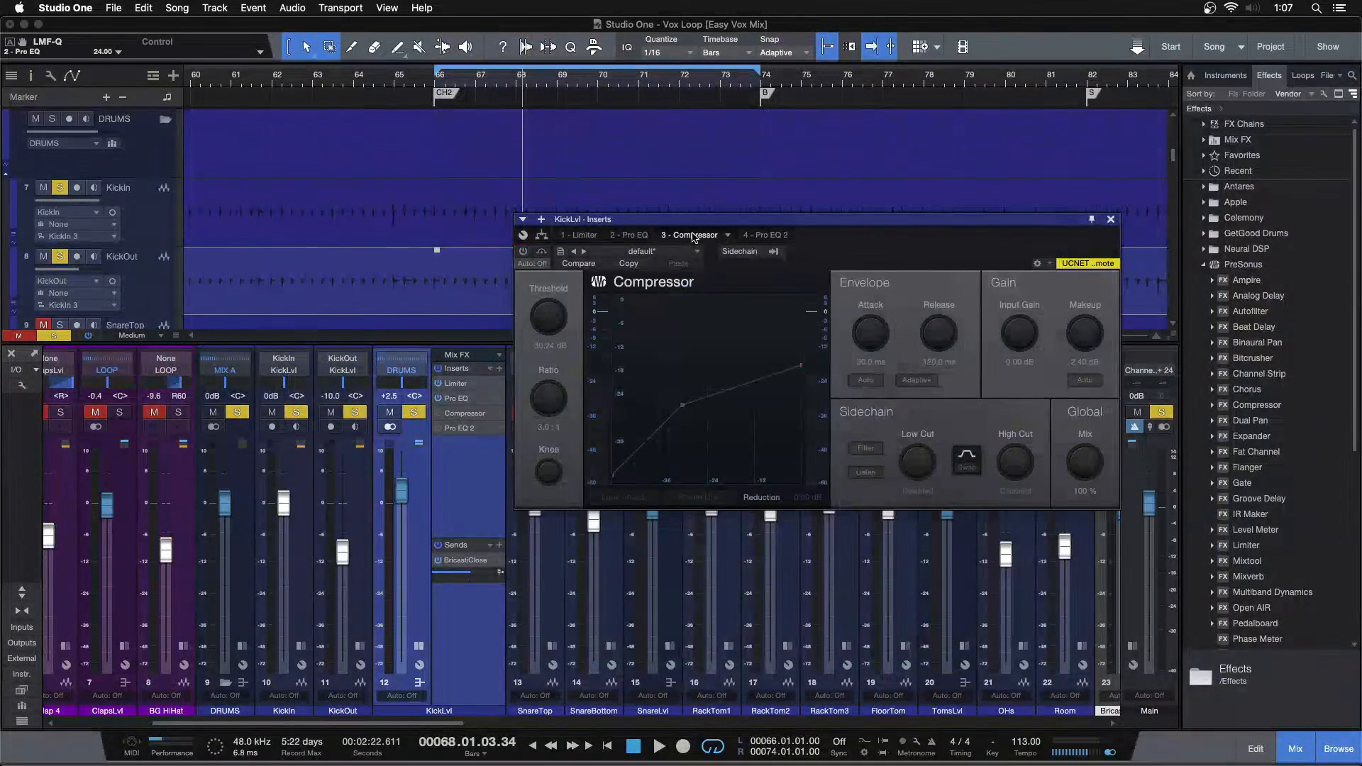
left_click_drag(823, 219, 827, 359)
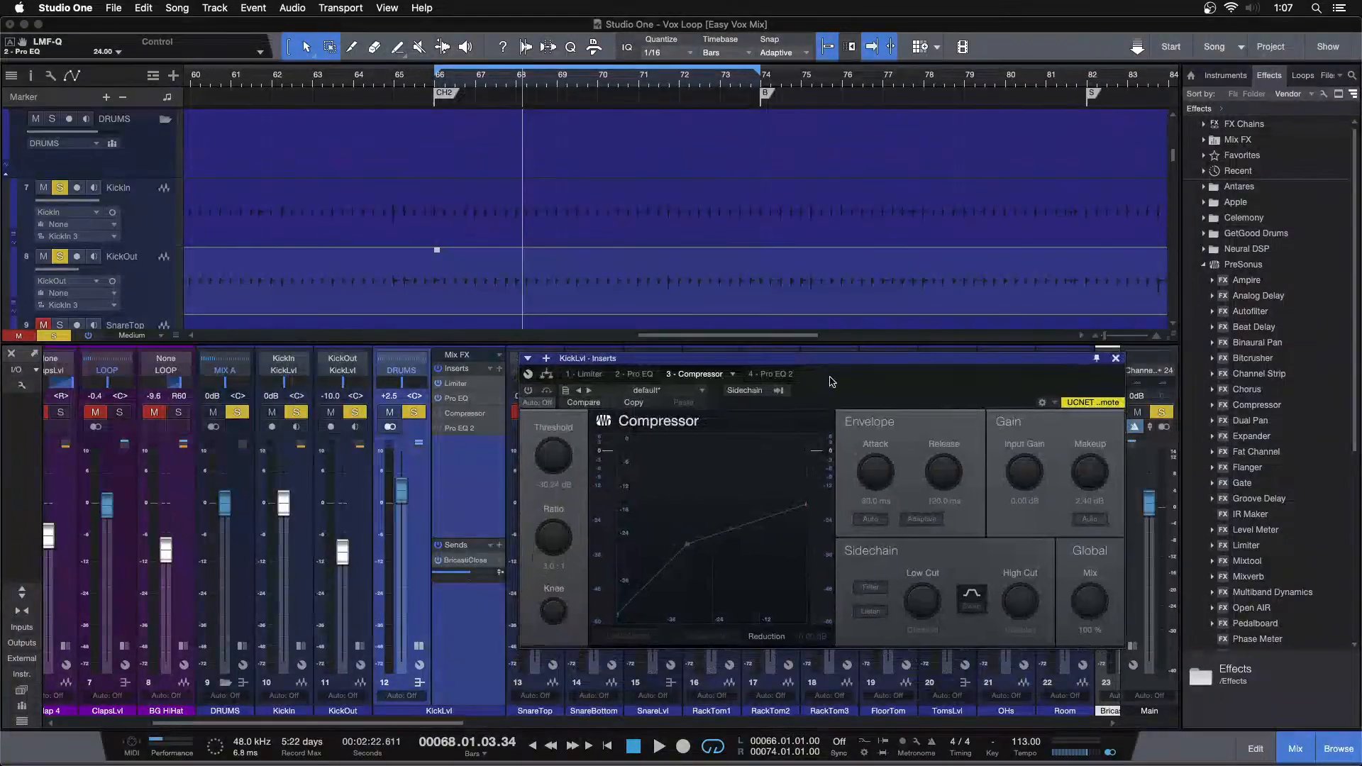
left_click(527, 391)
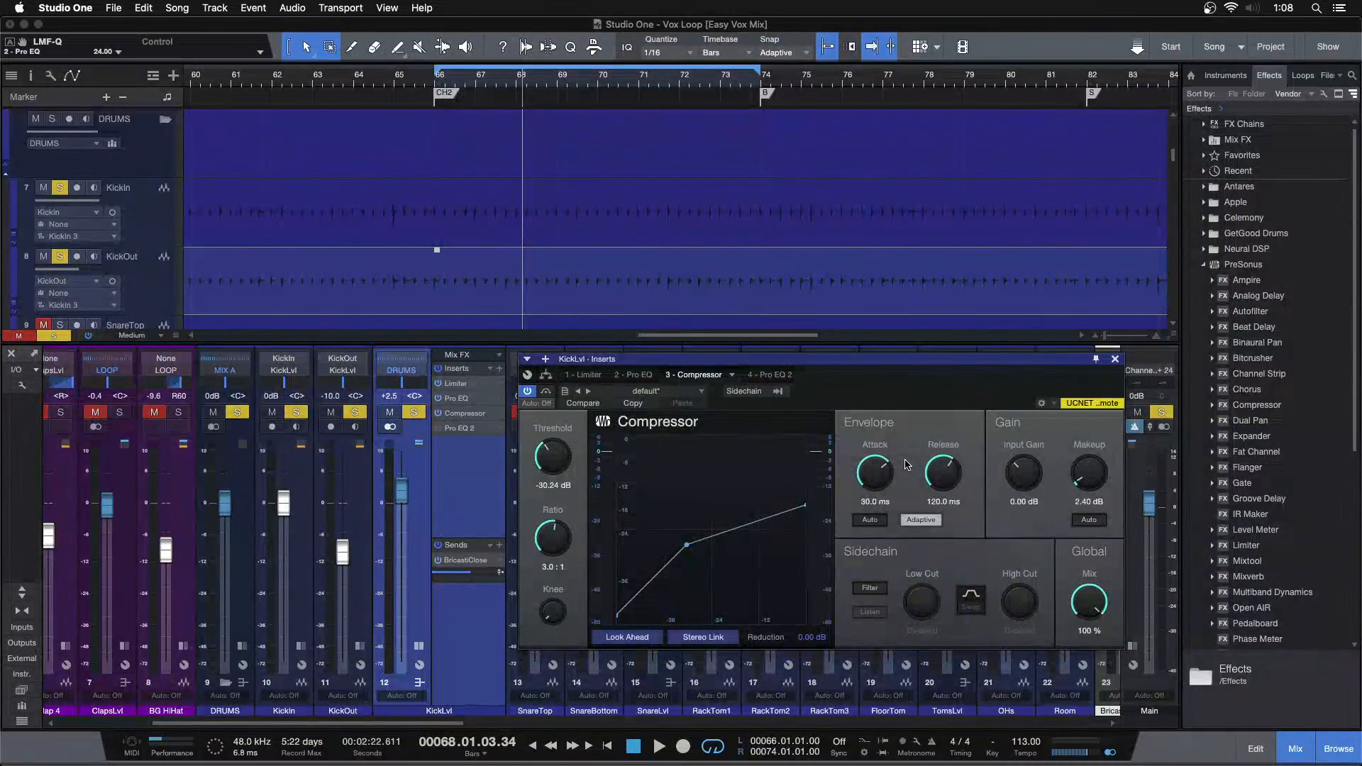
Toggle the Compressor's bypass a few times, leave it bypassed and play the kick loop from its start
left_click_drag(589, 83, 660, 103)
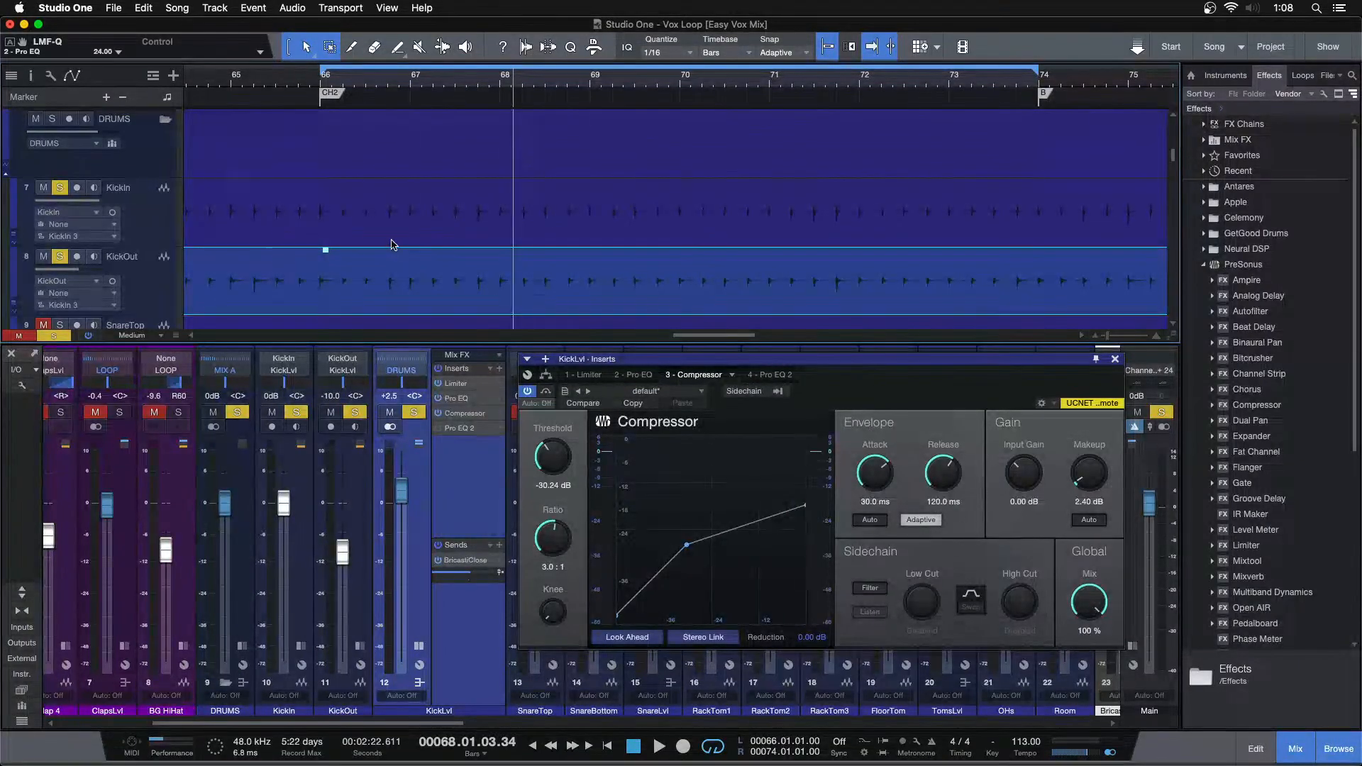
left_click(545, 391)
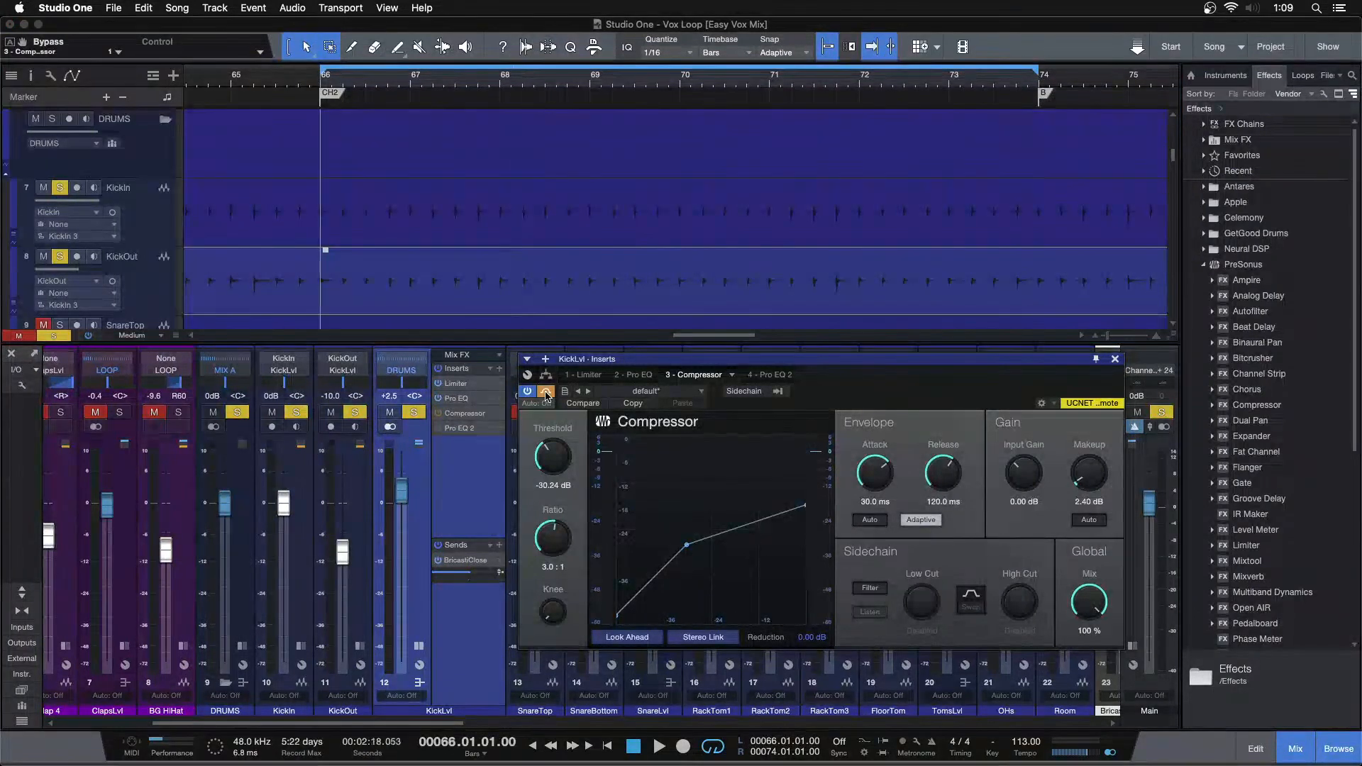
left_click(545, 393)
left_click(546, 392)
key("space")
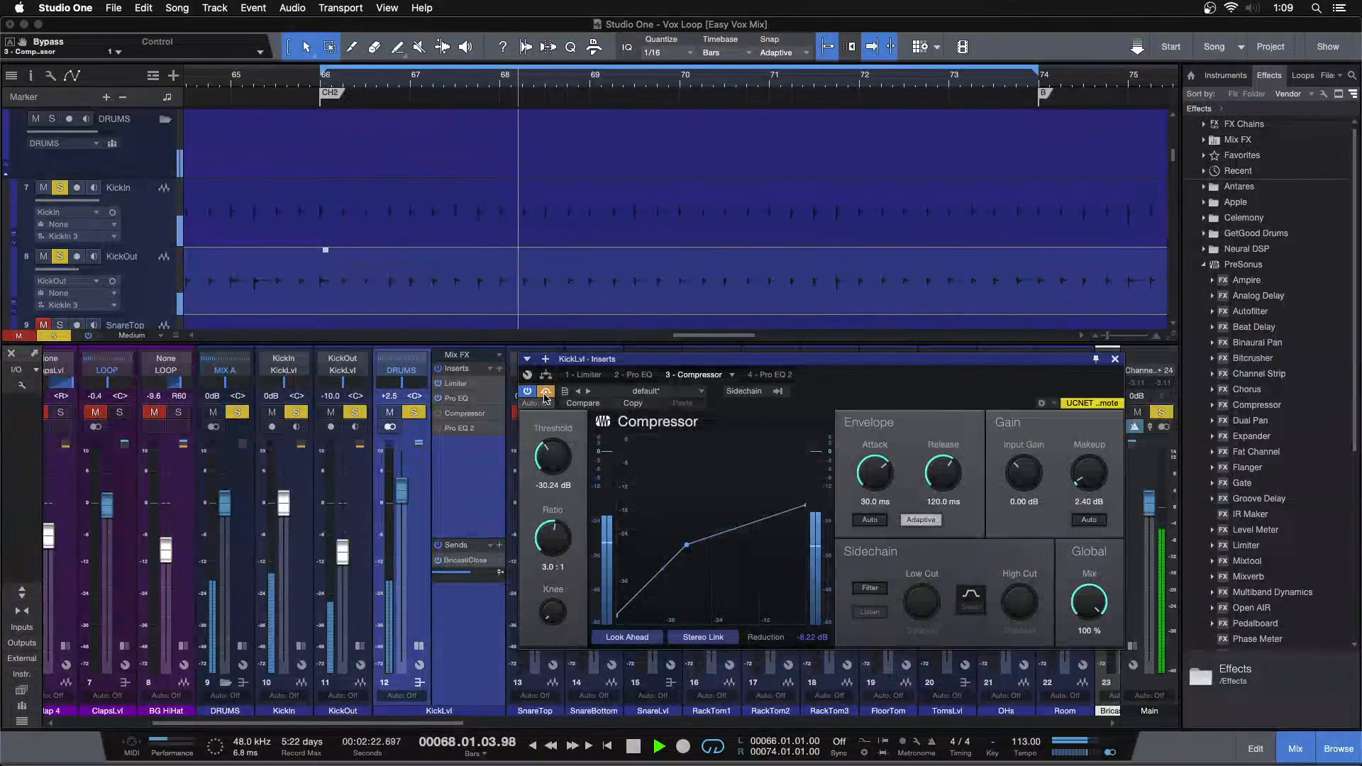
Compare the kick with the Compressor active and bypassed during playback, leave it active and stop playback
left_click(545, 392)
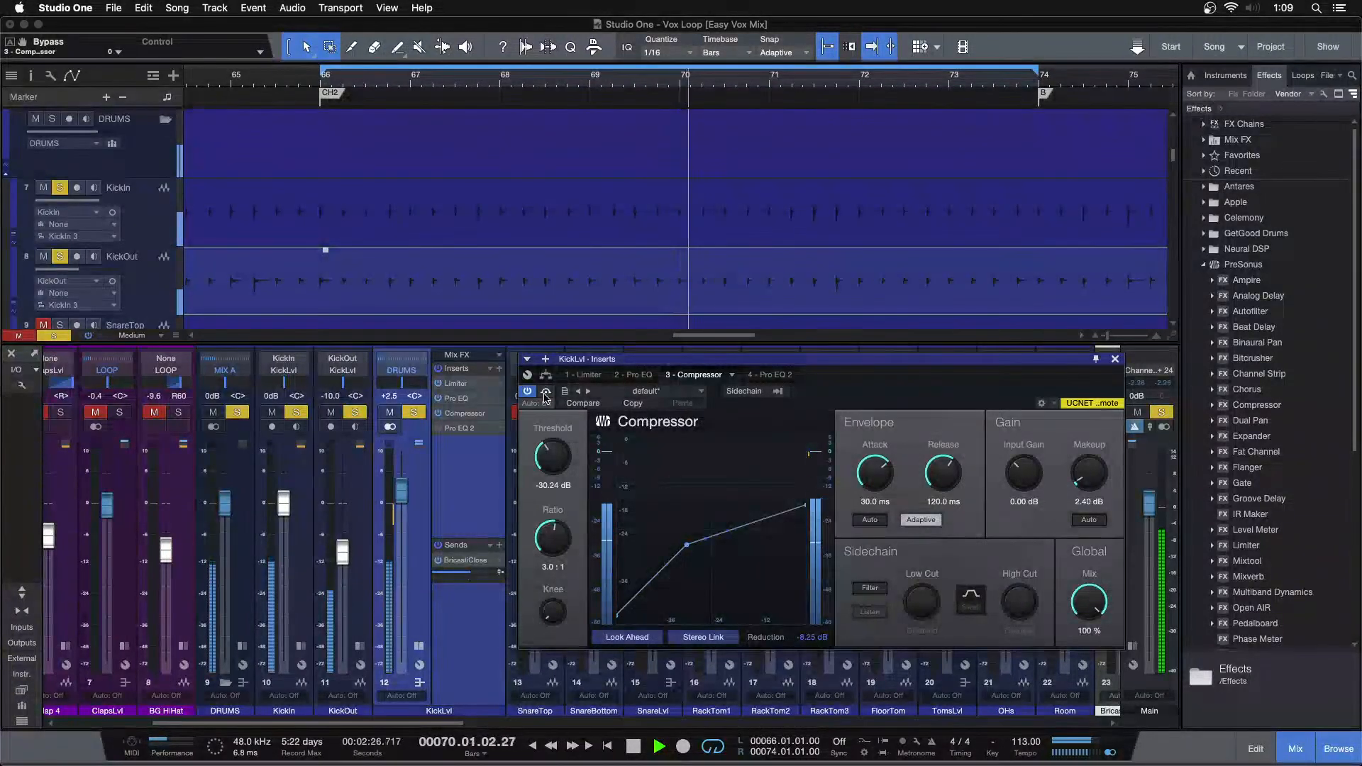
left_click(546, 393)
left_click(546, 392)
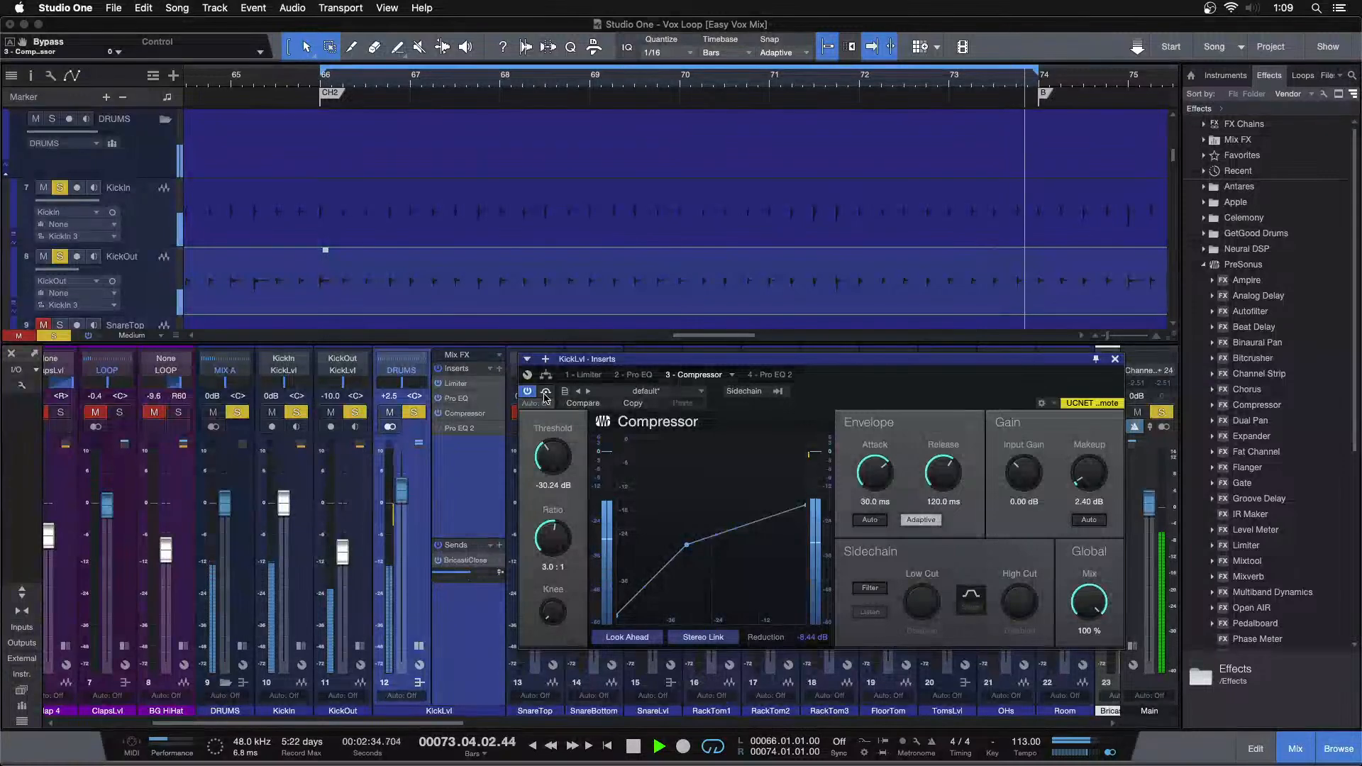
left_click(546, 392)
left_click(546, 392)
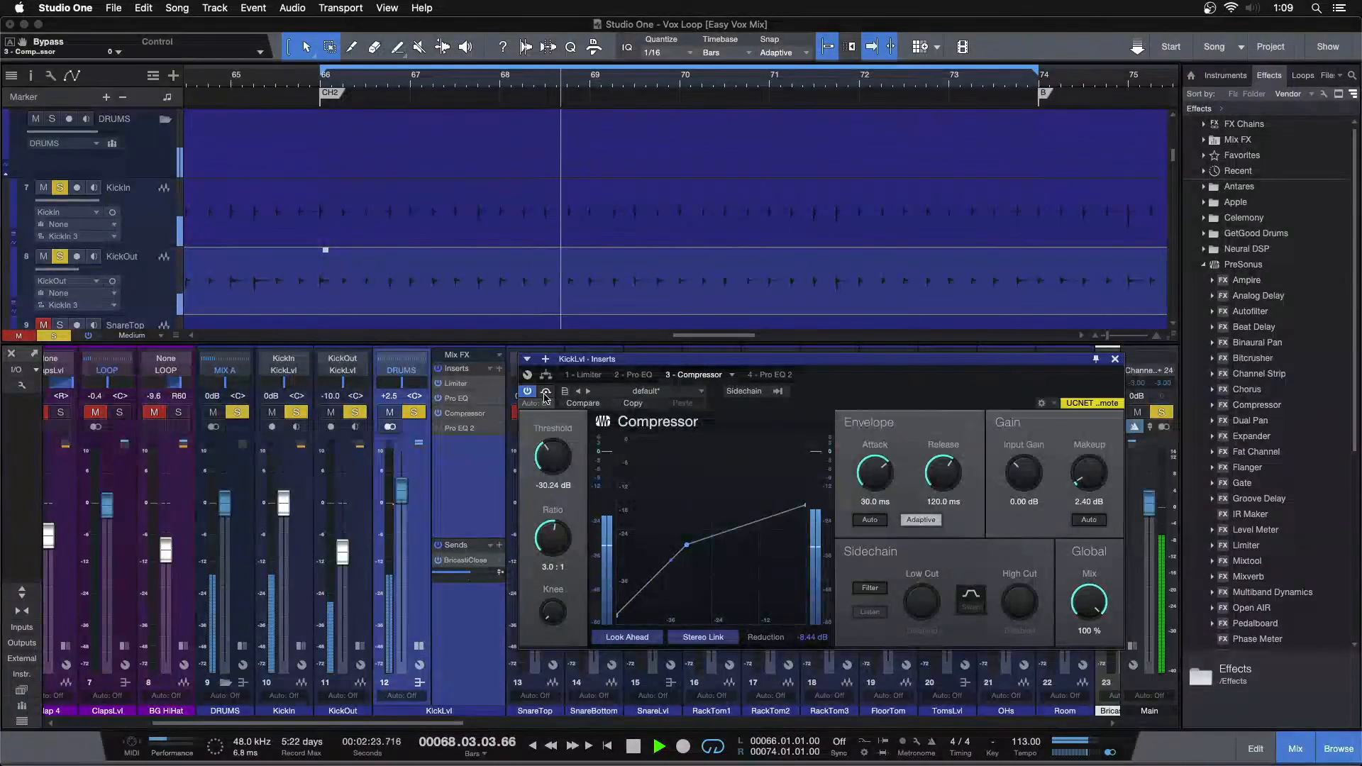
left_click(546, 392)
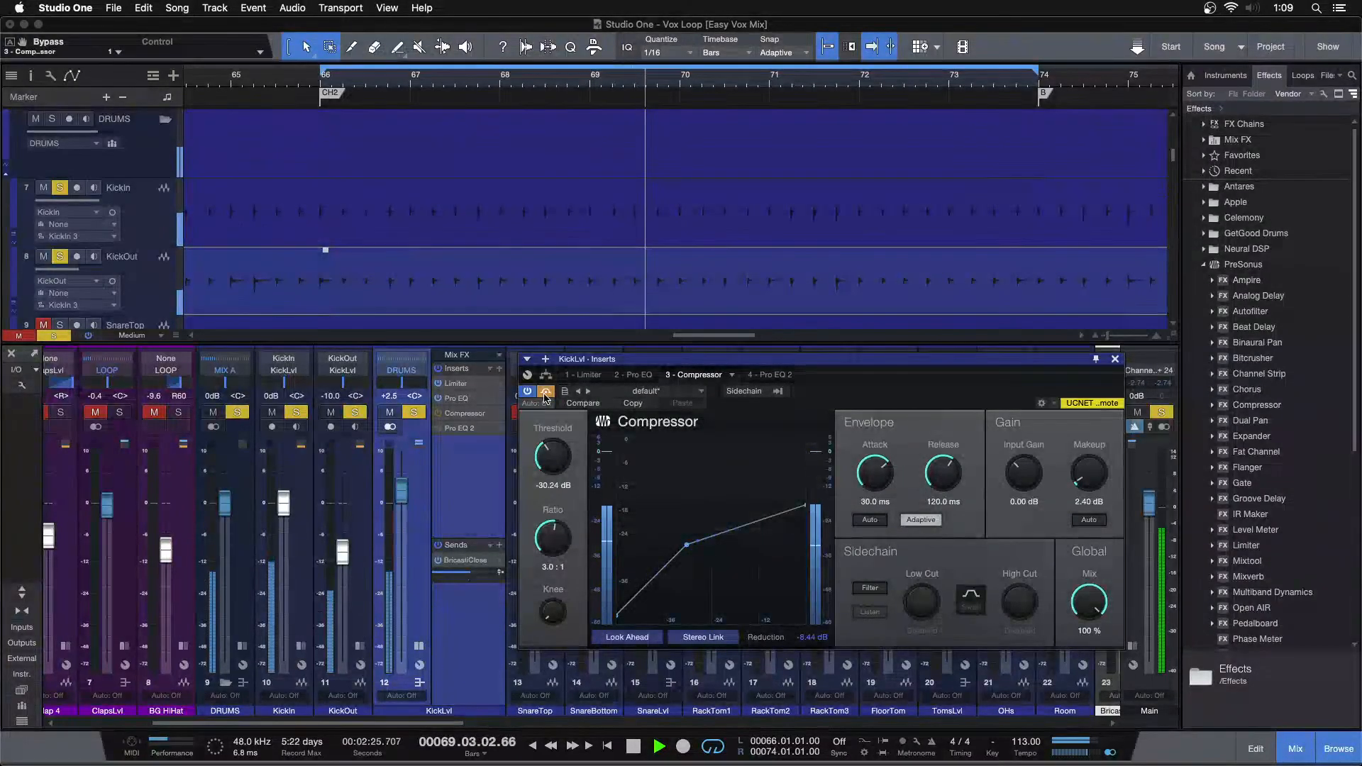
left_click(546, 392)
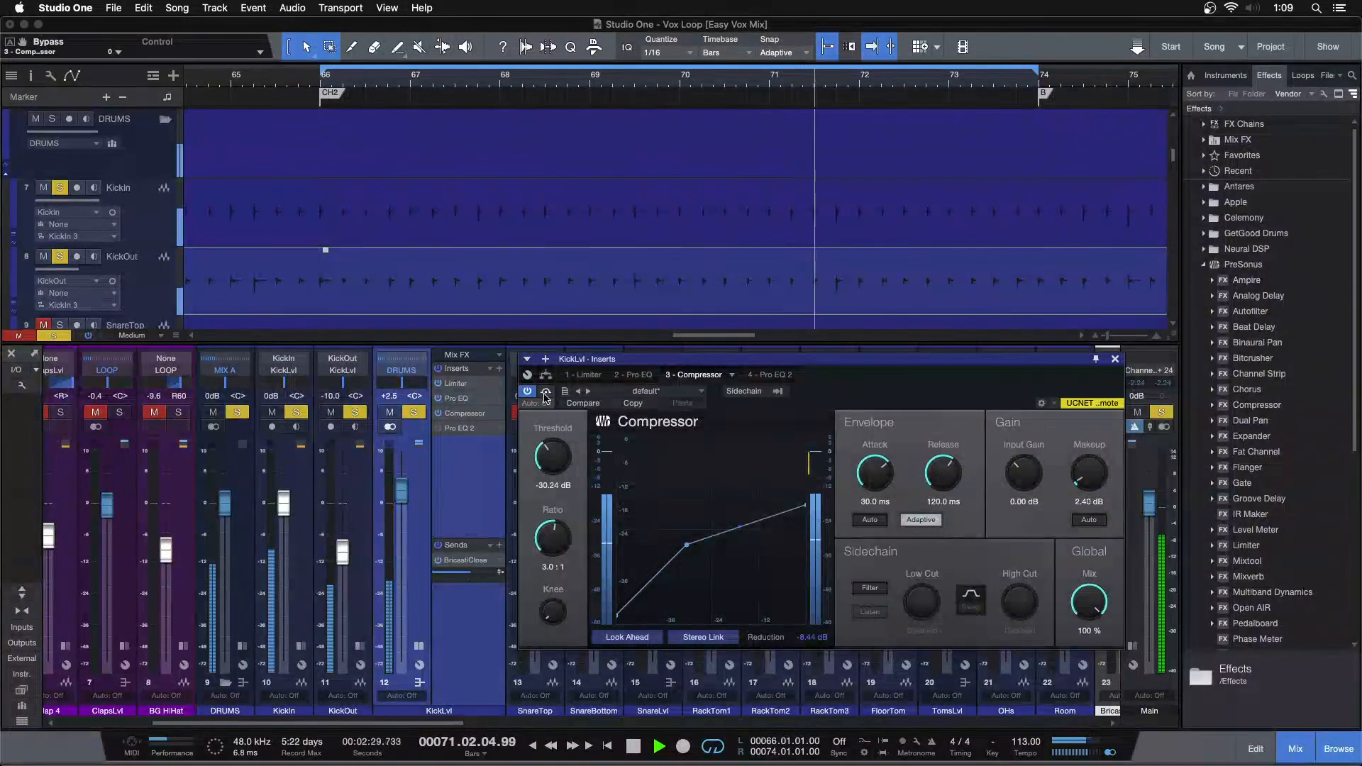
key("space")
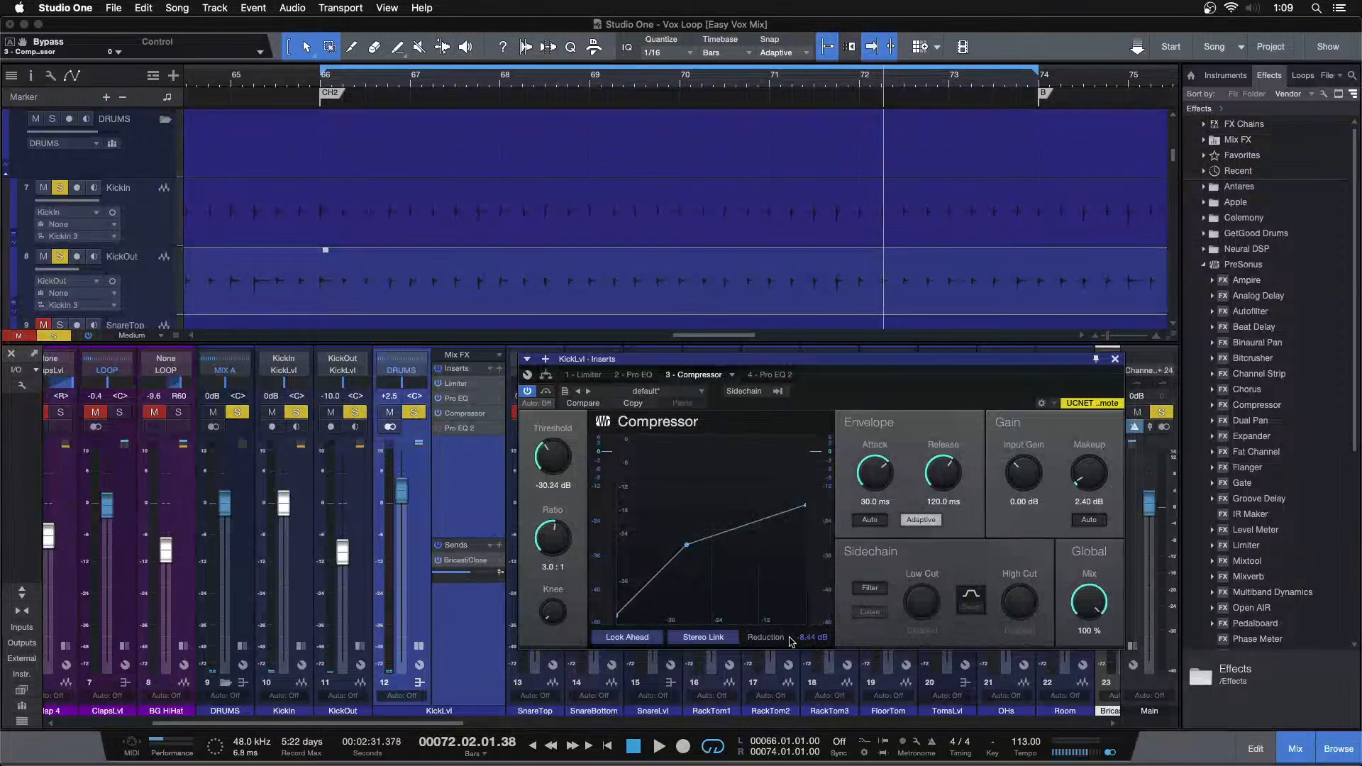
Switch back and forth between the first Pro EQ and the Compressor to review their order in the insert chain
left_click(640, 375)
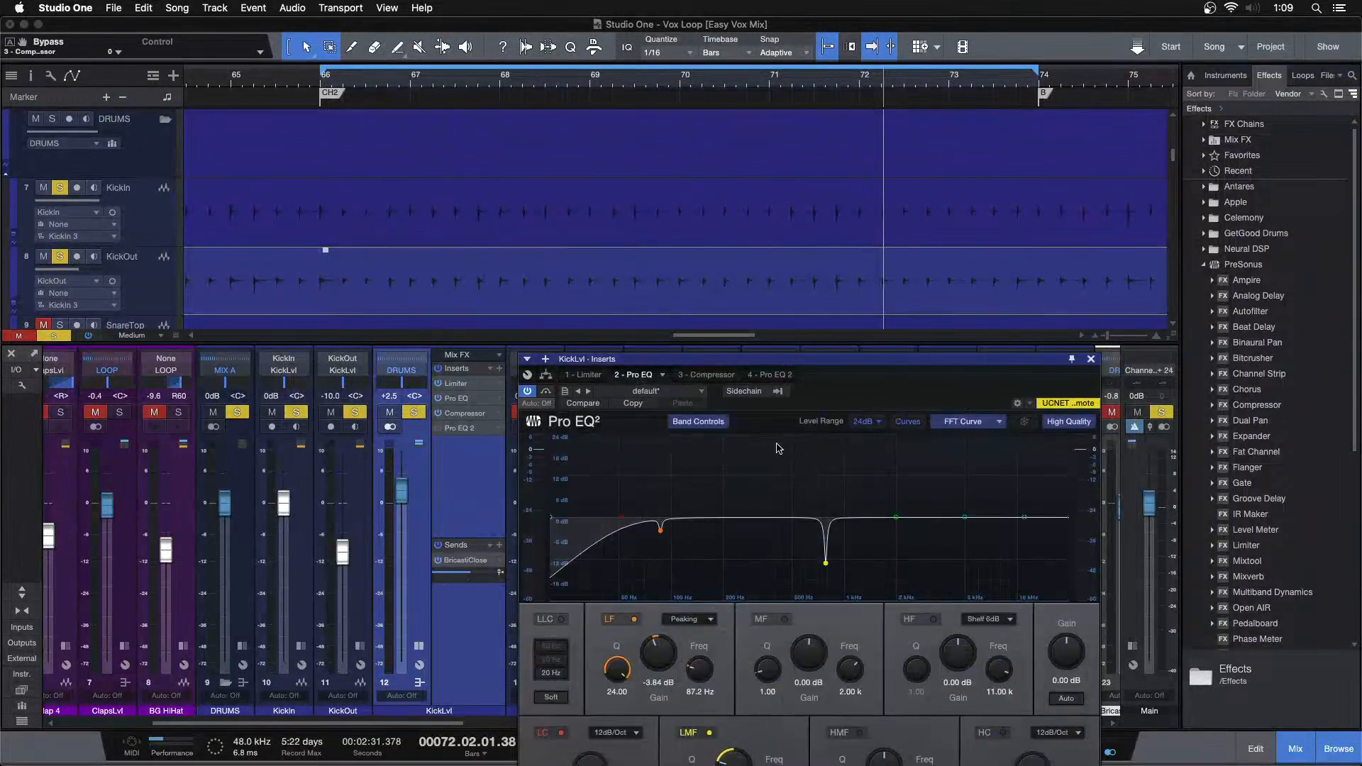
left_click(698, 376)
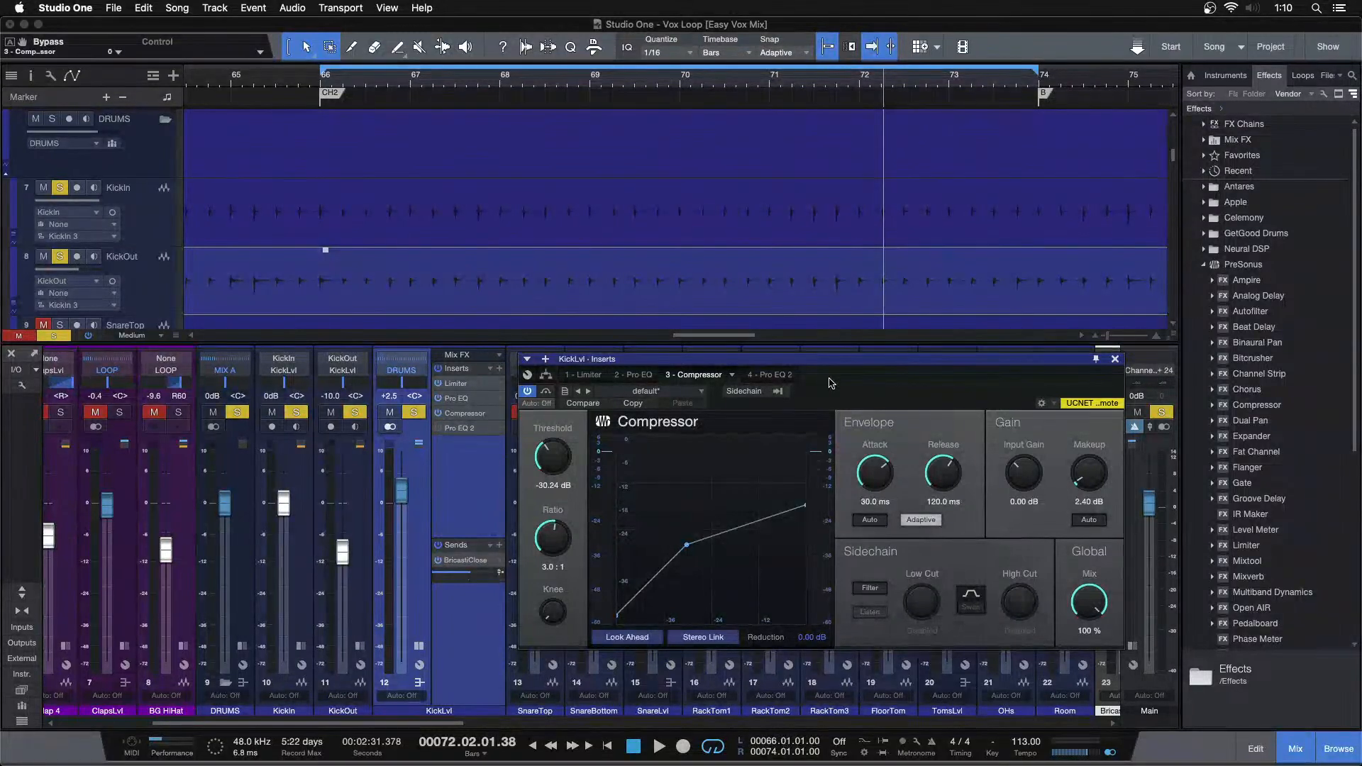
left_click(629, 375)
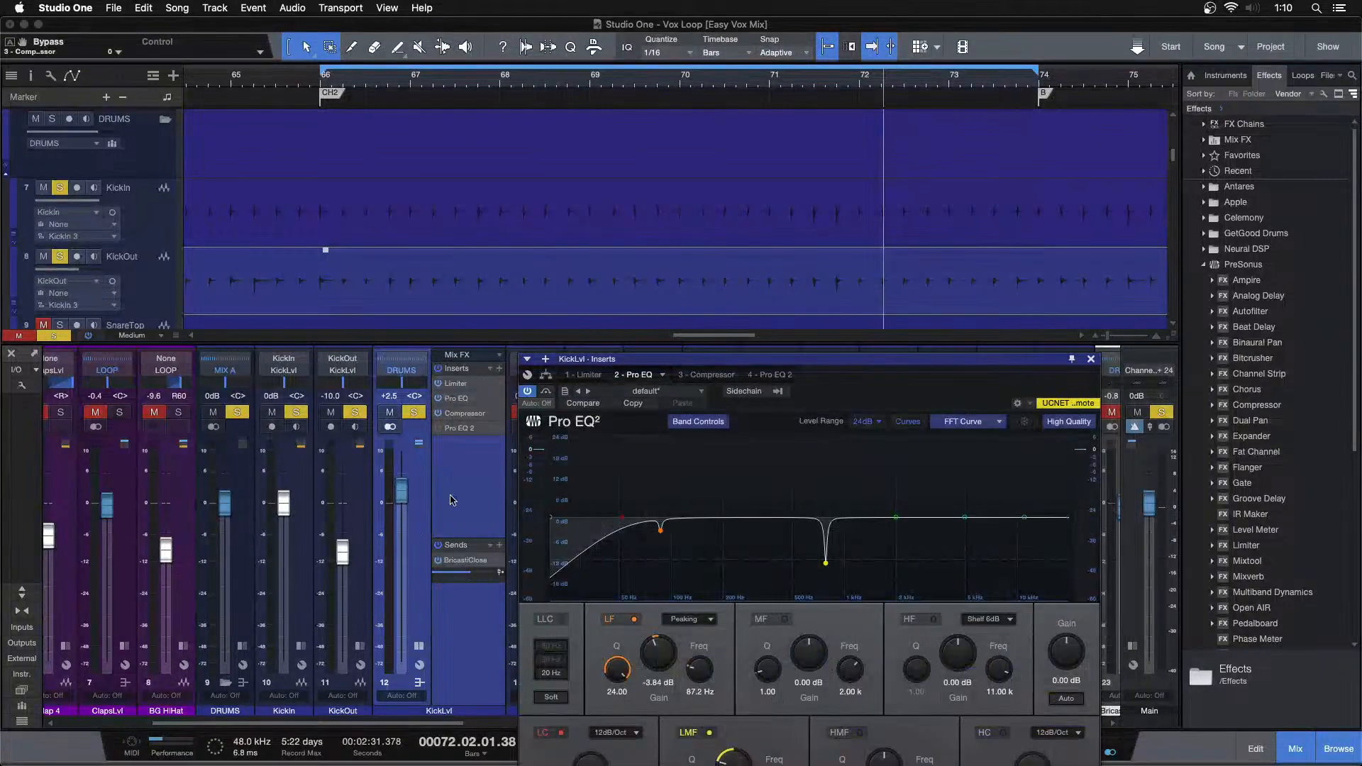
left_click(704, 375)
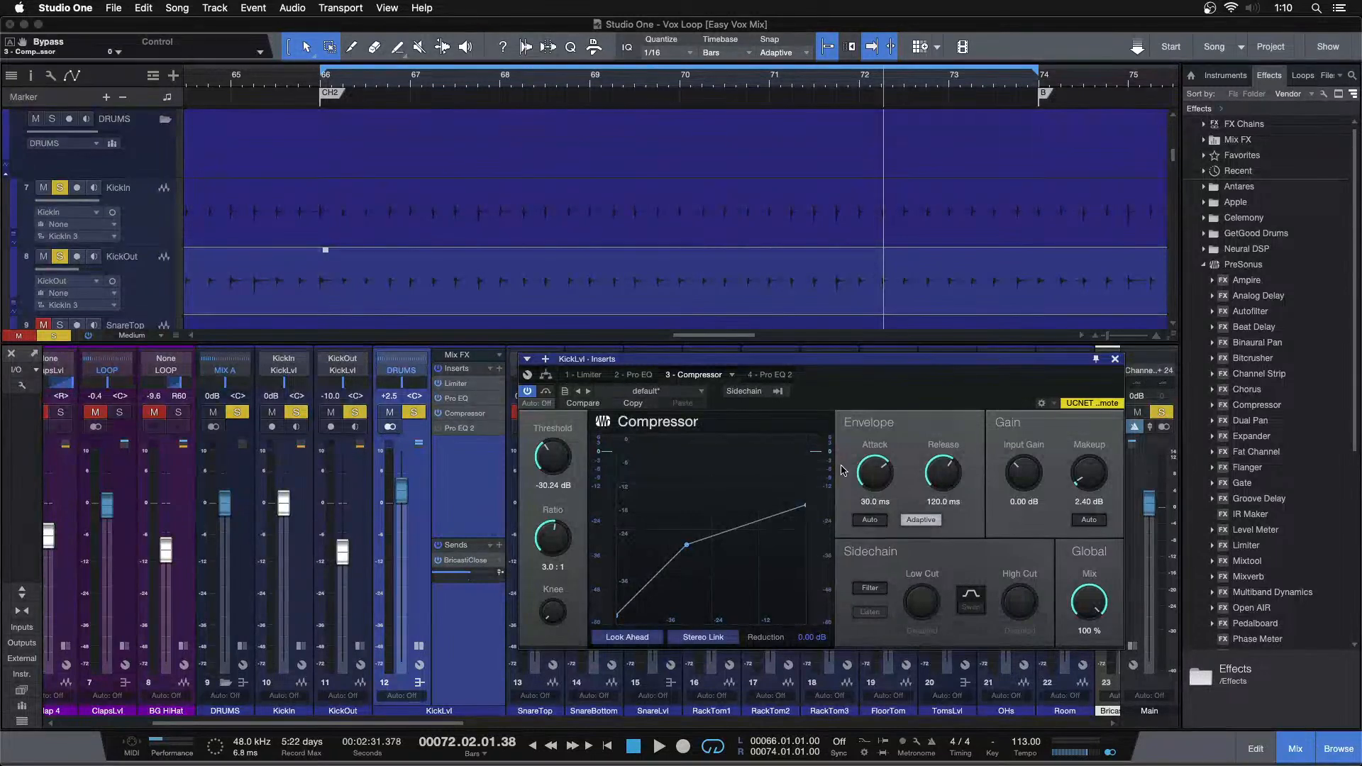
Bypass the Compressor, play the kick loop from its start, re-engage the Compressor during playback and stop
left_click(545, 392)
key("KP_1")
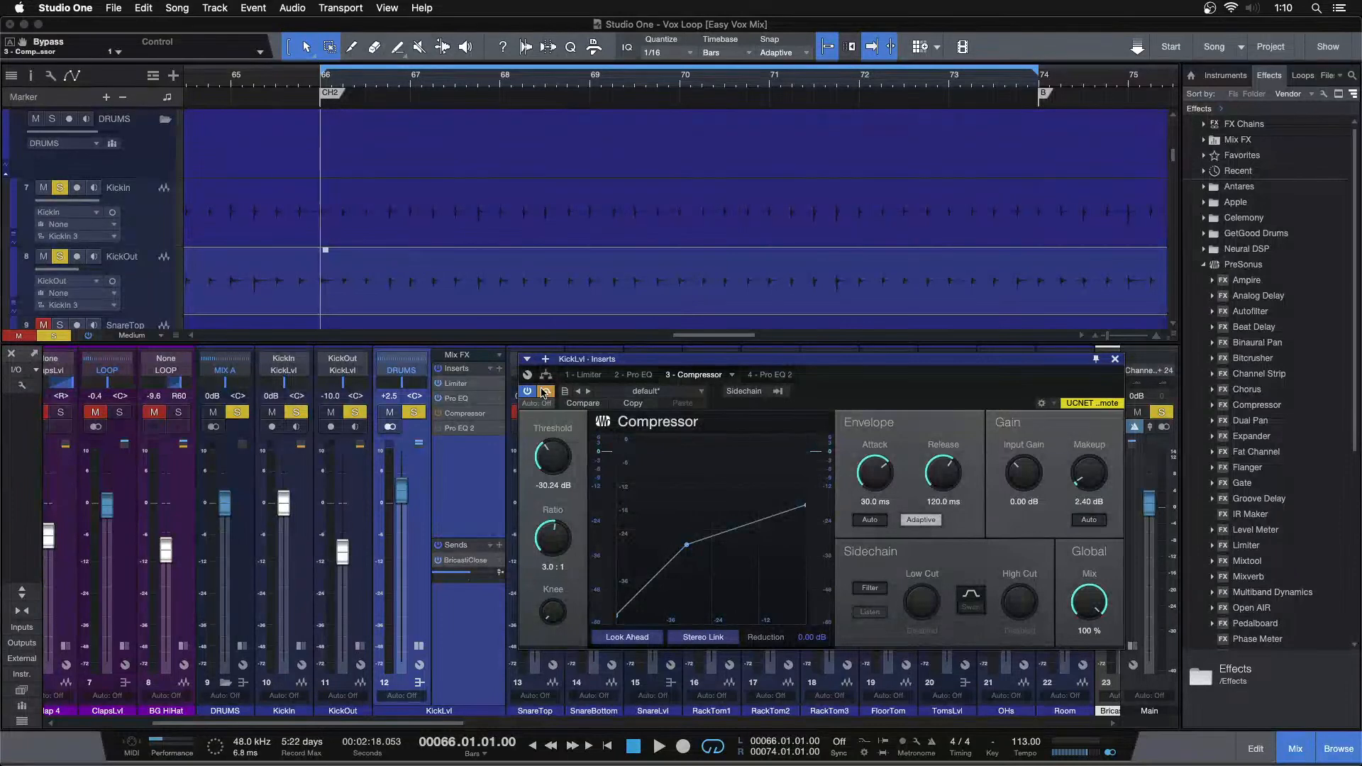
key("space")
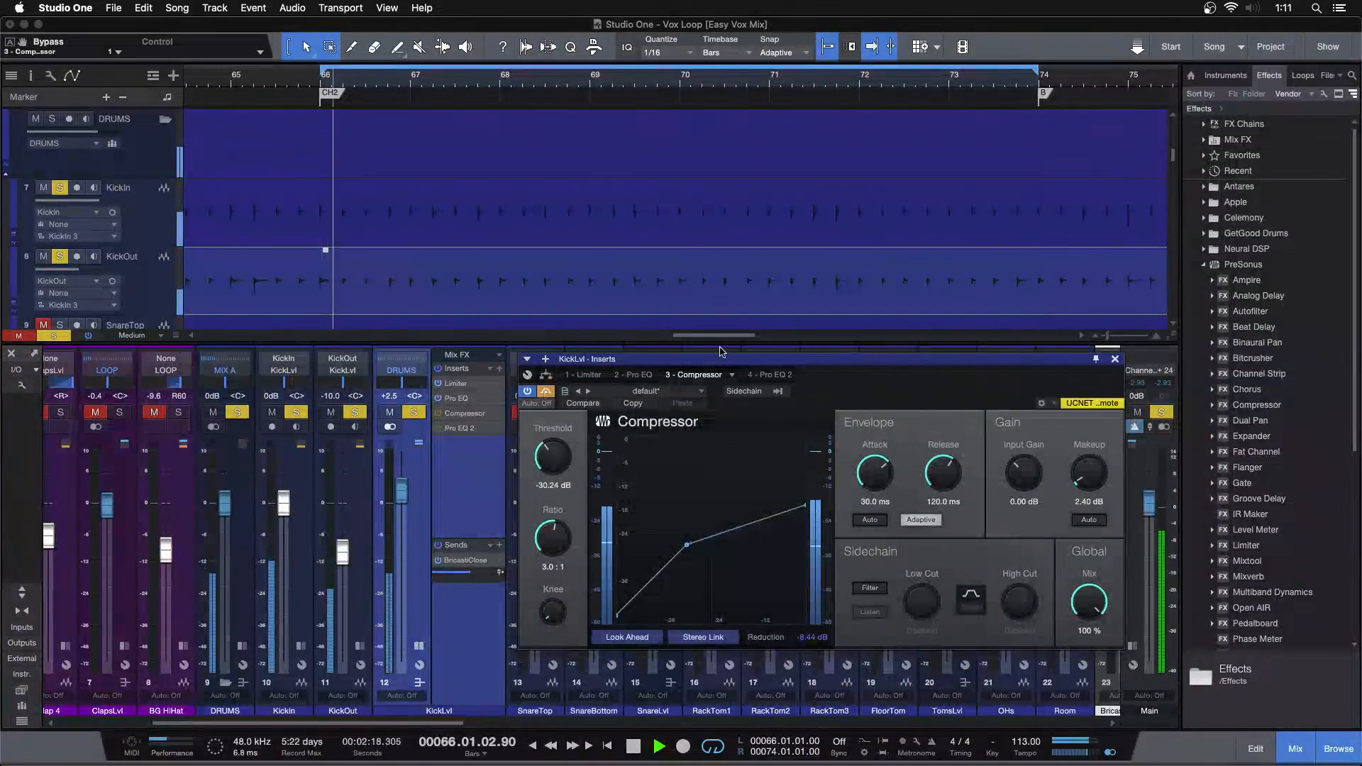
left_click(552, 393)
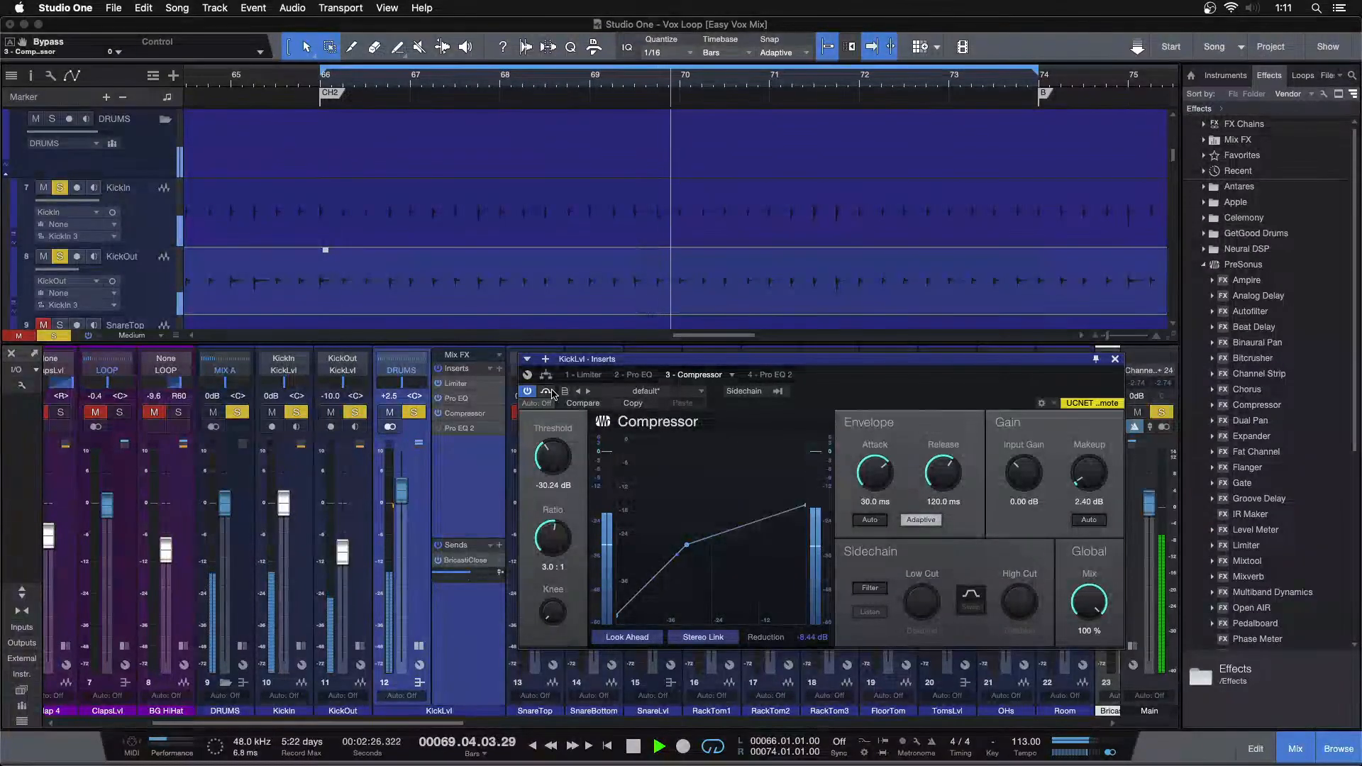
key("space")
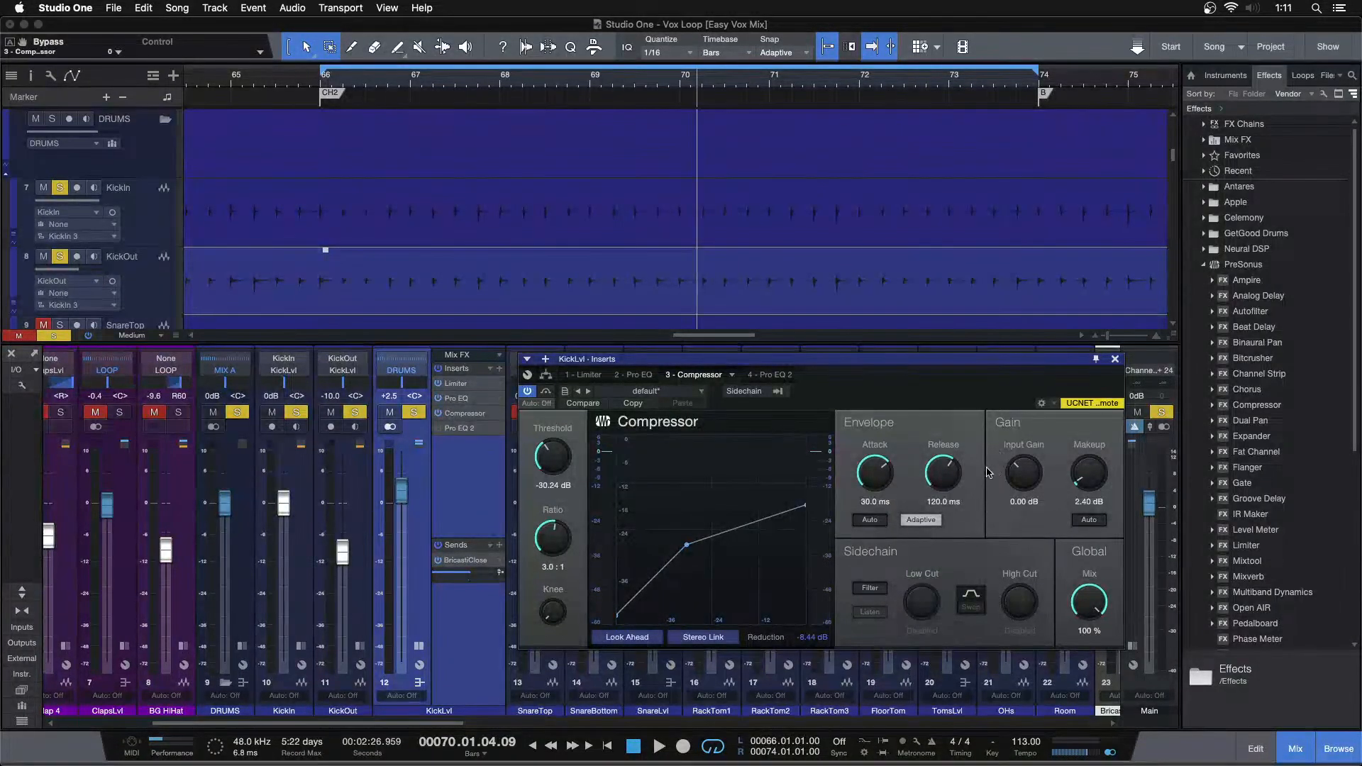
Review the KickLvl insert chain by viewing Pro EQ 2, the first Pro EQ and the Compressor
left_click_drag(874, 401, 917, 398)
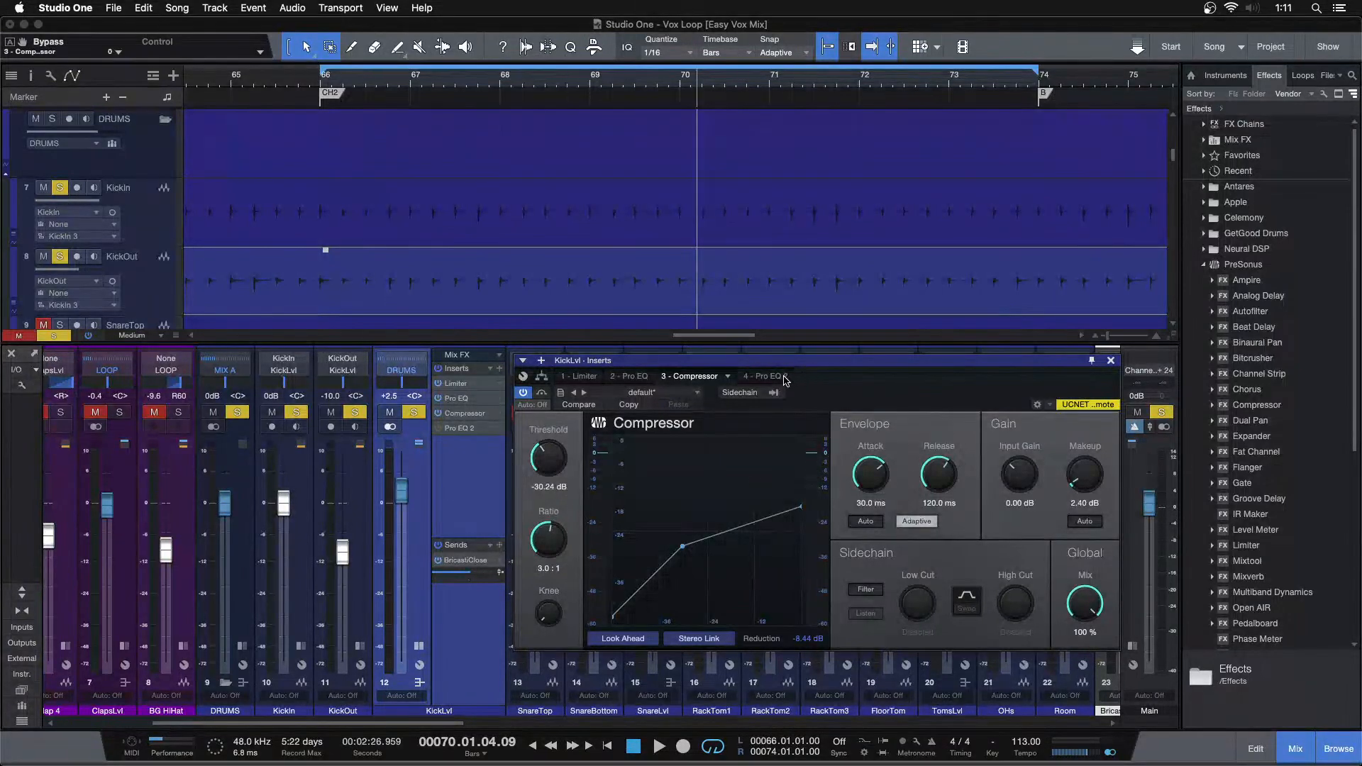
left_click(759, 376)
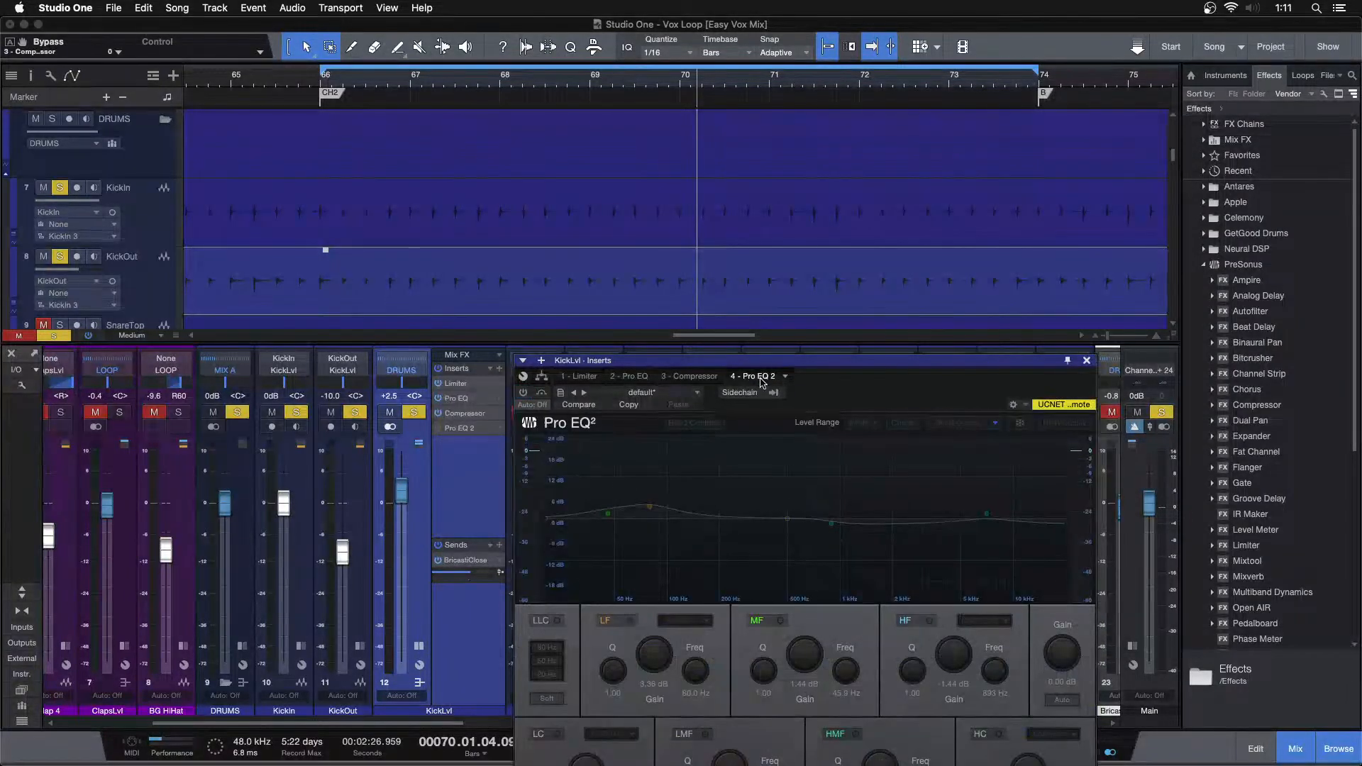
left_click(643, 380)
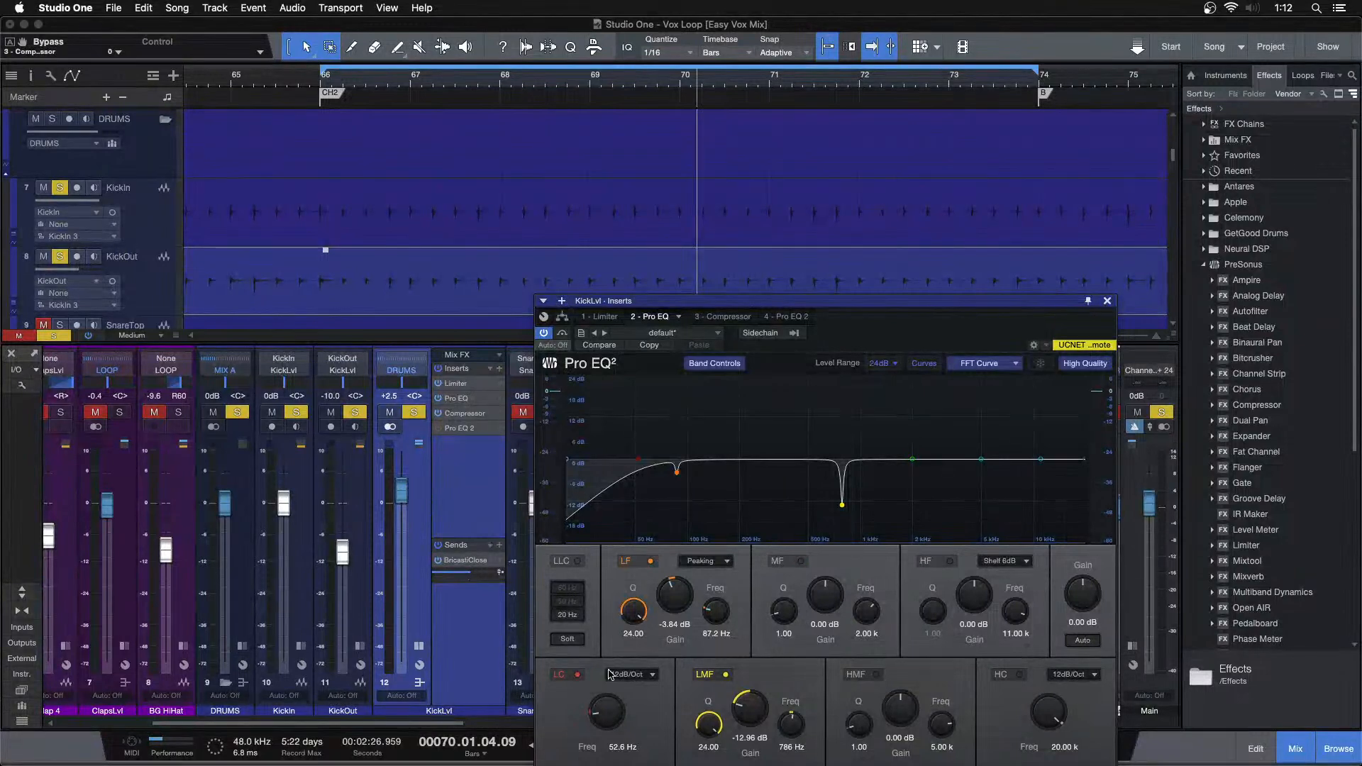
left_click(730, 316)
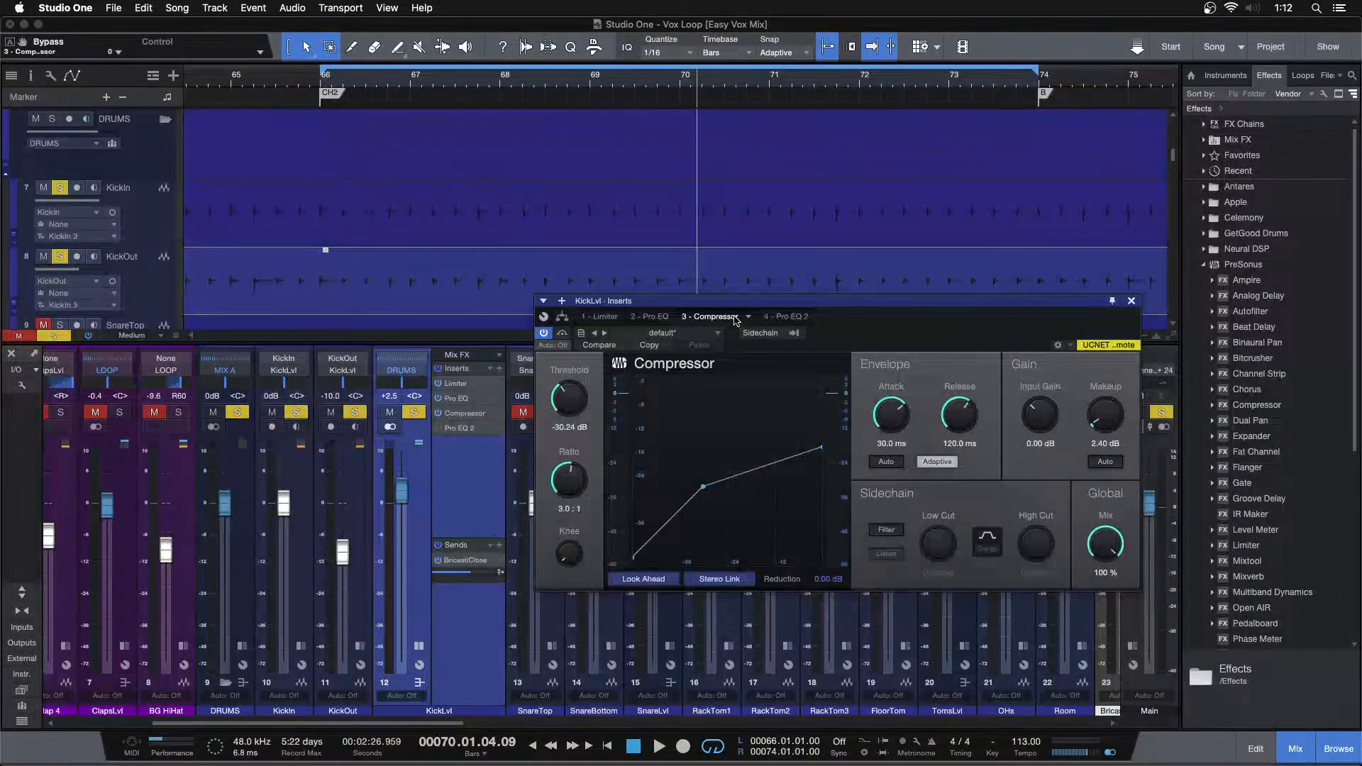
Open and activate Pro EQ 2, return to the loop start and switch off its LF, MF and HMF bands
left_click(787, 317)
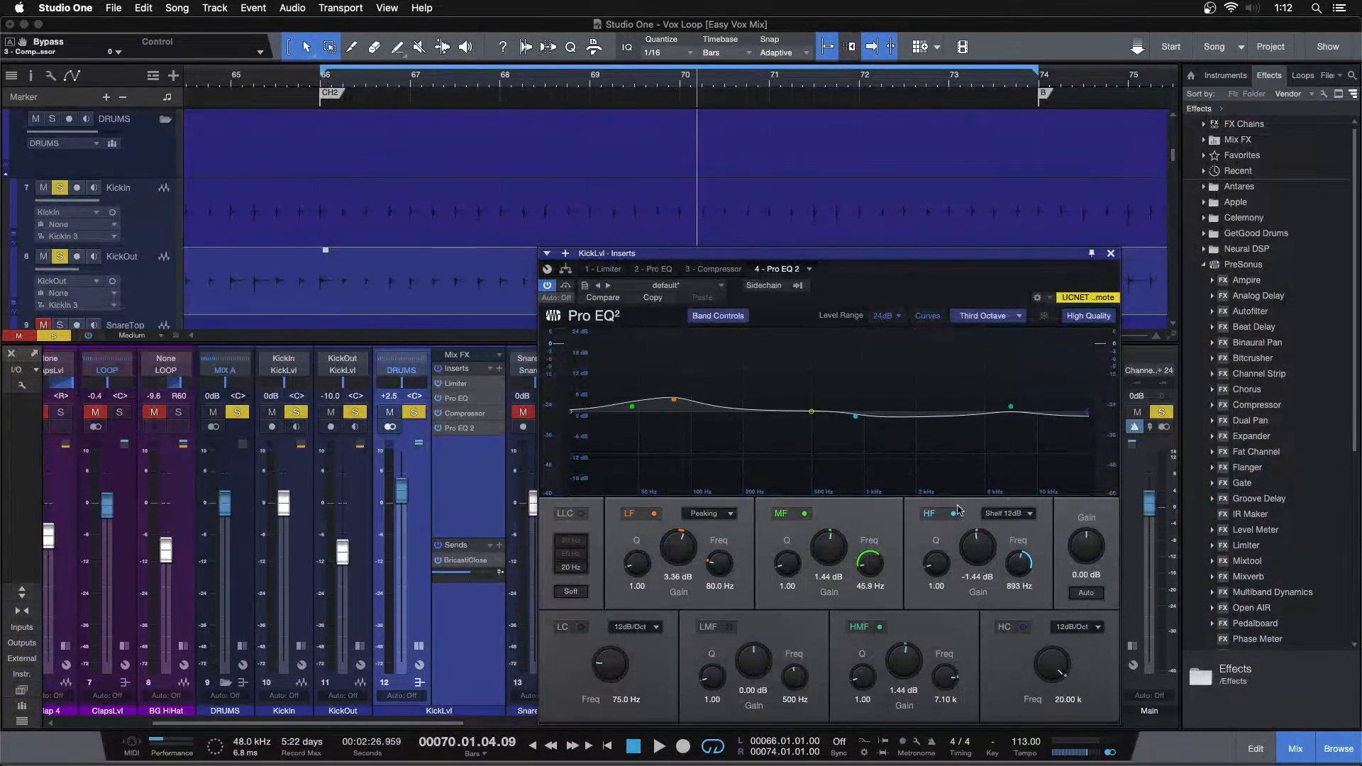
key("KP_1")
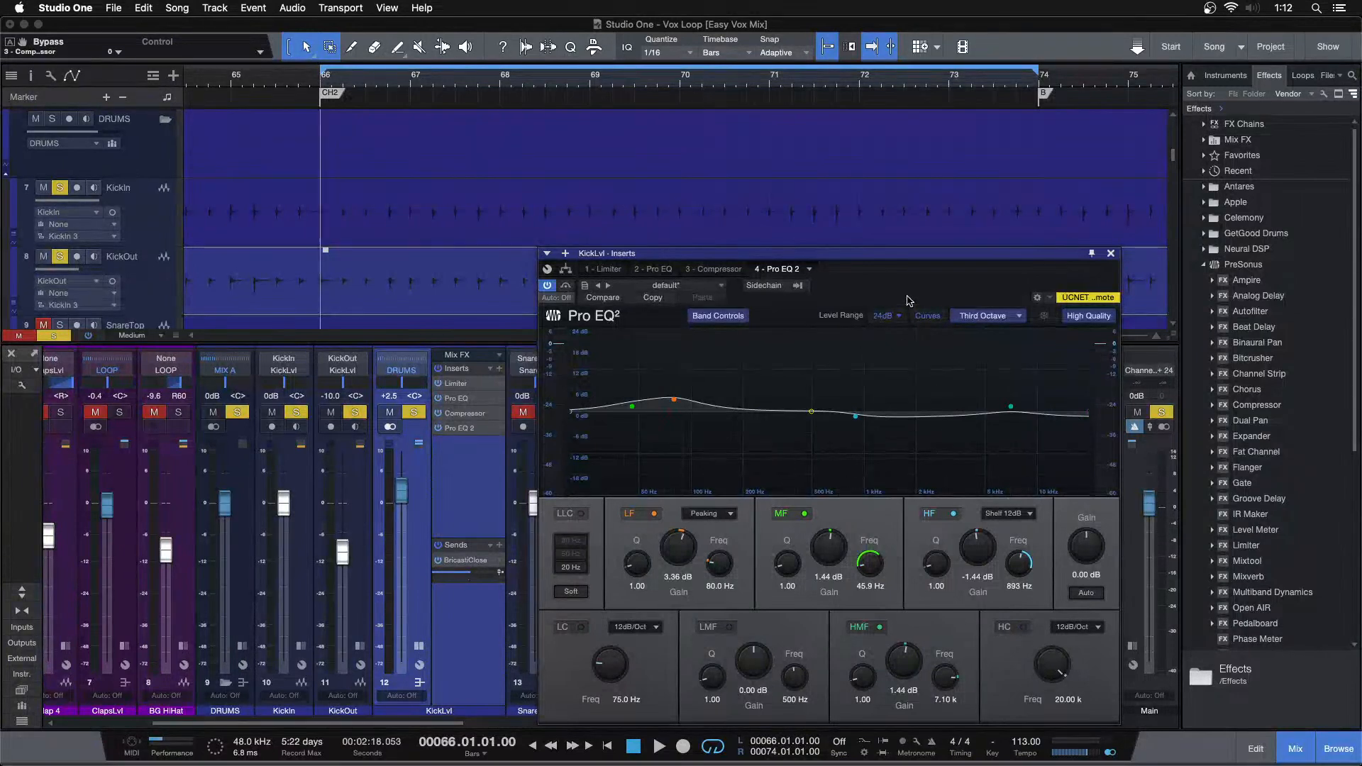
left_click(653, 513)
left_click(803, 513)
left_click(873, 628)
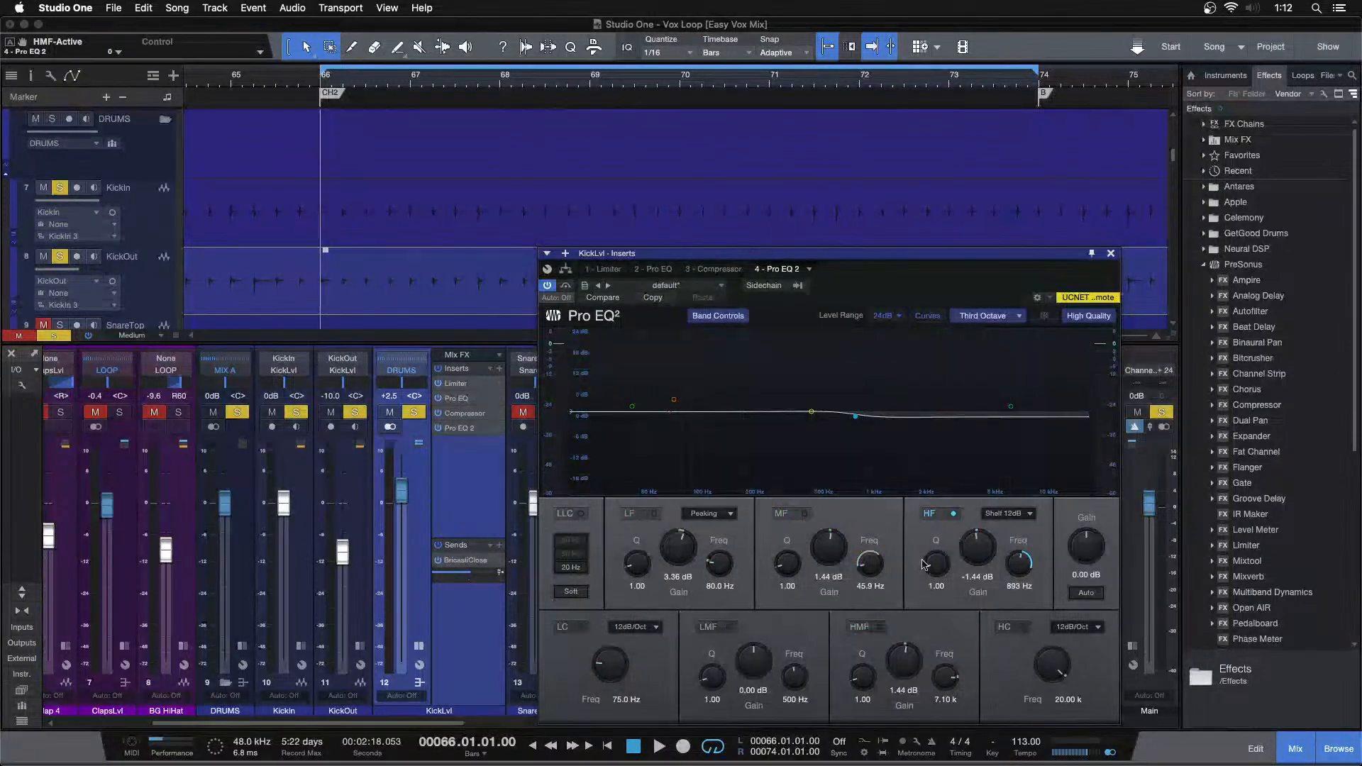
Toggle Pro EQ 2's HF shelf off and on to compare the curve, leaving the band on
left_click(942, 517)
left_click(942, 517)
left_click(942, 517)
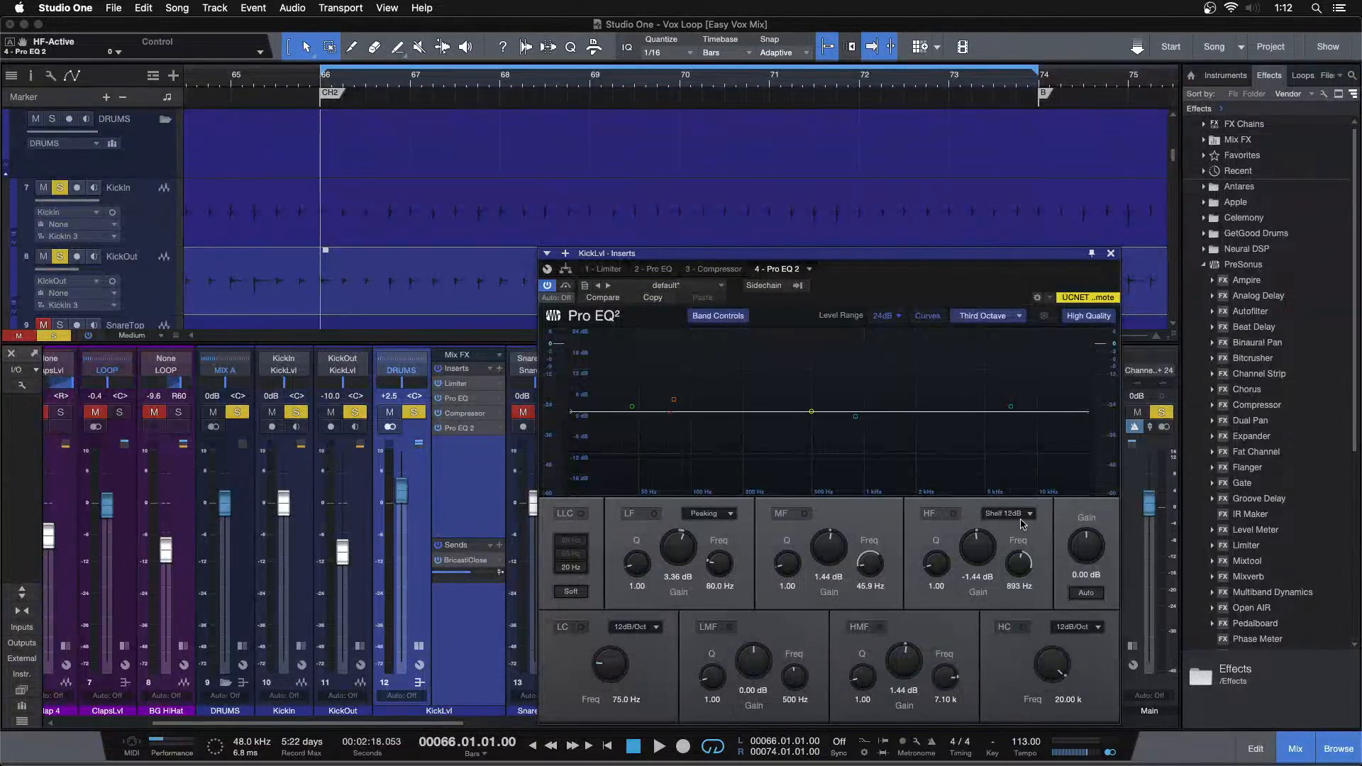
left_click(951, 513)
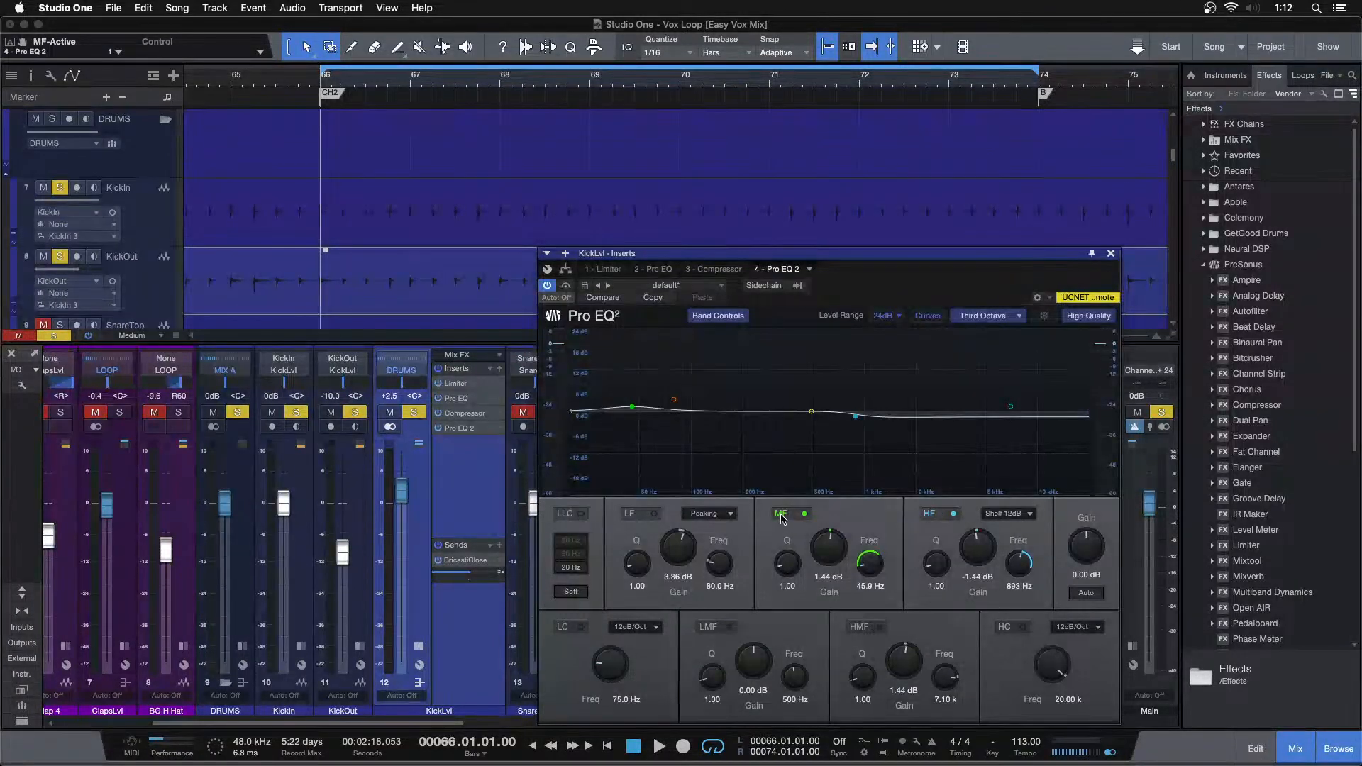
Switch off Pro EQ 2's HF shelf, play the kick loop, compare the shelf on and off, and stop with it on
left_click(940, 519)
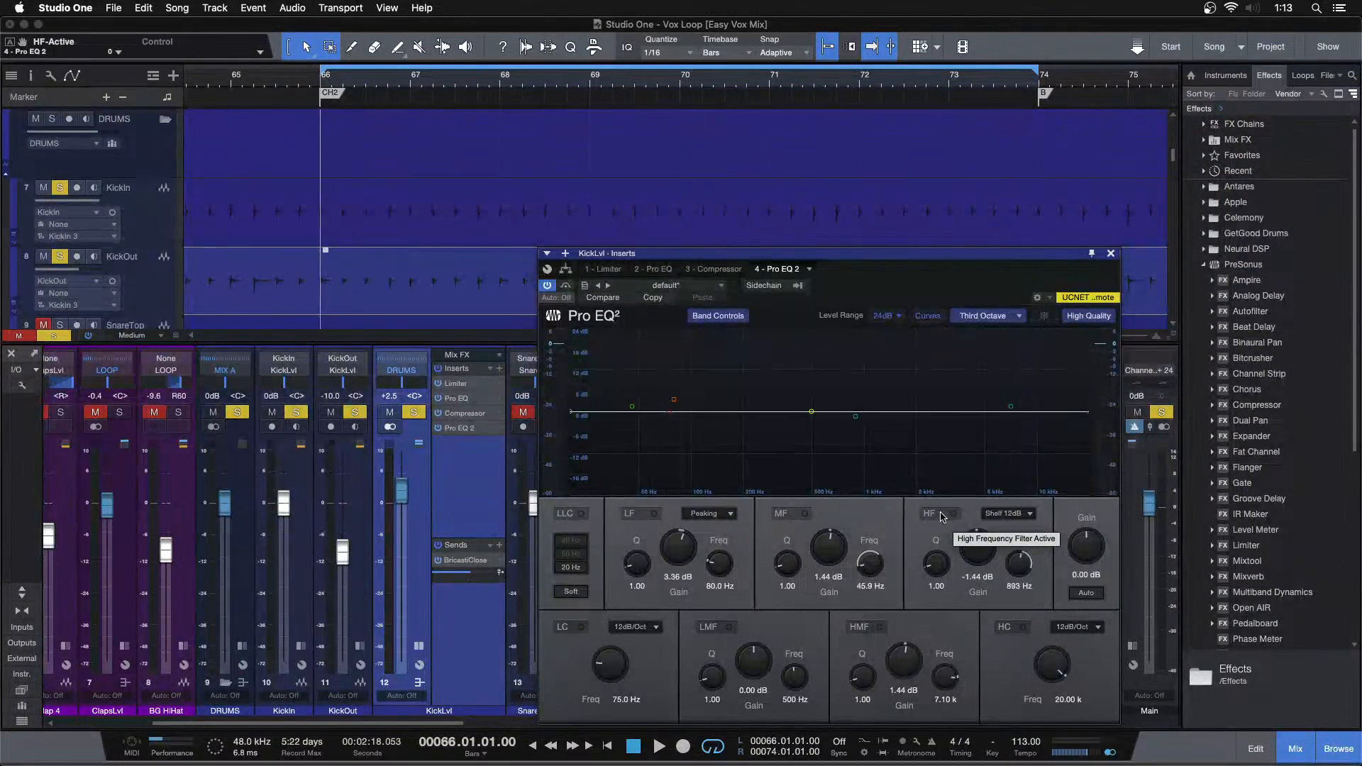
key("space")
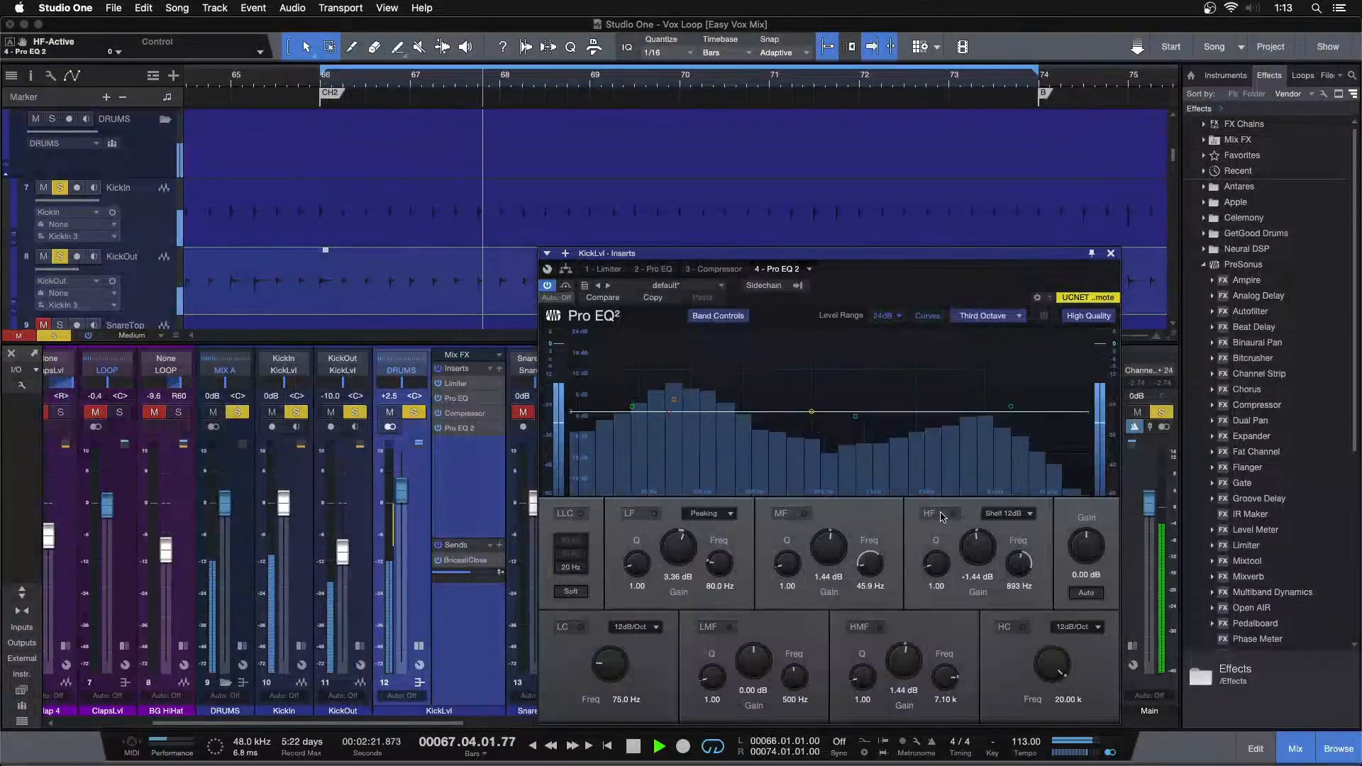
left_click(942, 517)
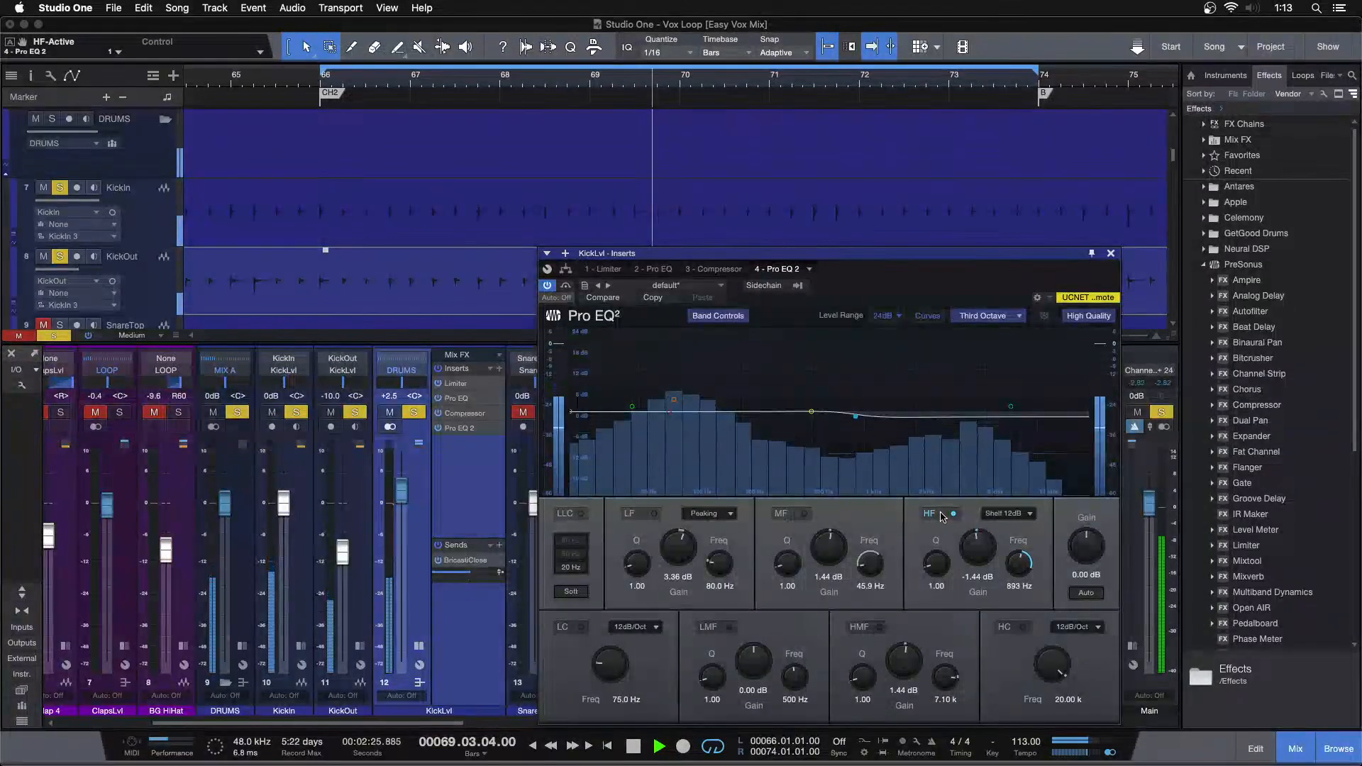
left_click(942, 517)
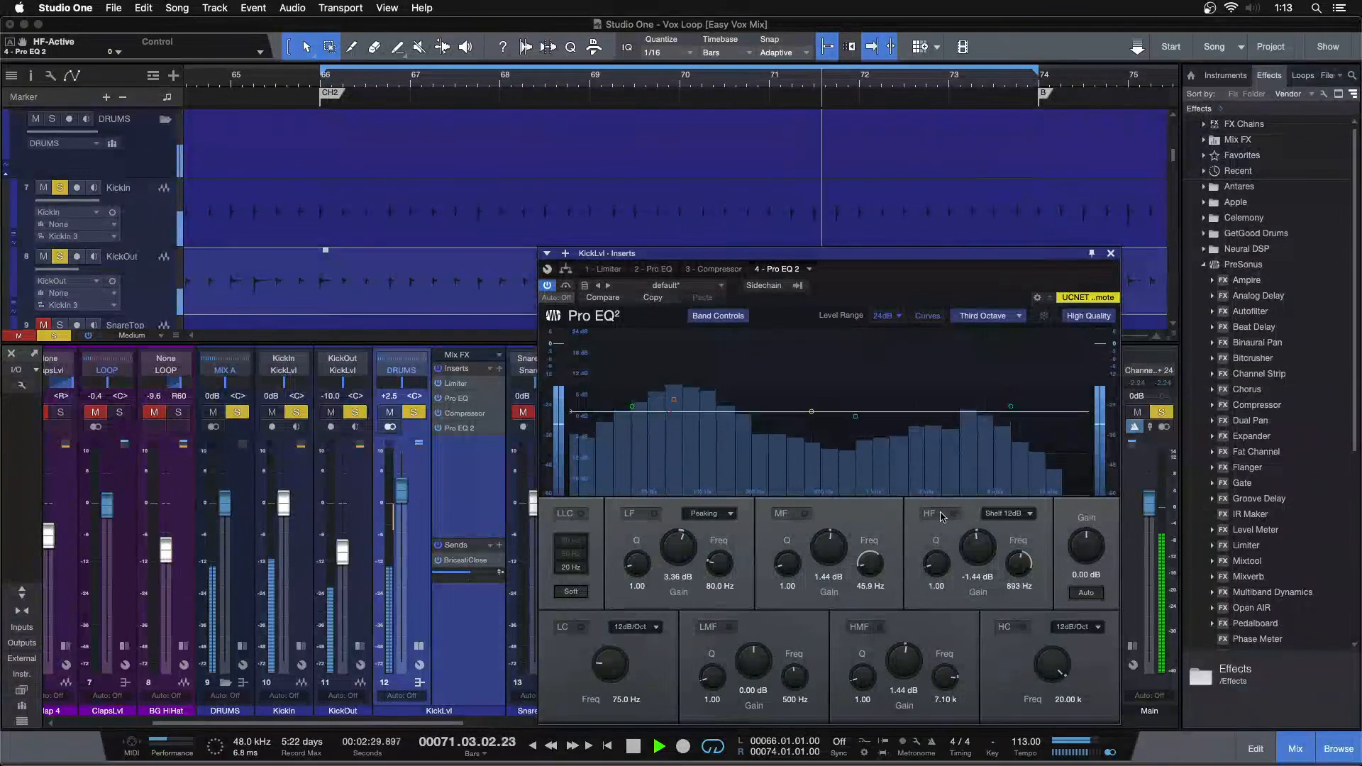
left_click(942, 518)
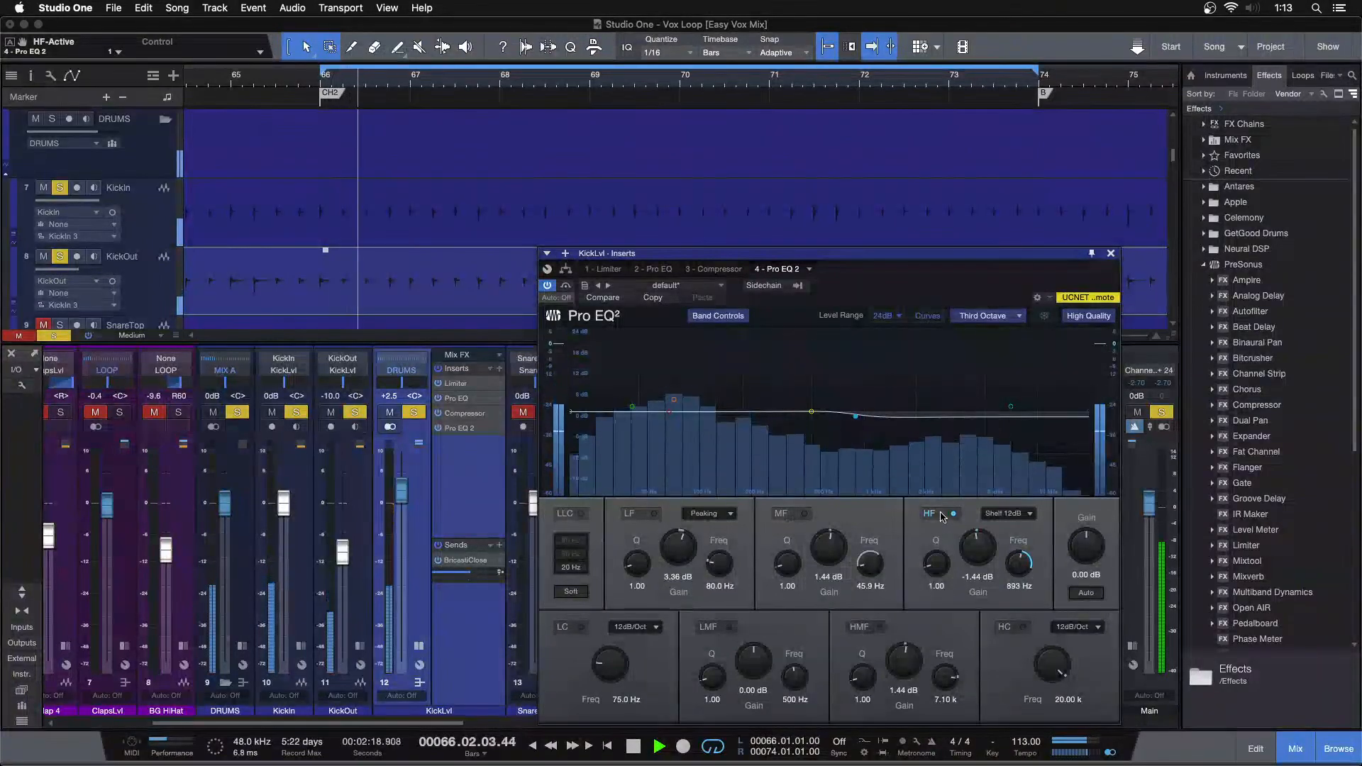
key("space")
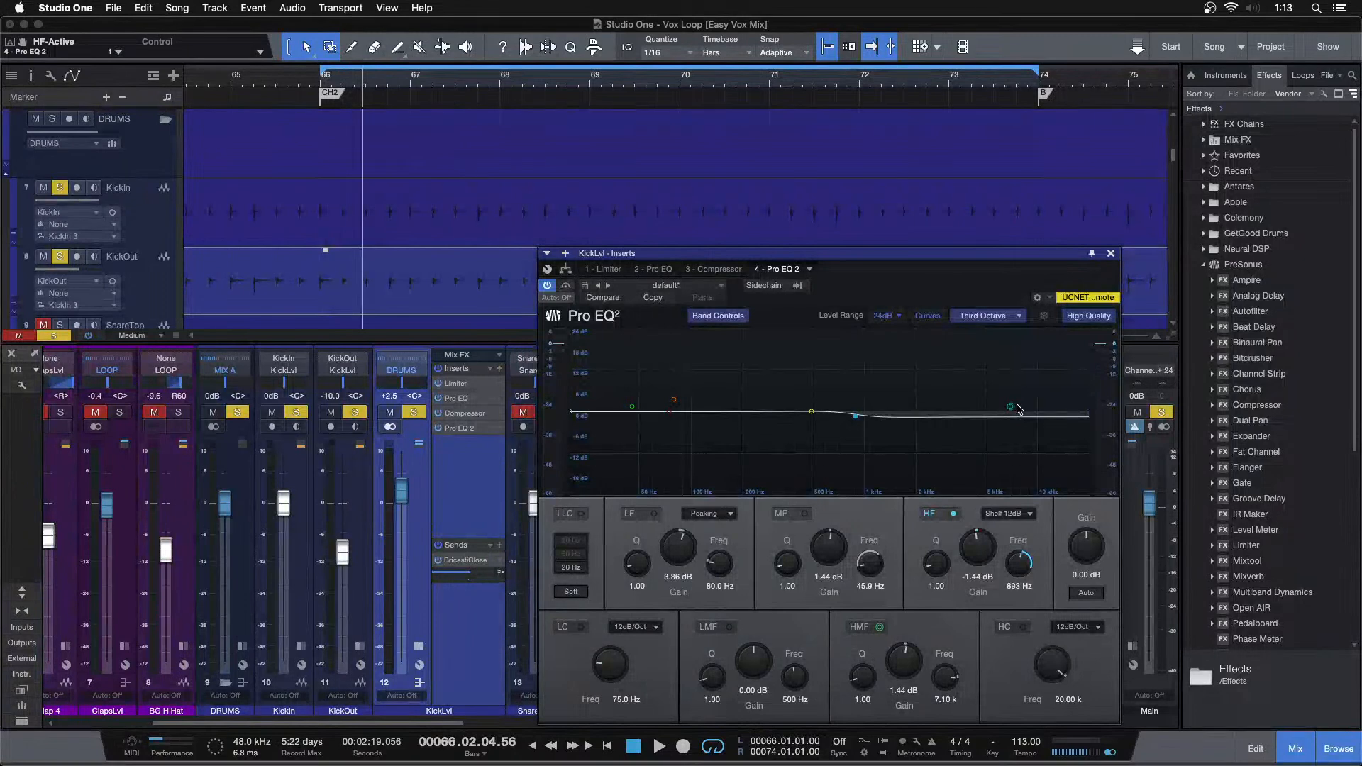
Toggle Pro EQ 2's HMF band to compare the curve, leaving the band off
left_click(880, 628)
left_click(862, 629)
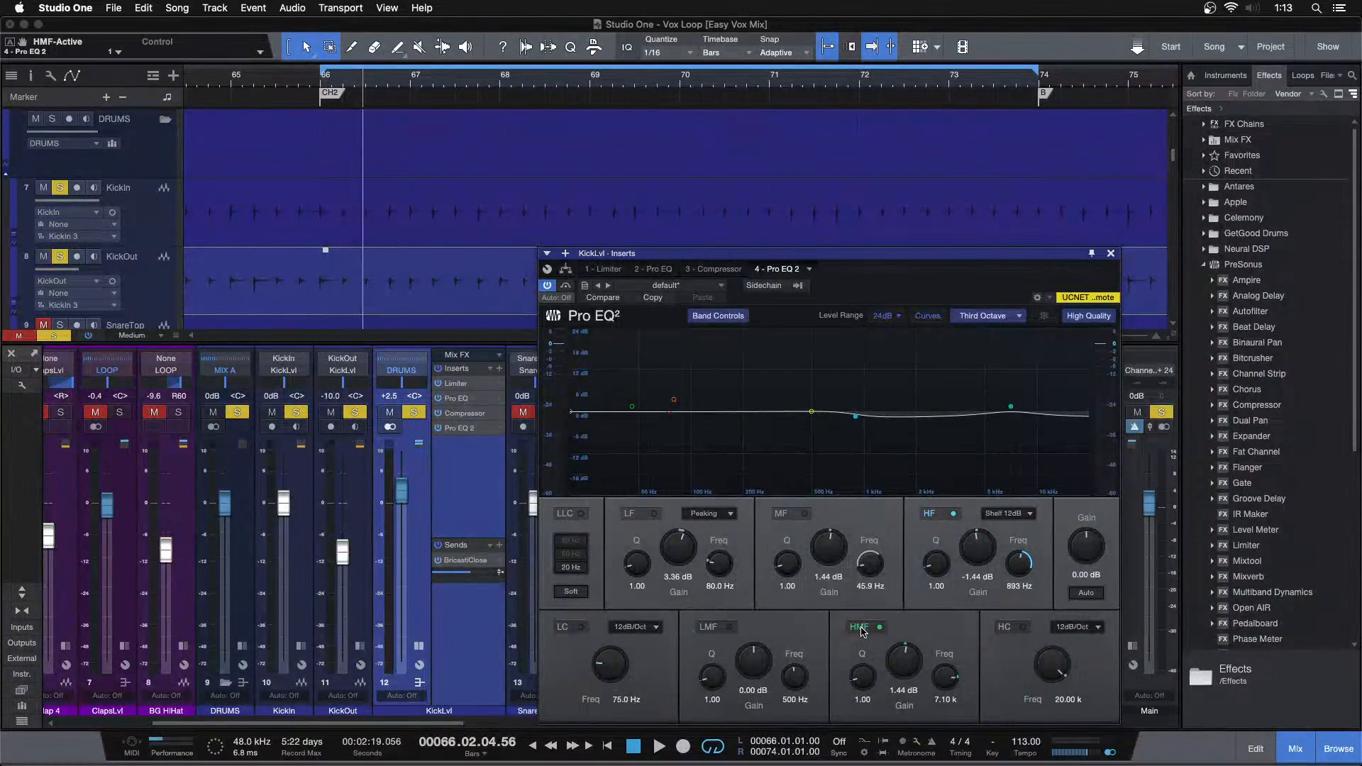
left_click(862, 629)
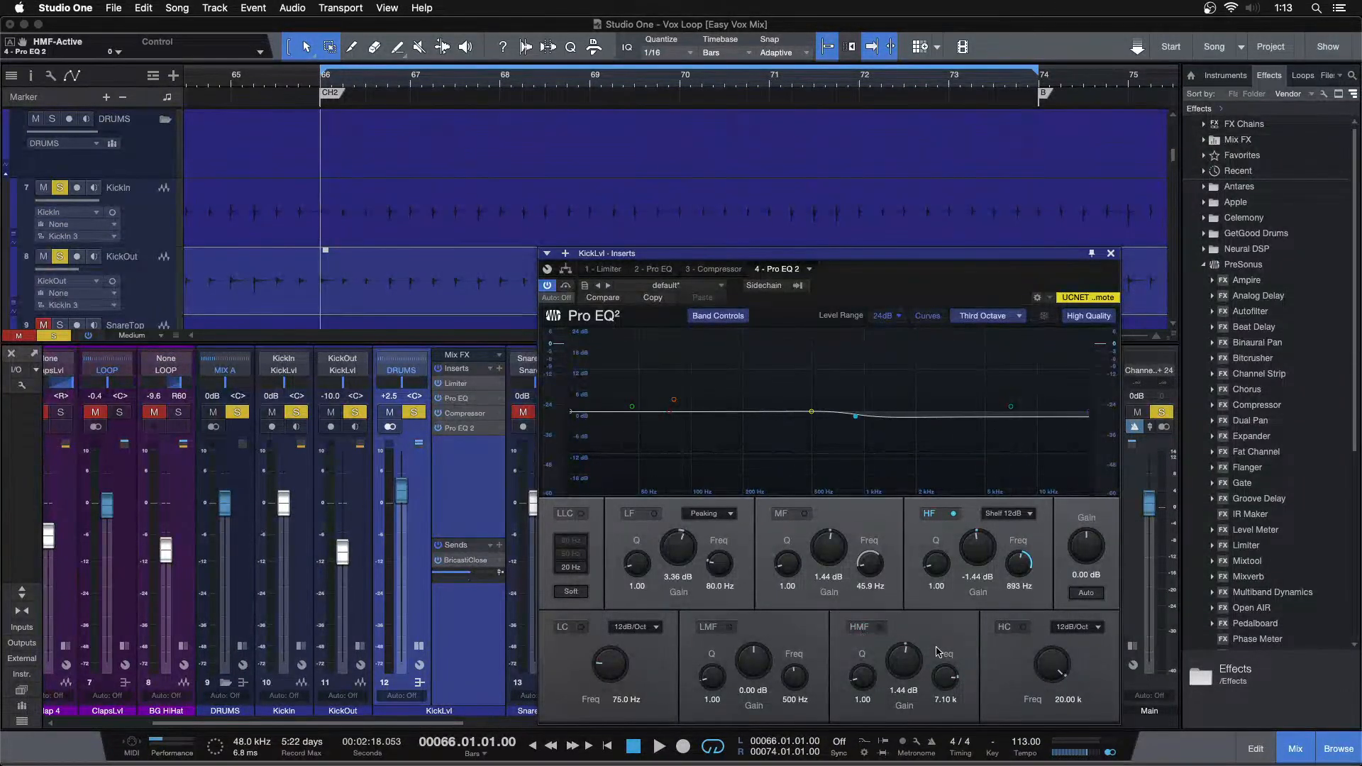
Play the kick loop from its start, compare the HMF band on and off, and stop with the band on
key("space")
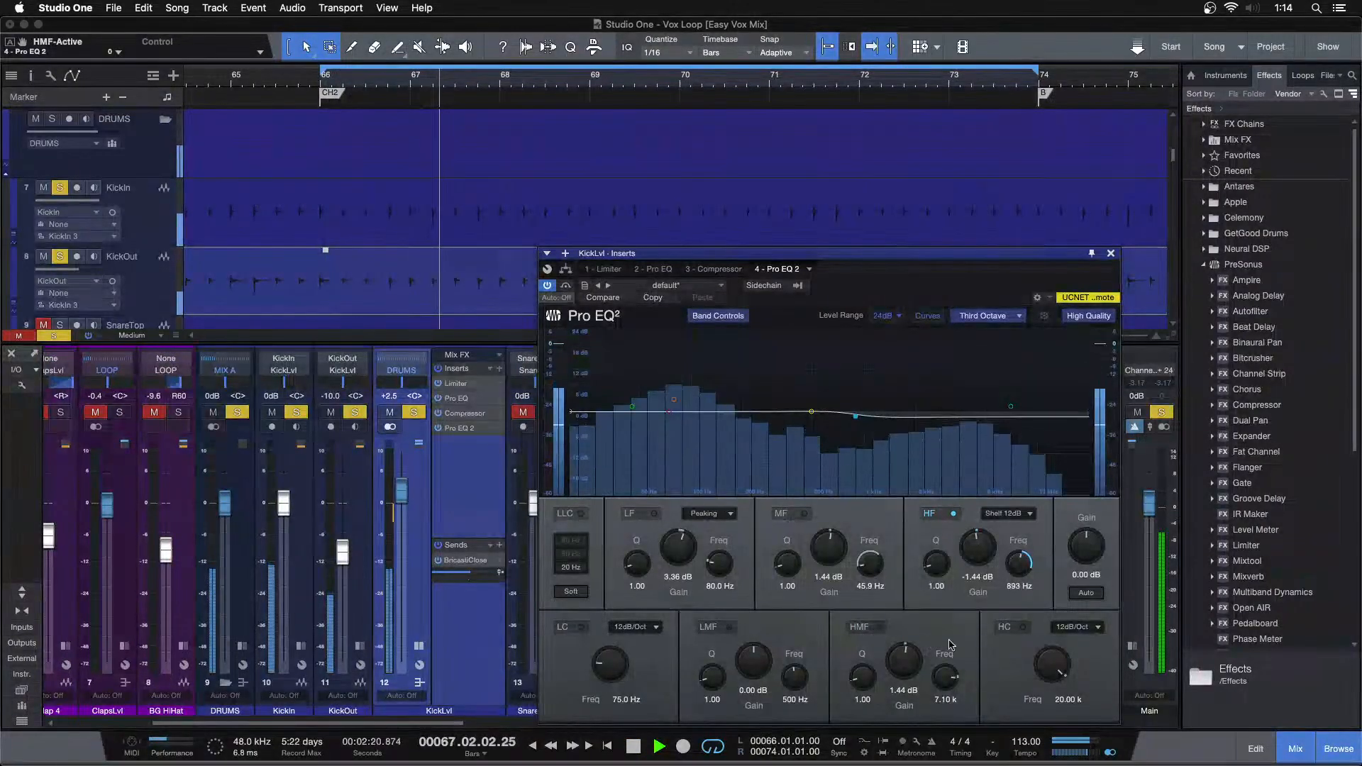
left_click(862, 627)
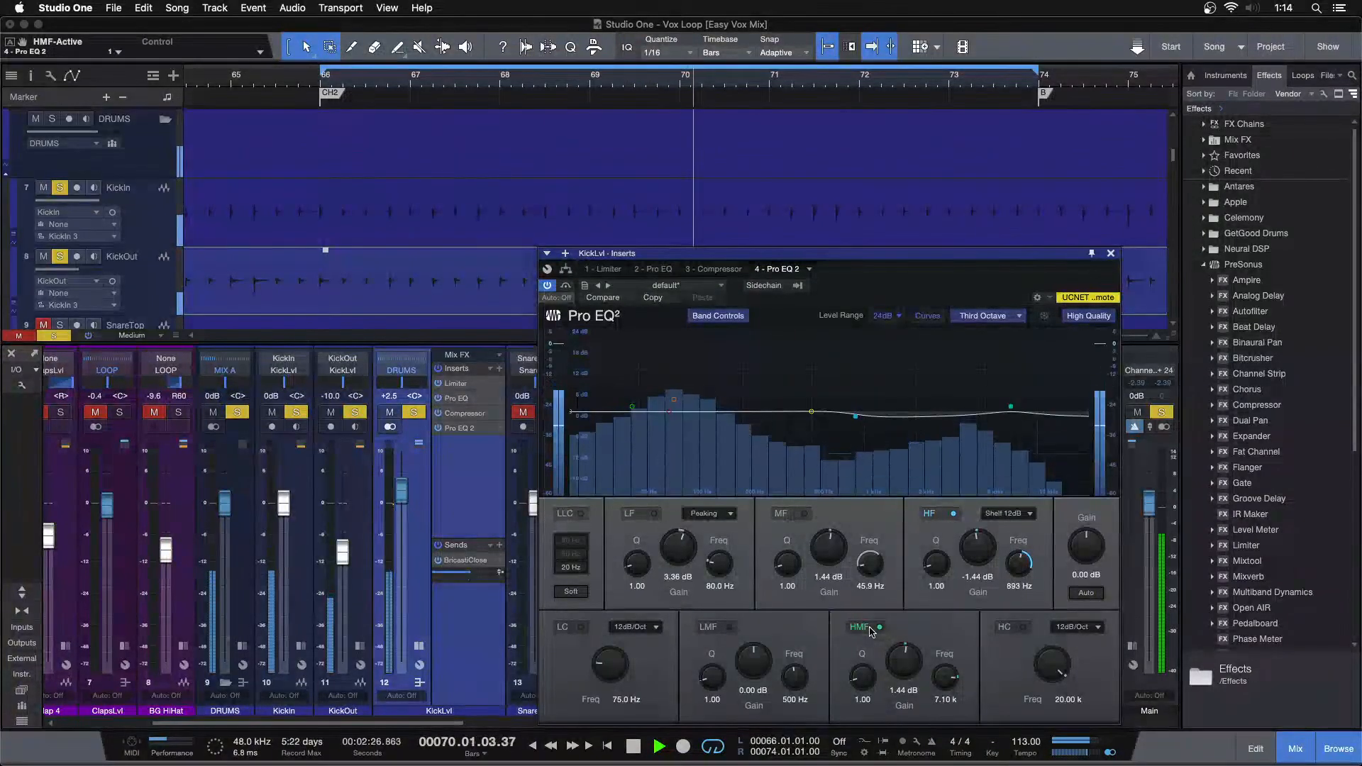
left_click(869, 628)
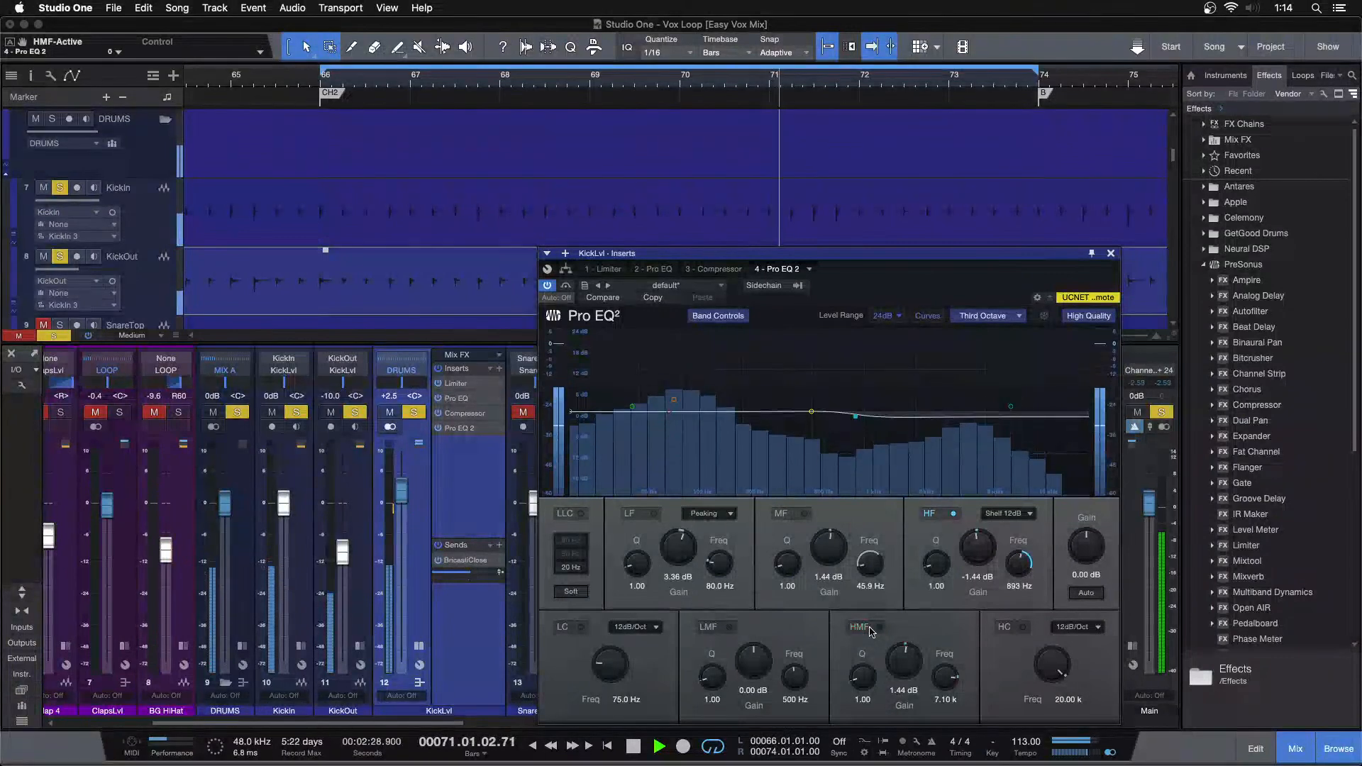
left_click(872, 629)
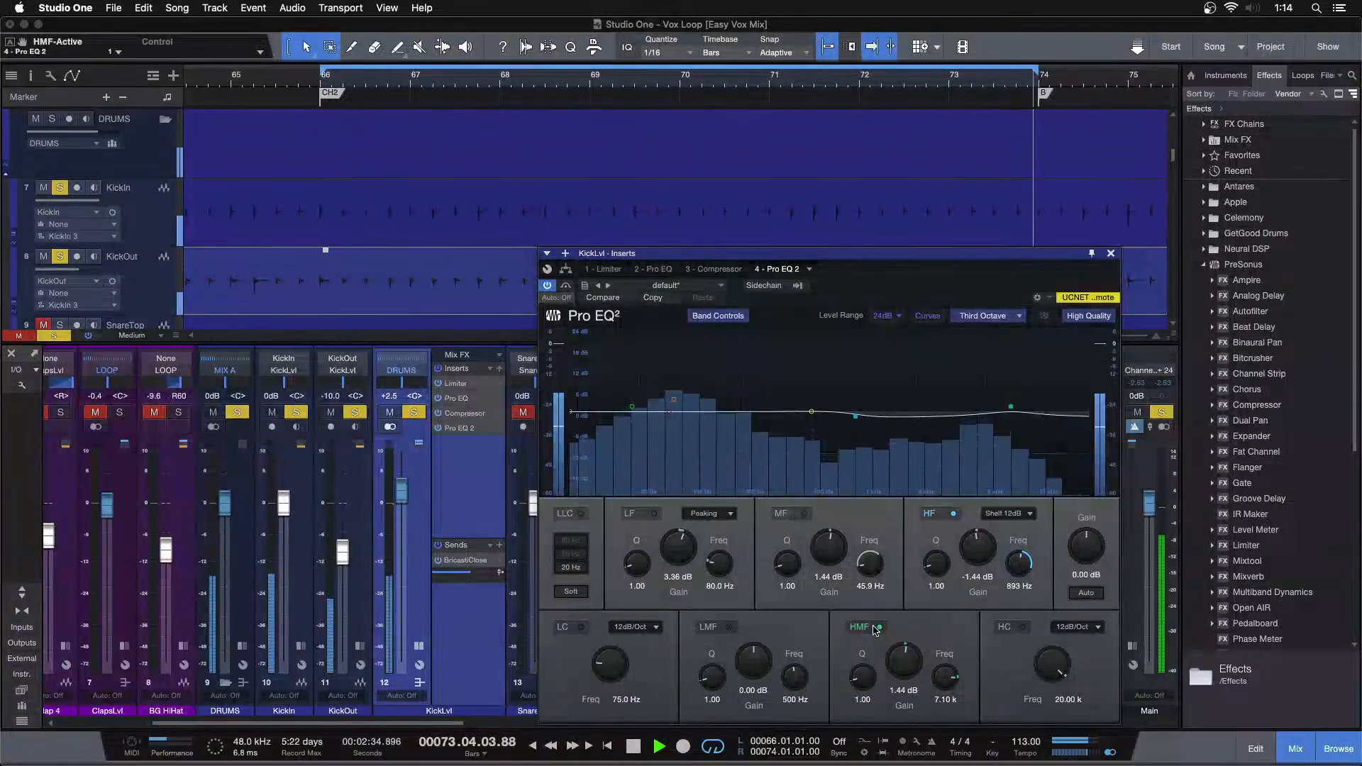
key("space")
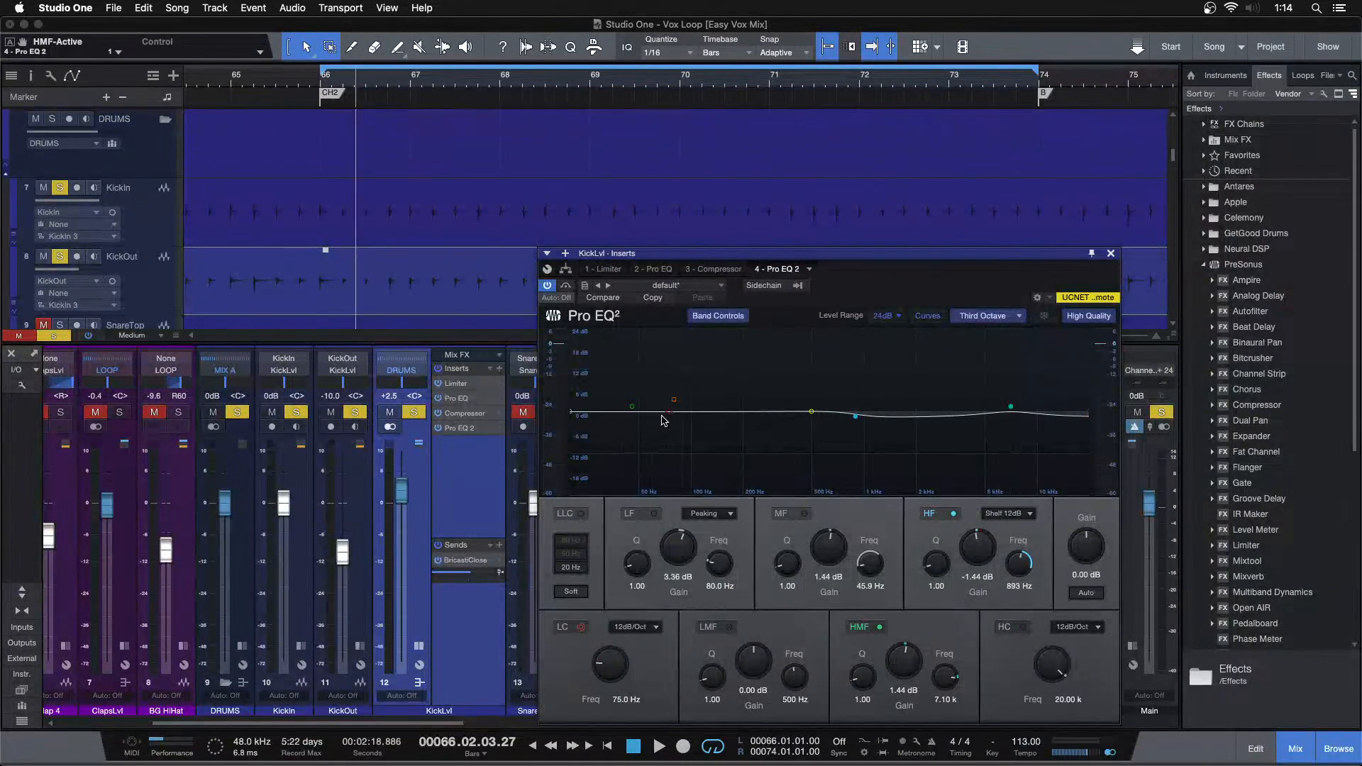
Toggle Pro EQ 2's LF peaking band to compare the curve, leaving the band off
left_click(647, 515)
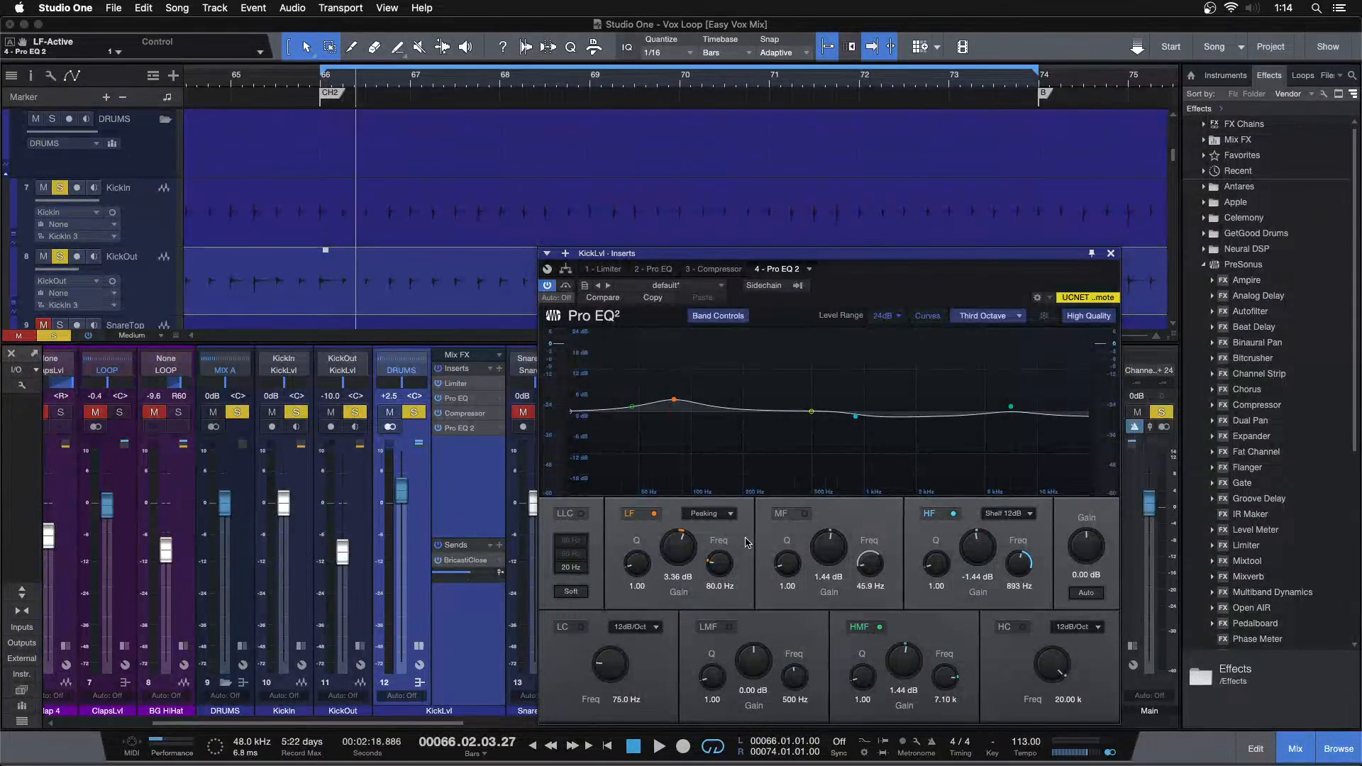
left_click(624, 515)
left_click(645, 517)
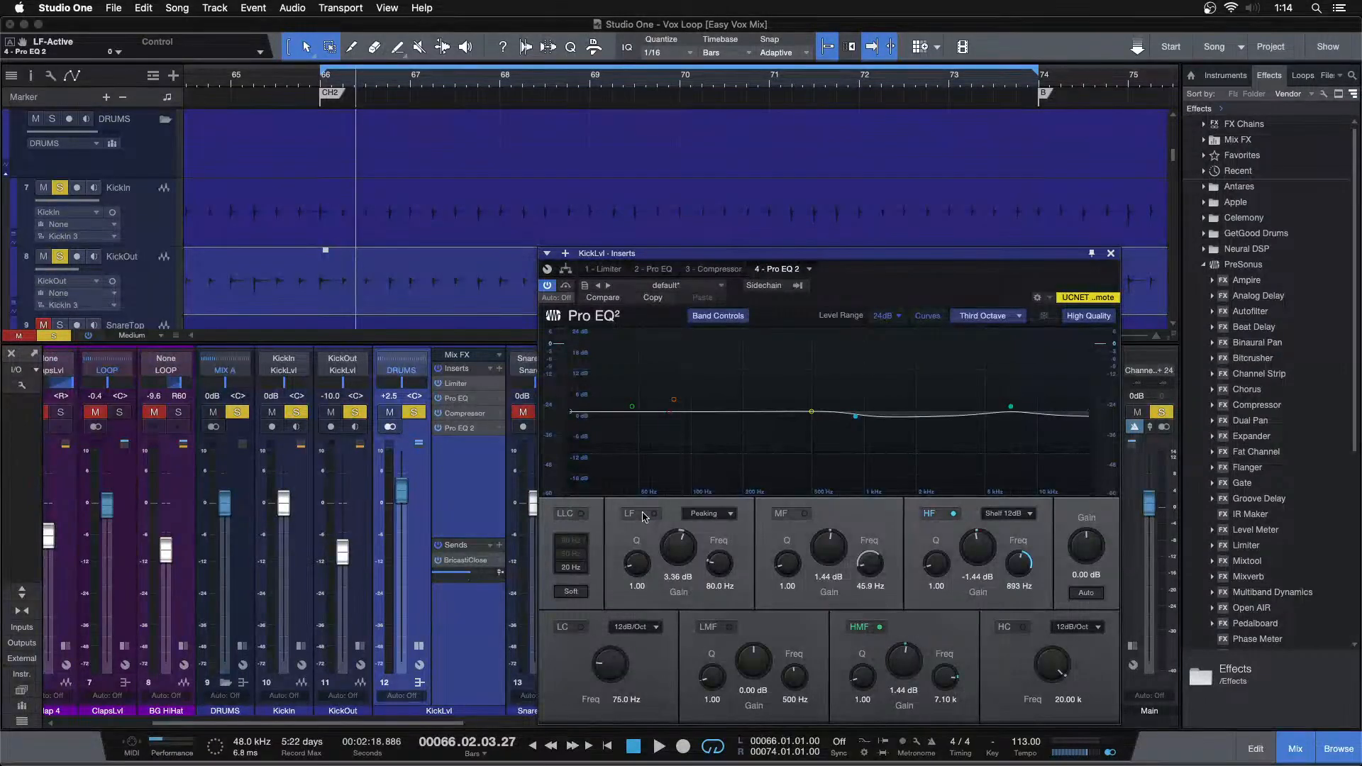
left_click(645, 517)
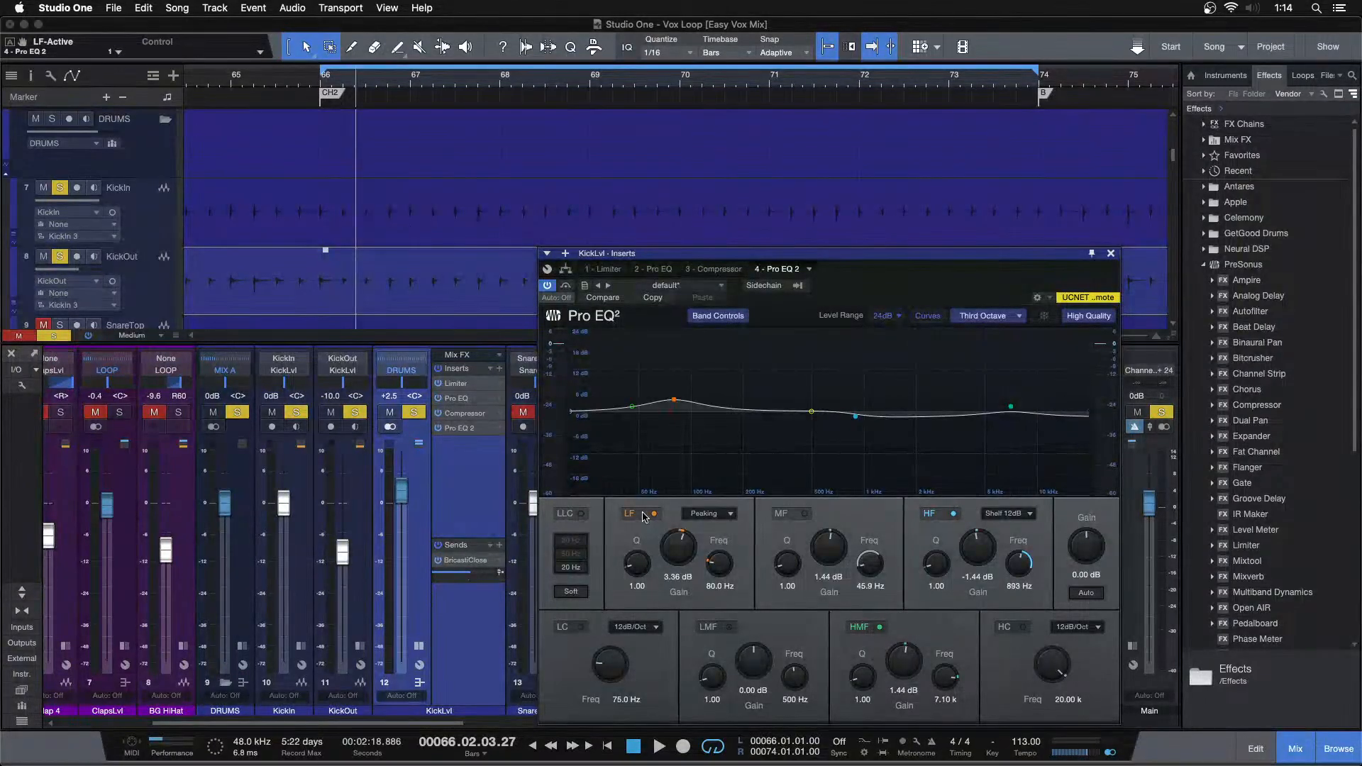
left_click(645, 517)
Play the kick loop from its start, compare the LF band on and off, and stop with the band on
key("KP_0")
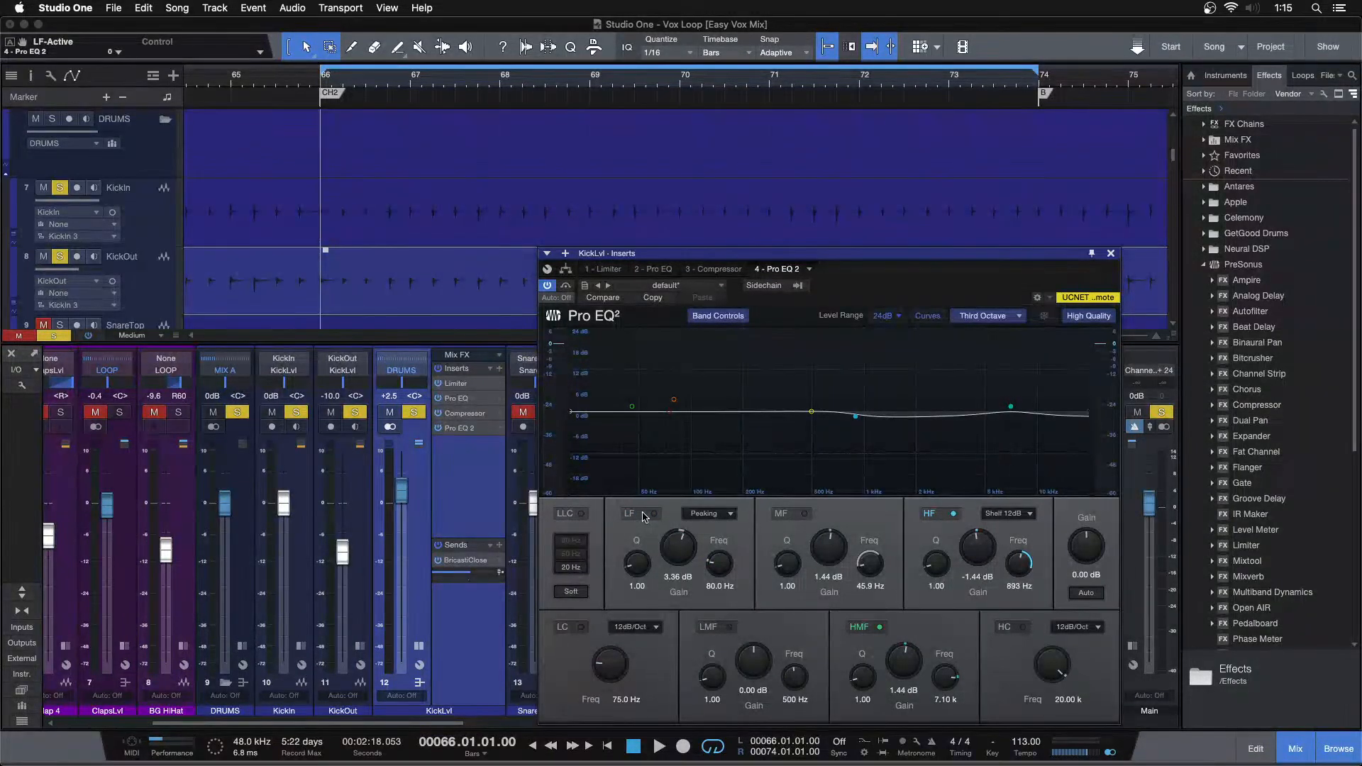
key("space")
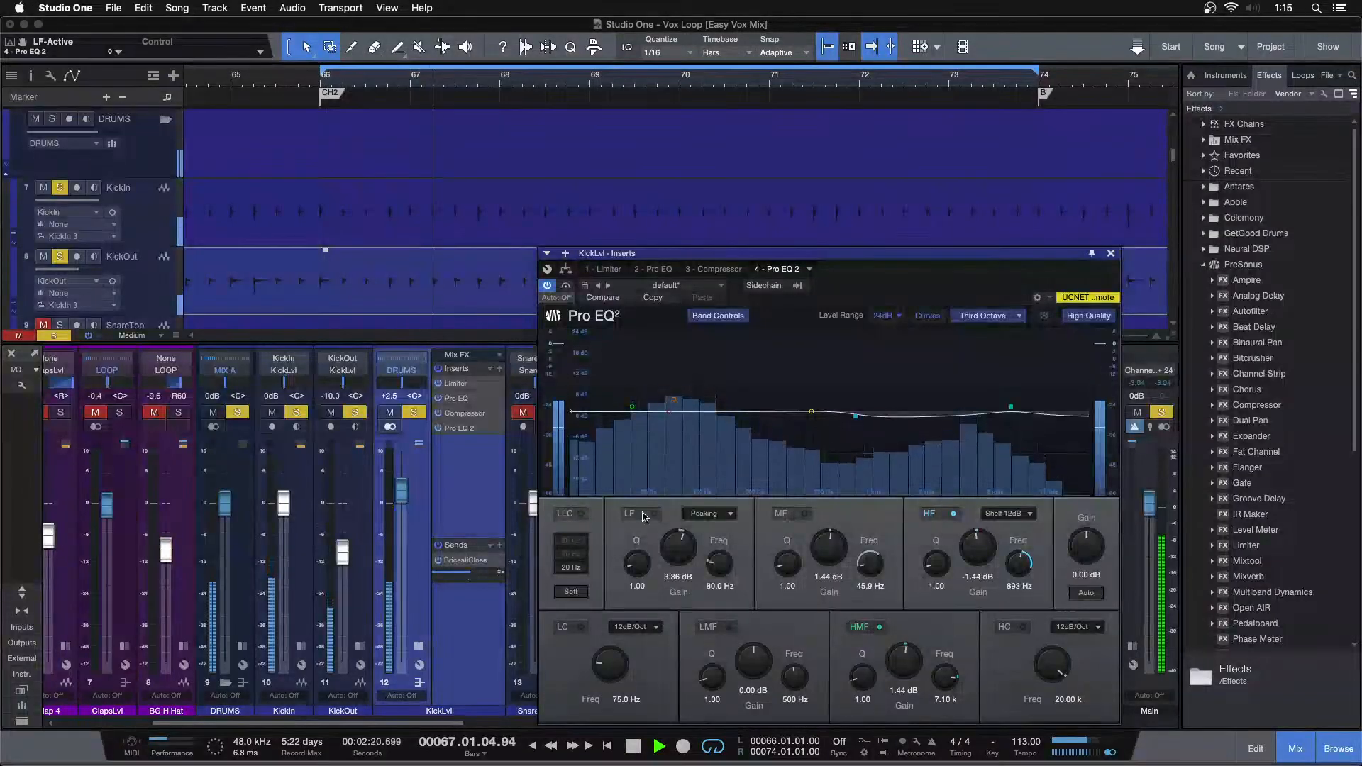
left_click(644, 517)
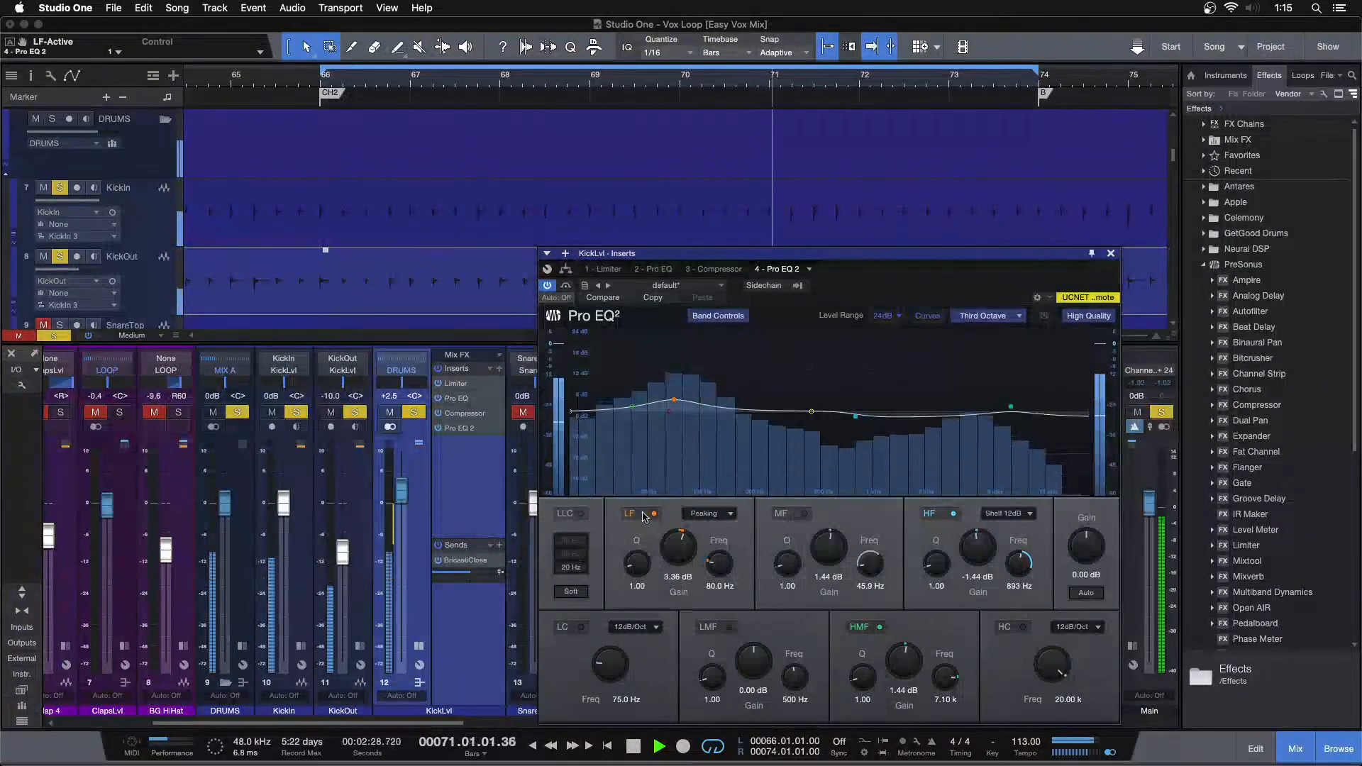
left_click(644, 515)
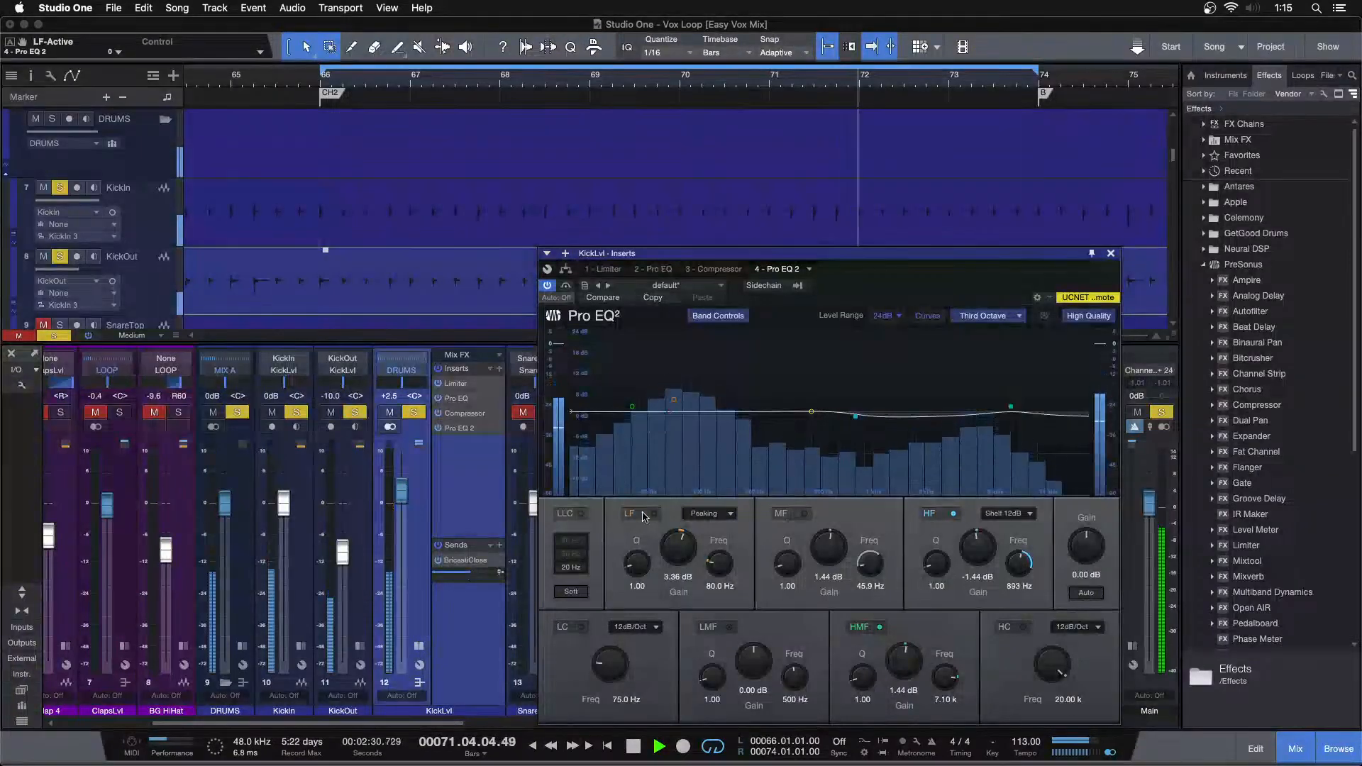
left_click(644, 515)
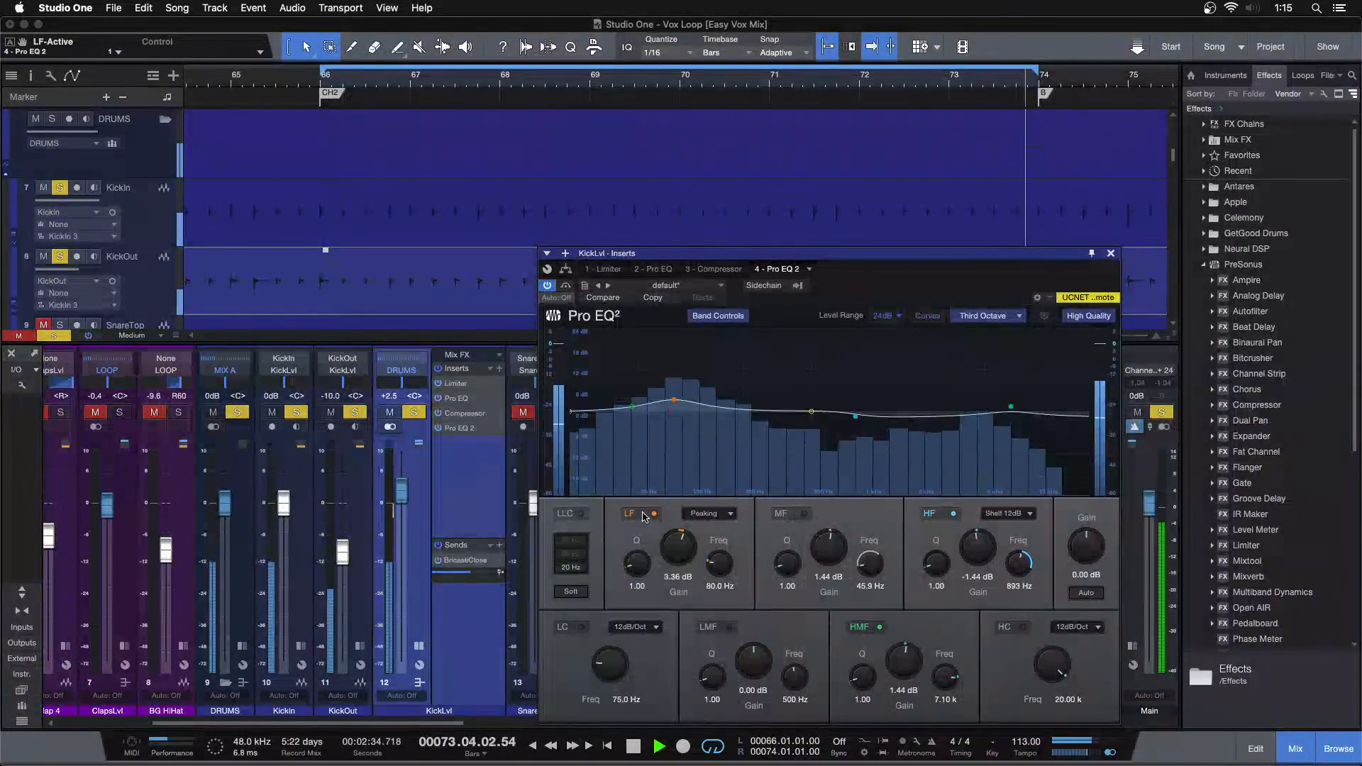
key("space")
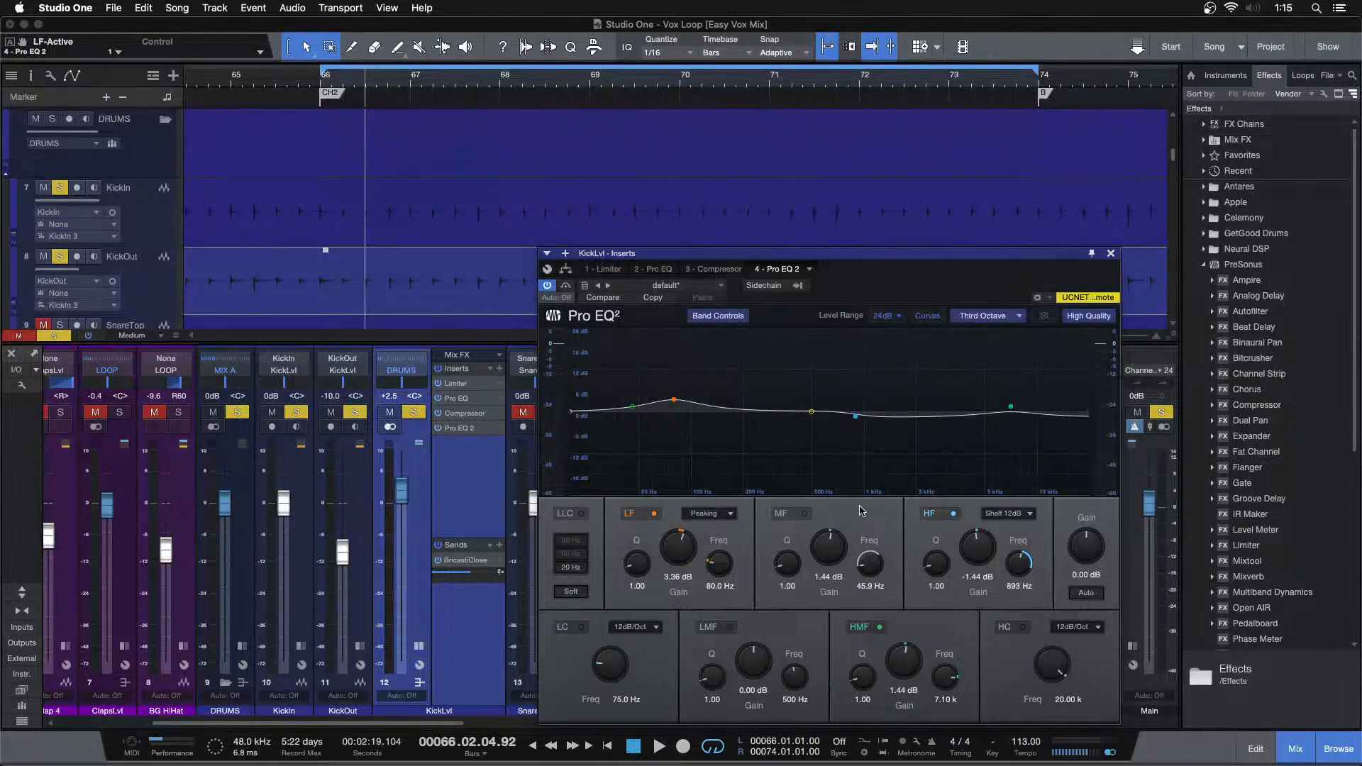
Check the earlier KickLvl inserts up to the Compressor, then return to Pro EQ 2 and enable its MF band
left_click(778, 513)
left_click(778, 513)
left_click(658, 269)
left_click(702, 271)
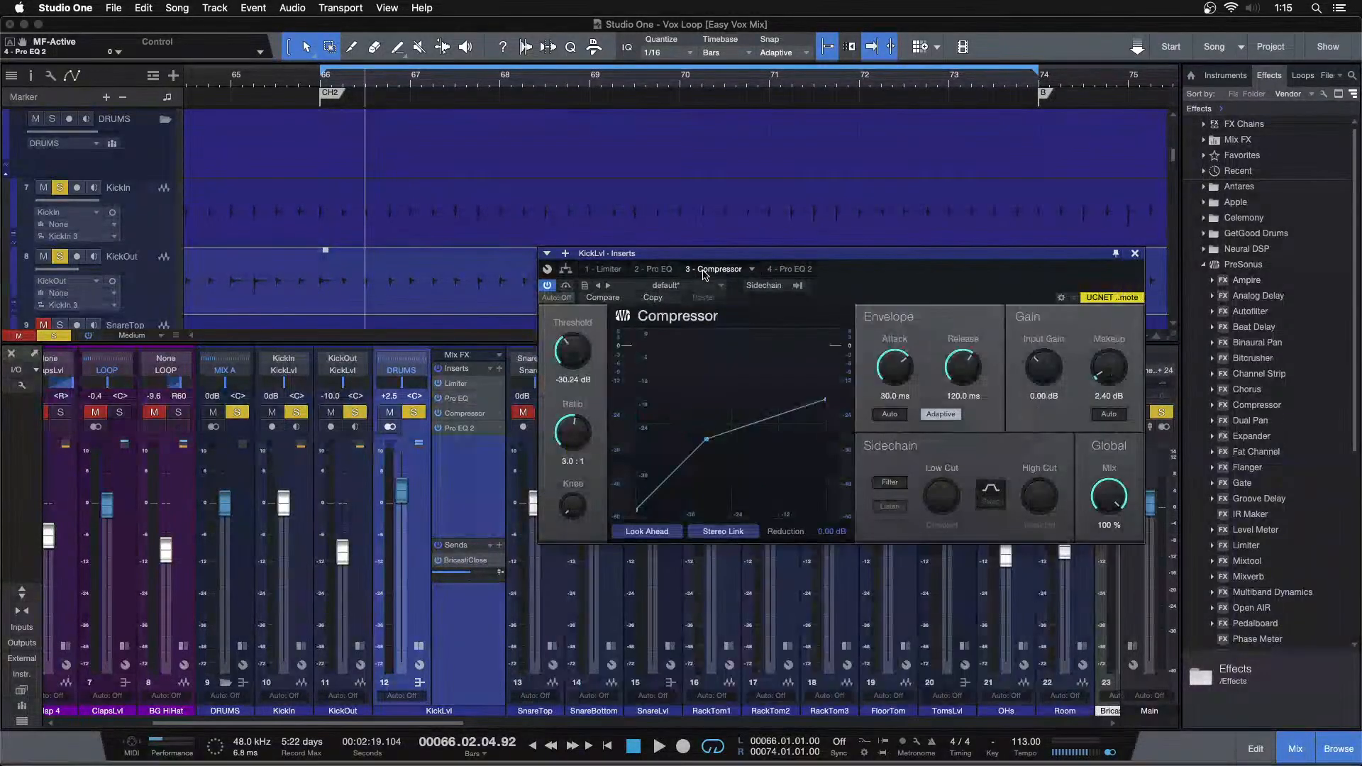
left_click(789, 269)
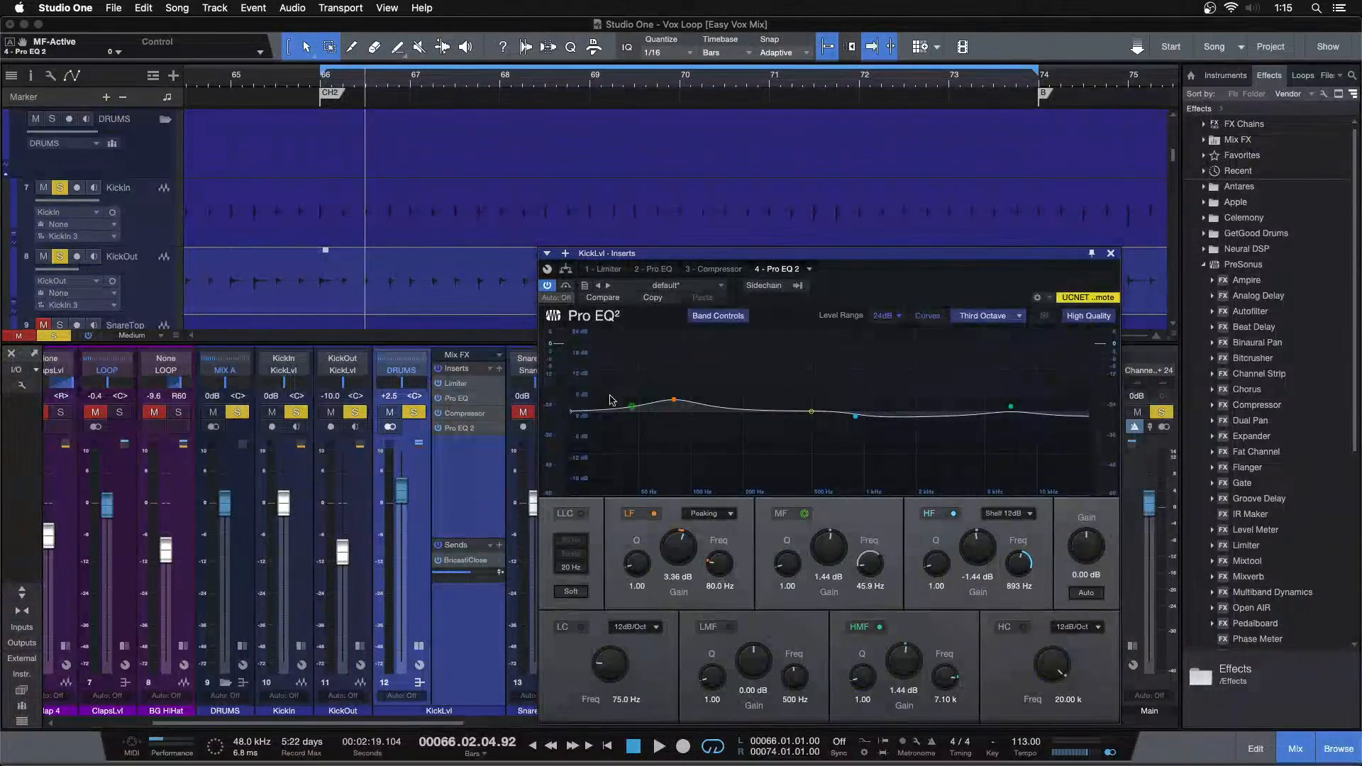
left_click(796, 516)
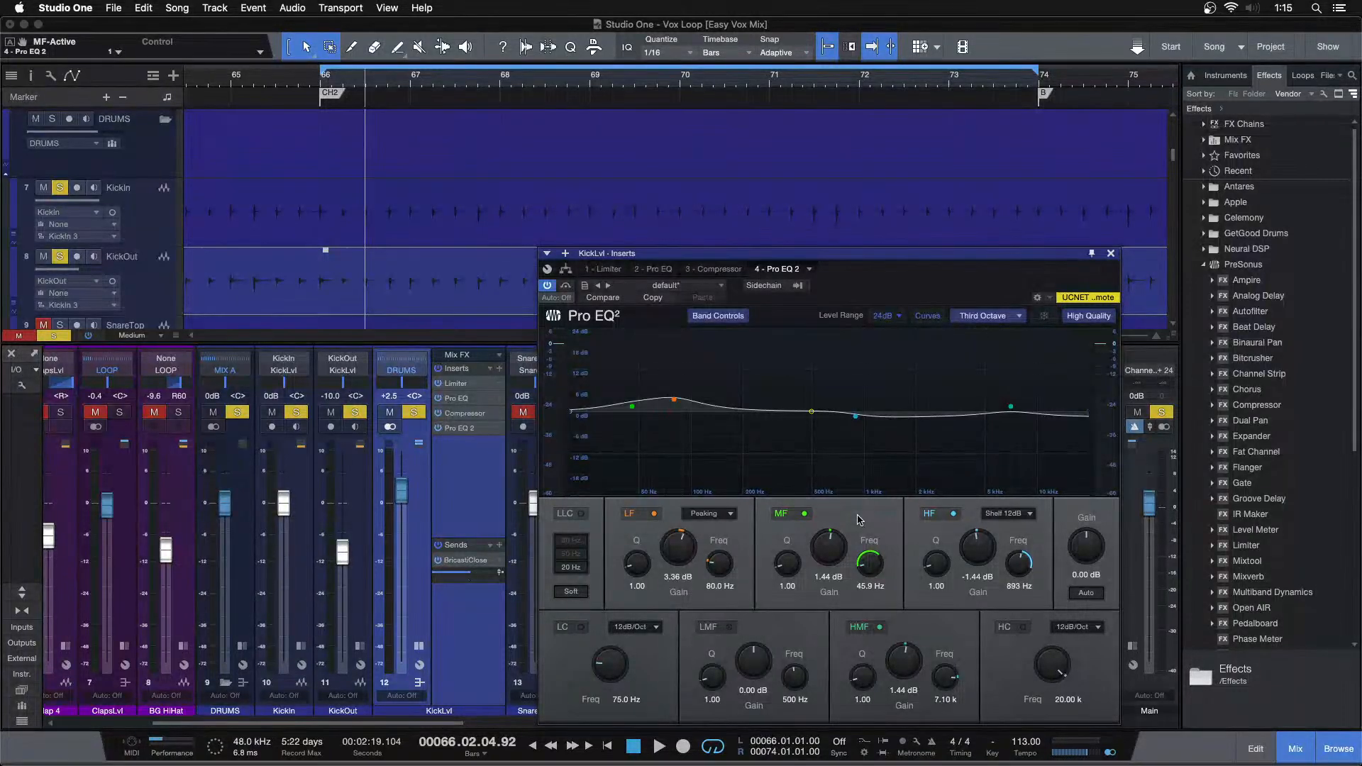
Play the kick loop from its start with the MF band off, toggle the band for comparison, and stop with it on
key("KP_1")
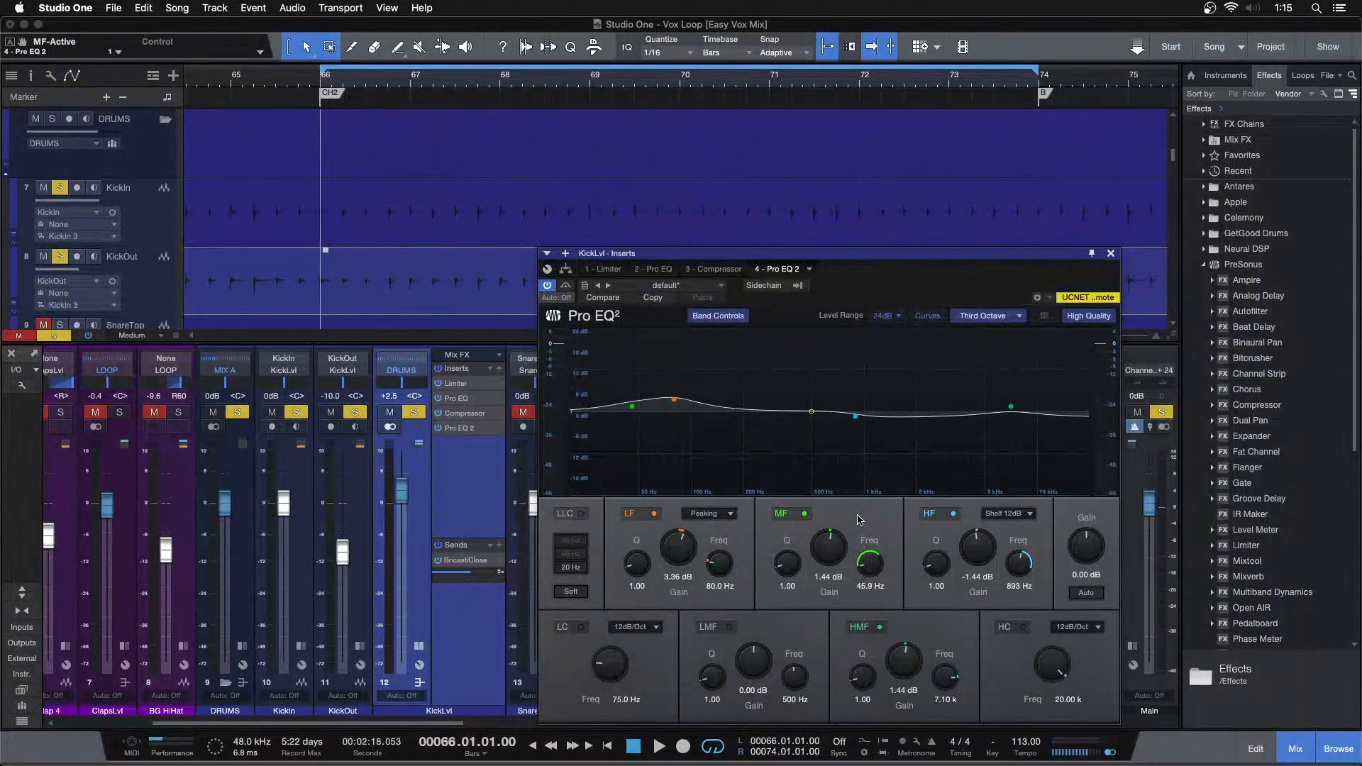
left_click(804, 514)
key("space")
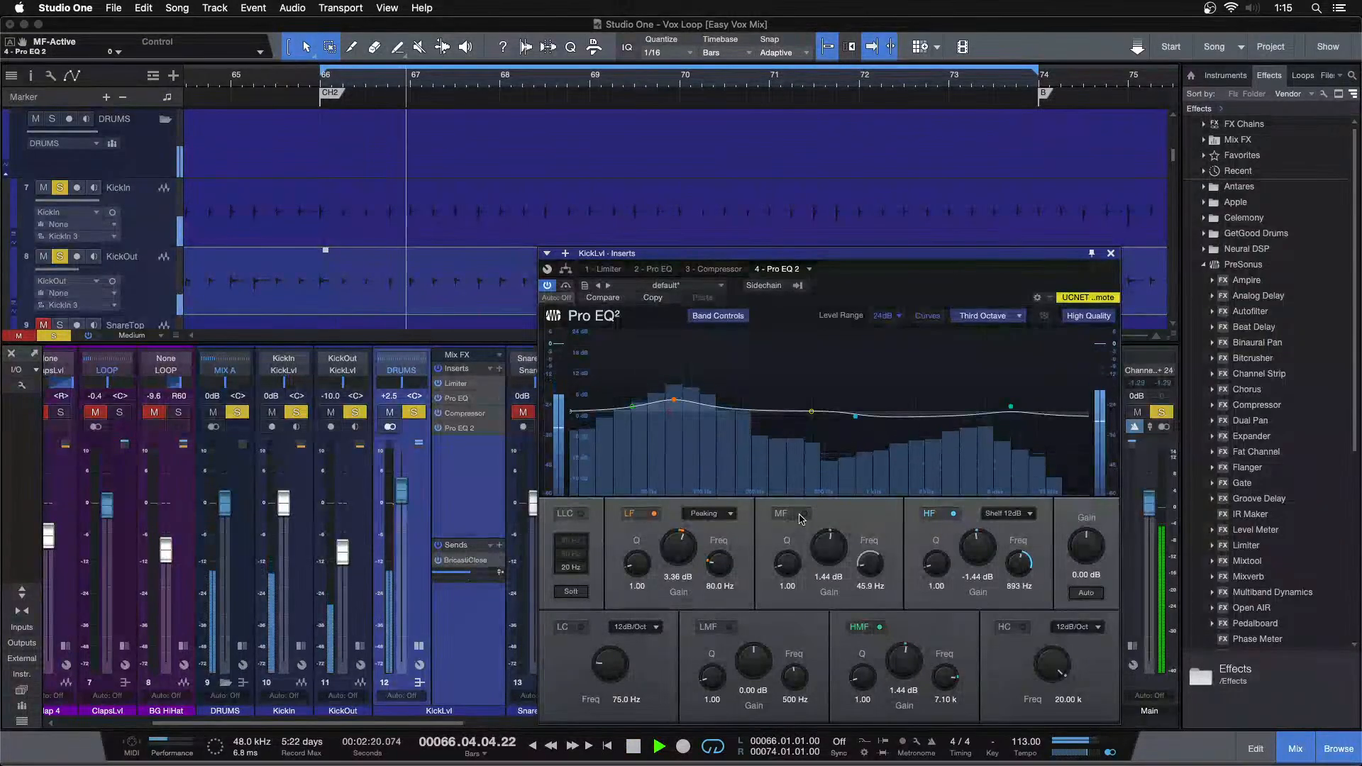
left_click(804, 513)
left_click(803, 514)
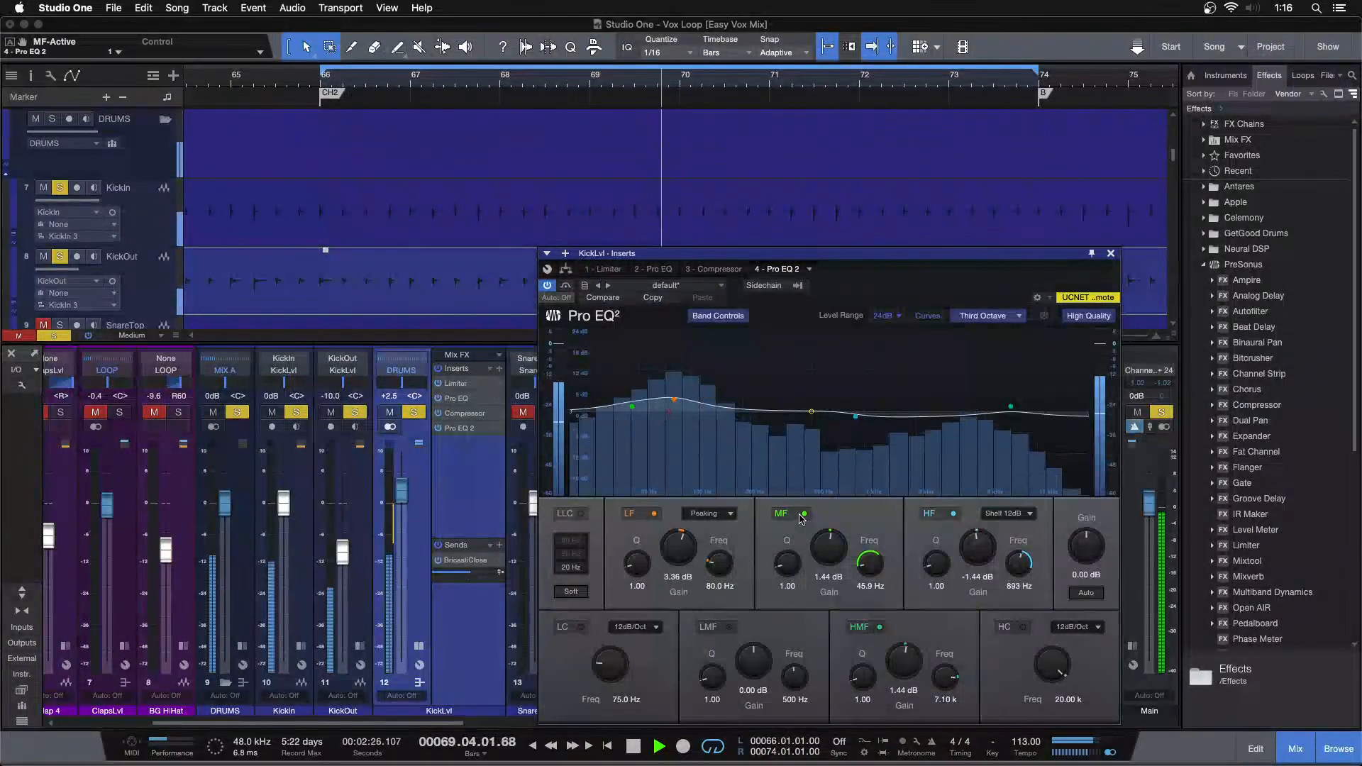
left_click(801, 515)
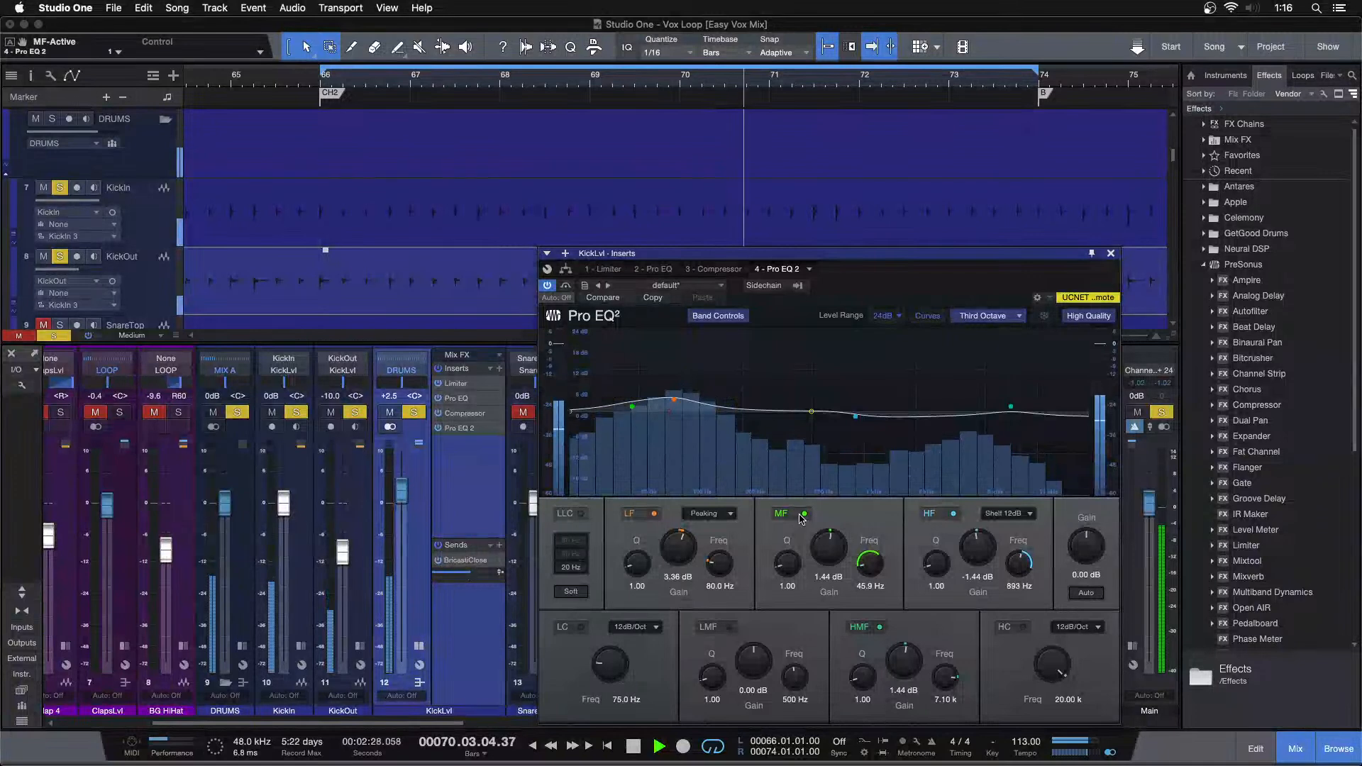
left_click(800, 515)
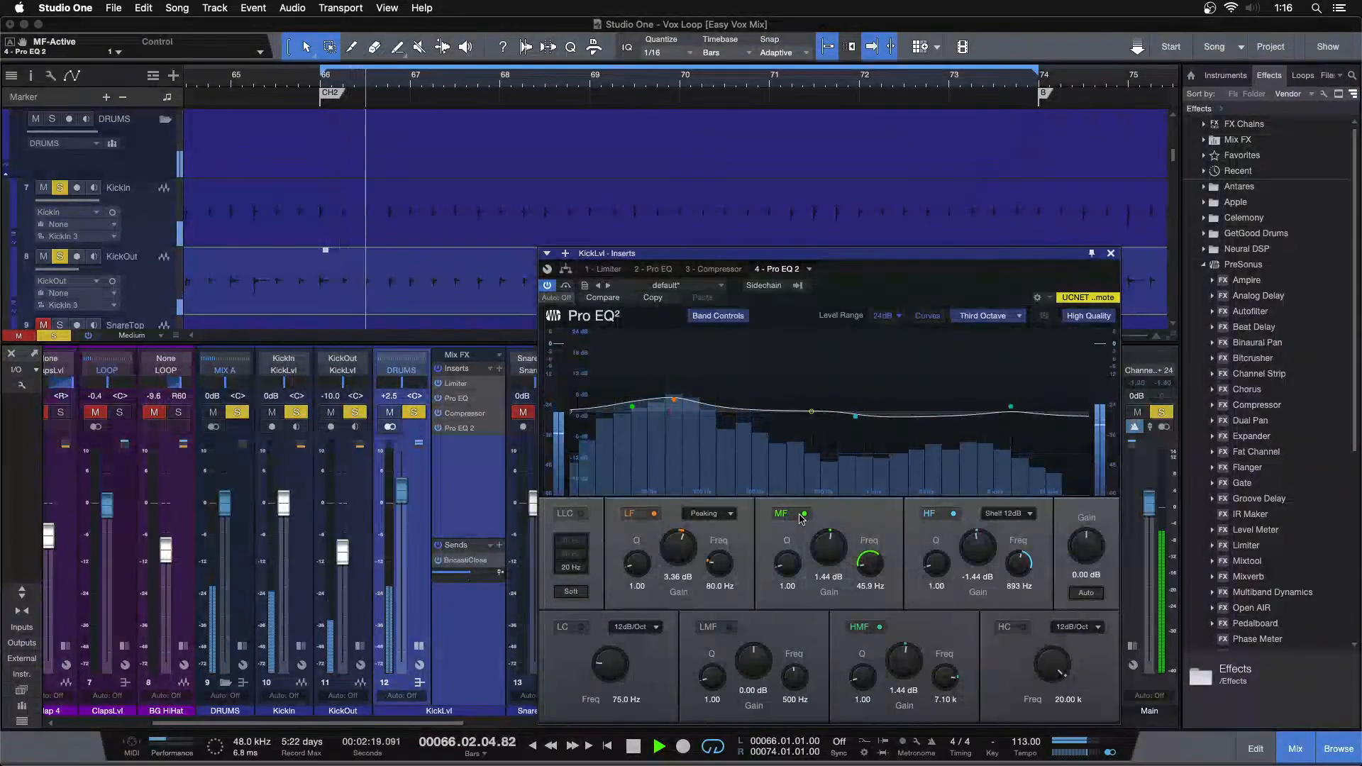
key("space")
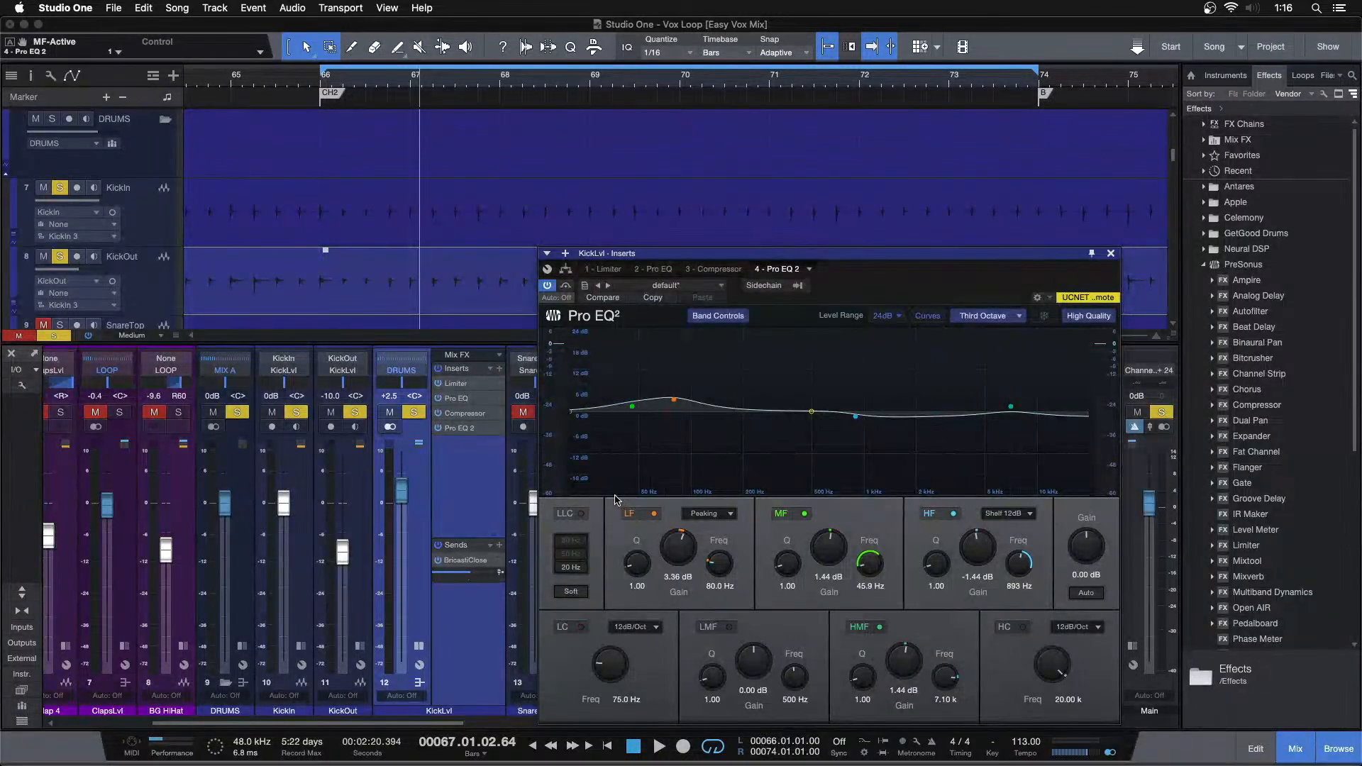
Review the KickLvl insert chain by viewing the first Pro EQ, the Compressor and Pro EQ 2
left_click(1110, 254)
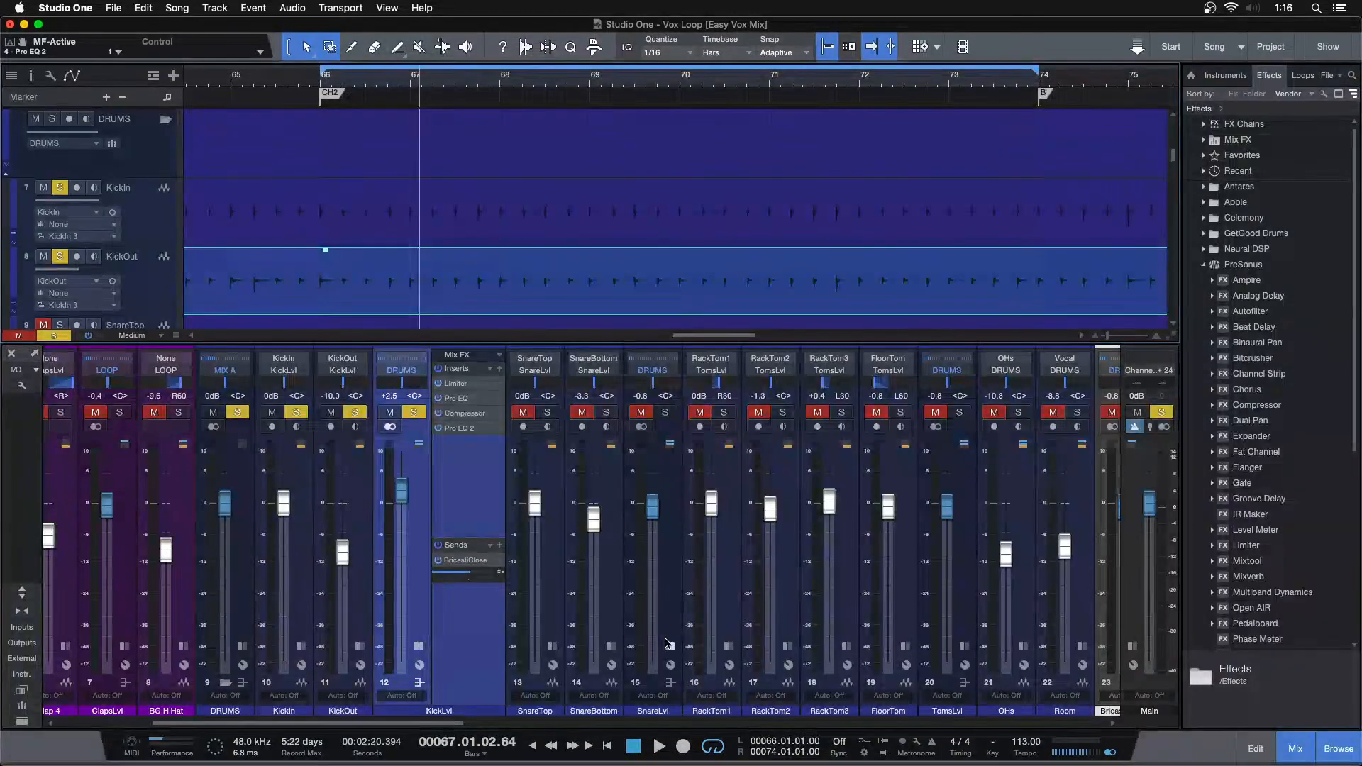
left_click(468, 399)
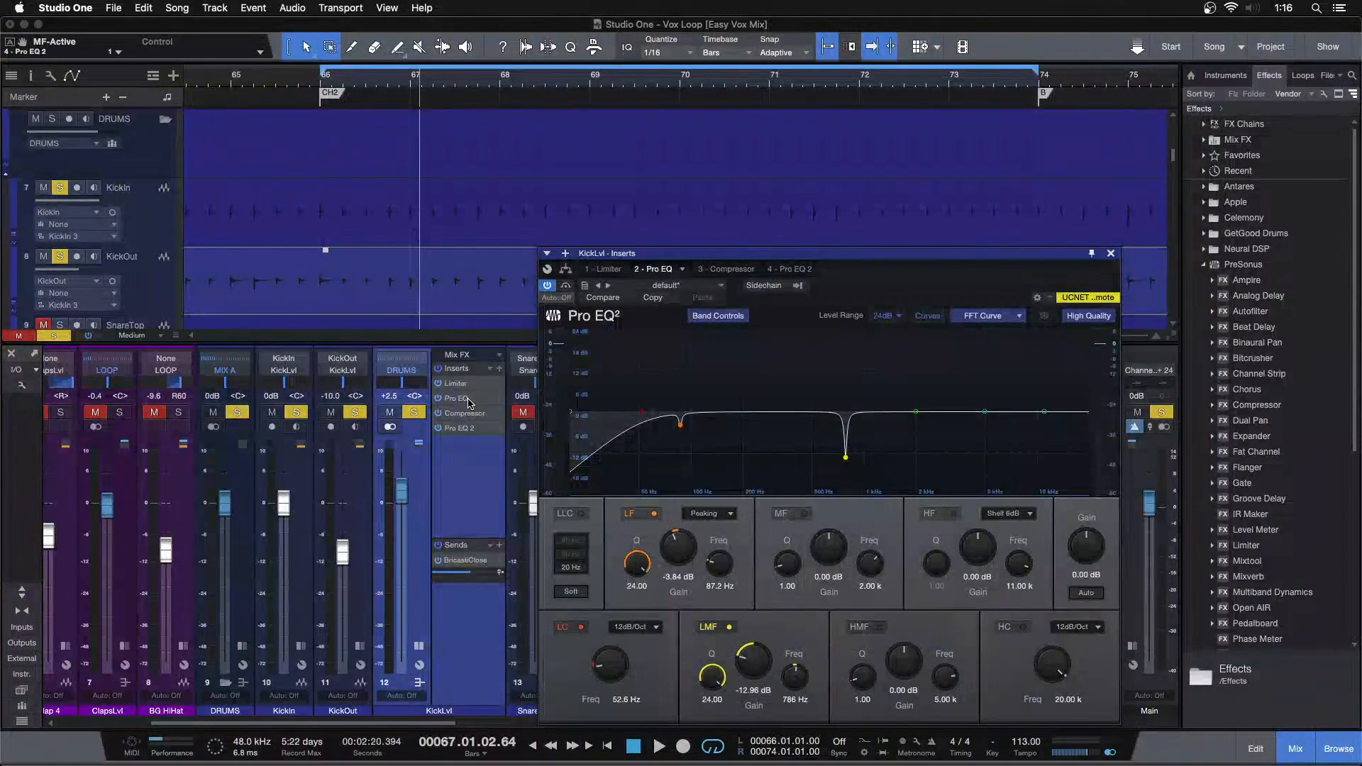
left_click(717, 268)
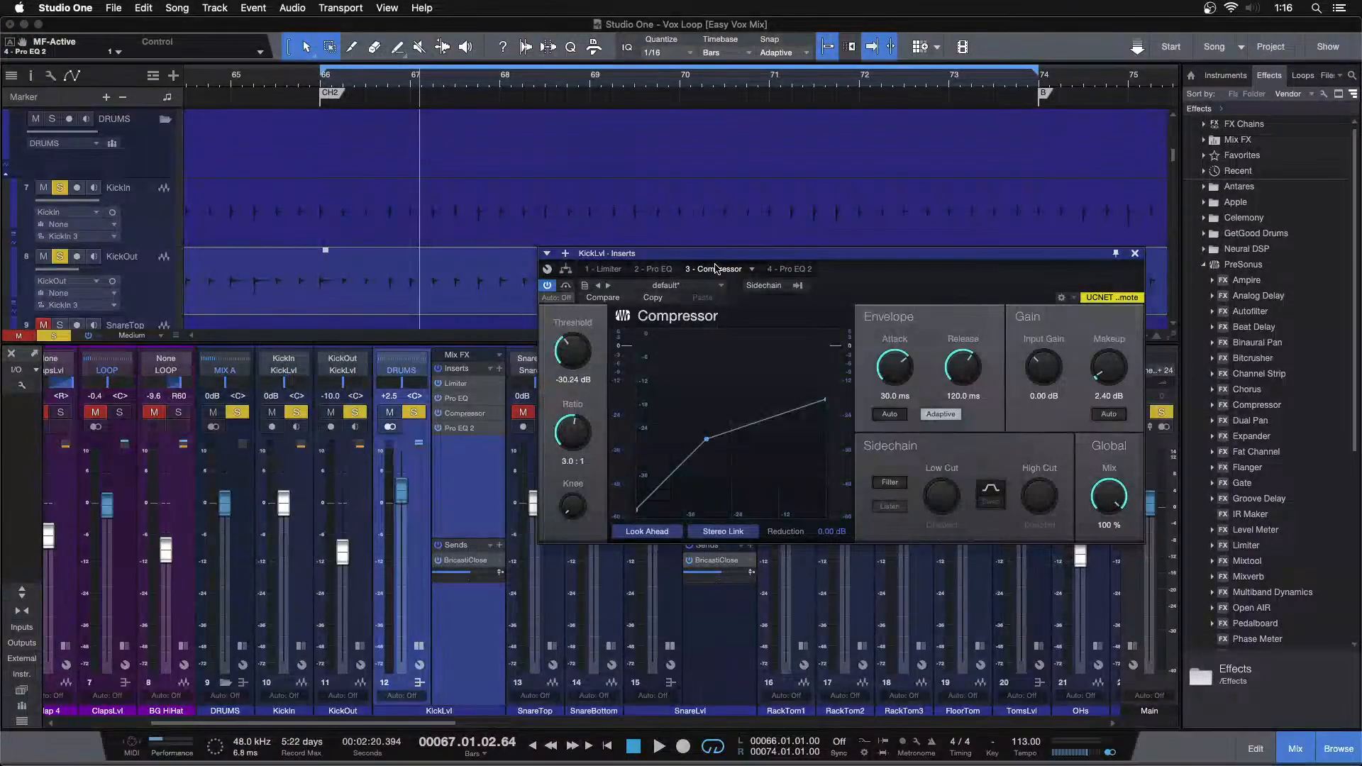
left_click(781, 269)
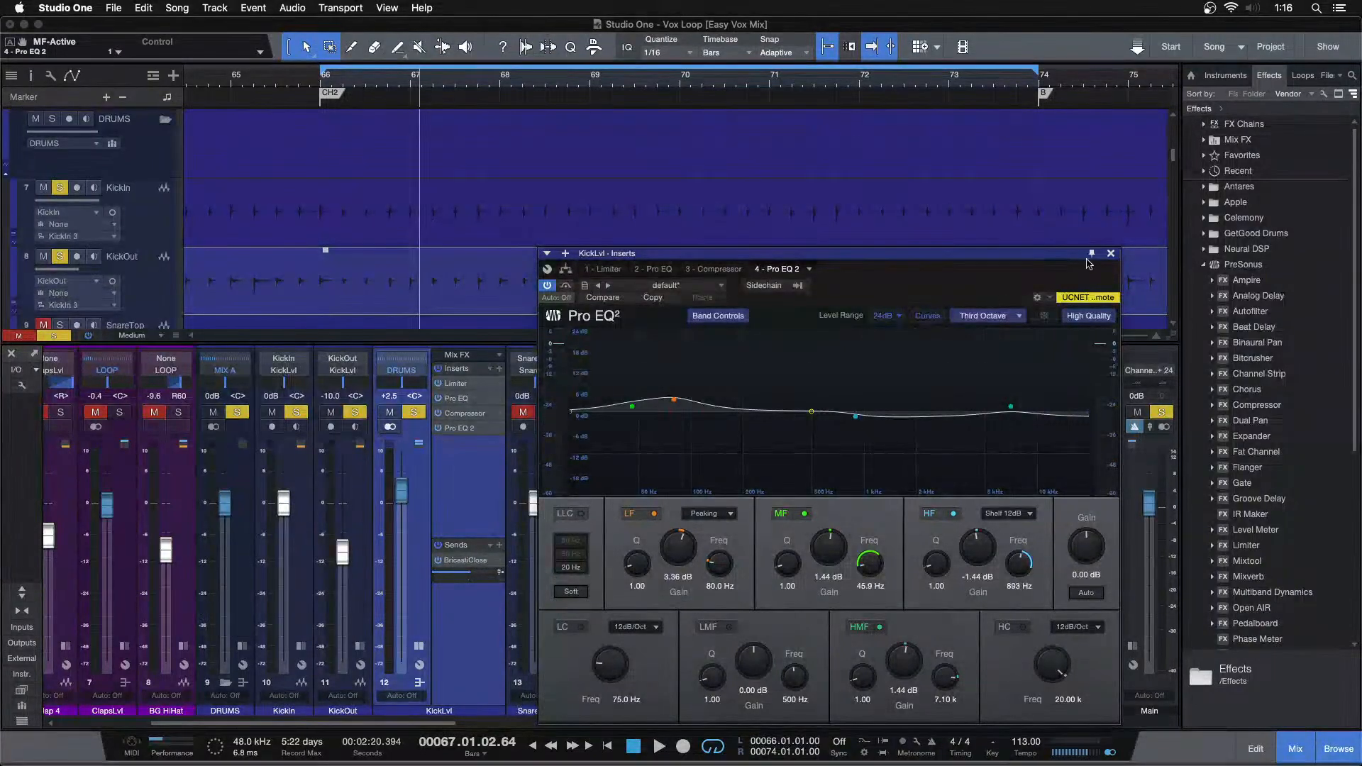
Clear the kick solo, collapse the KickLvl channel's insert and send racks, and solo the SnareLvl bus
key("shift+s")
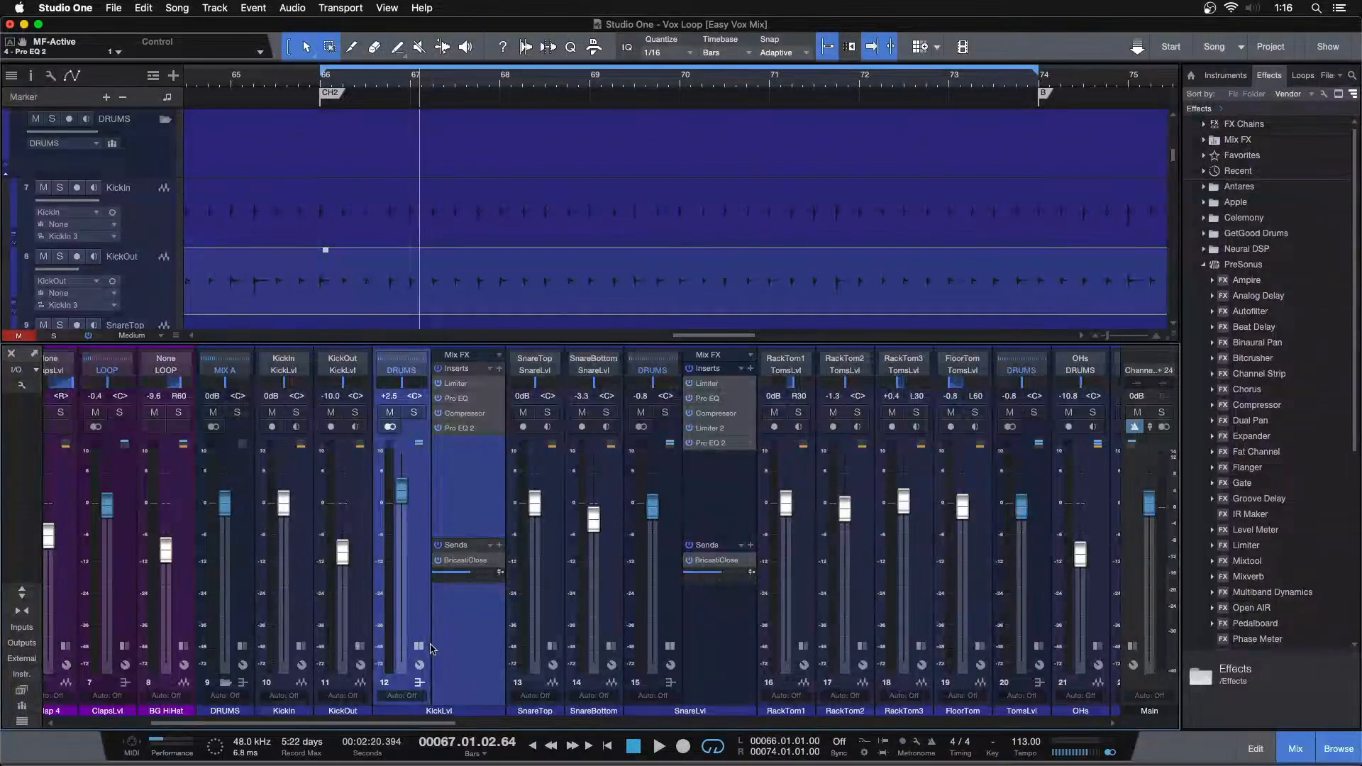
left_click(421, 646)
left_click(593, 412)
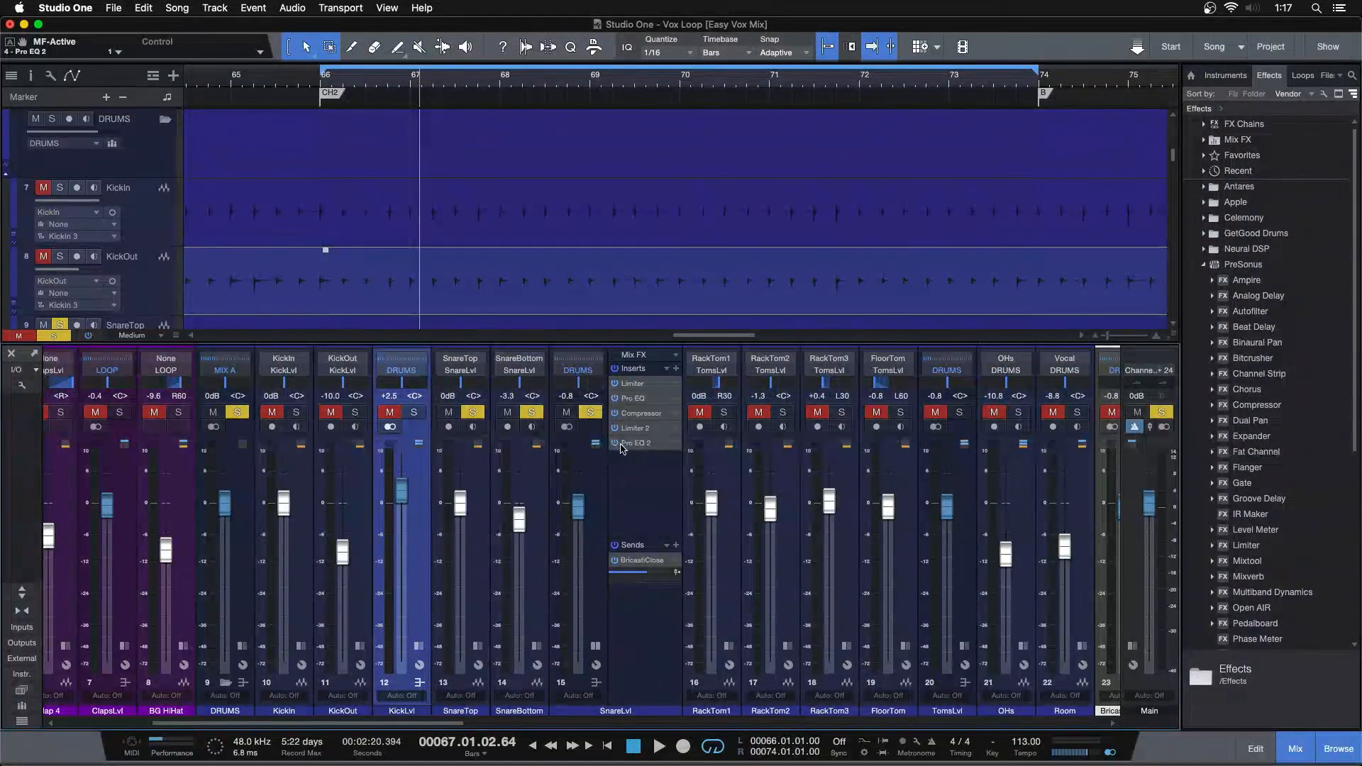
Play the snare loop, toggle all SnareLvl inserts off and on for comparison, and stop with them on
key("space")
key("space")
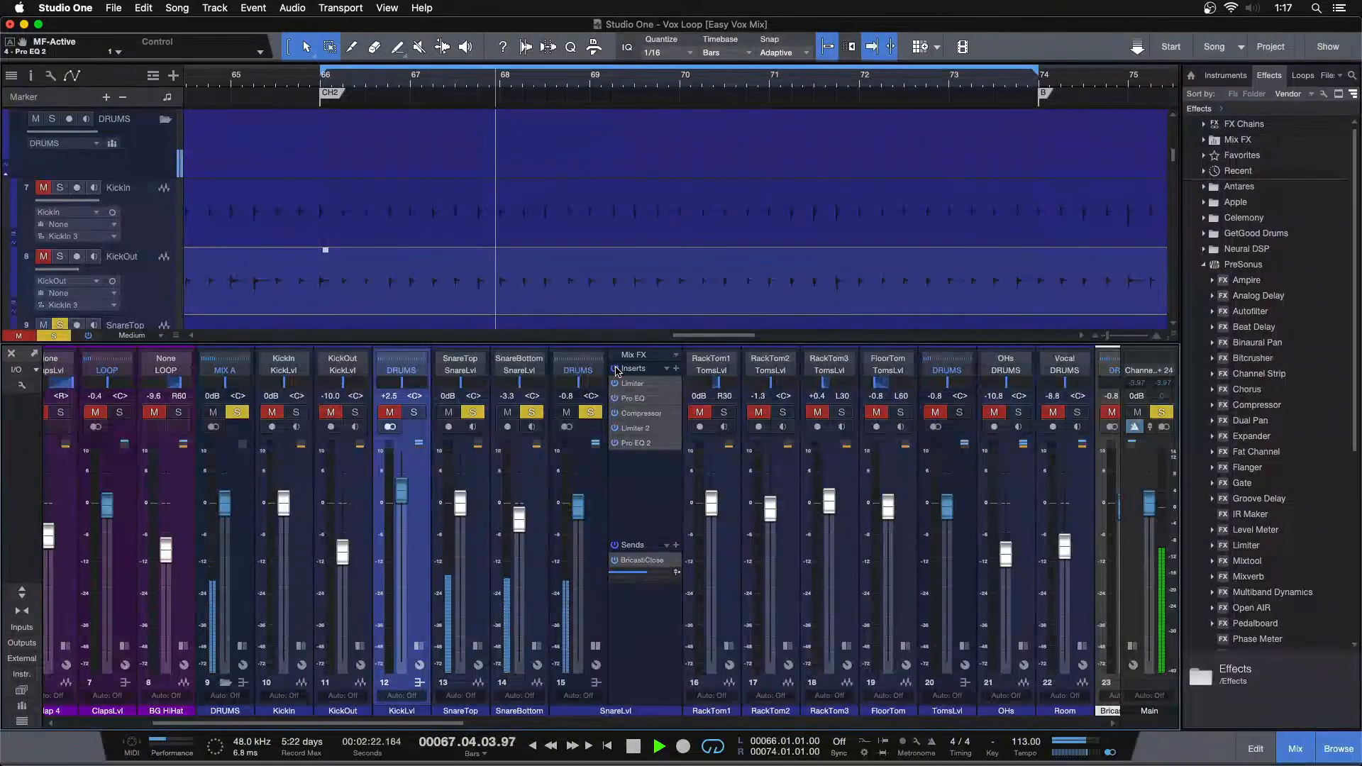
left_click(615, 369)
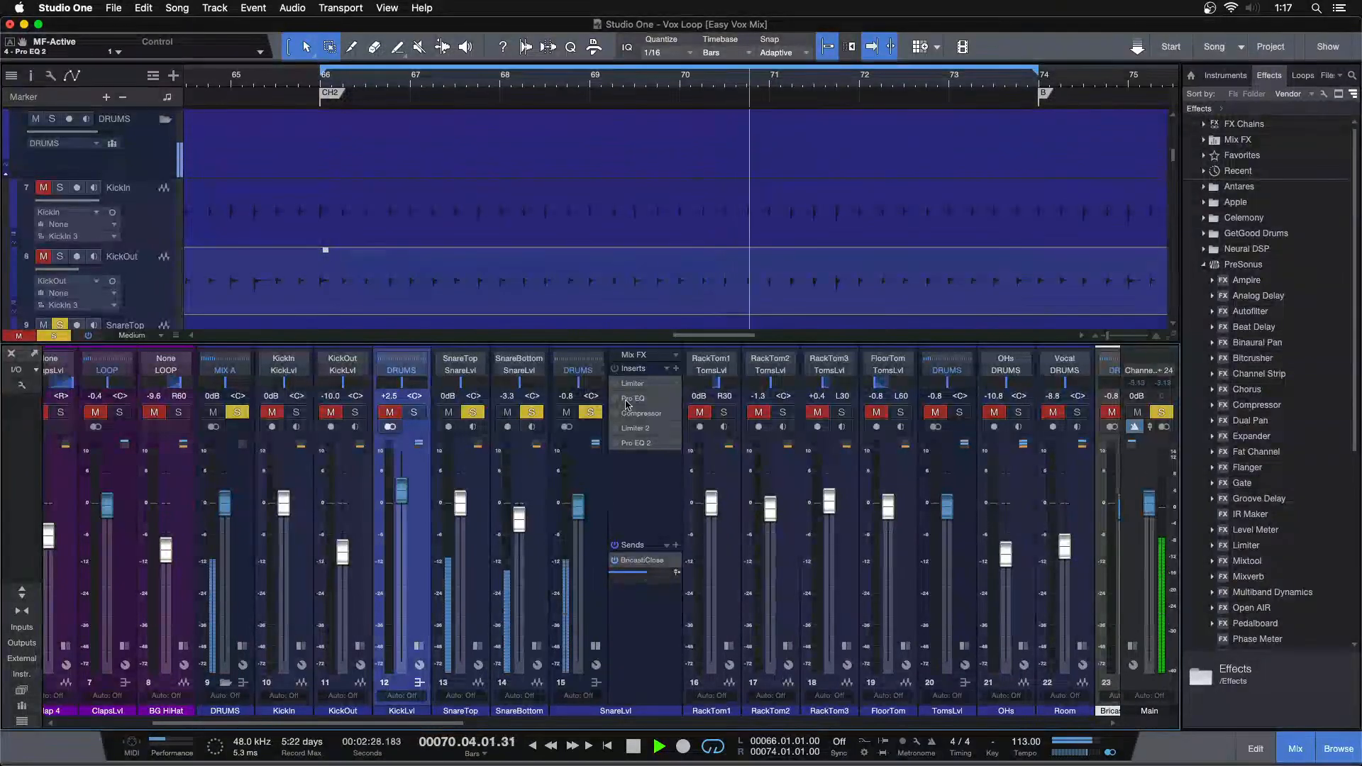
left_click(615, 369)
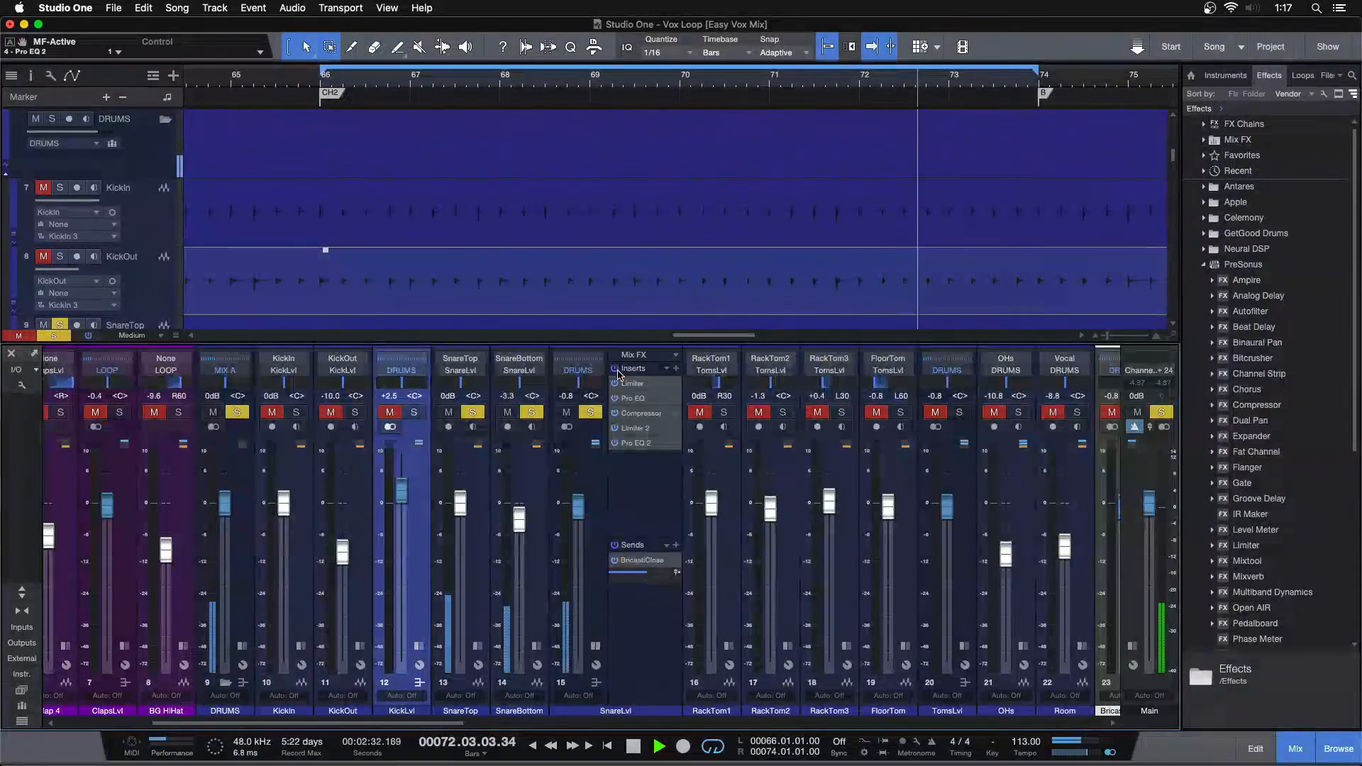
left_click(615, 368)
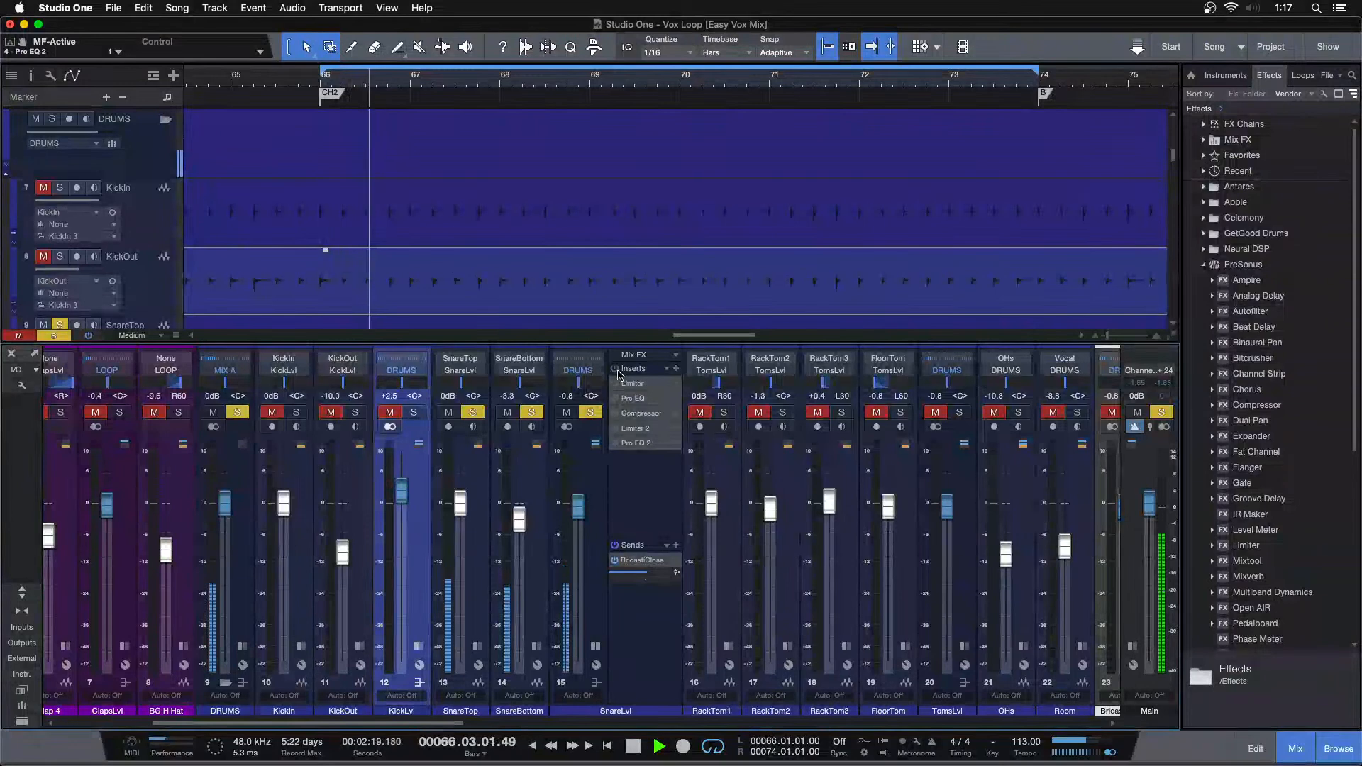
left_click(615, 369)
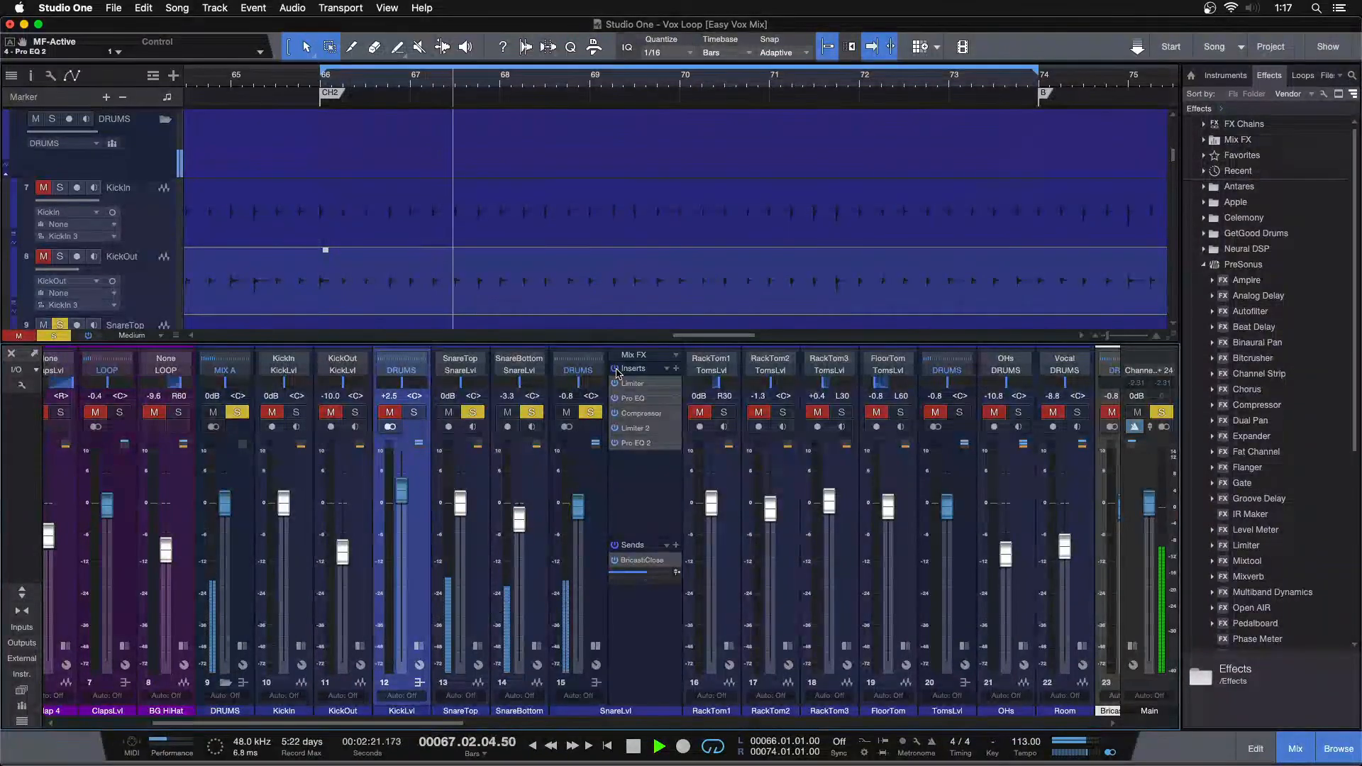
left_click(615, 369)
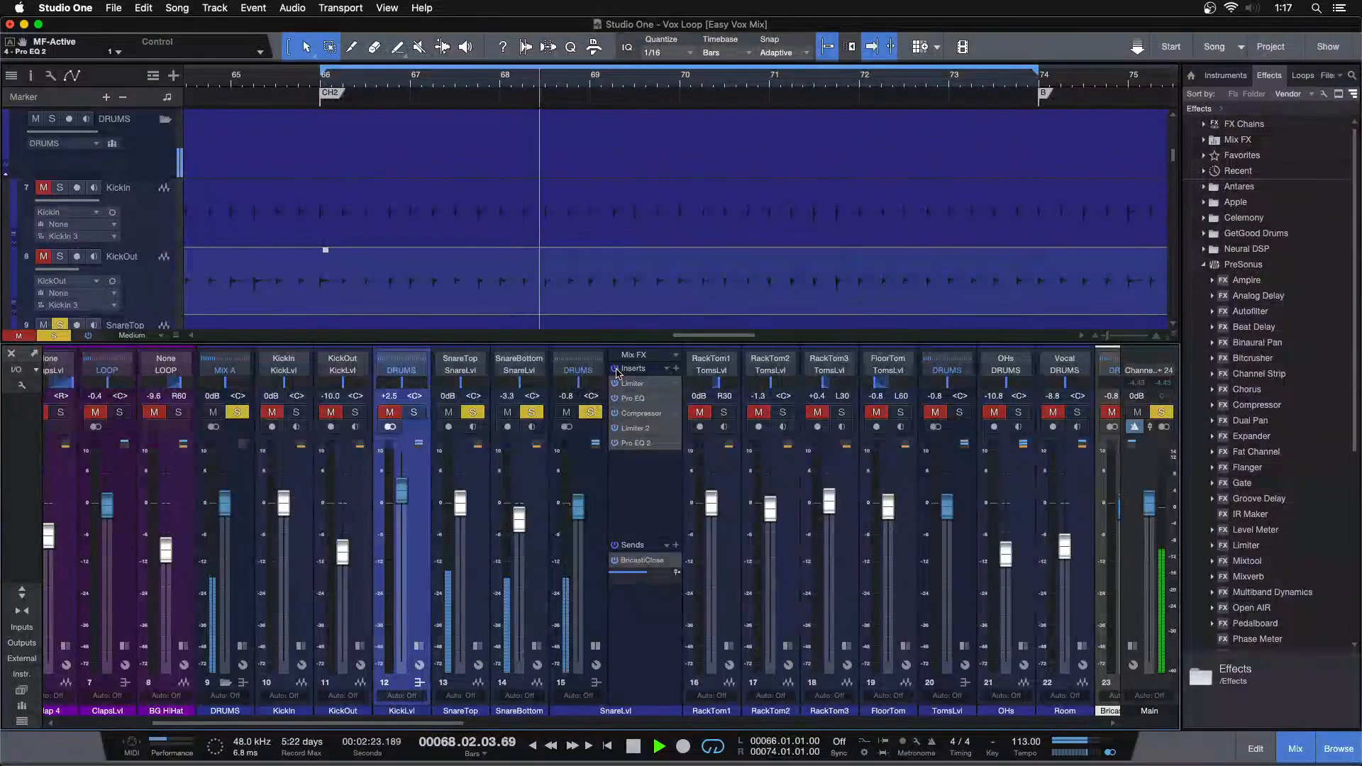
left_click(615, 369)
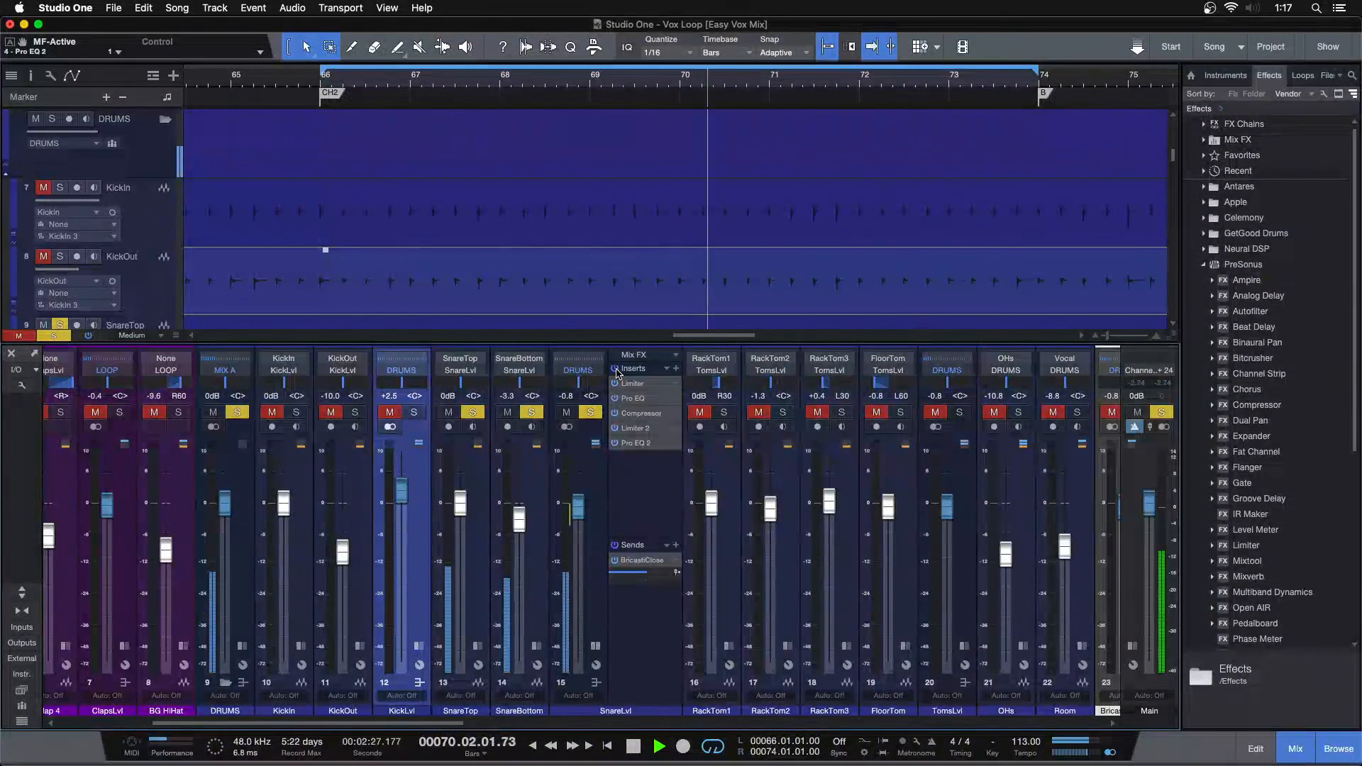
key("space")
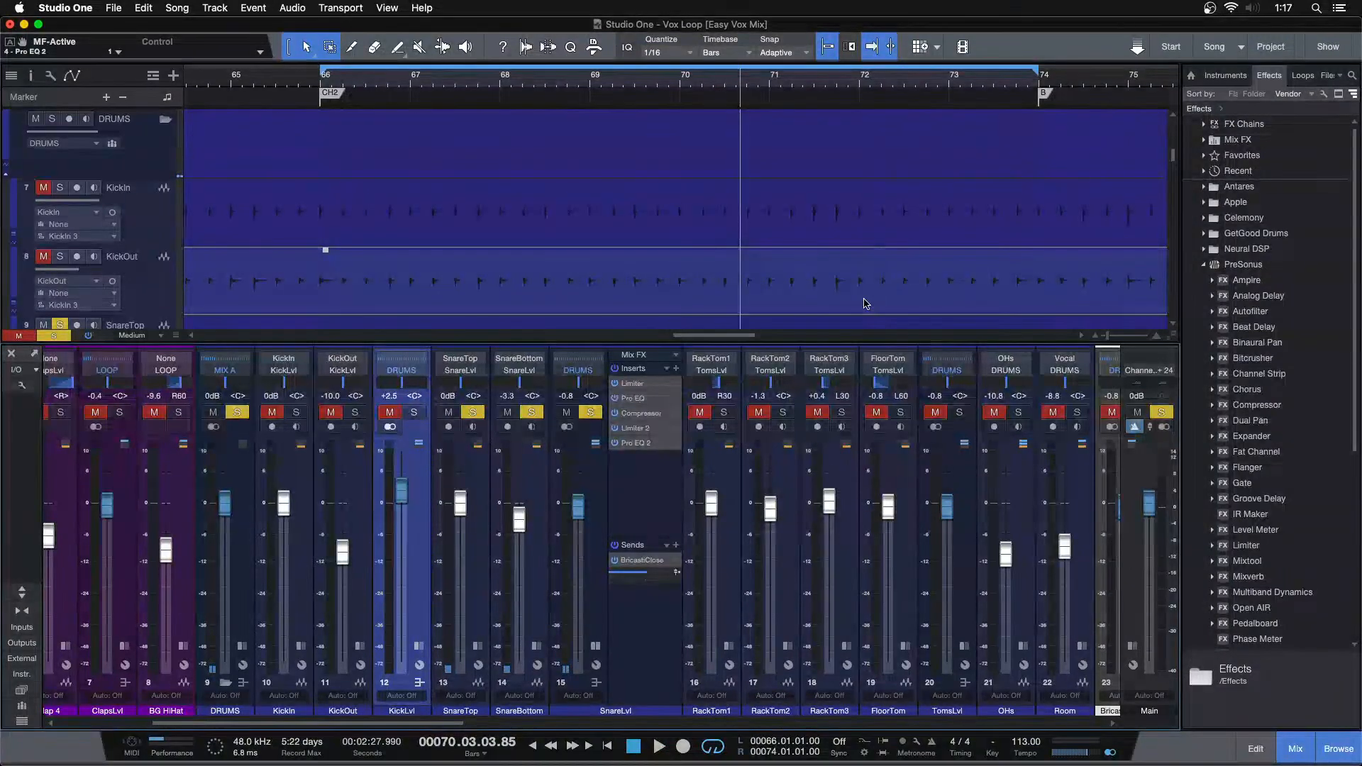
Deactivate SnareLvl's Compressor, Limiter 2 and Pro EQ 2, and review its first Limiter alongside the snare tracks
scroll(863, 296, "down", 2)
scroll(862, 296, "down", 3)
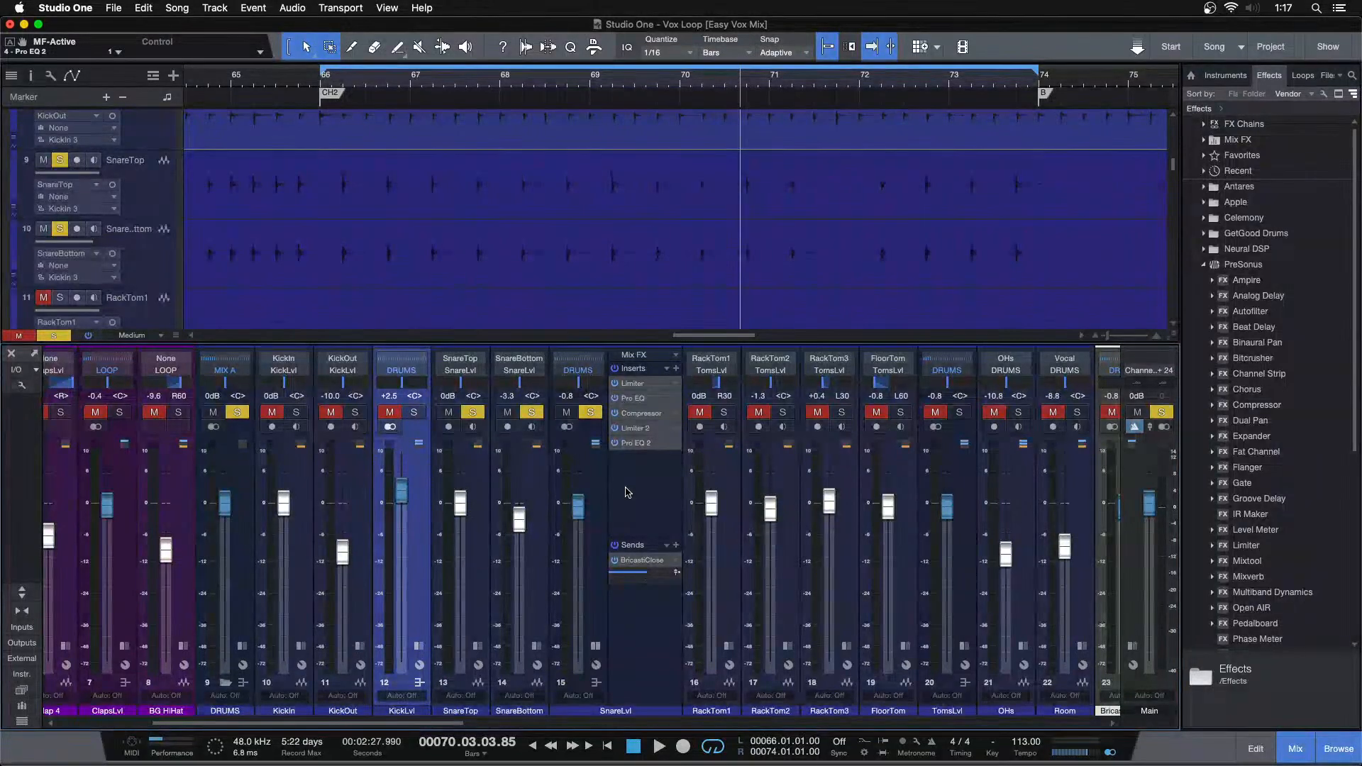
left_click(616, 459)
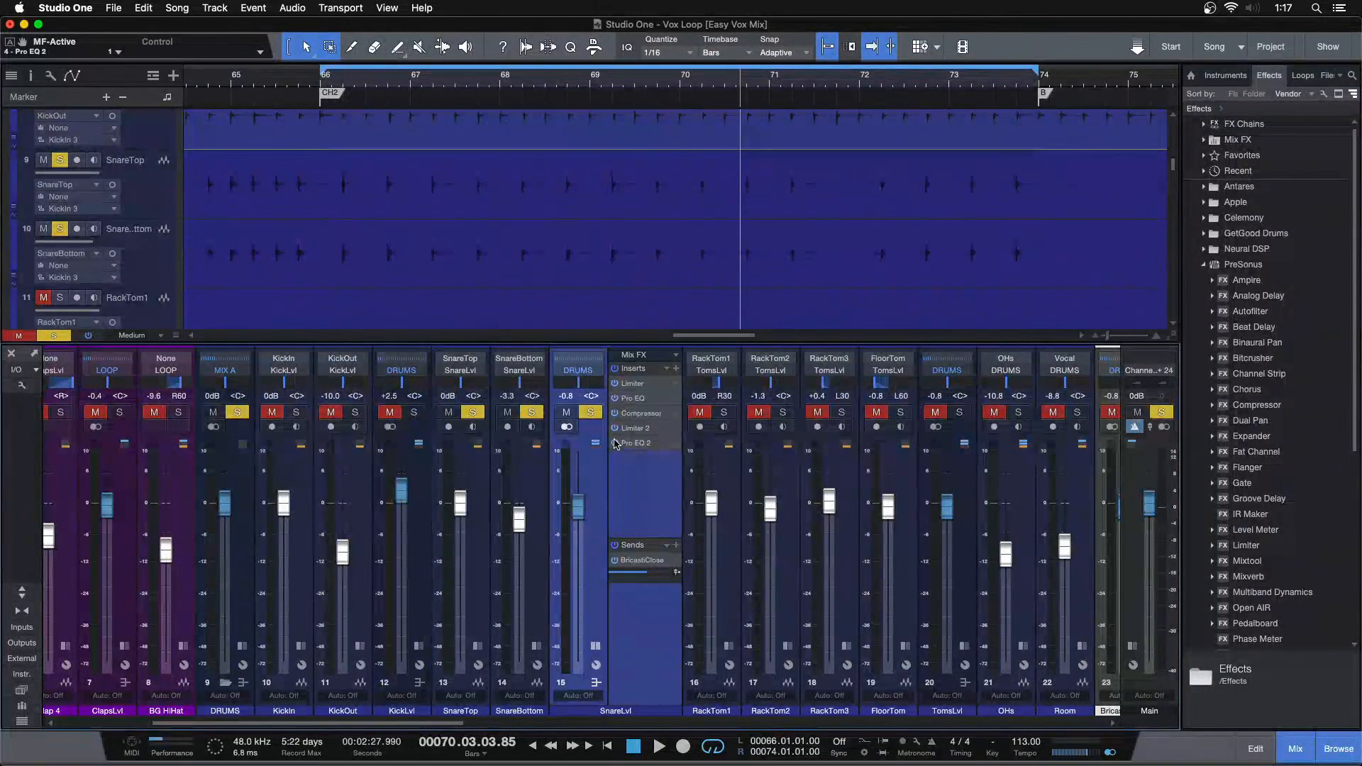
double_click(632, 384)
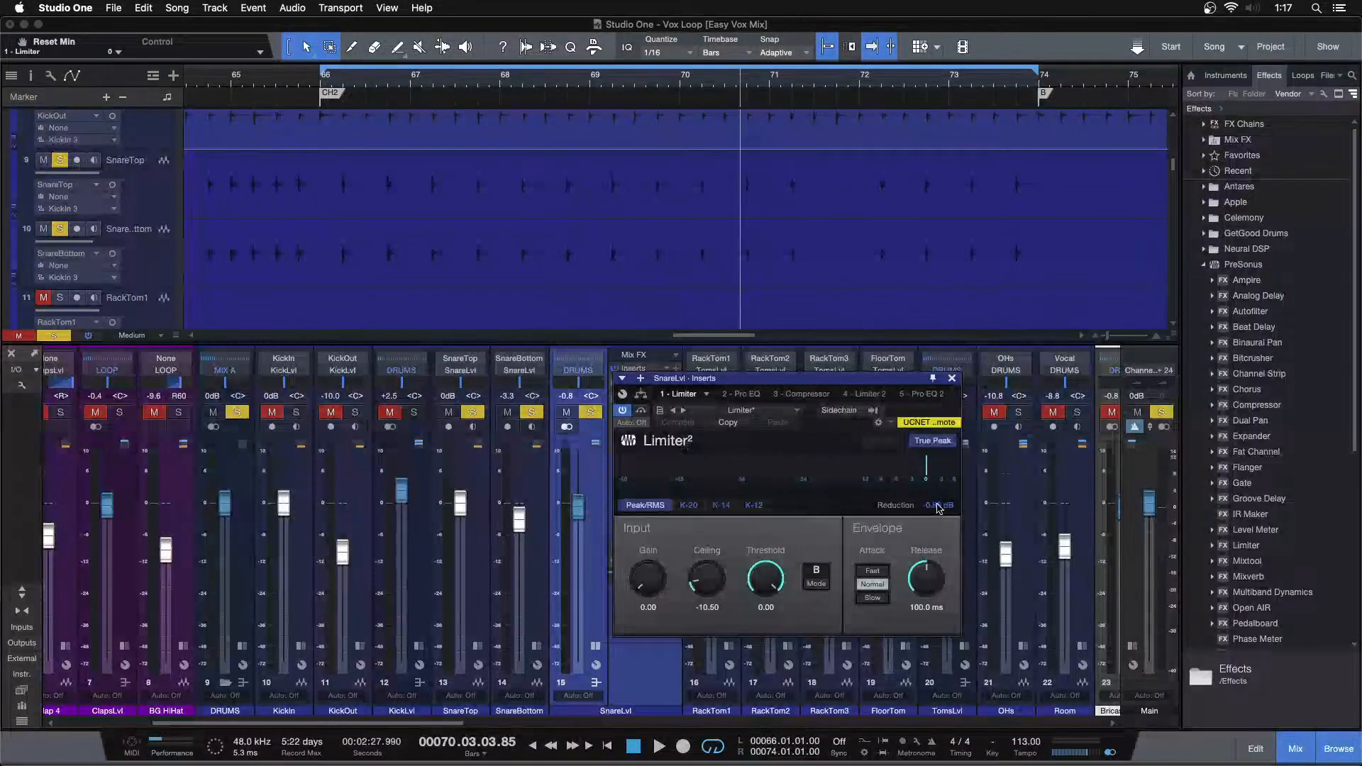
scroll(664, 305, "up", 5)
scroll(665, 305, "down", 5)
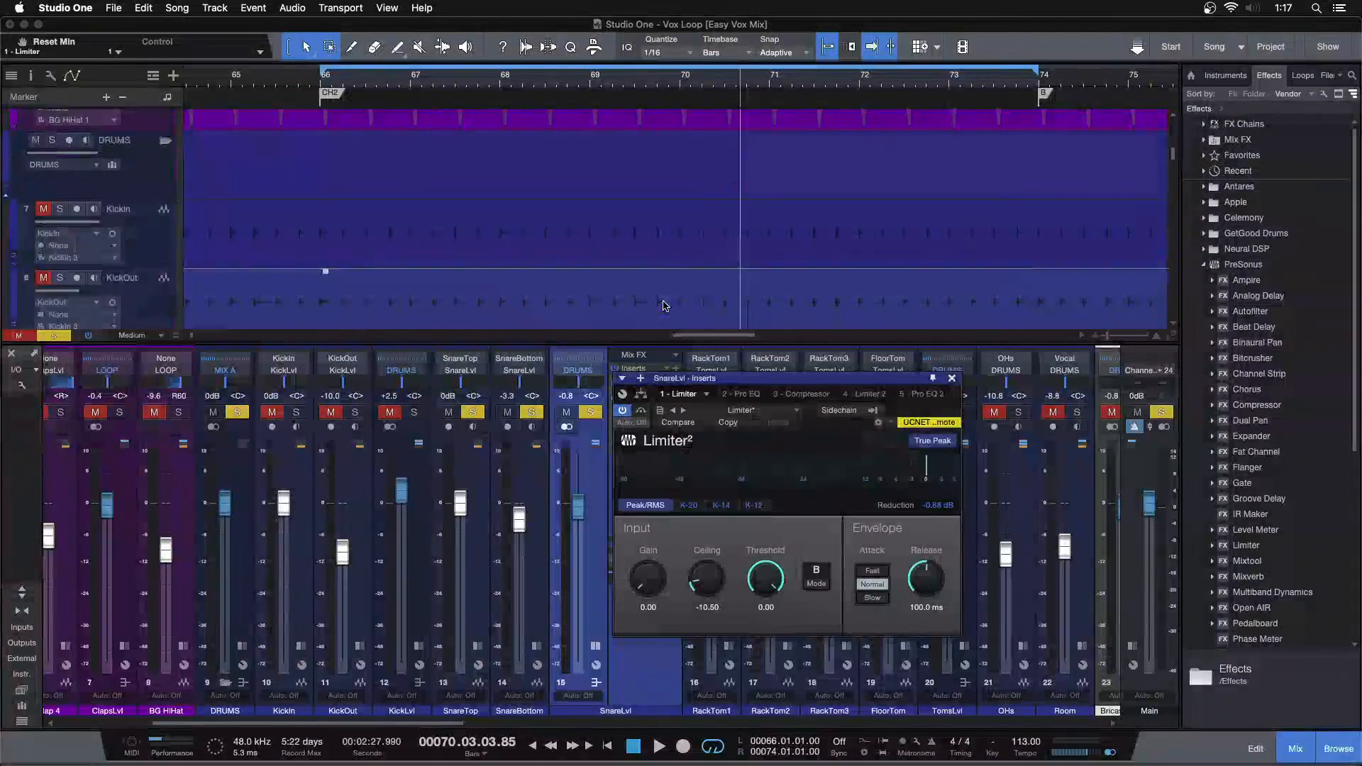
left_click_drag(658, 85, 726, 12)
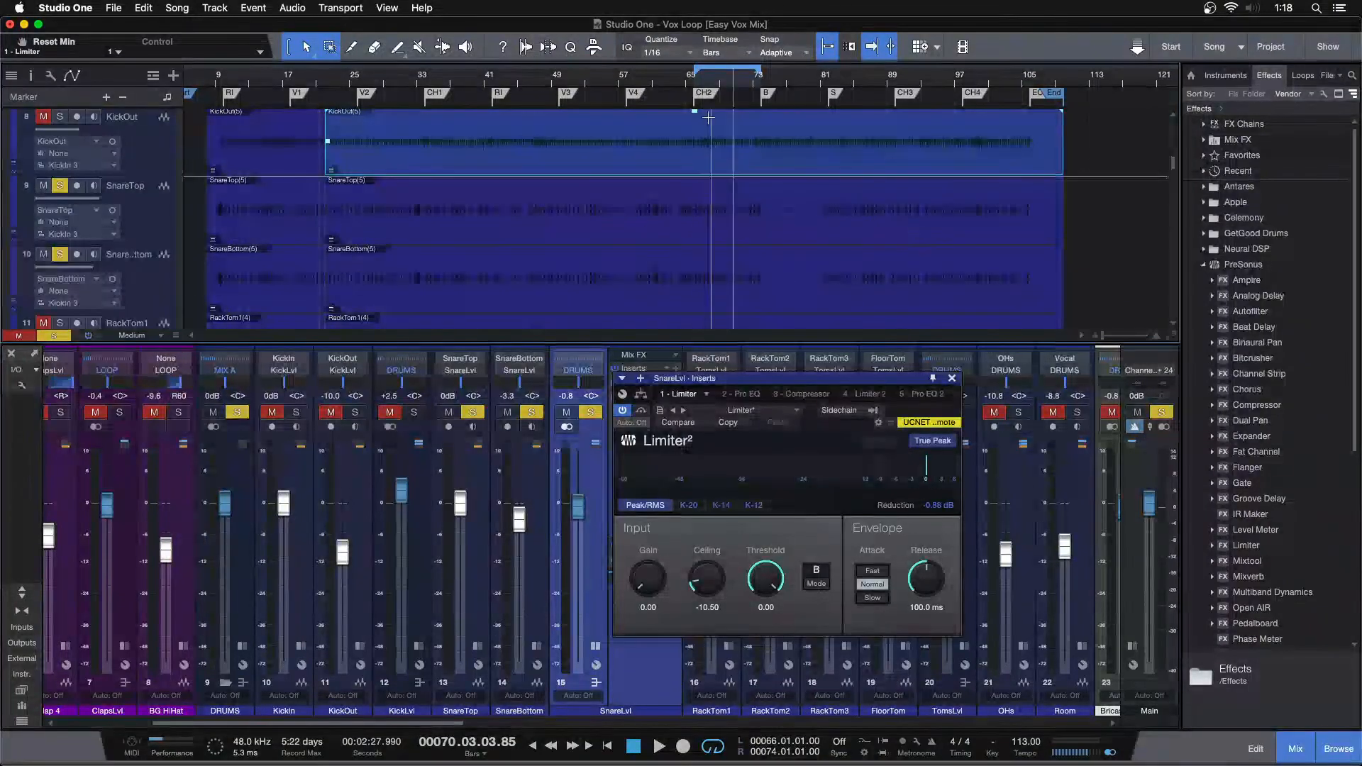
left_click_drag(735, 94, 673, 140)
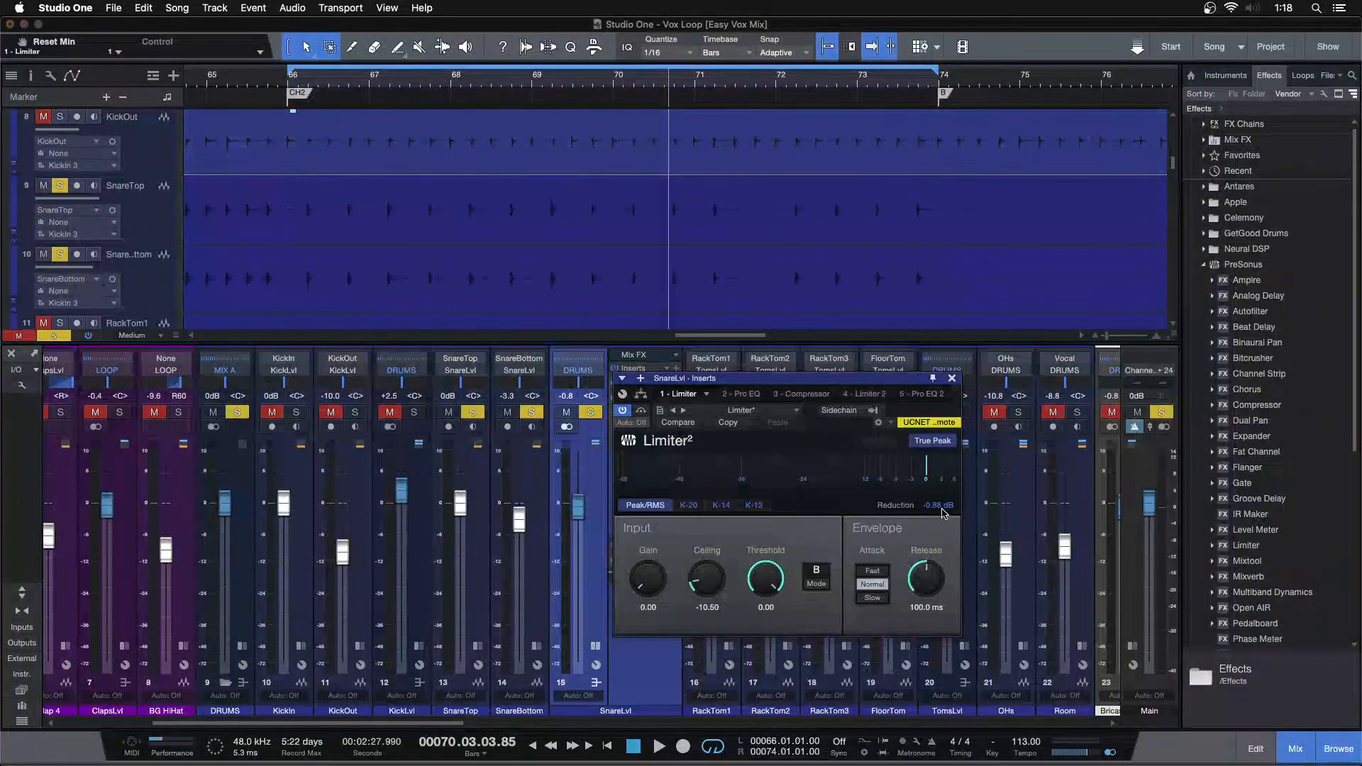
left_click(952, 379)
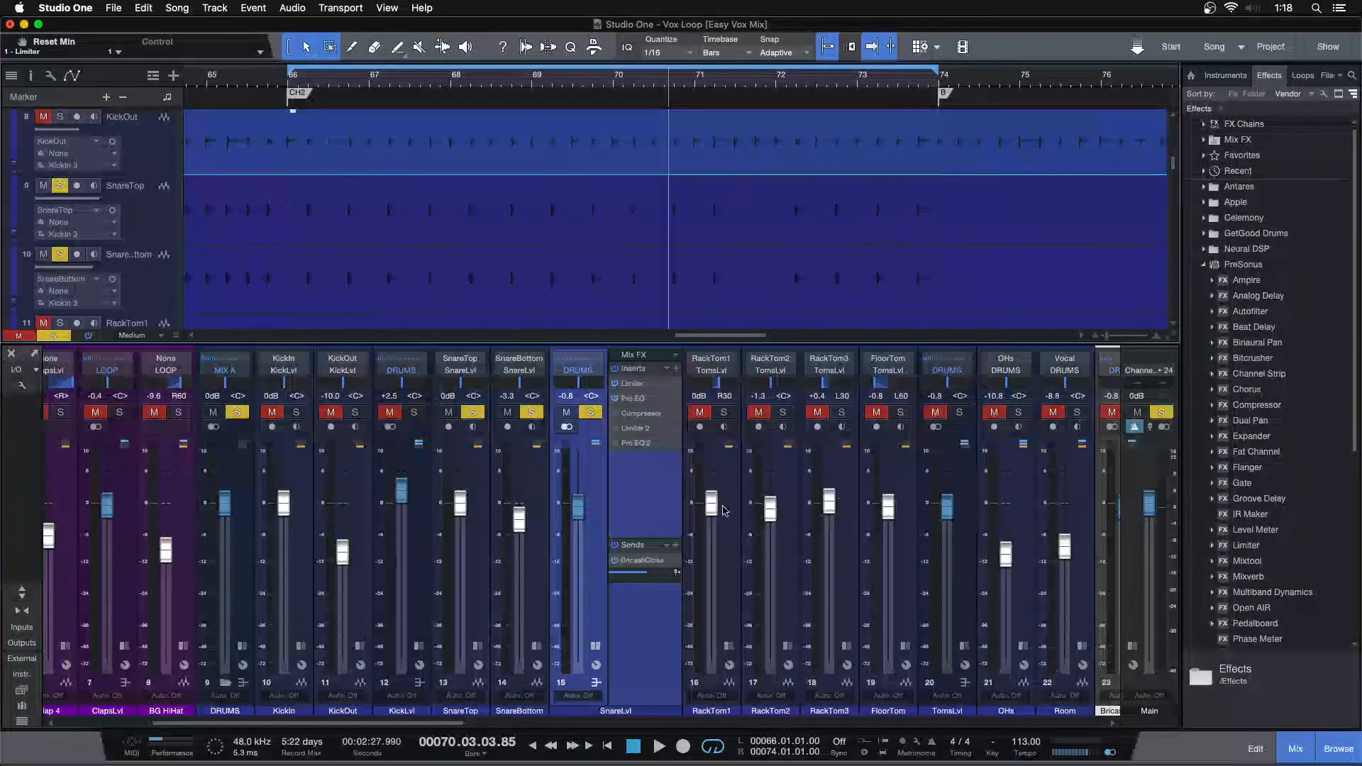
Open SnareLvl's first Pro EQ and switch off its LC and MF bands
left_click(632, 400)
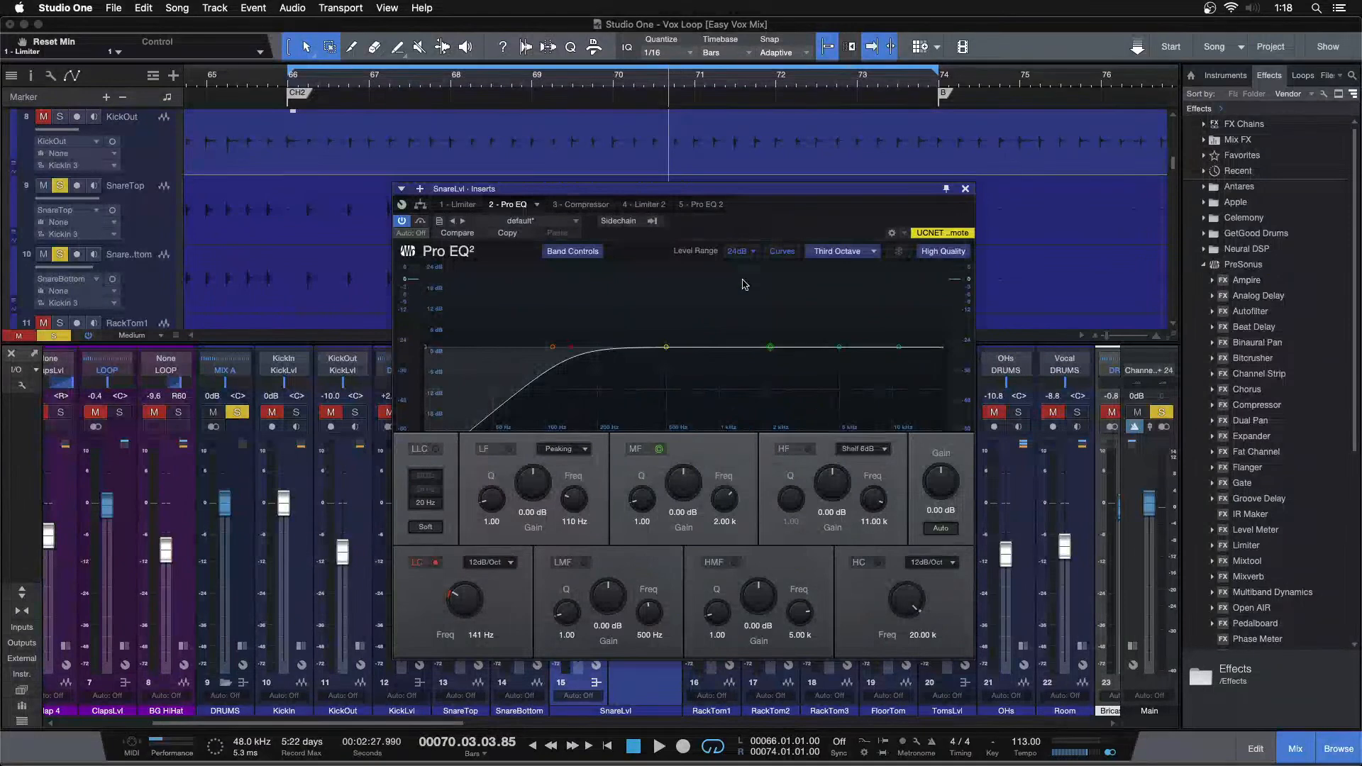
left_click(437, 562)
left_click(437, 562)
left_click(437, 563)
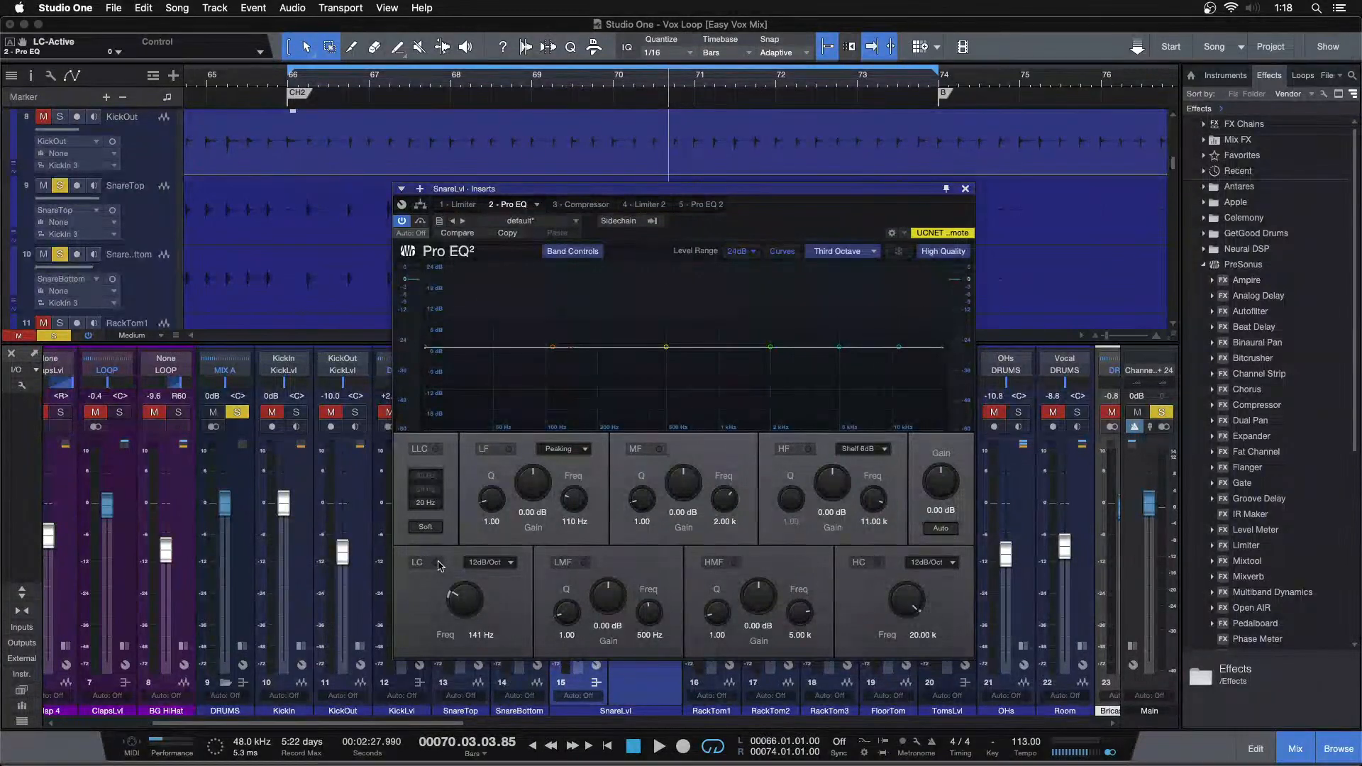
Play the snare loop from its start, compare the 141 Hz low cut on and off, and stop with it on
key("space")
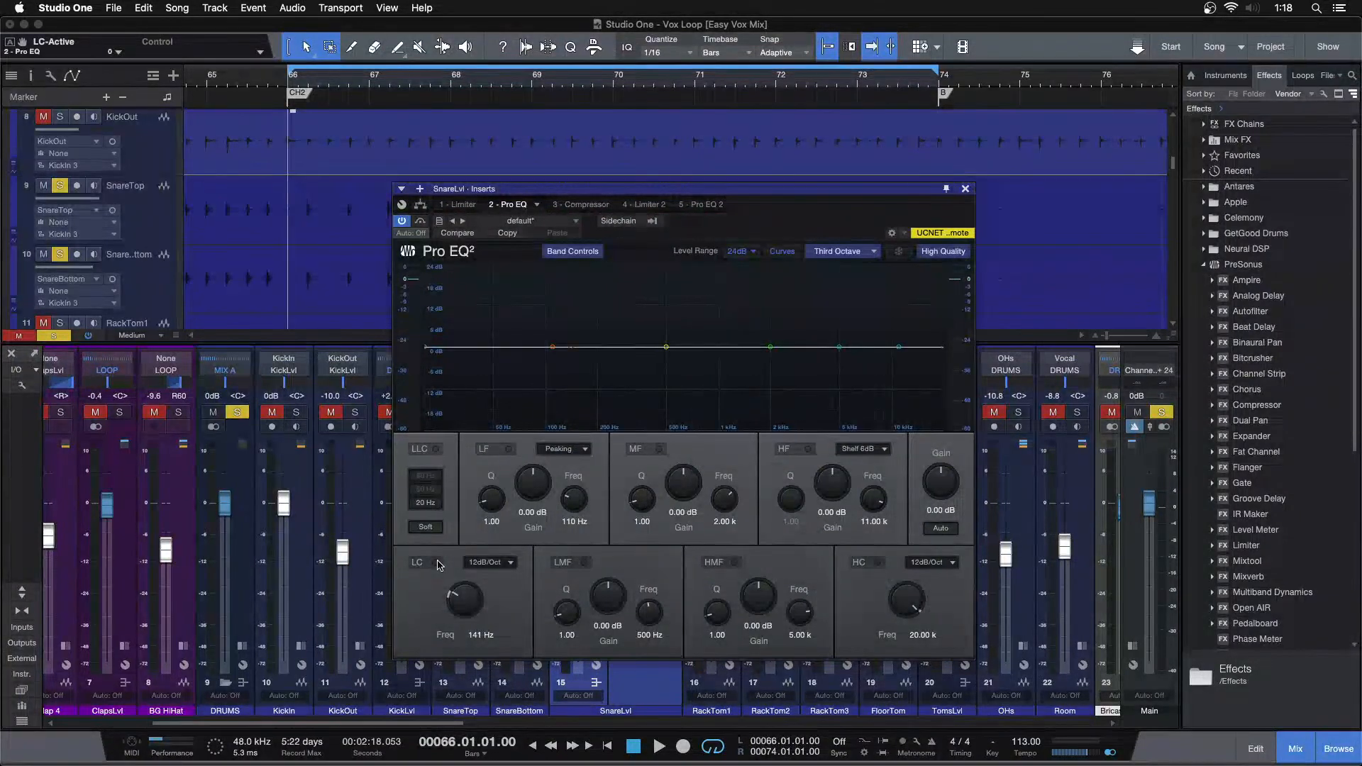
key("space")
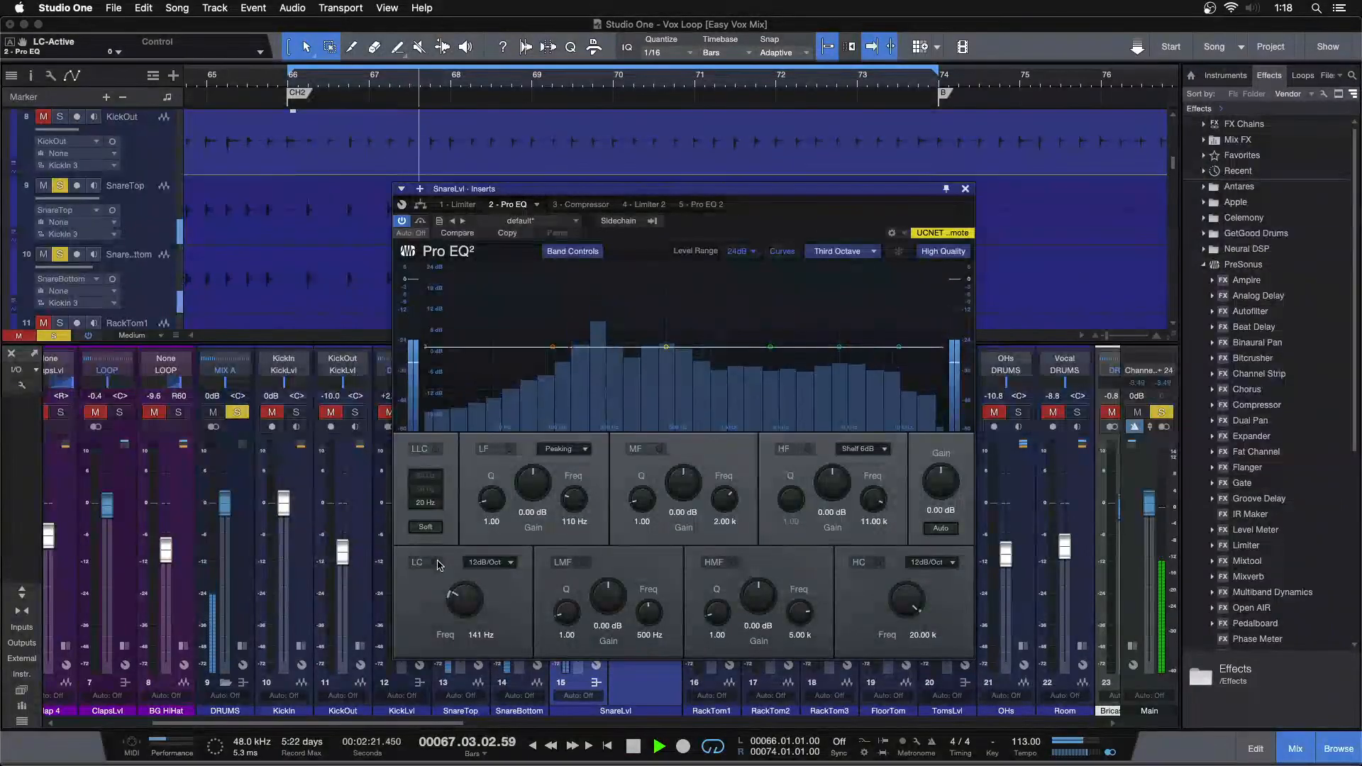
left_click(437, 564)
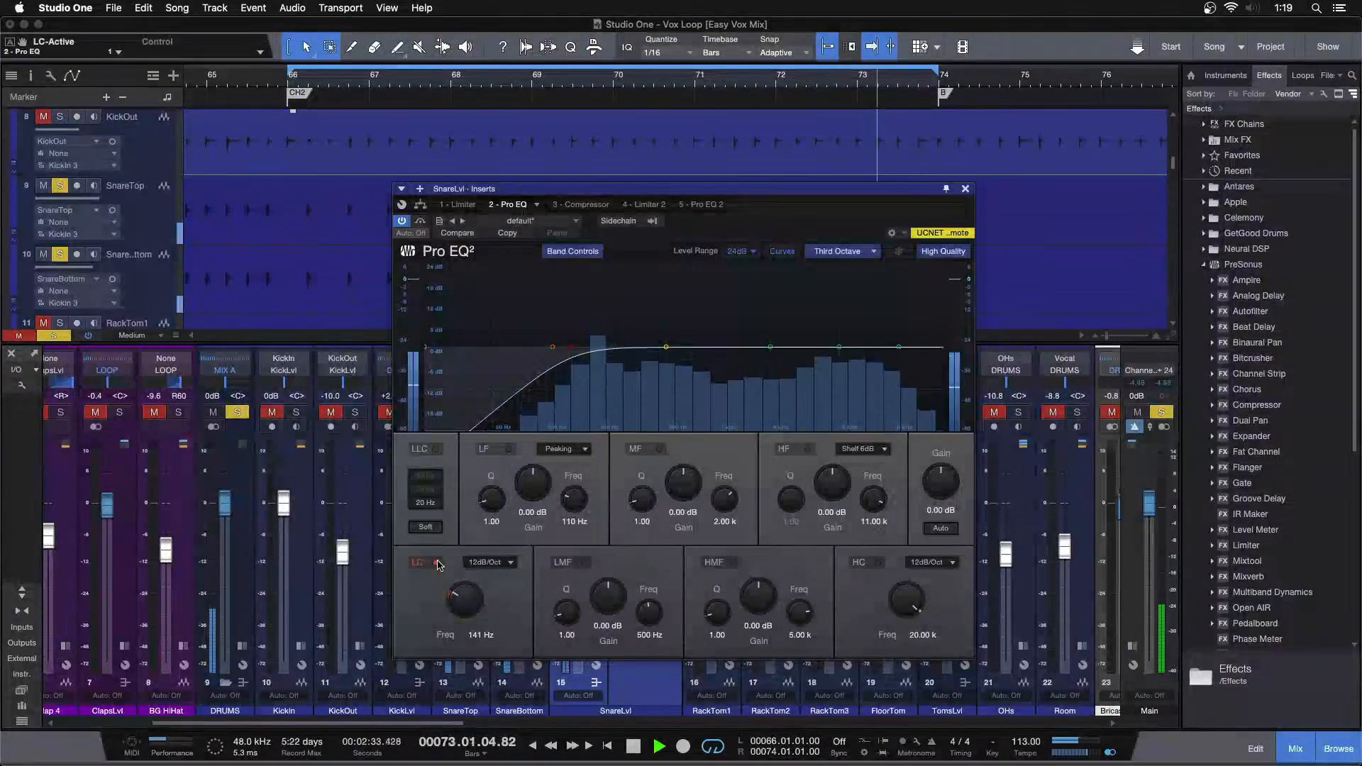
left_click(437, 564)
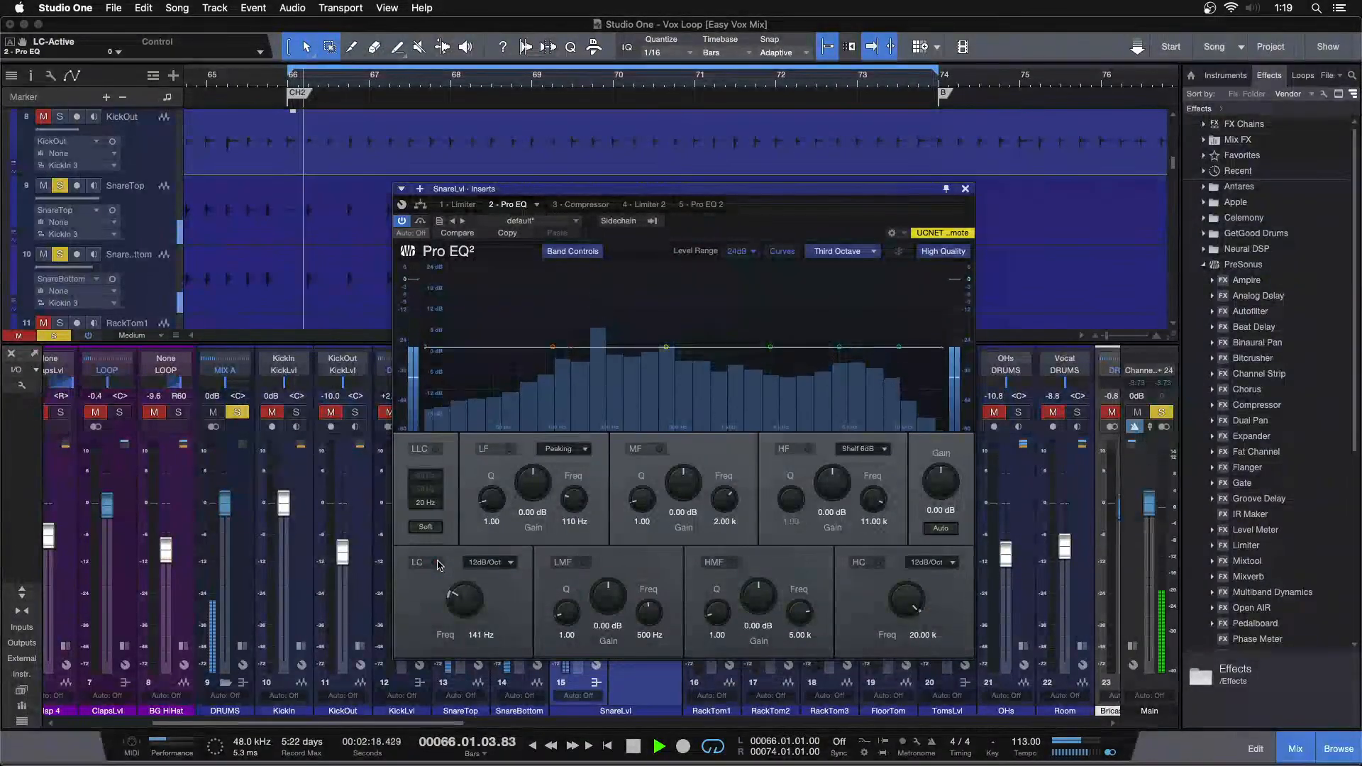
left_click(437, 564)
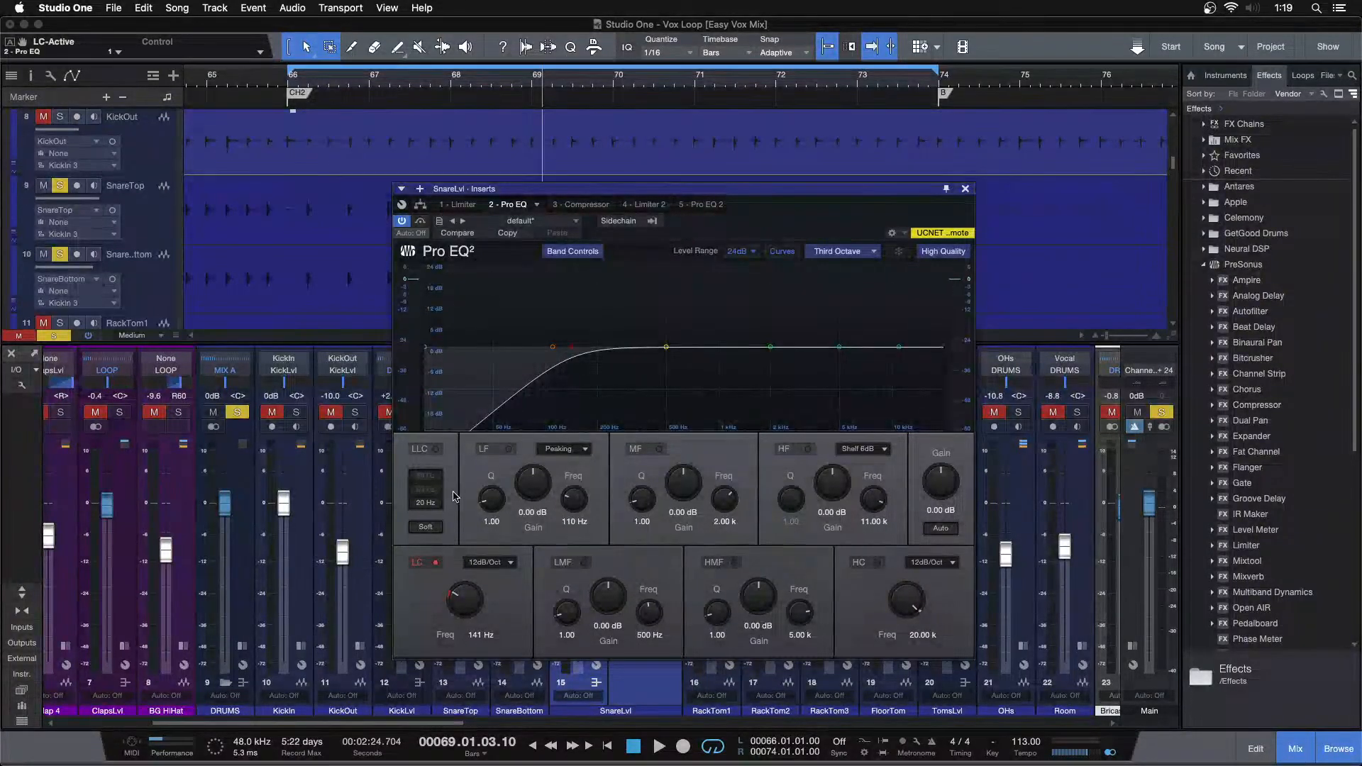
Show SnareLvl's Compressor, activate it, and set it to bypass for the comparison
left_click(587, 207)
left_click_drag(750, 204, 1046, 380)
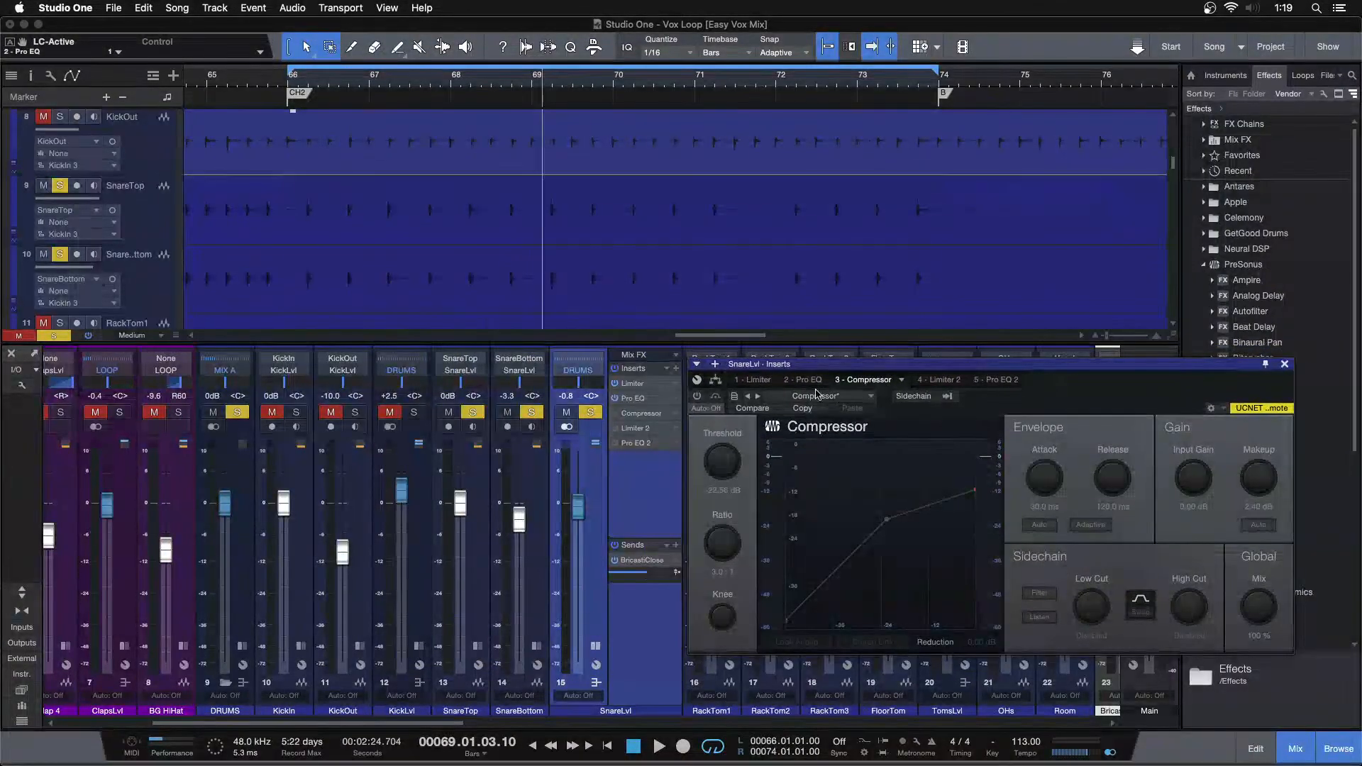
left_click(696, 398)
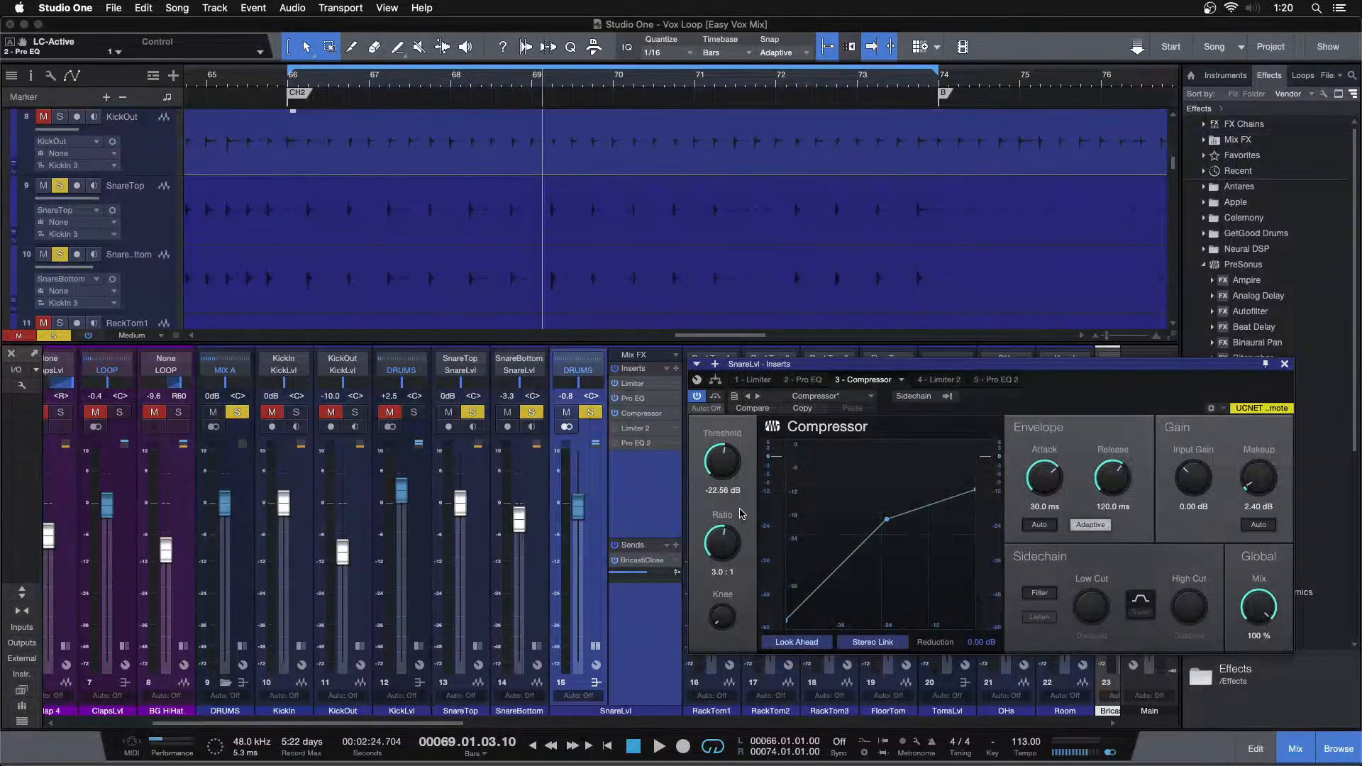
left_click(716, 397)
left_click_drag(1097, 383, 815, 394)
left_click(434, 407)
Play the snare loop from its start, toggle the Compressor's bypass for comparison, and stop with the bypass off
key("space")
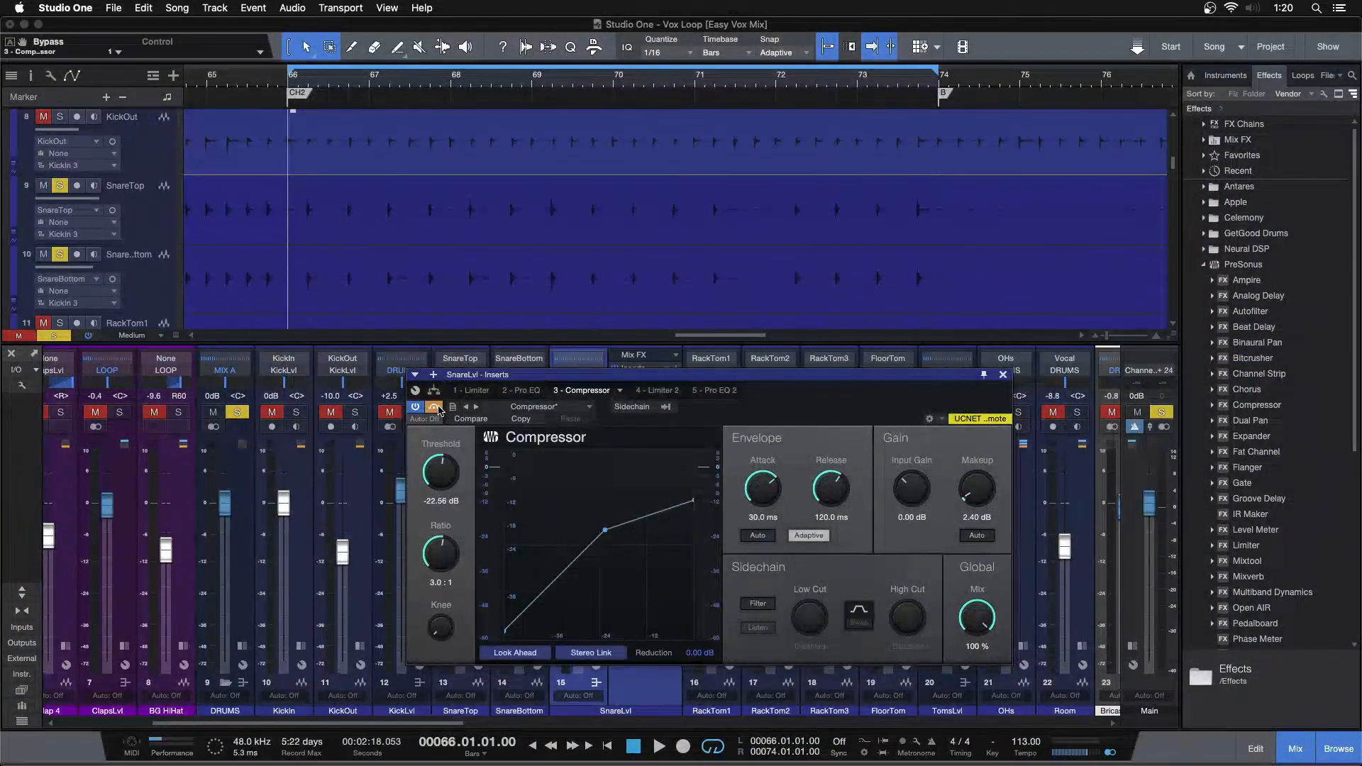
key("space")
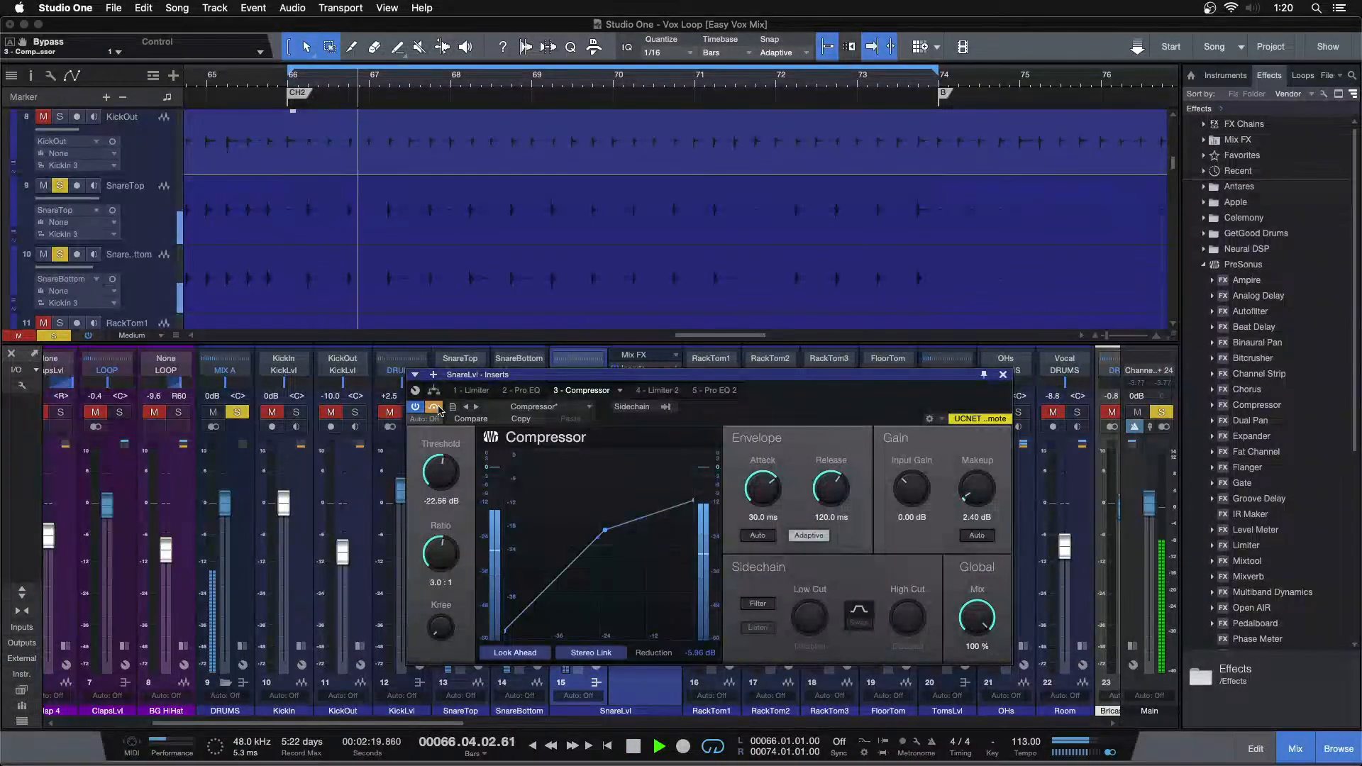
left_click(433, 406)
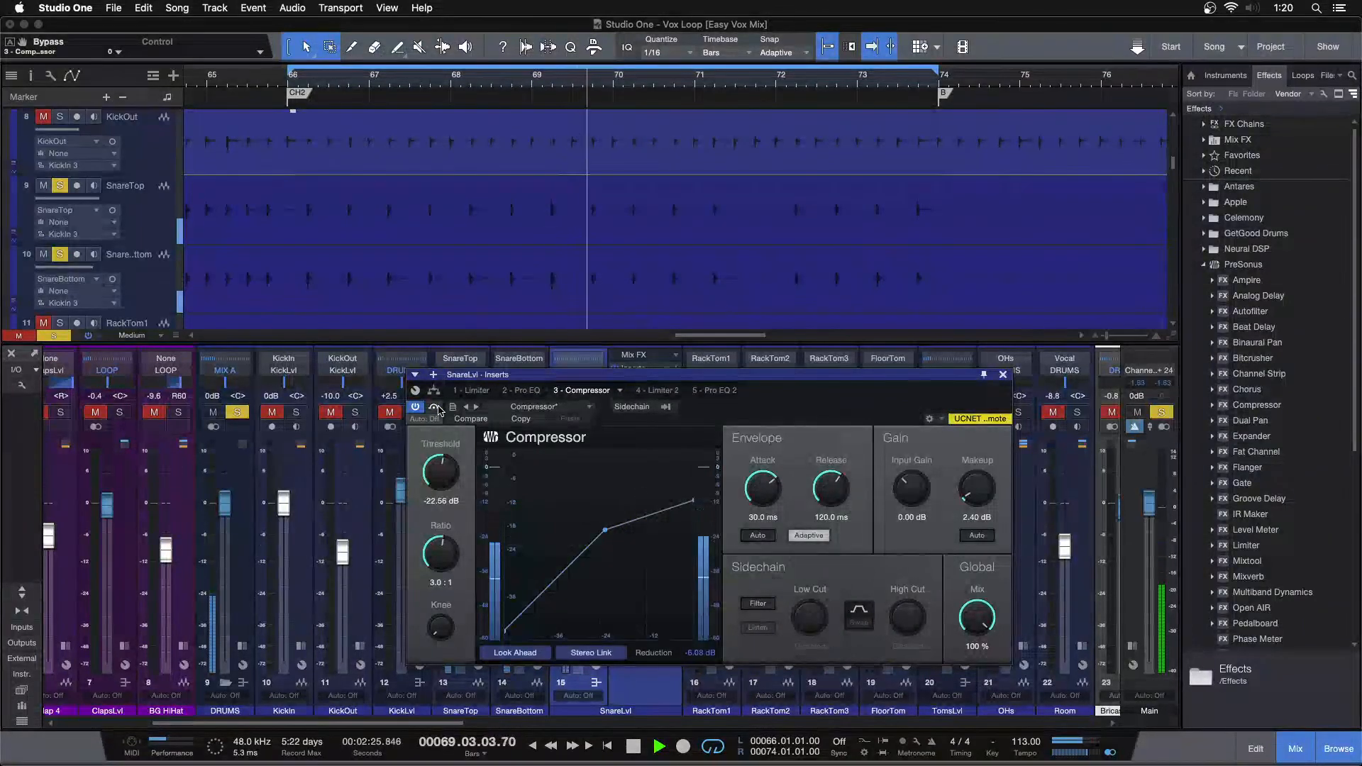
left_click(437, 408)
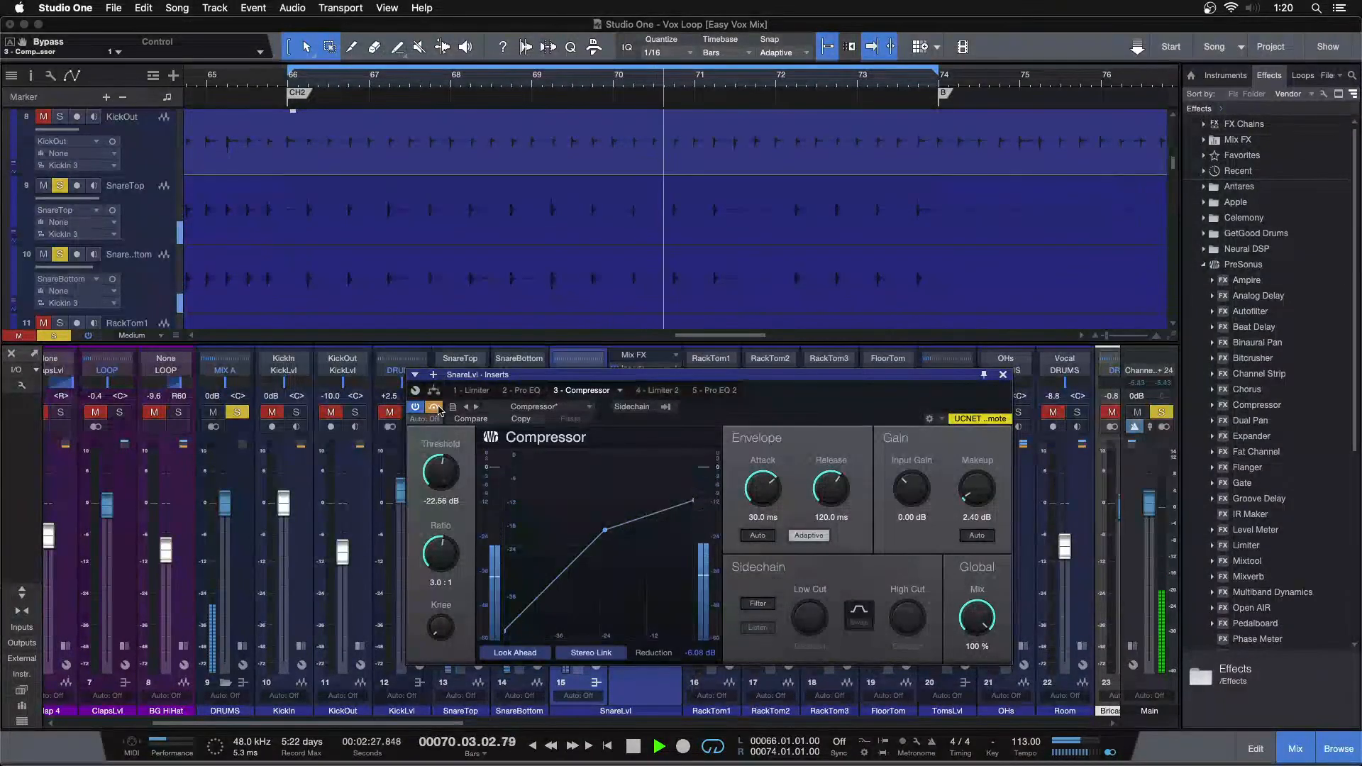
left_click(435, 407)
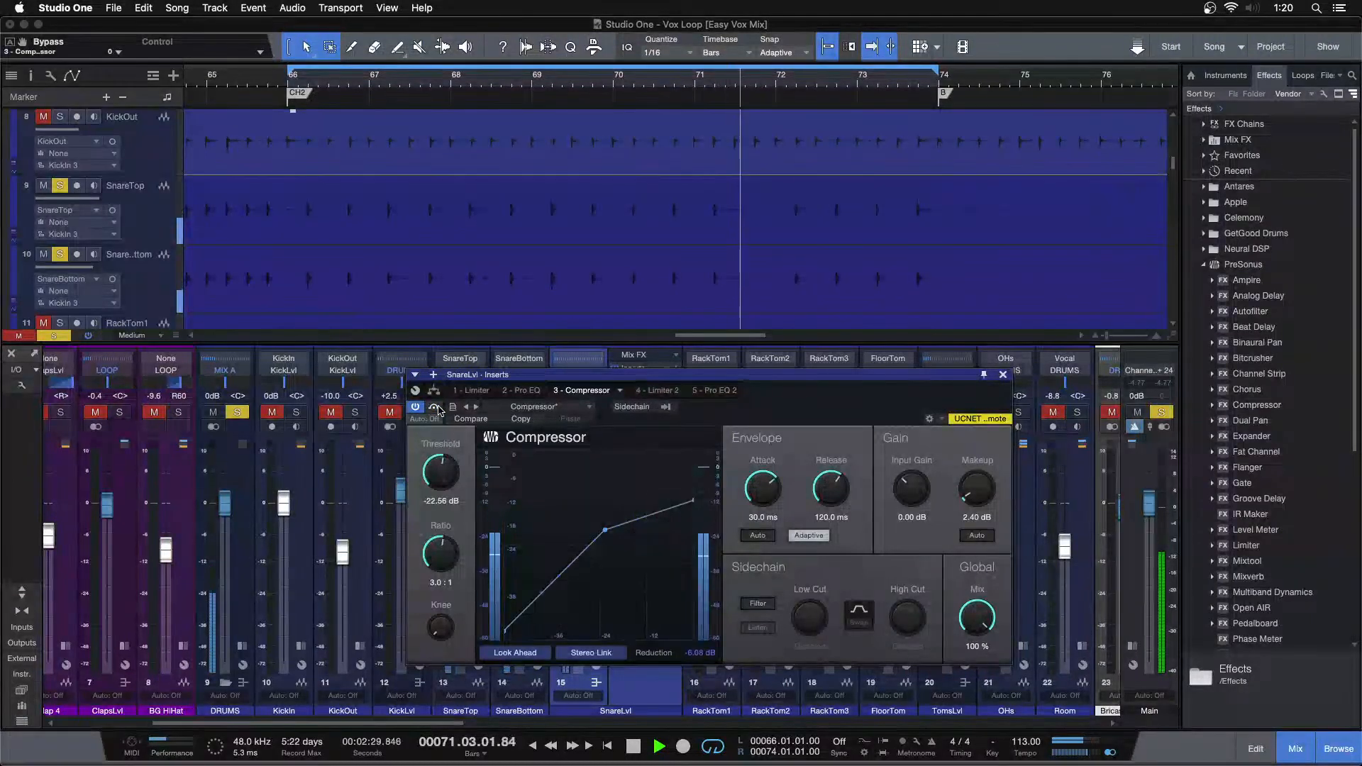
left_click(434, 407)
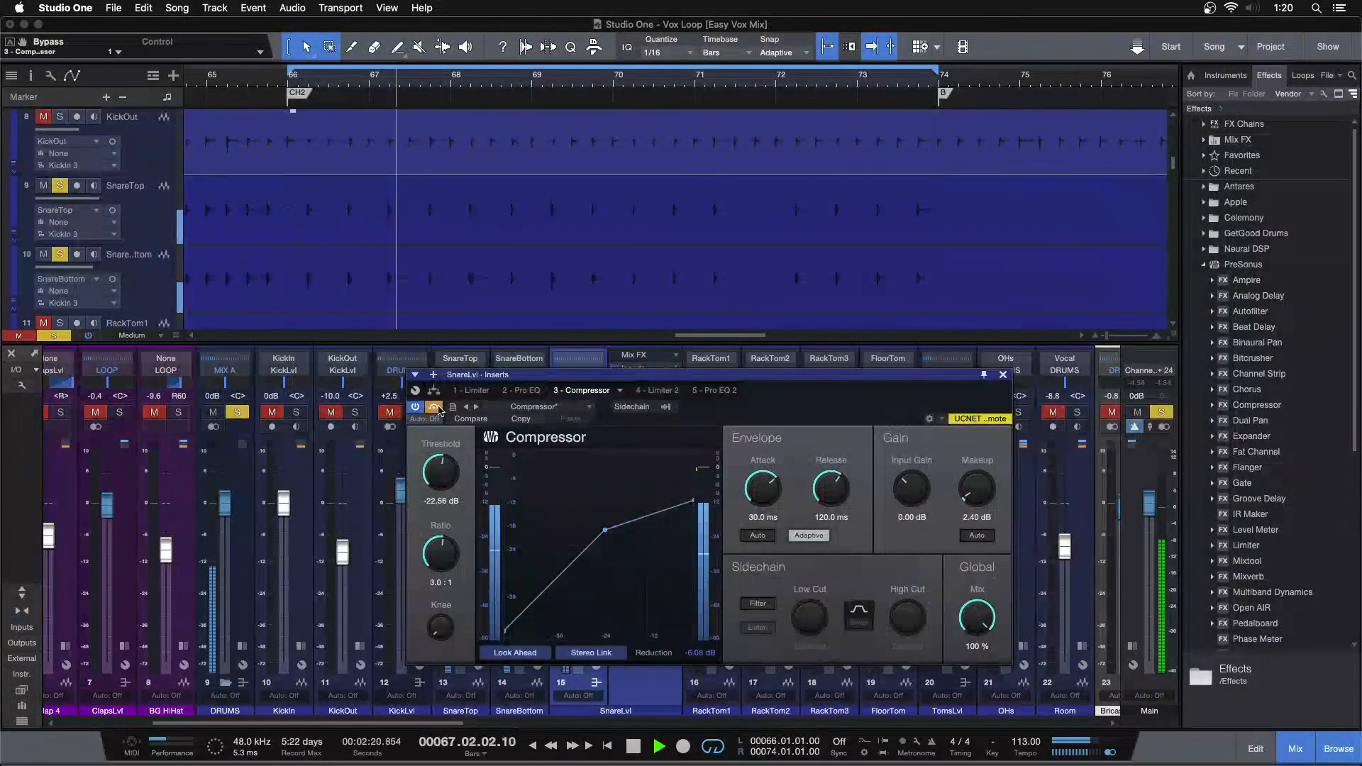
left_click(434, 407)
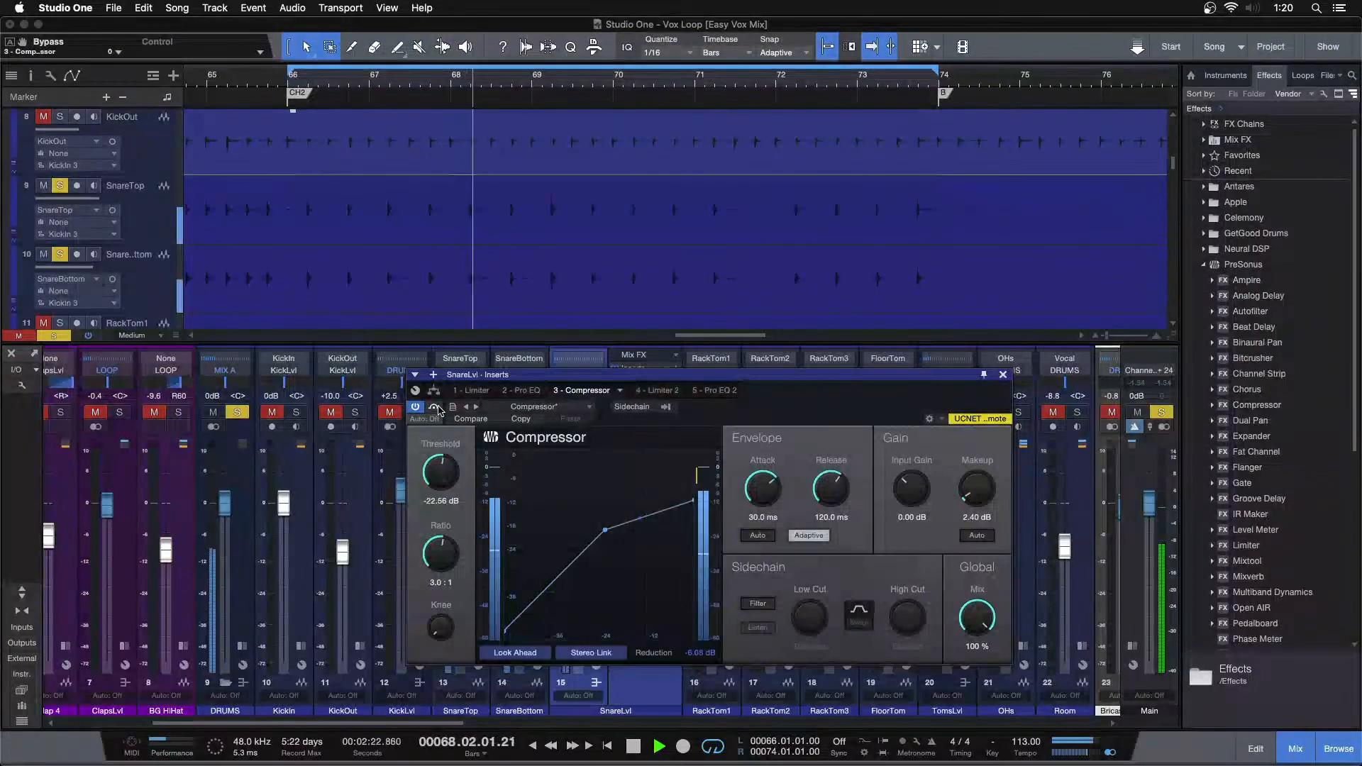
key("space")
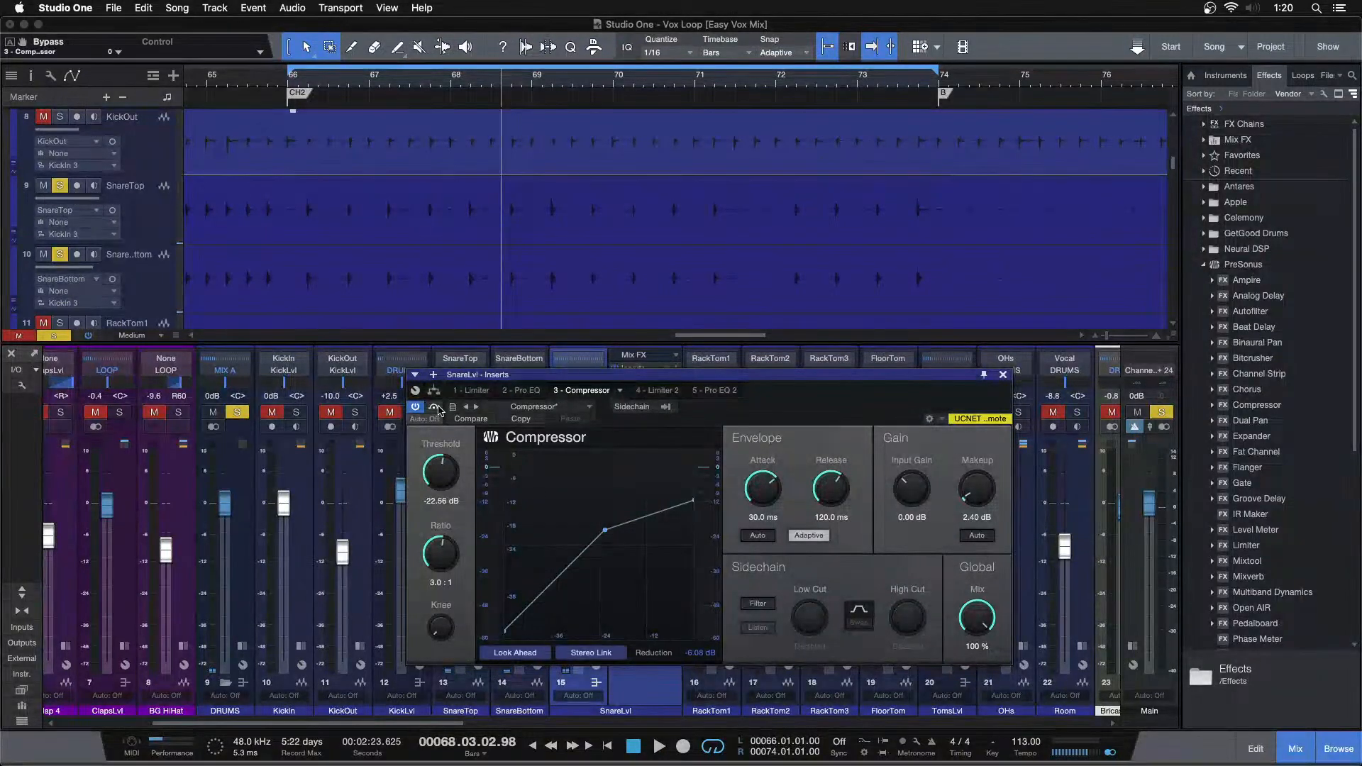
Revisit SnareLvl's first Pro EQ, return to the Compressor, and play the snare loop from its start with the Compressor's bypass on and off
left_click(521, 390)
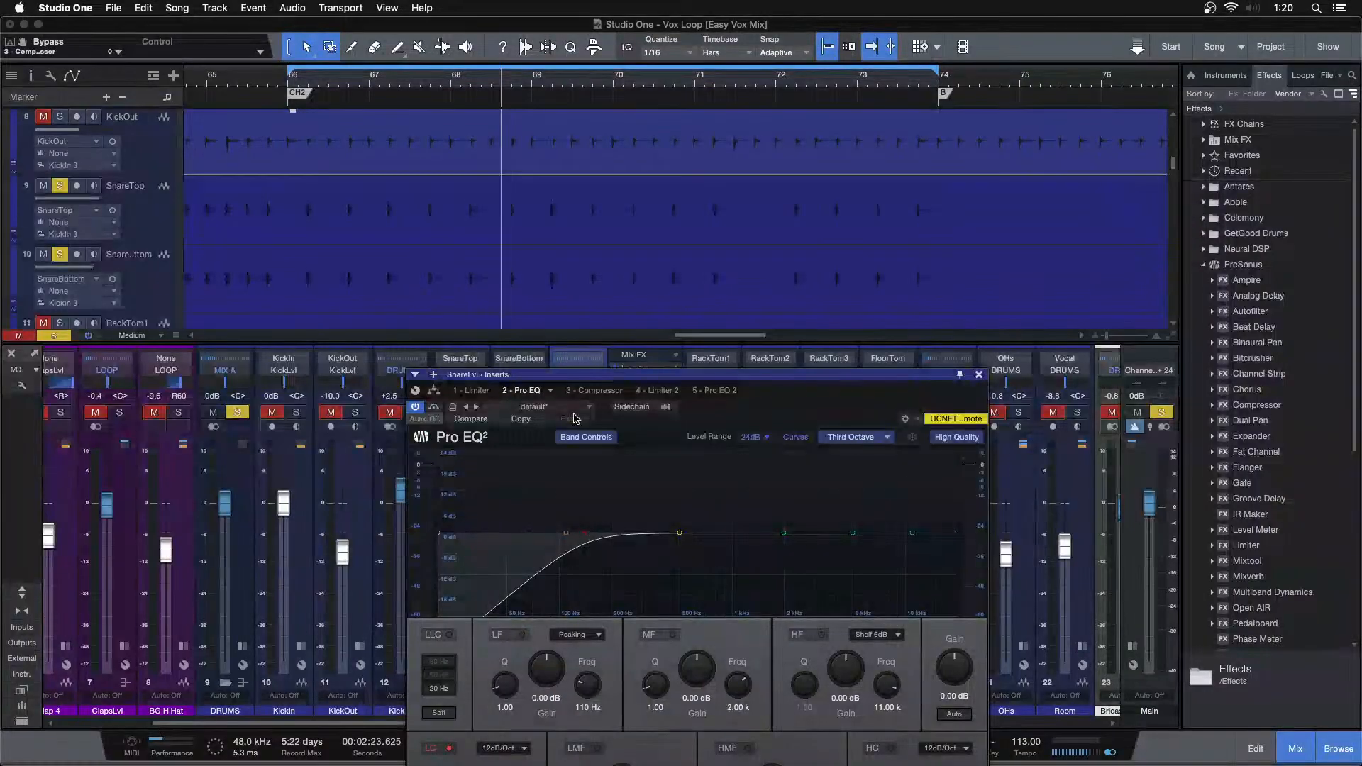
left_click(588, 391)
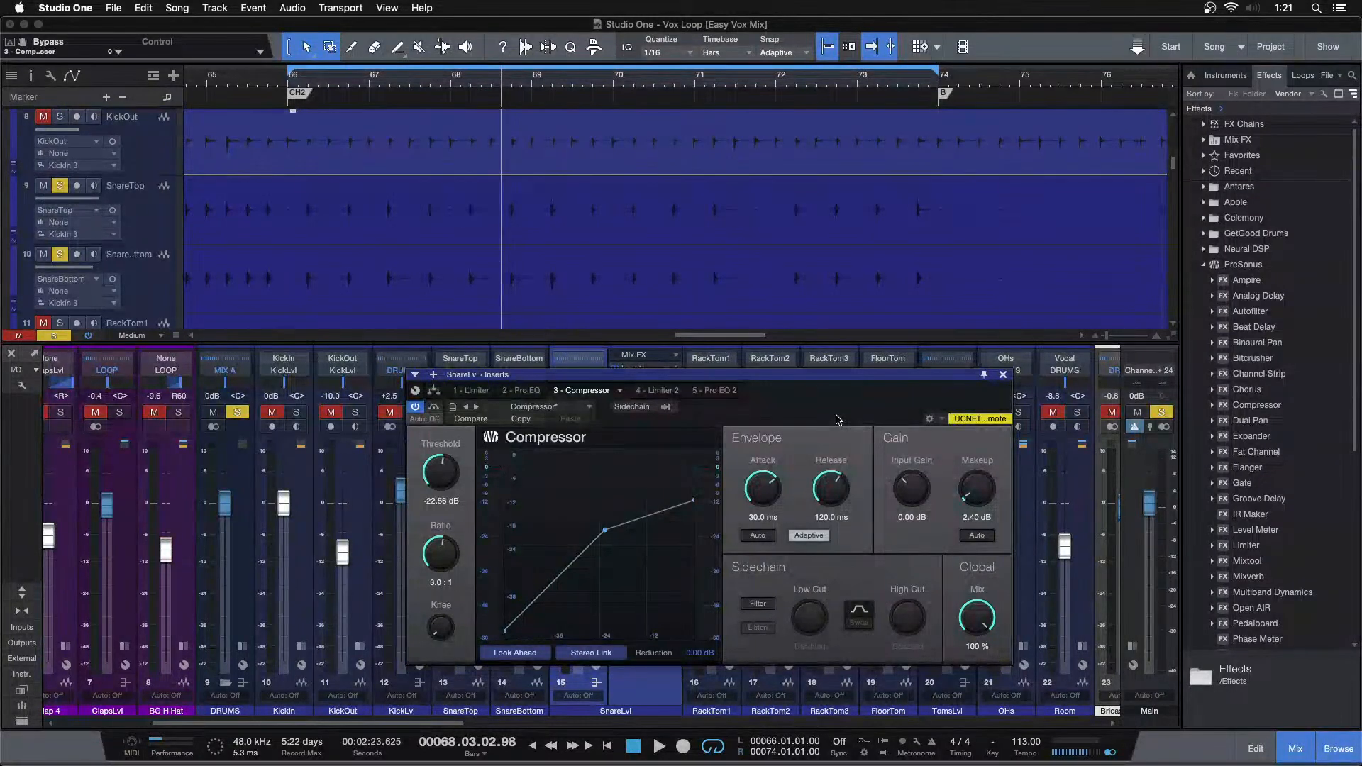
key("KP_1")
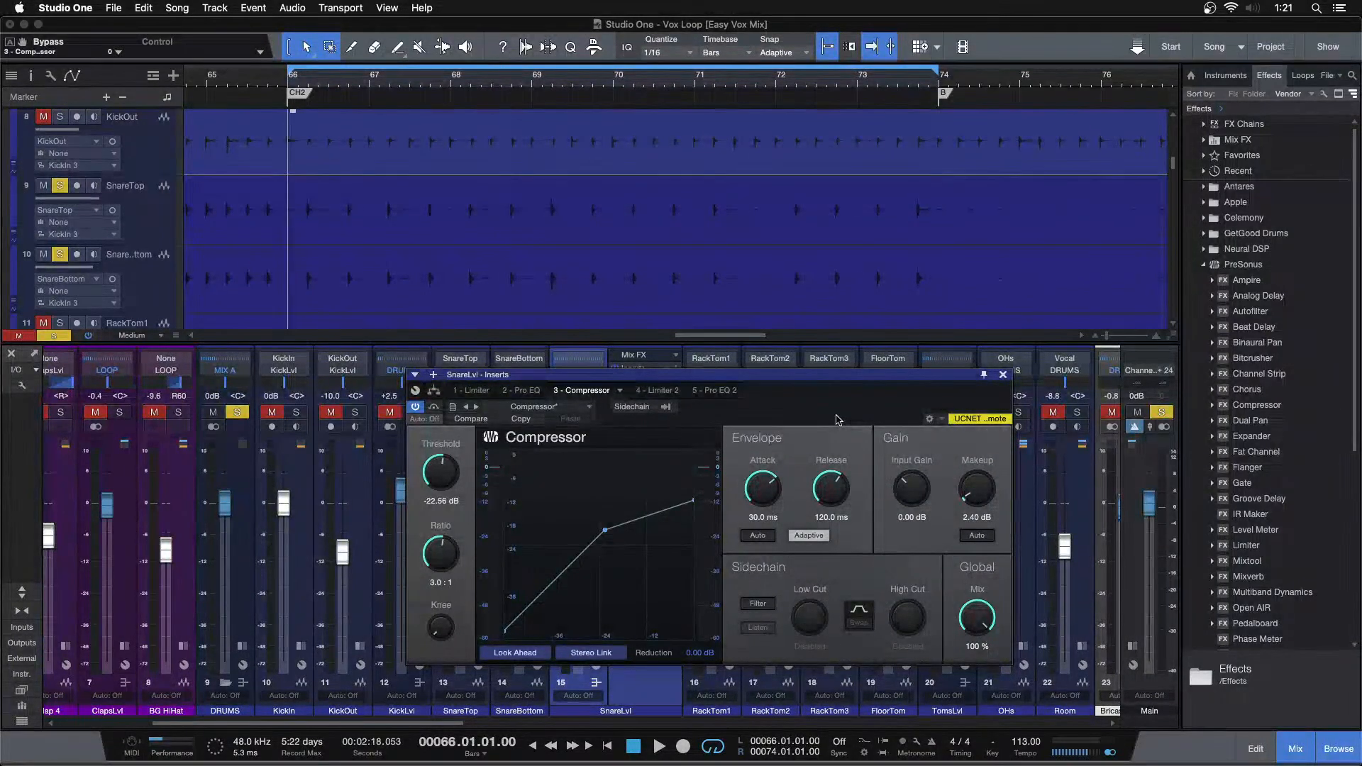
key("space")
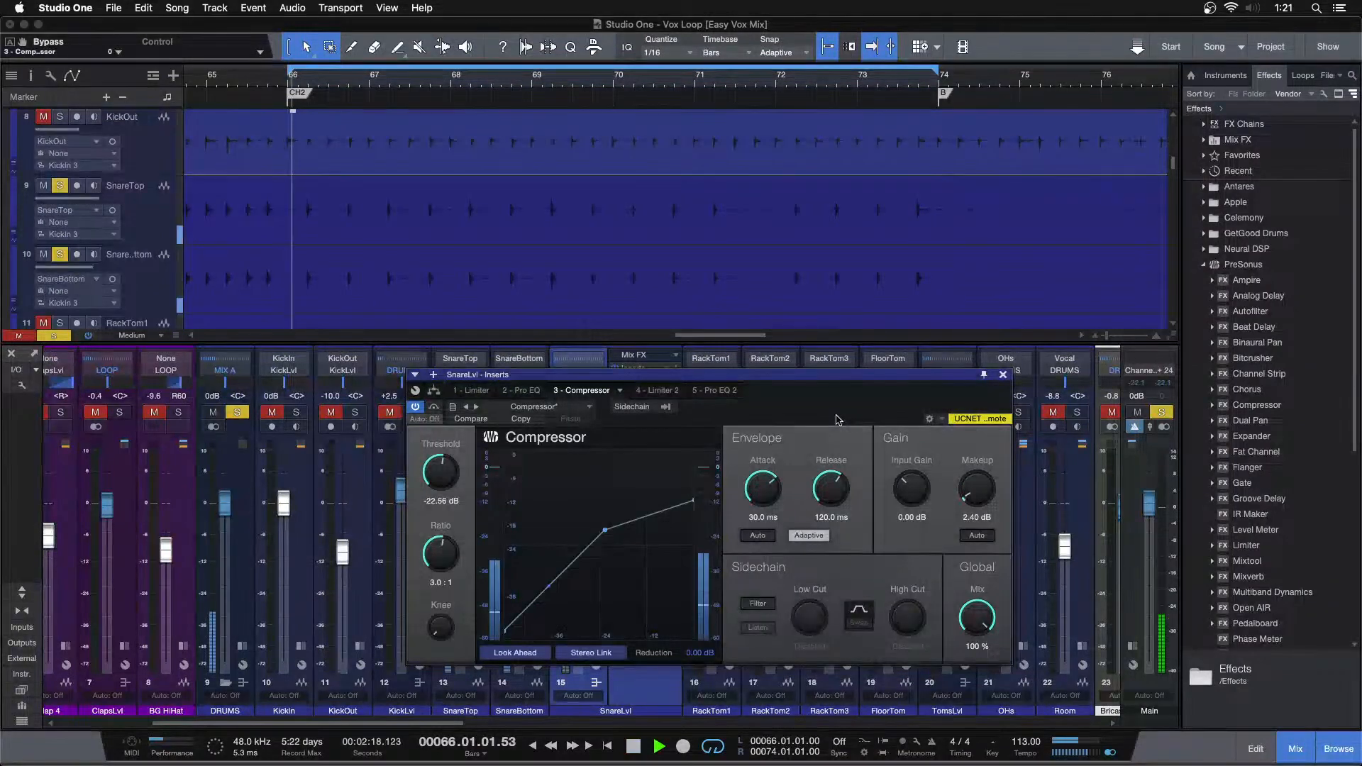
left_click(435, 408)
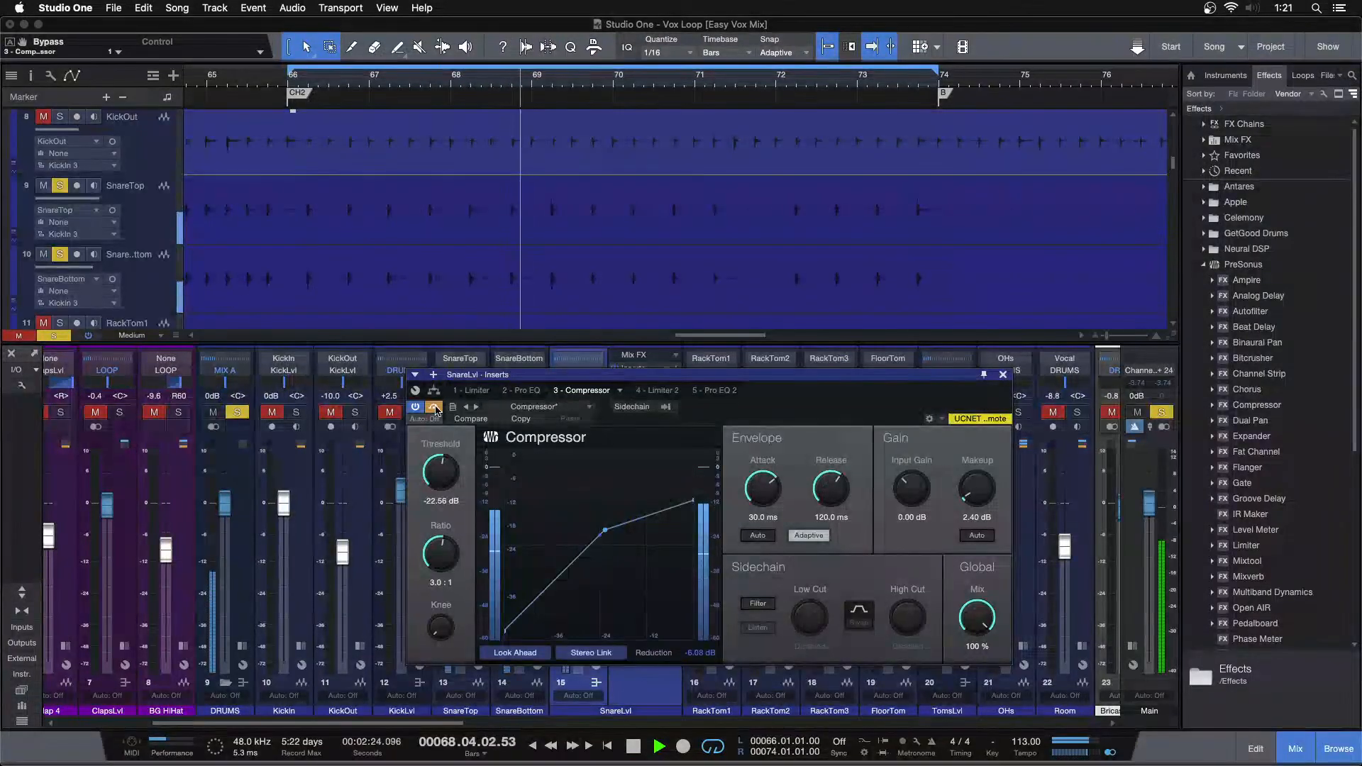
left_click(435, 408)
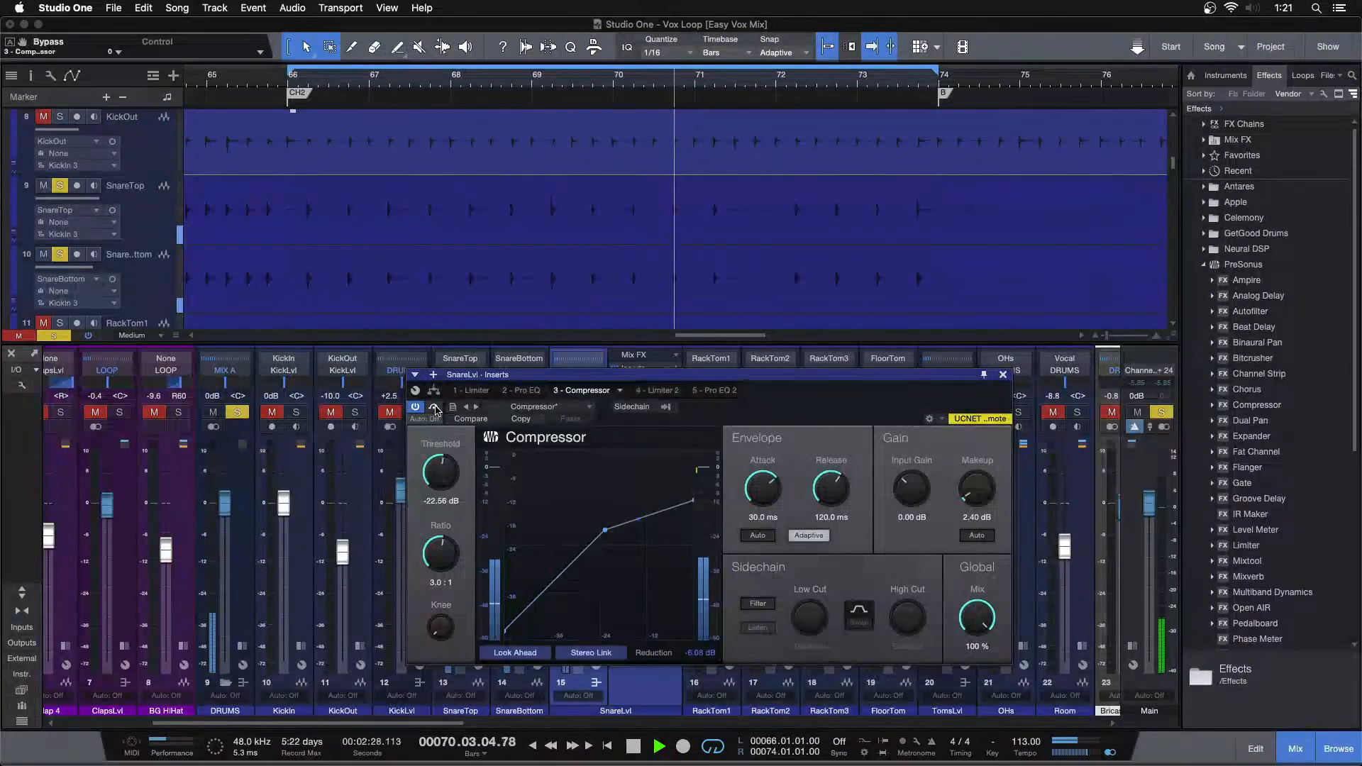
Show SnareLvl's Limiter 2, activate it while the snare loop plays, and stop playback
left_click(675, 391)
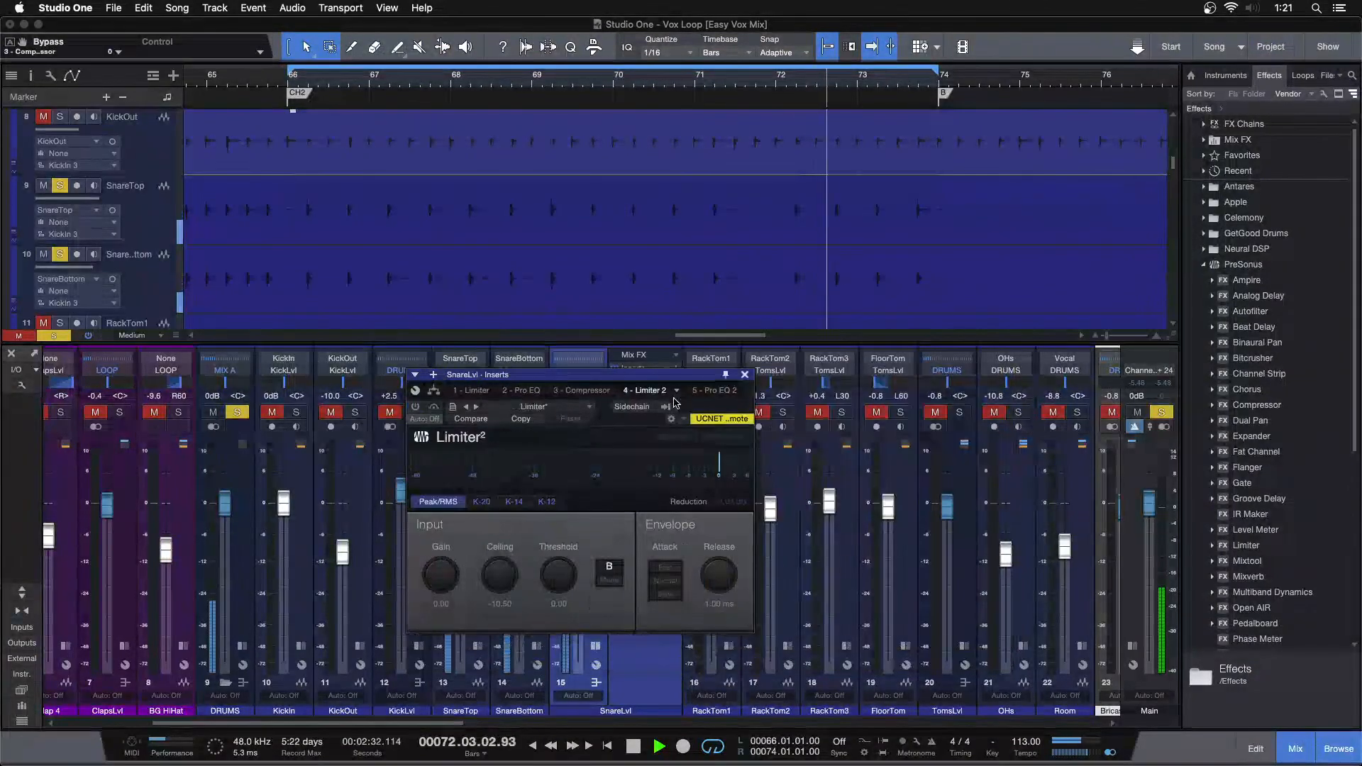
left_click(414, 407)
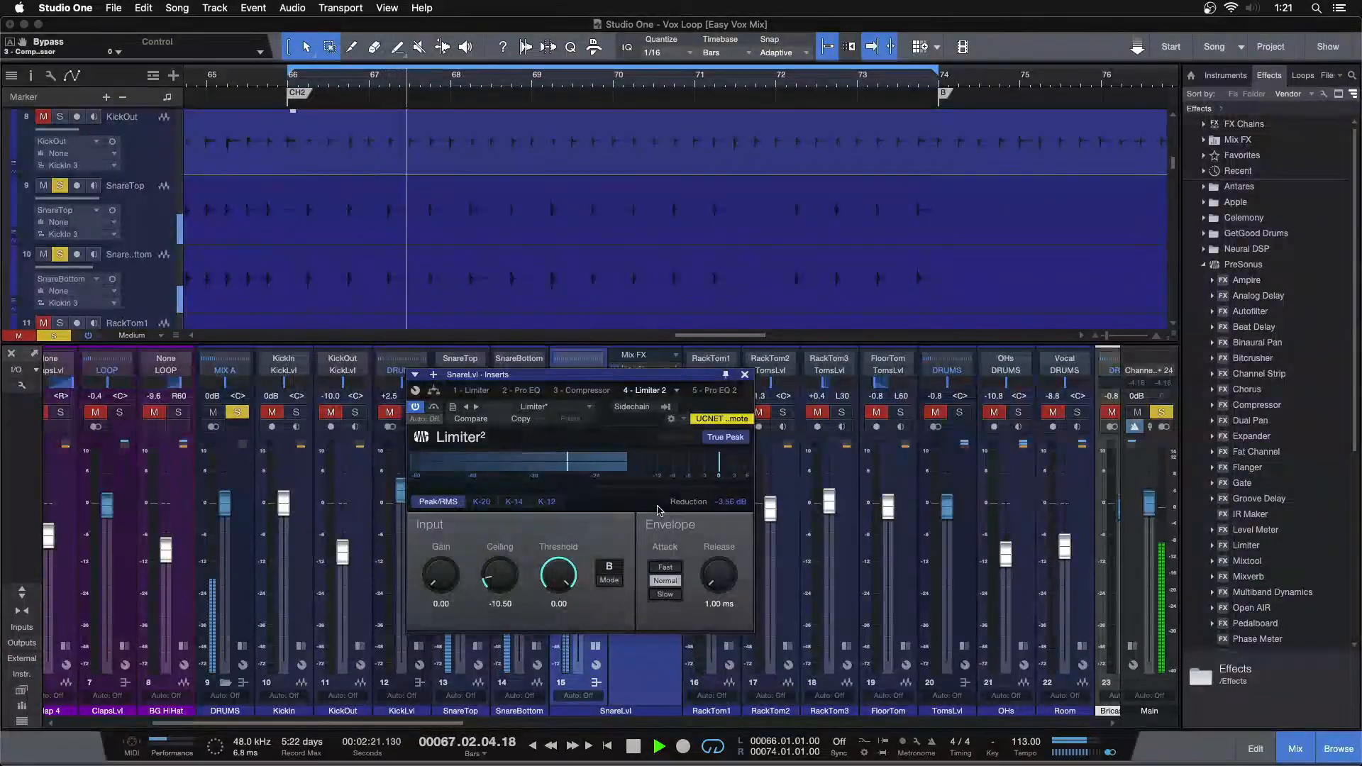
key("space")
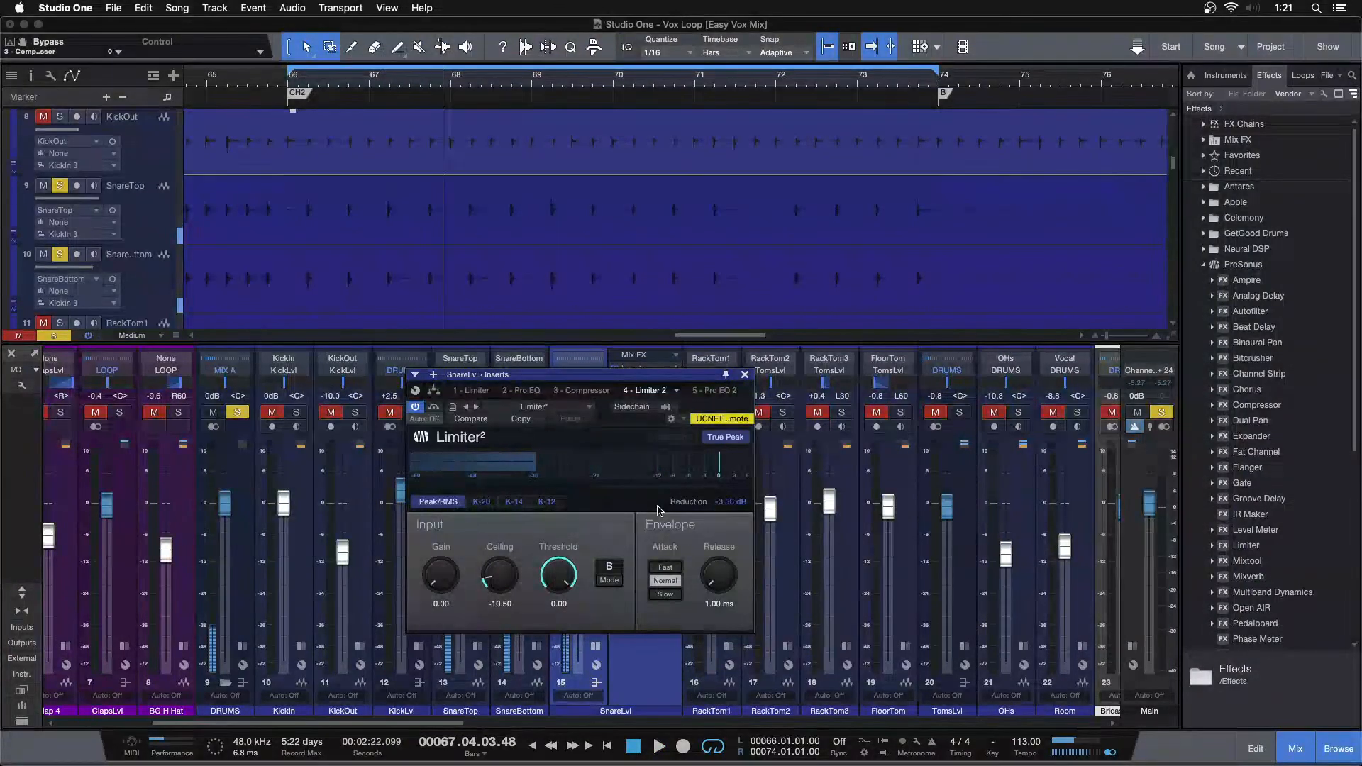
Open and activate SnareLvl's Pro EQ 2, move its window so the band controls are reachable, and return to the loop start
left_click_drag(620, 378, 906, 369)
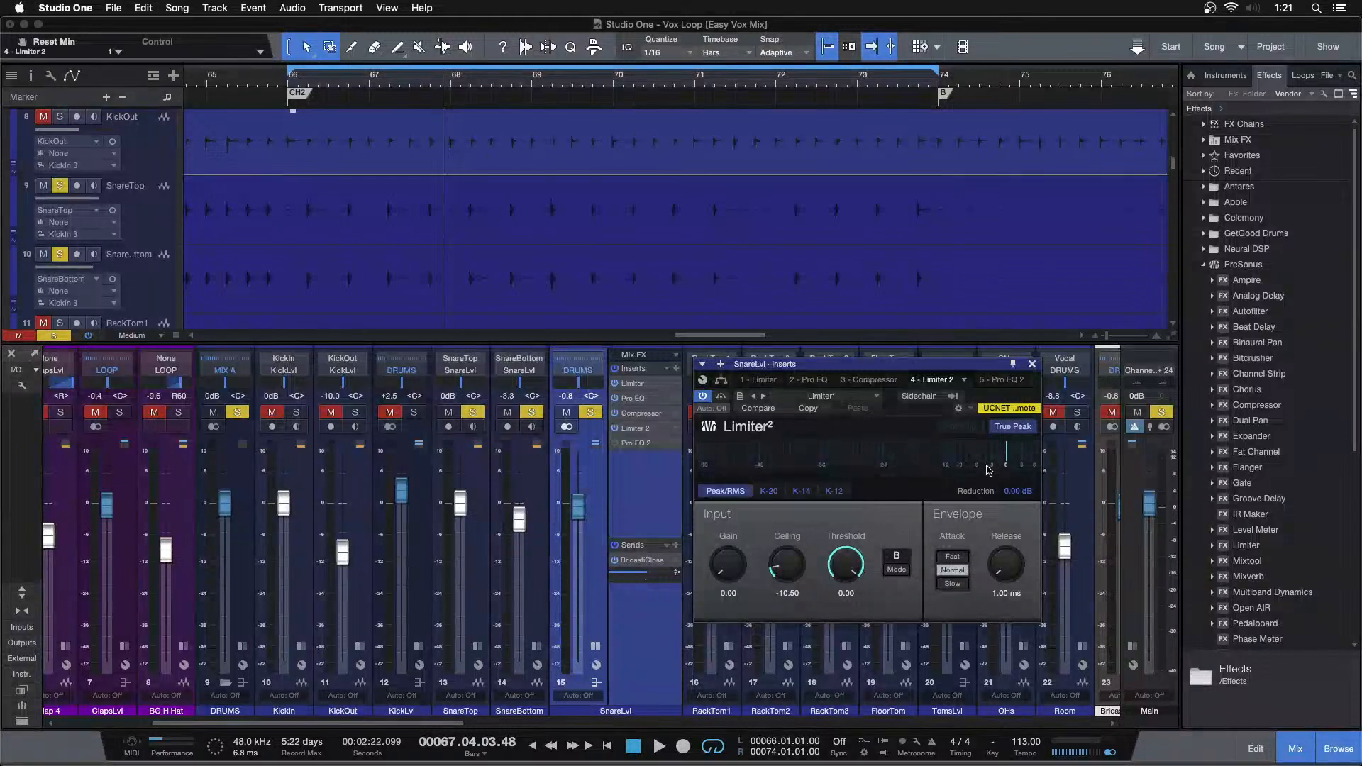
left_click(990, 380)
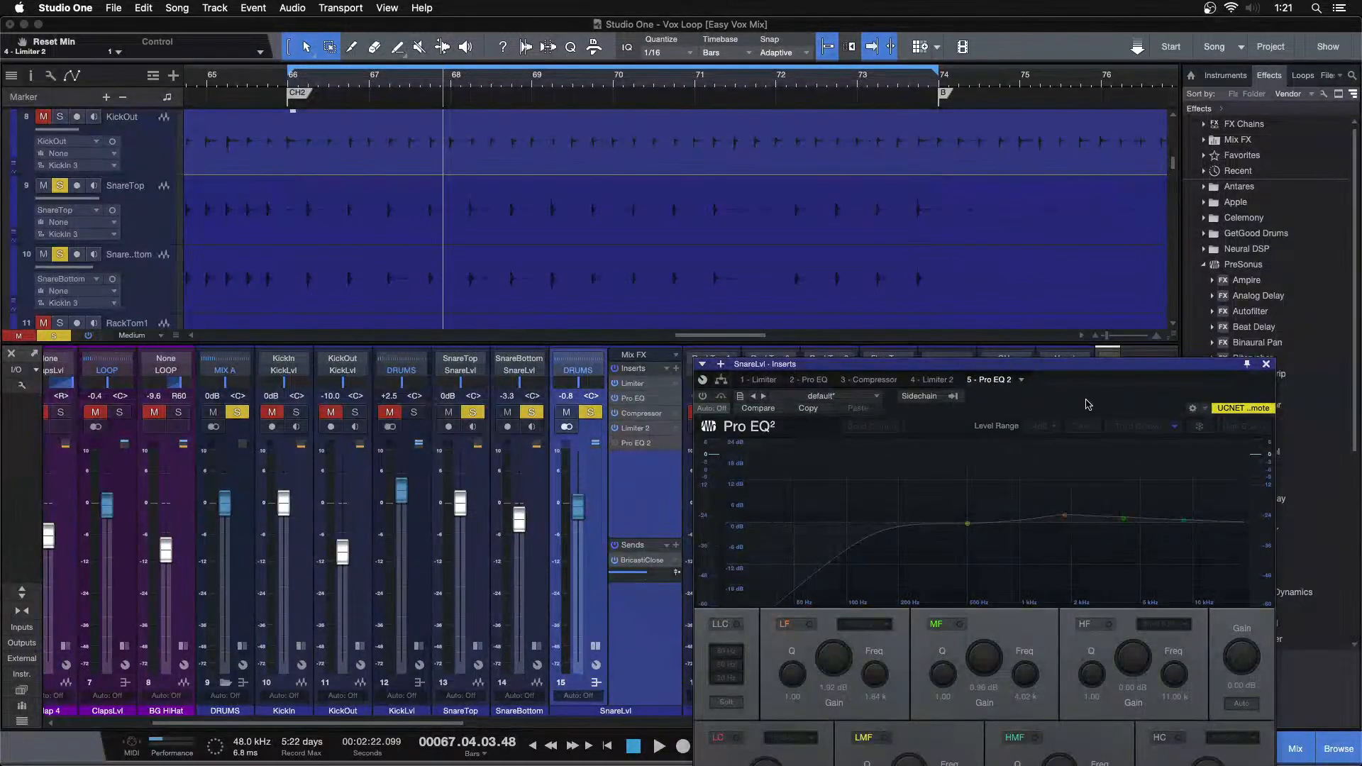
left_click_drag(1089, 405, 869, 342)
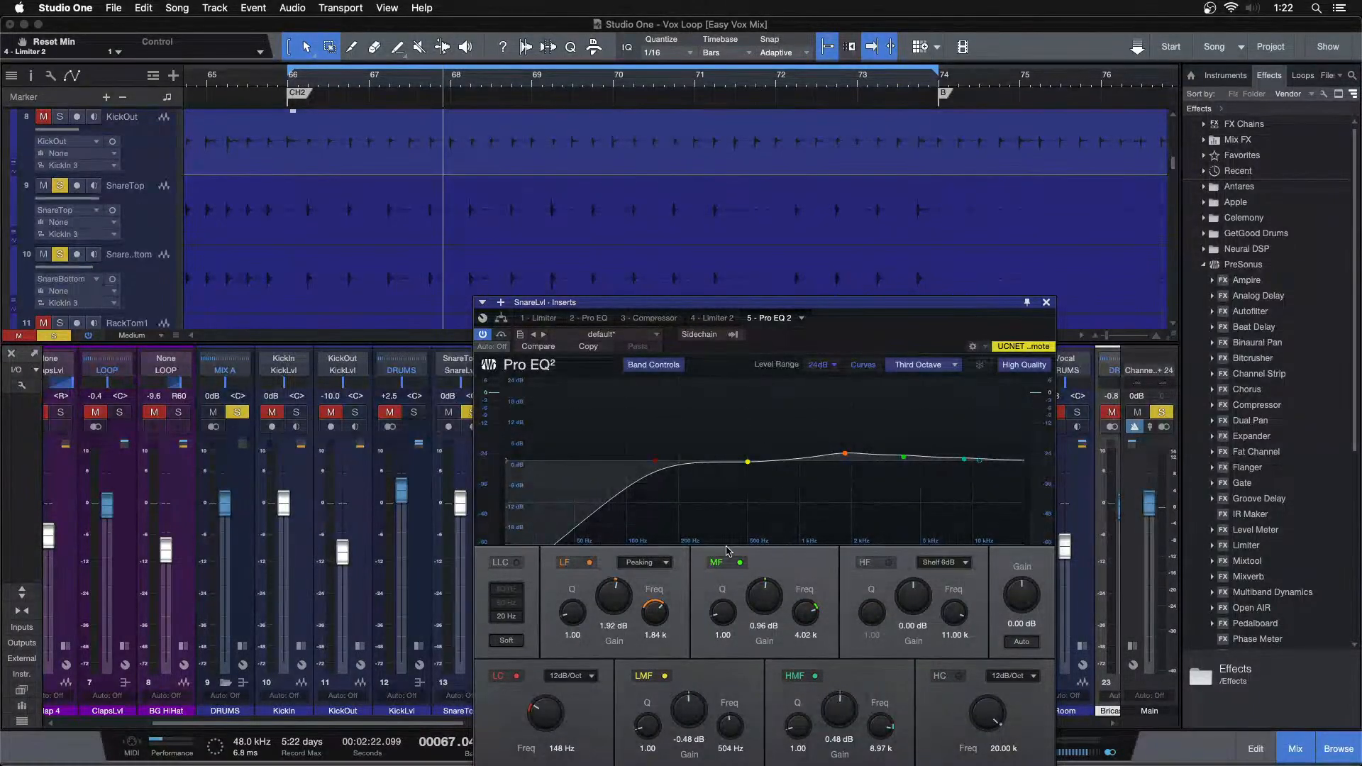
key("space")
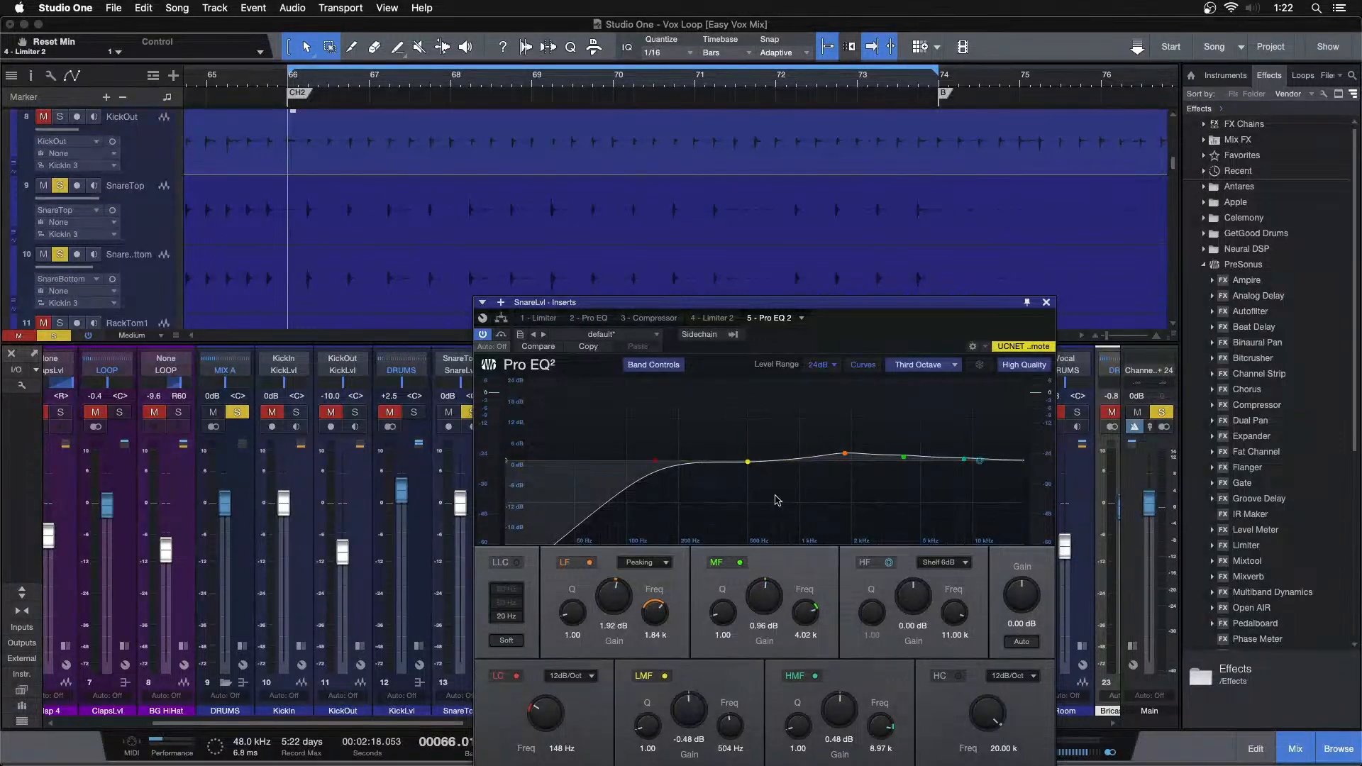
Switch off the LF, MF, HMF, LMF and LC bands in Pro EQ 2
double_click(846, 454)
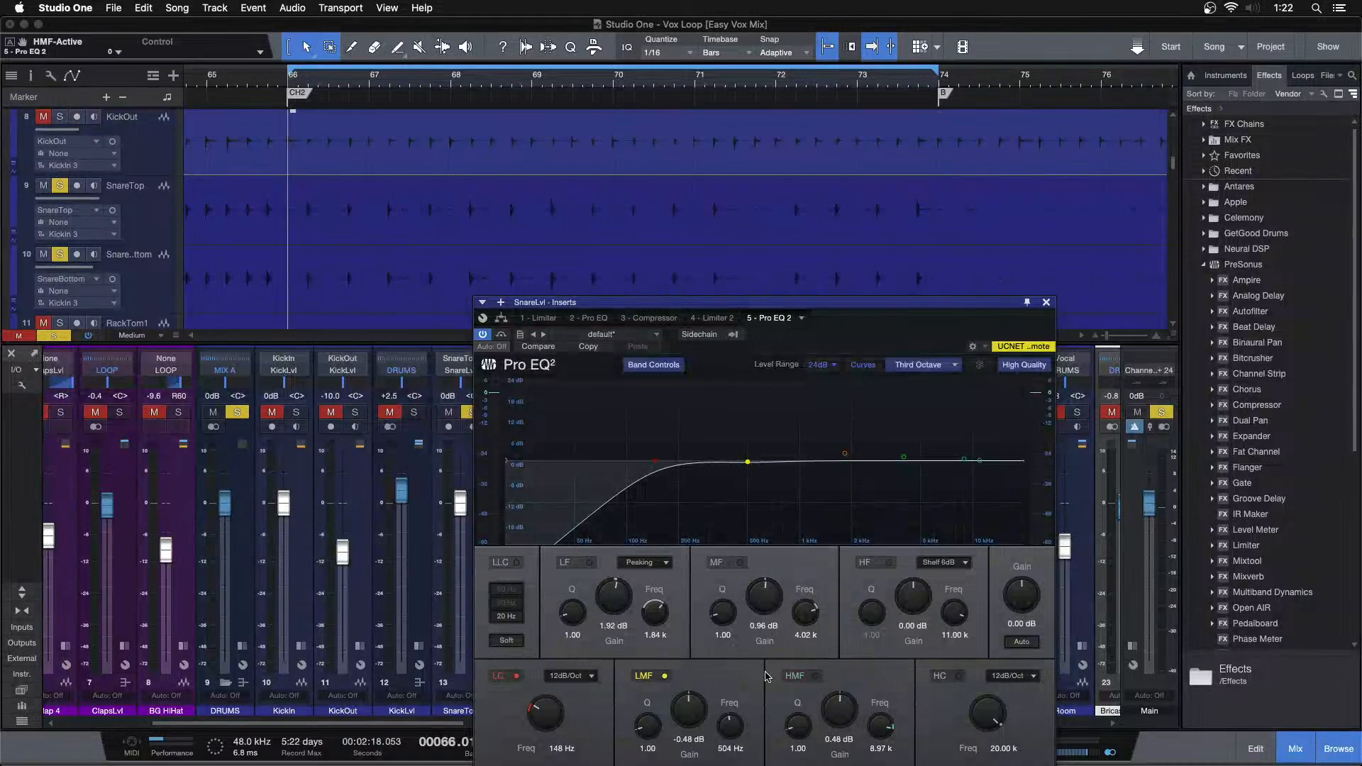
left_click(514, 675)
left_click(514, 676)
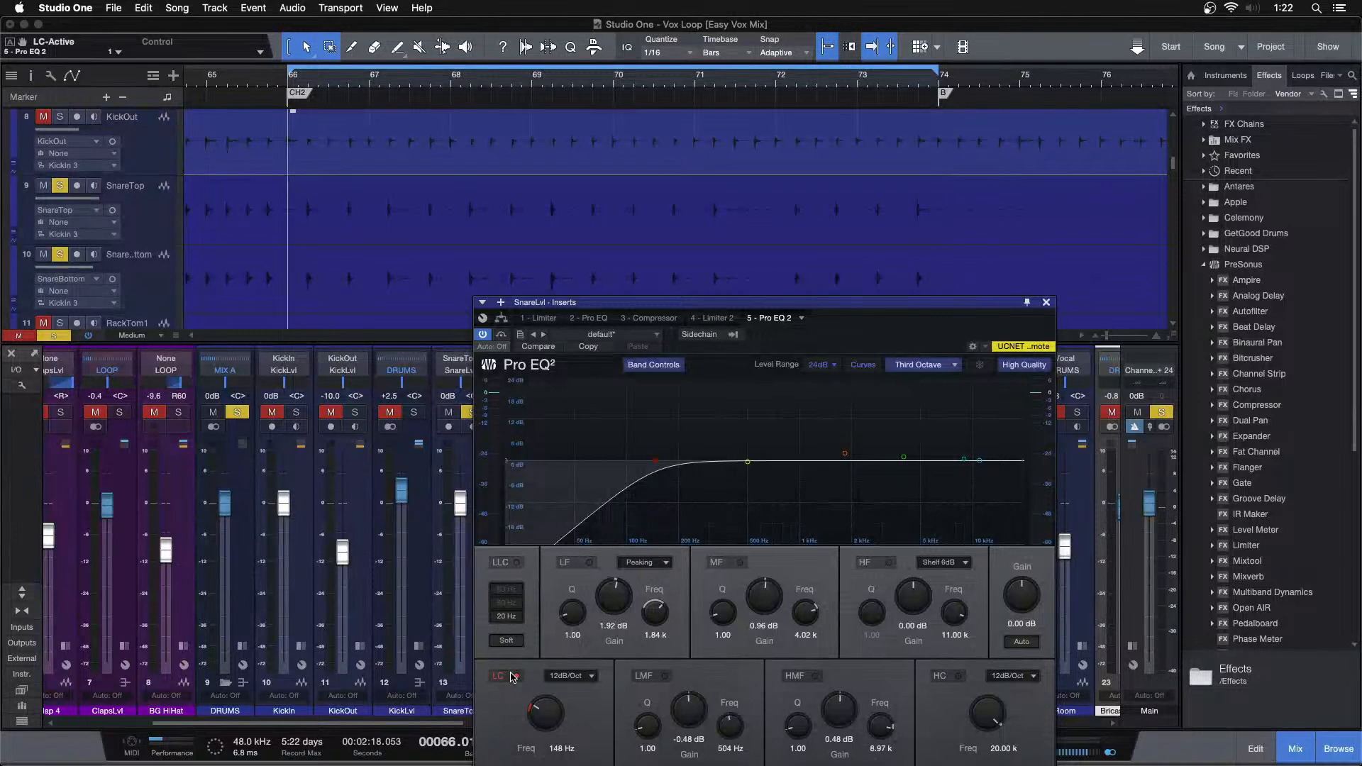
left_click(514, 675)
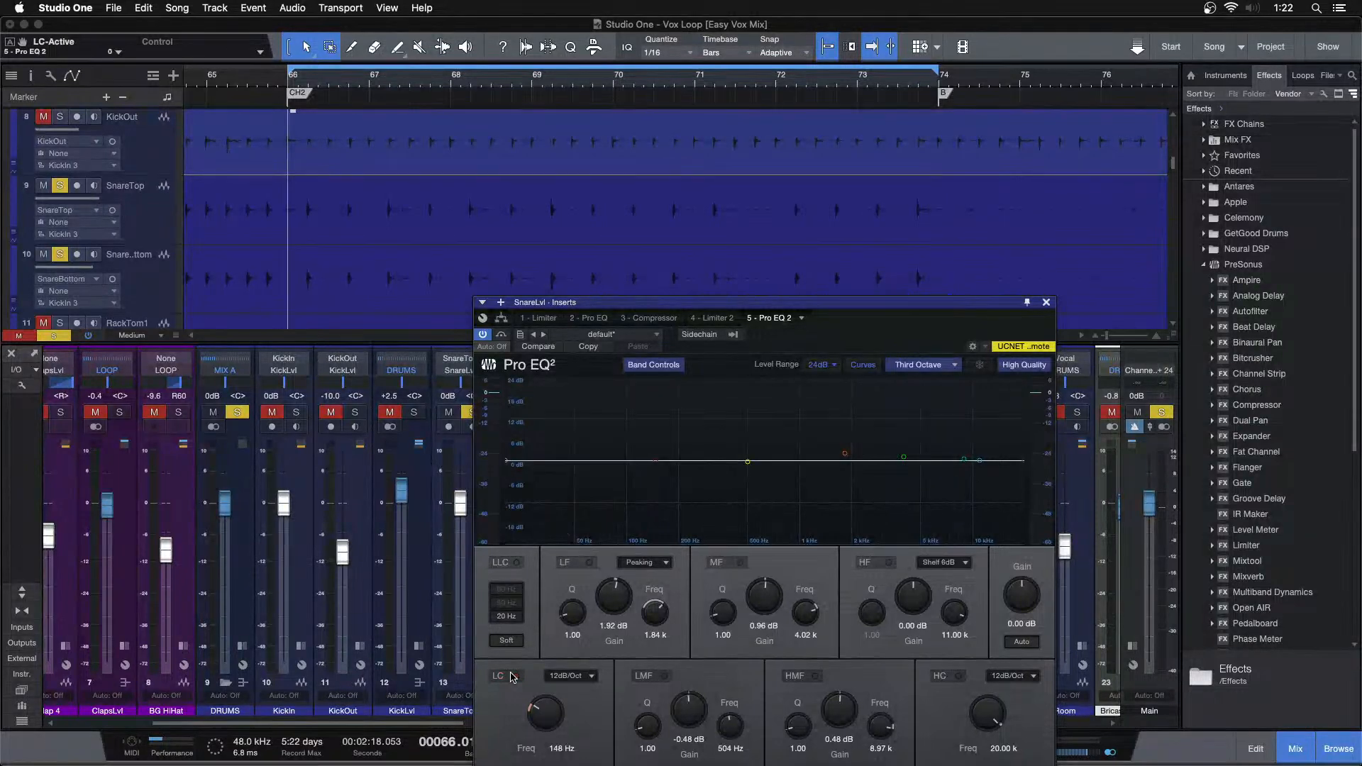
Play the snare loop, compare Pro EQ 2's LC band on and off, and stop with it on
key("space")
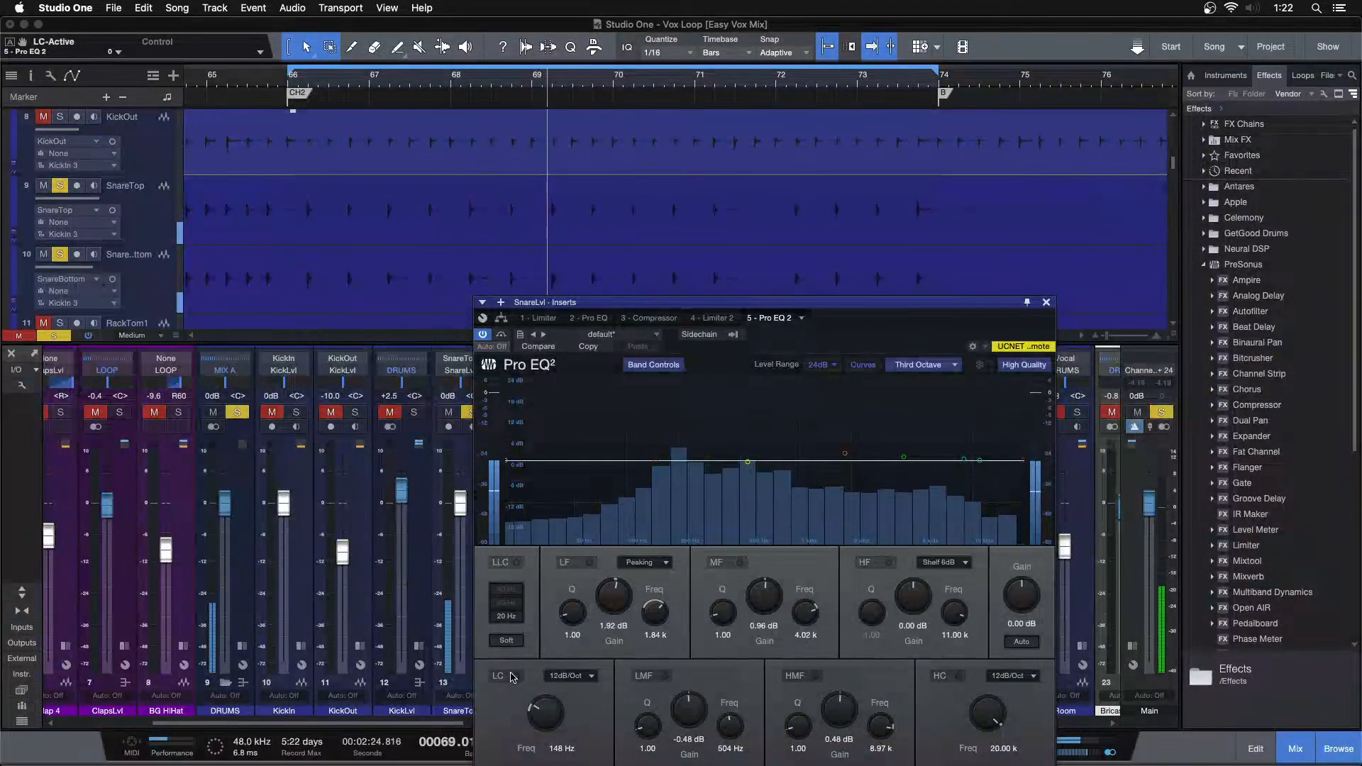
left_click(513, 676)
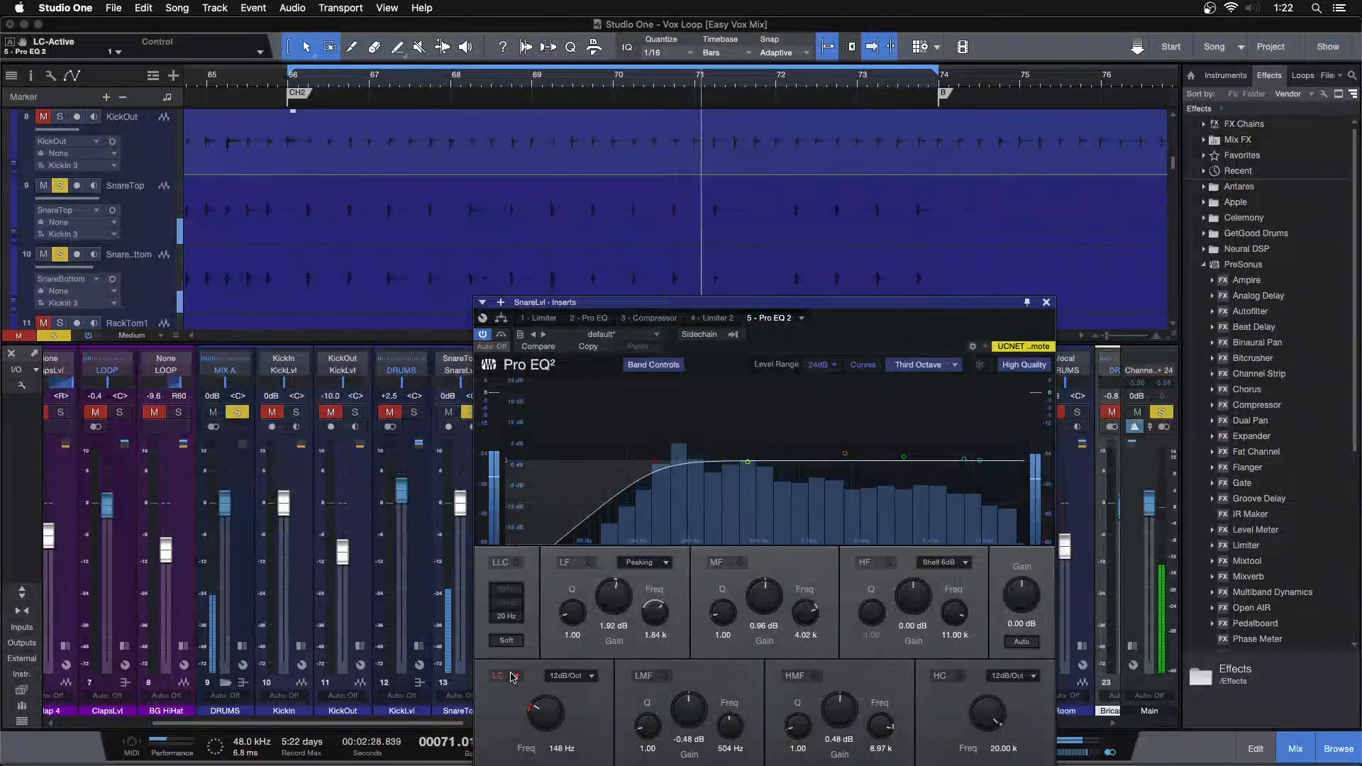
left_click(512, 676)
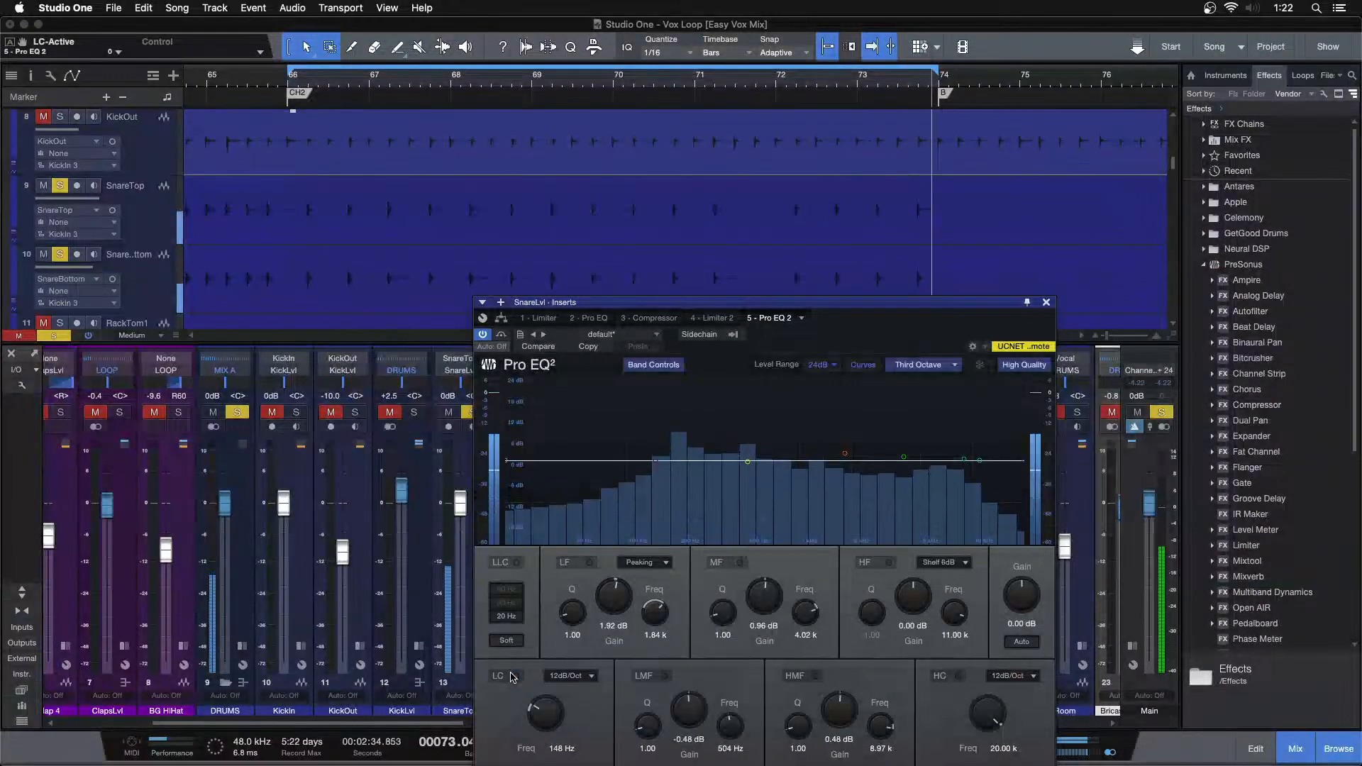
left_click(512, 676)
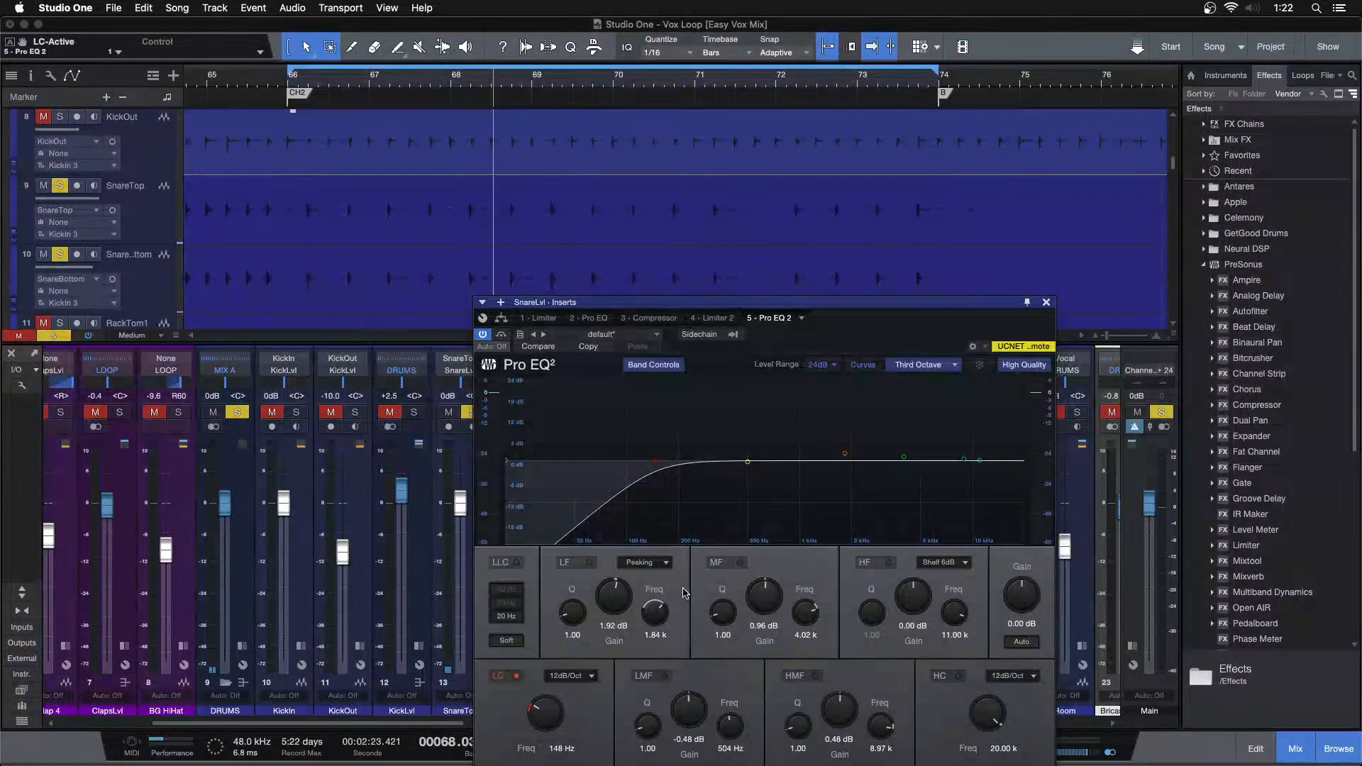
Play the snare loop from its start, compare Pro EQ 2's LMF band on and off, and stop with it on
left_click(654, 676)
left_click(653, 683)
key("KP_1")
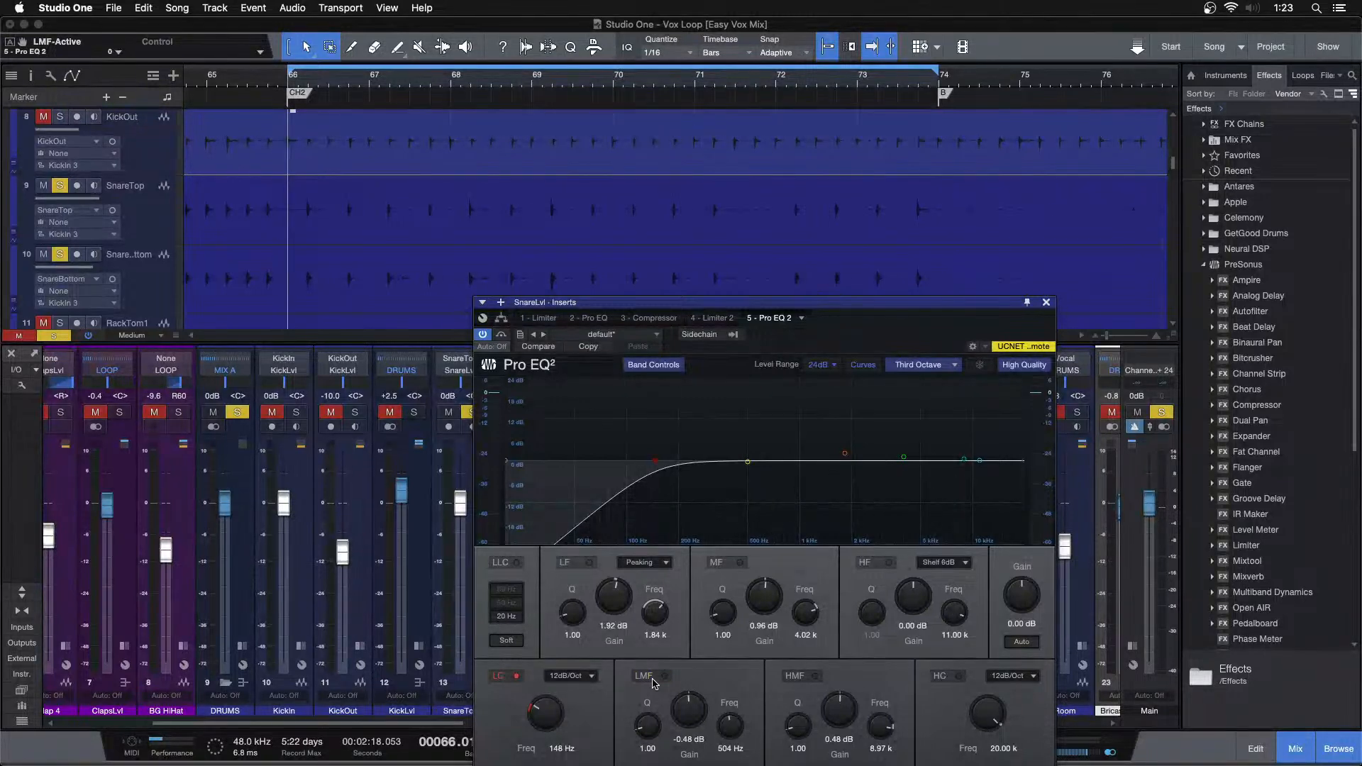
key("space")
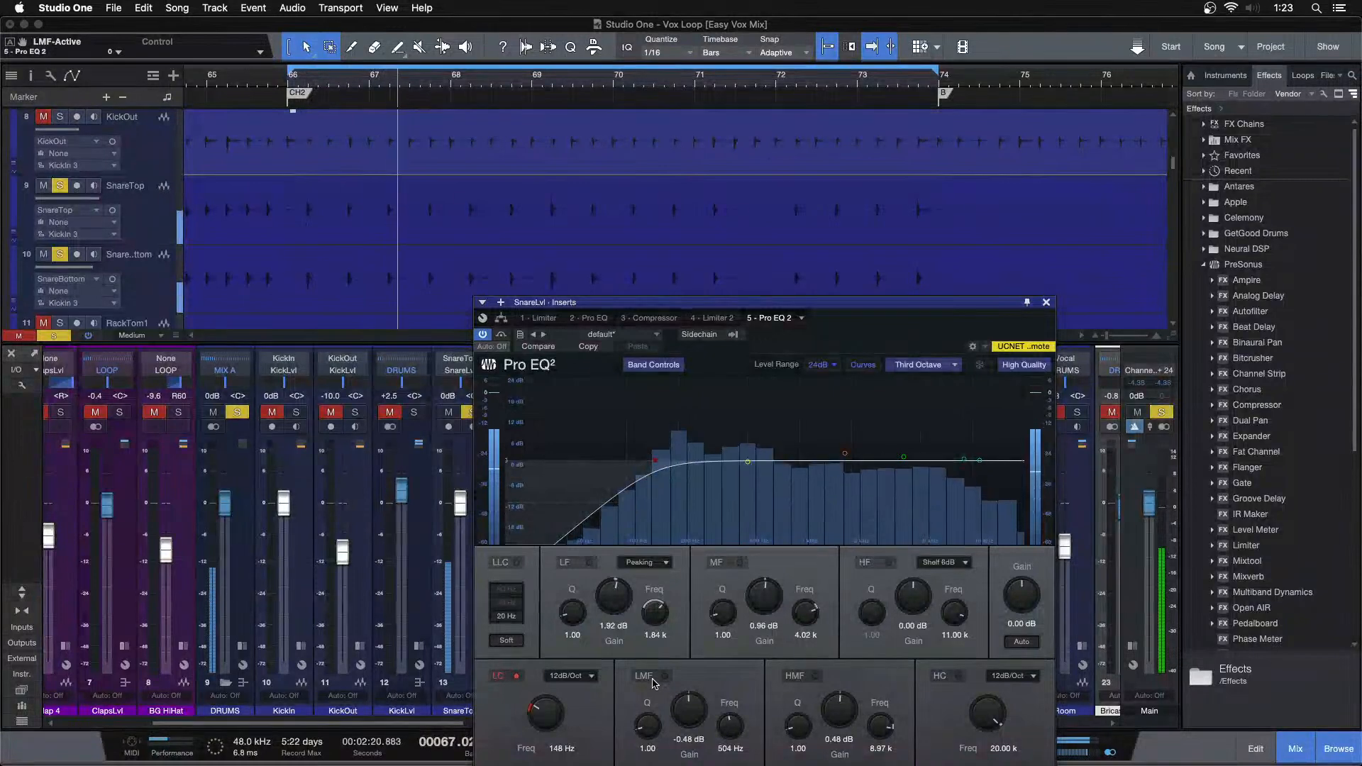
left_click(654, 684)
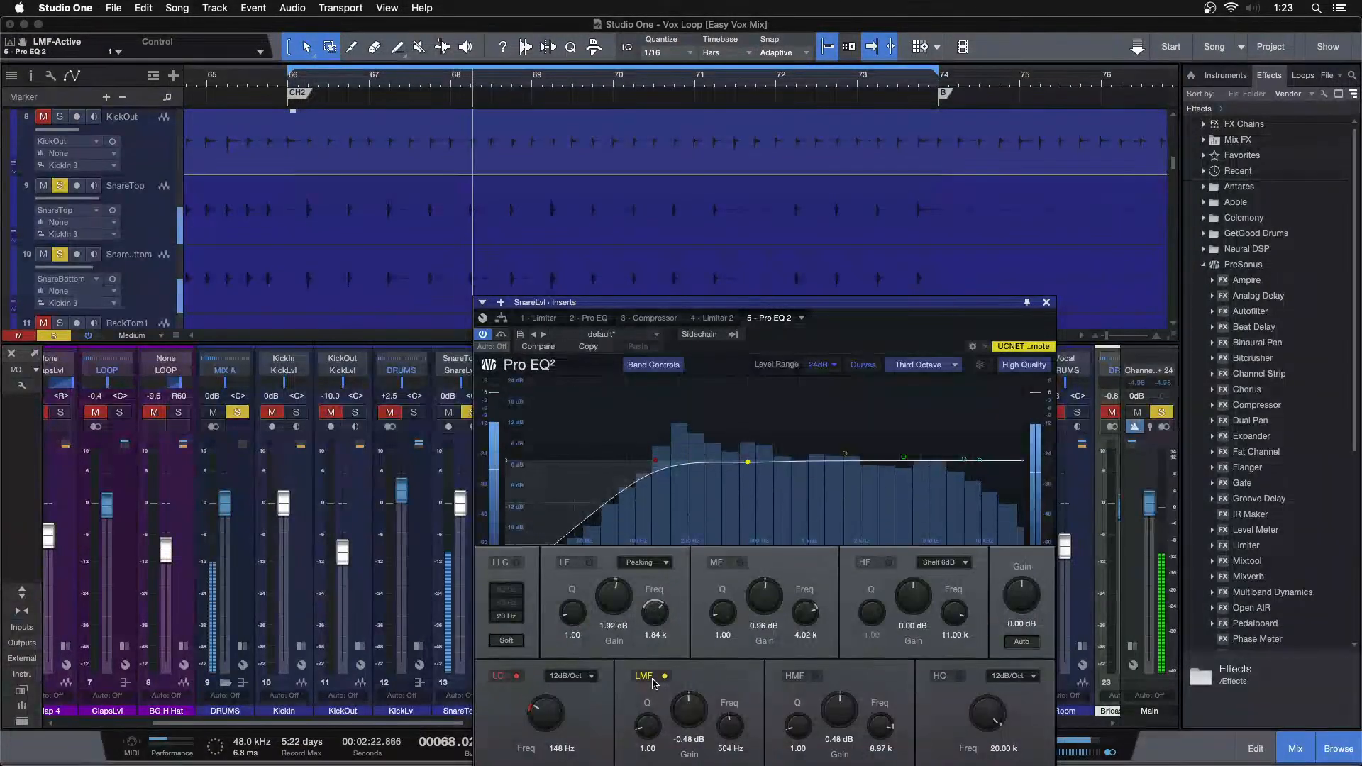
left_click(654, 683)
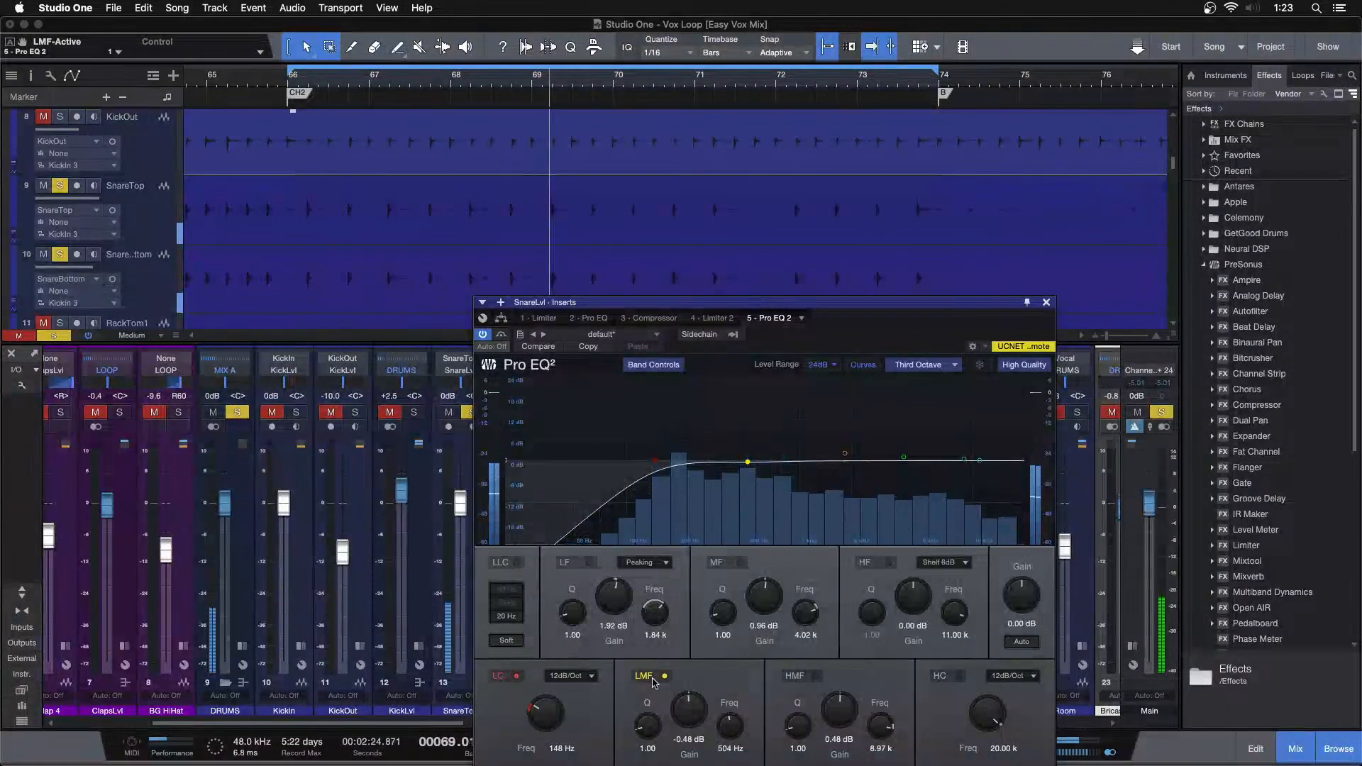
left_click(654, 683)
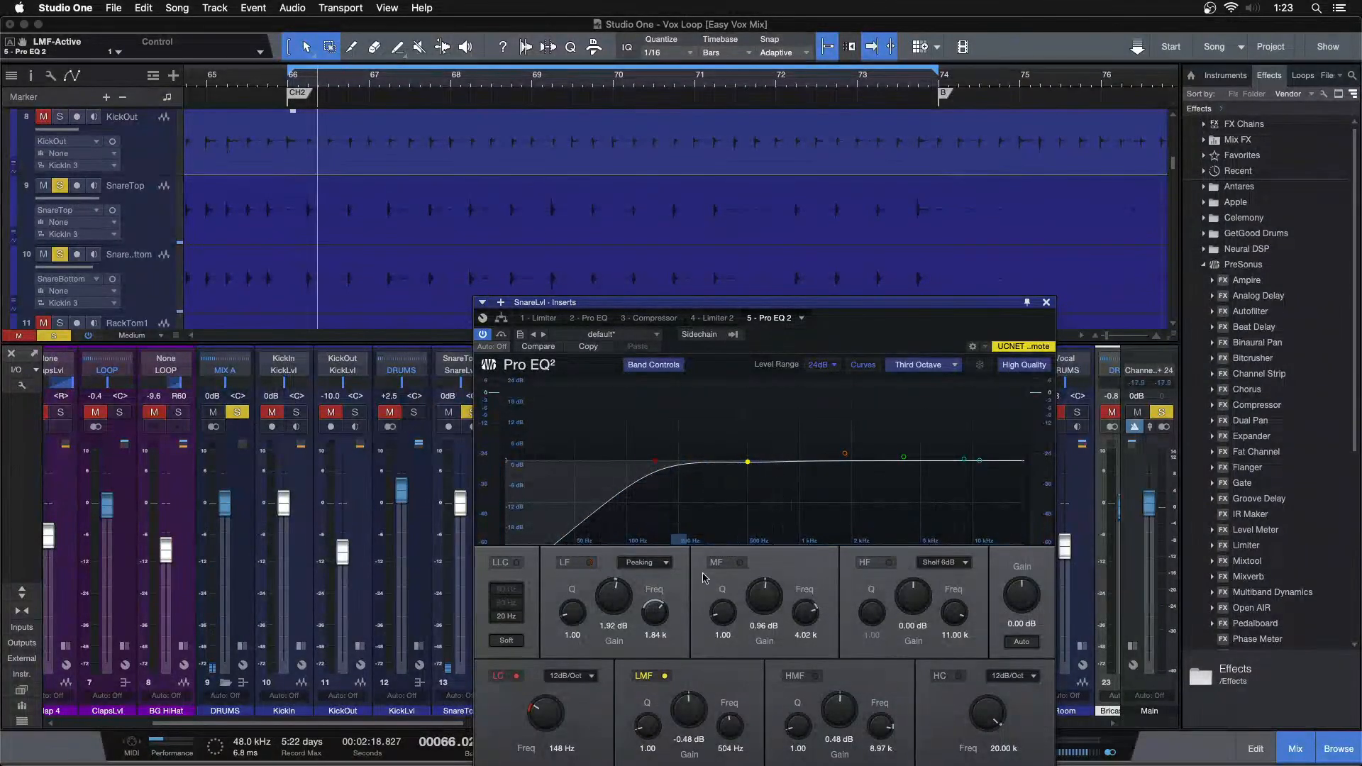
Move the Pro EQ 2 window fully into view, compare the HMF band on and off during snare playback, and stop with it on
left_click_drag(841, 346, 718, 269)
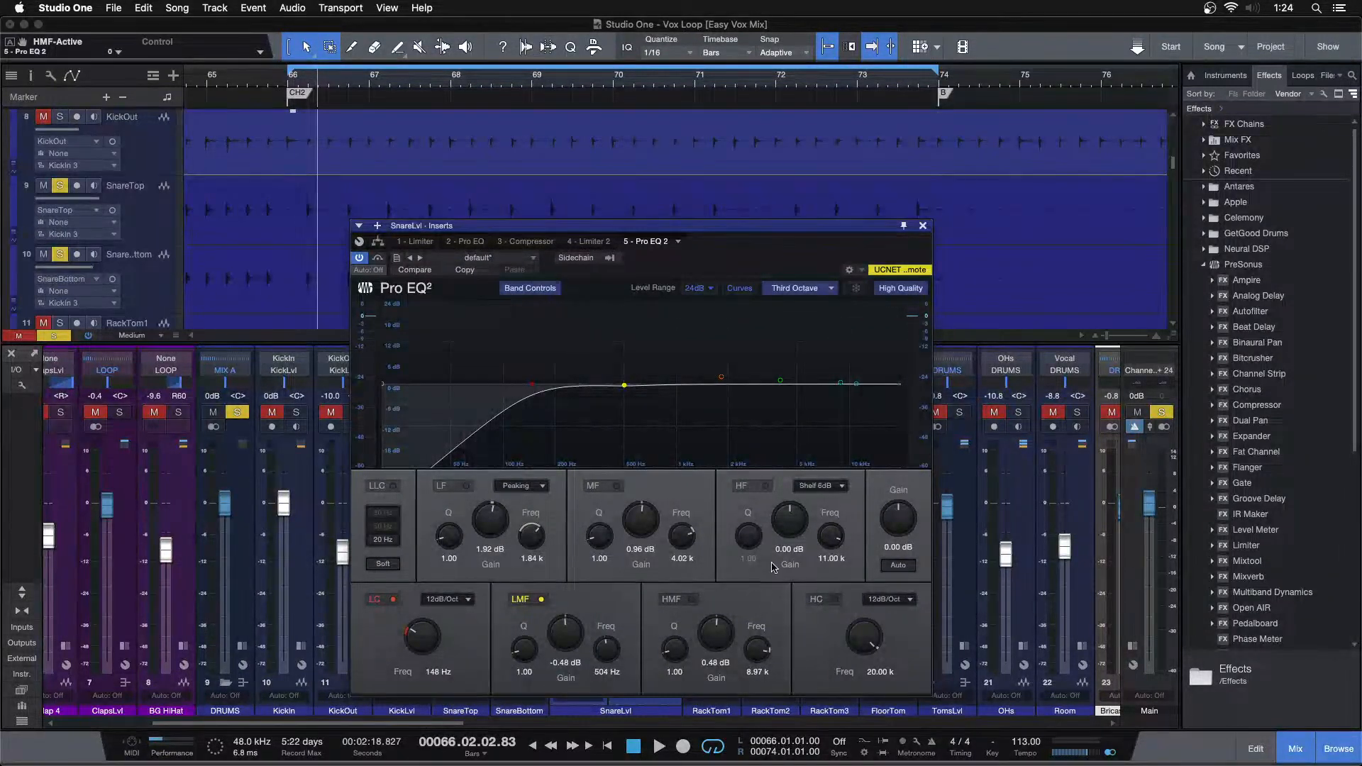
key("space")
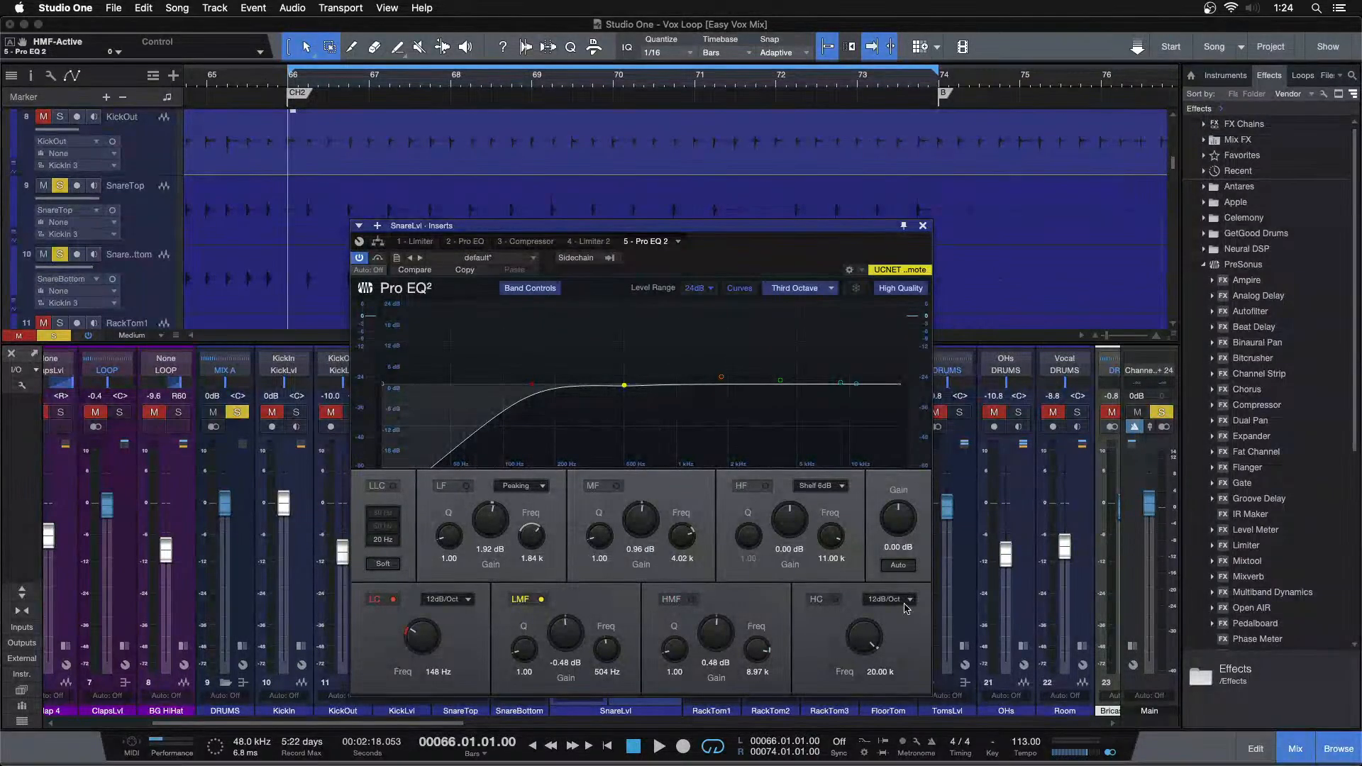
key("space")
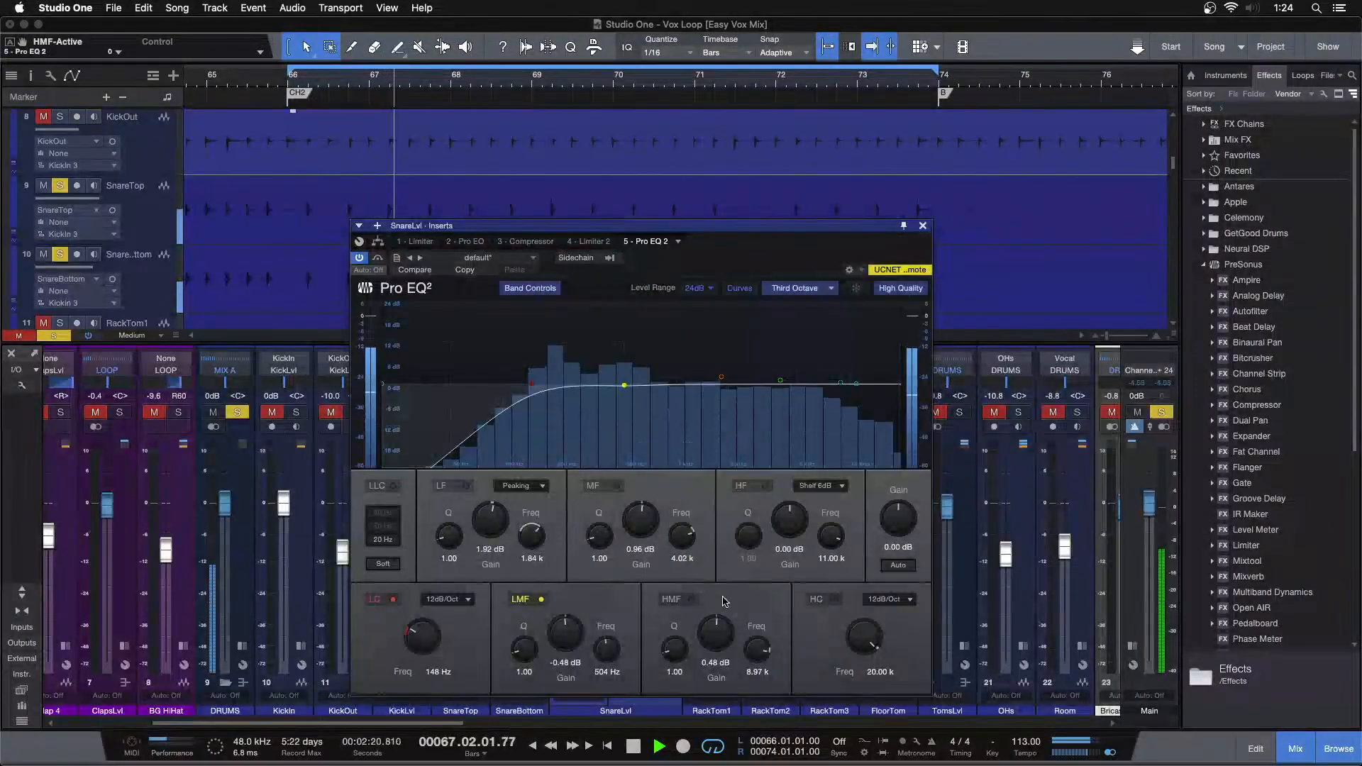
left_click(679, 601)
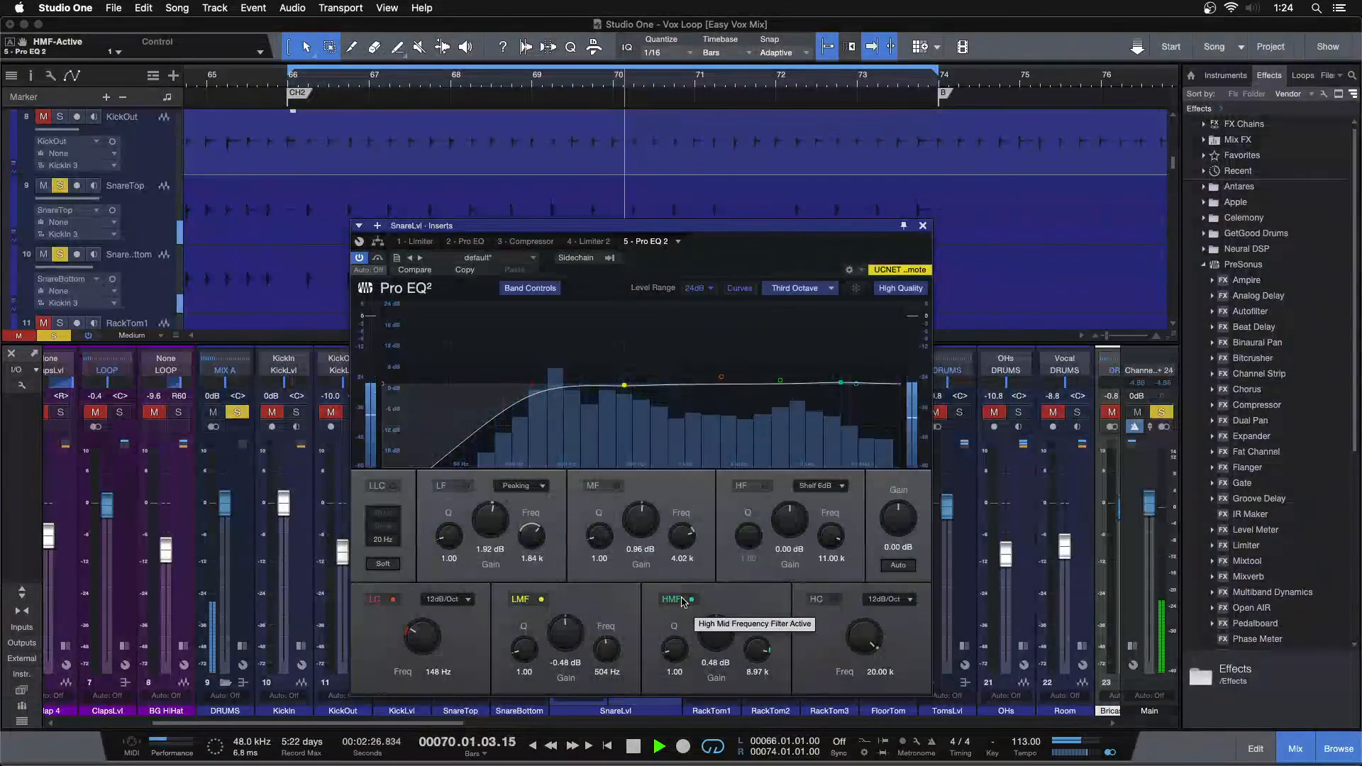
left_click(682, 602)
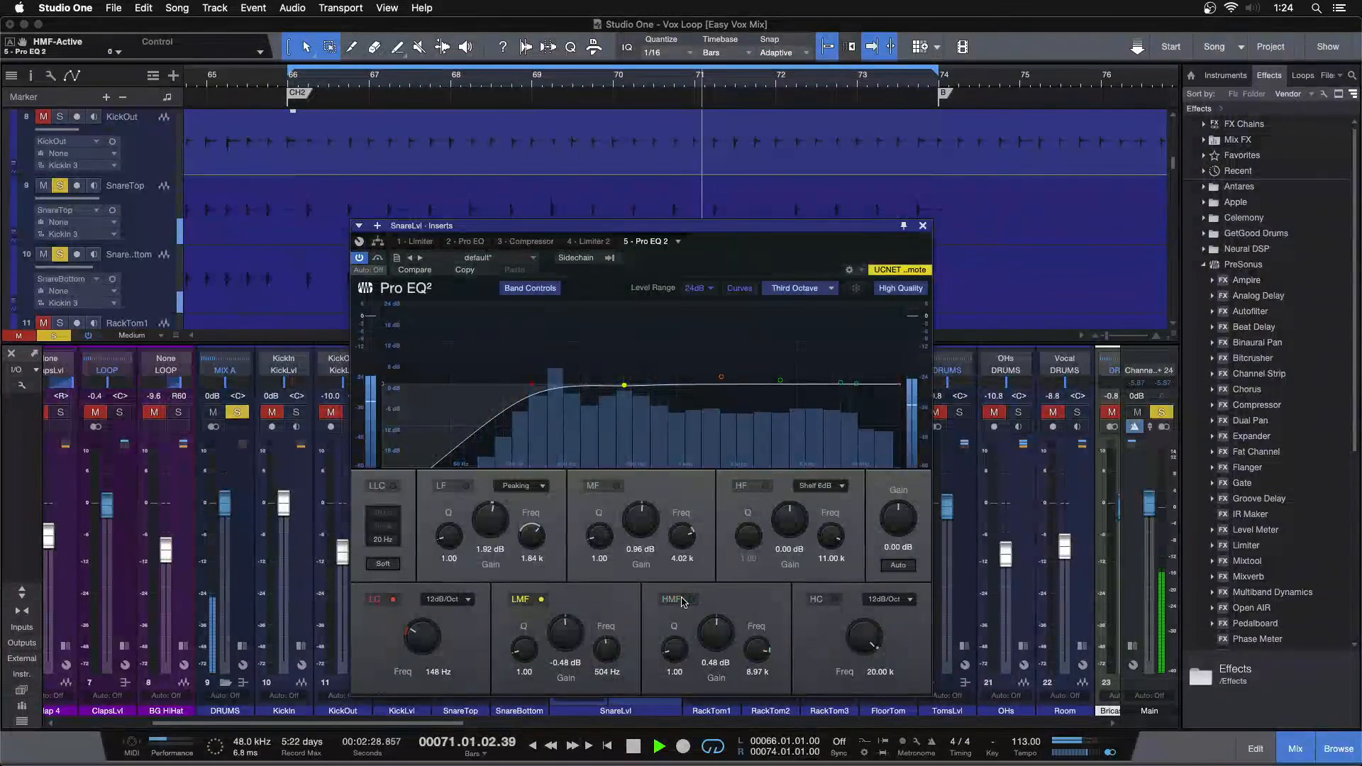
left_click(681, 601)
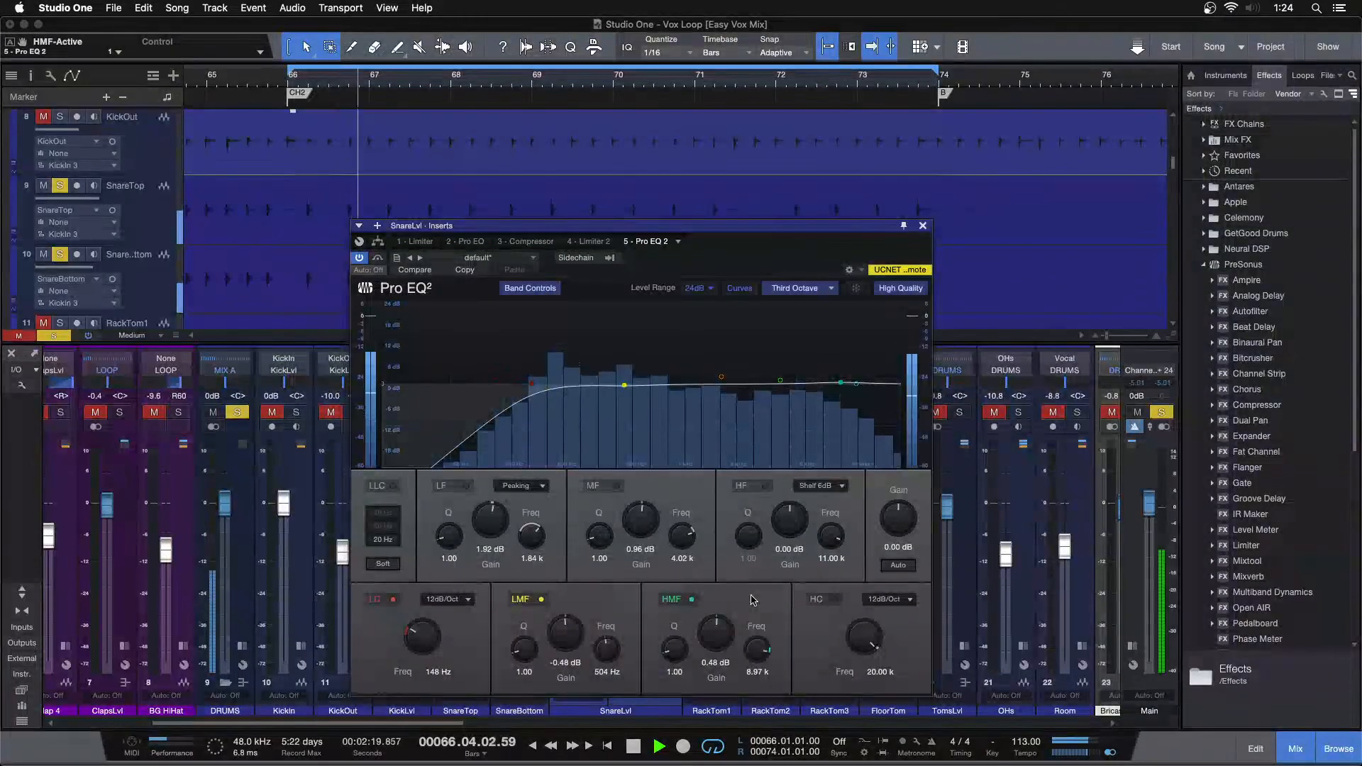
key("space")
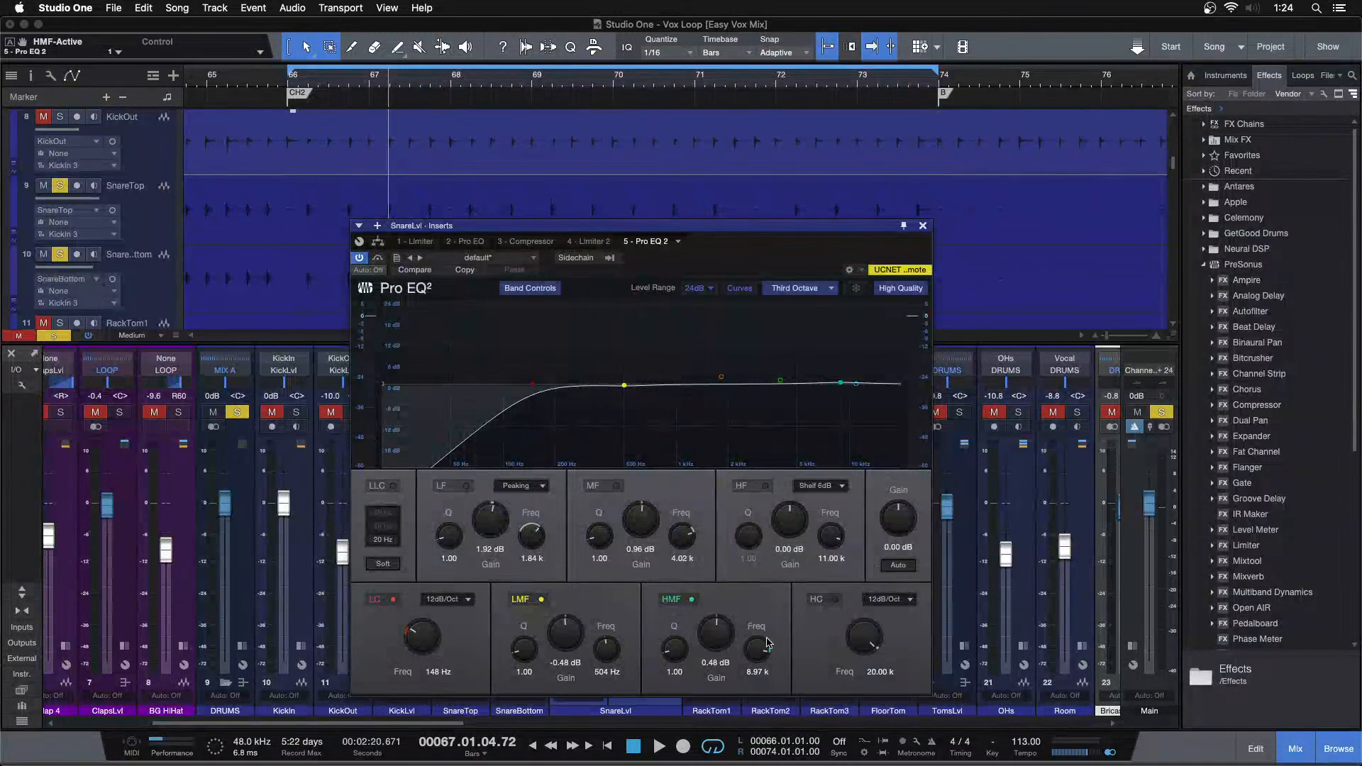
Play the snare loop from its start, compare Pro EQ 2's MF band on and off, and stop with it on
left_click(605, 488)
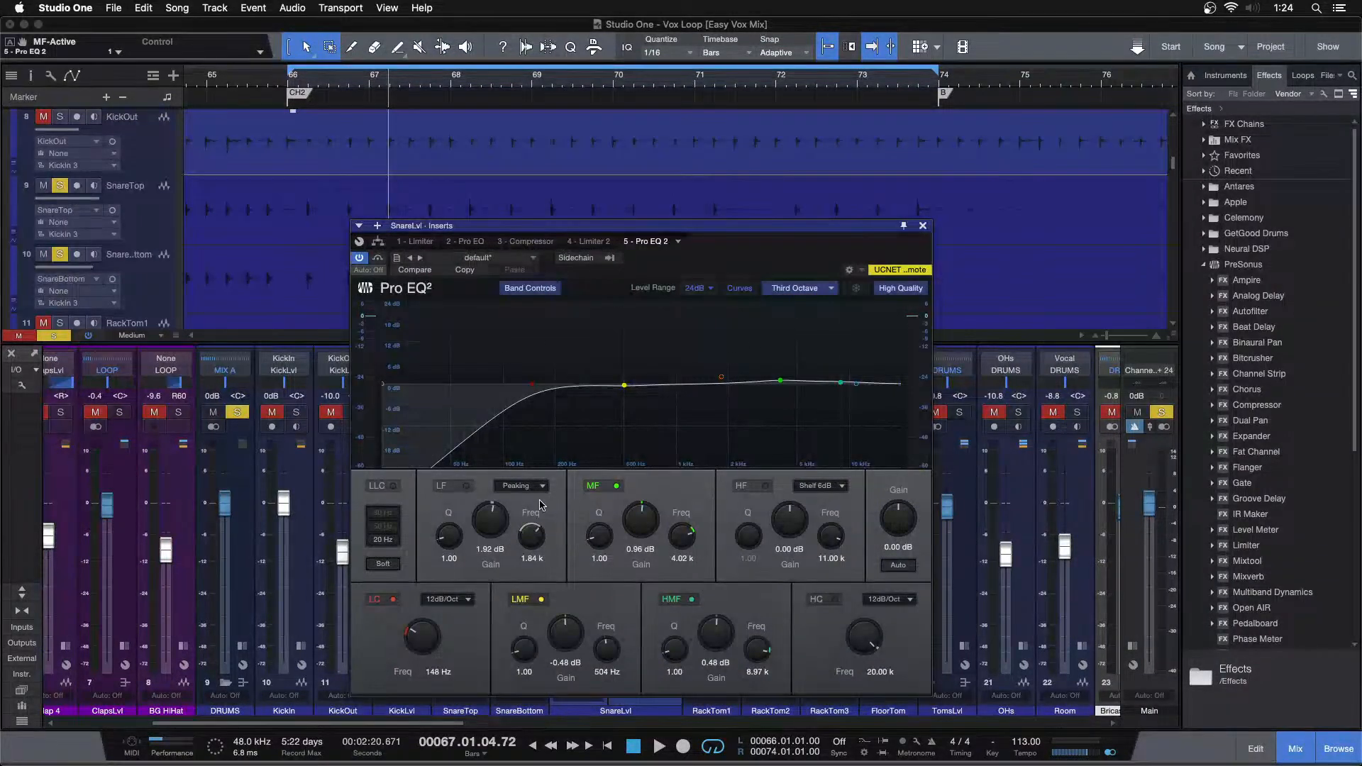
left_click(591, 487)
key("KP_1")
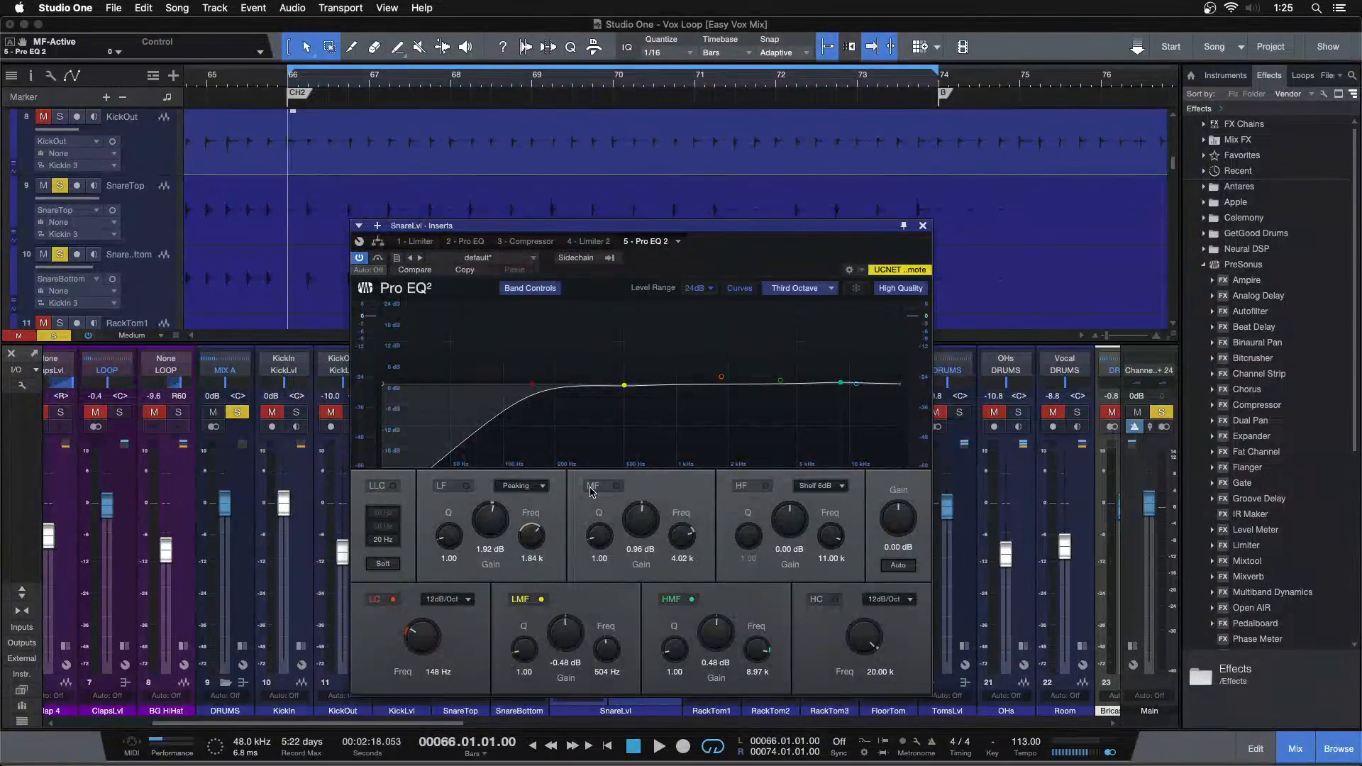
key("space")
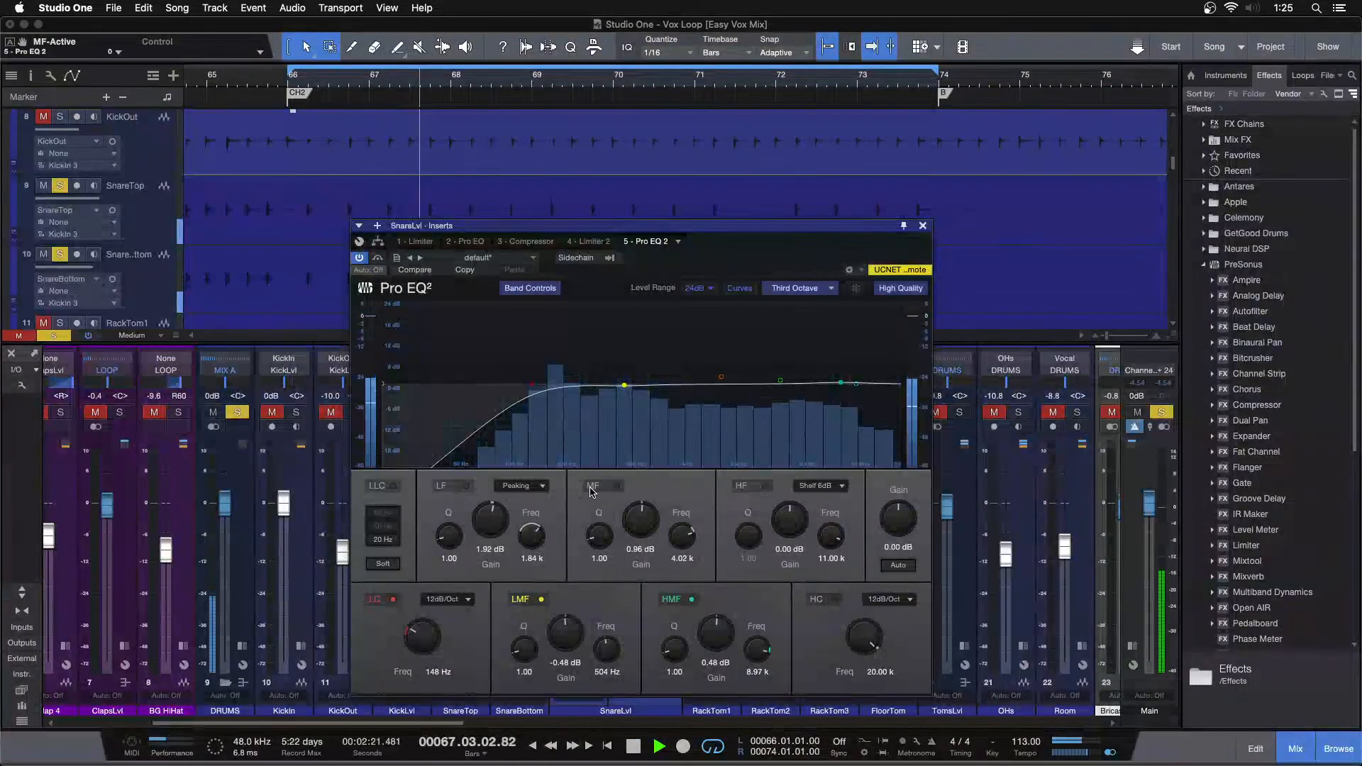
left_click(590, 487)
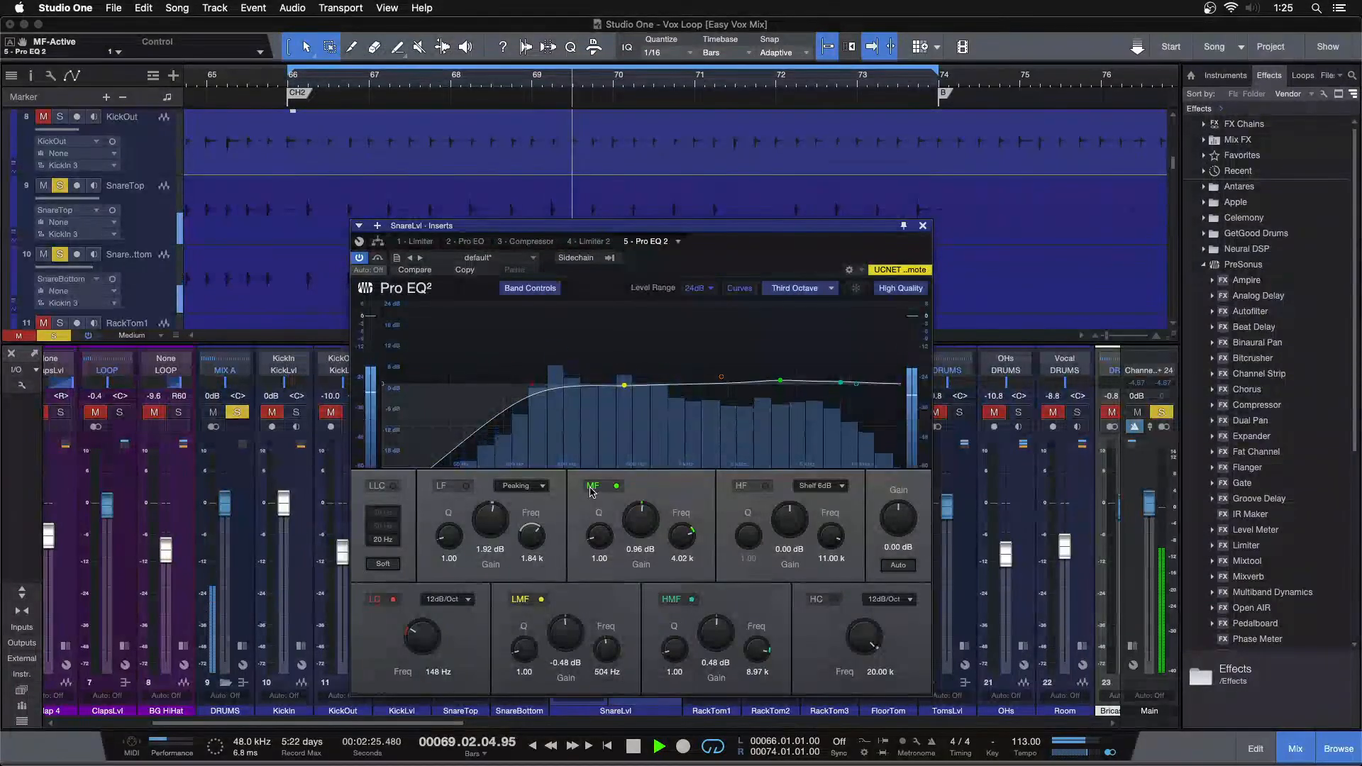
left_click(590, 487)
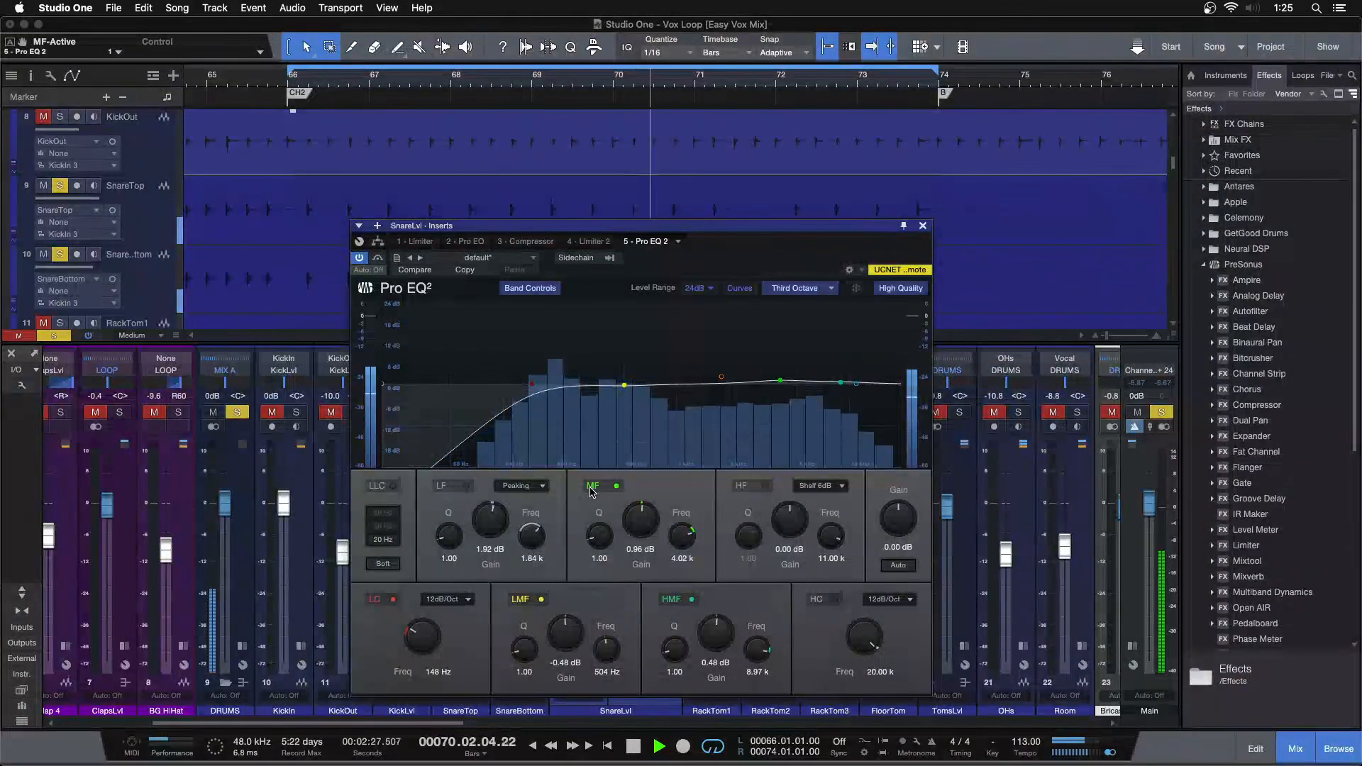
left_click(590, 486)
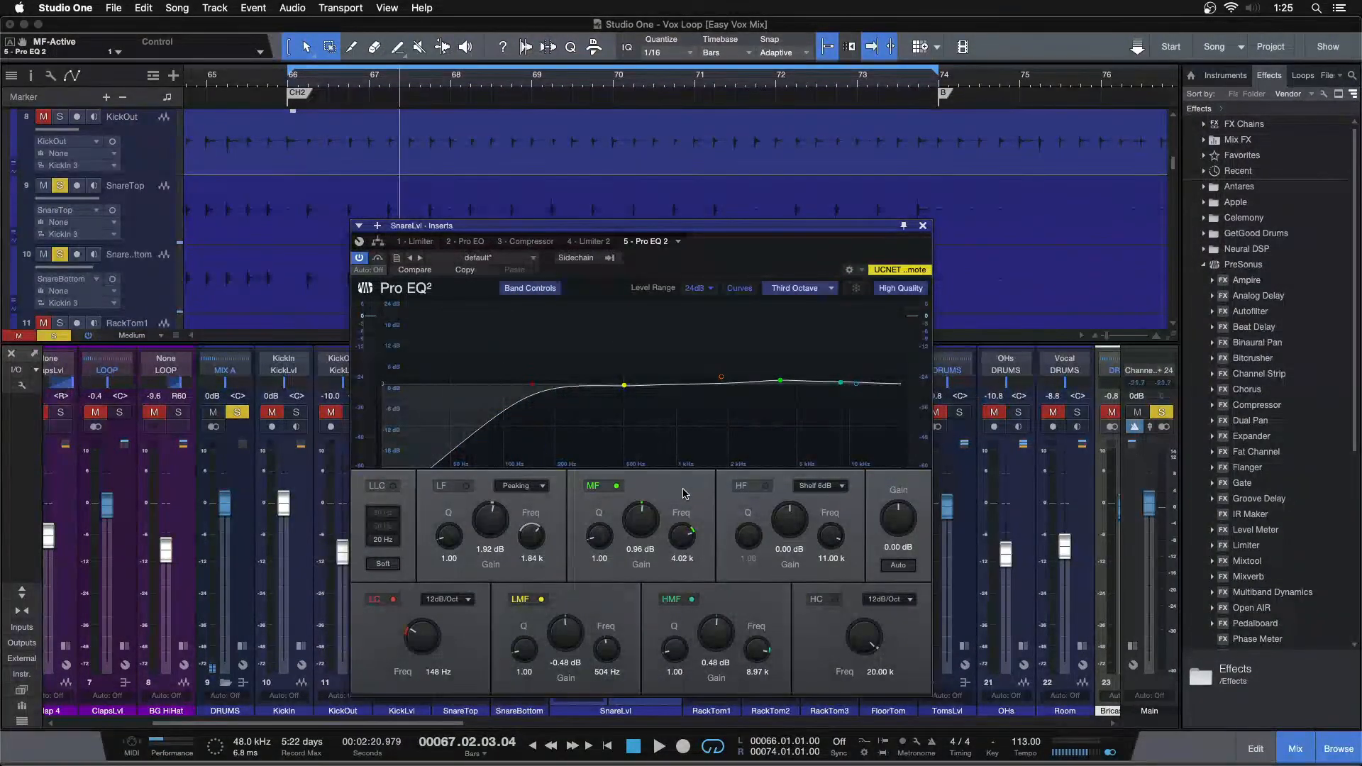
Close the Pro EQ 2 window and reopen it from the SnareLvl channel's inserts
left_click(923, 225)
mouse_move(461, 722)
left_mouse_down()
mouse_move(533, 720)
mouse_move(177, 718)
mouse_move(526, 696)
mouse_move(1083, 690)
mouse_move(406, 732)
mouse_move(438, 735)
left_mouse_up()
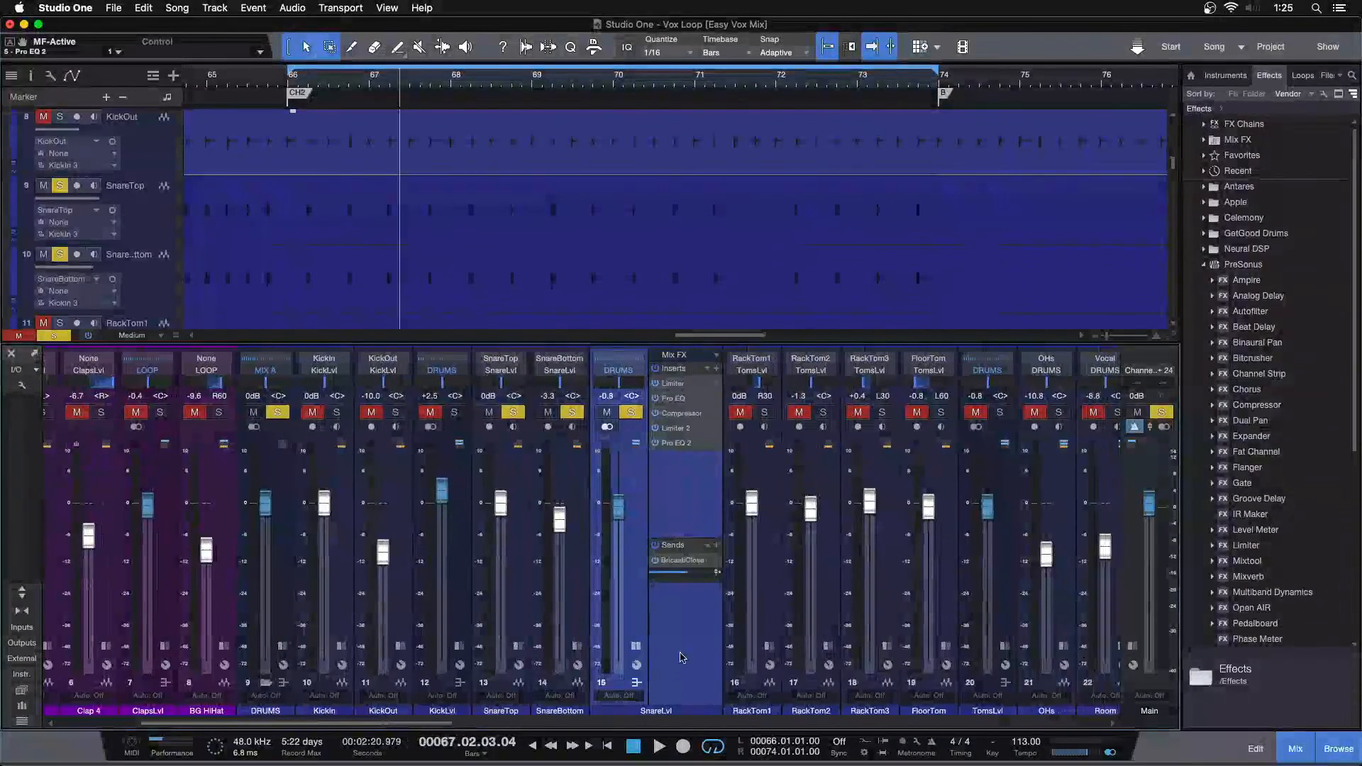
left_click(679, 444)
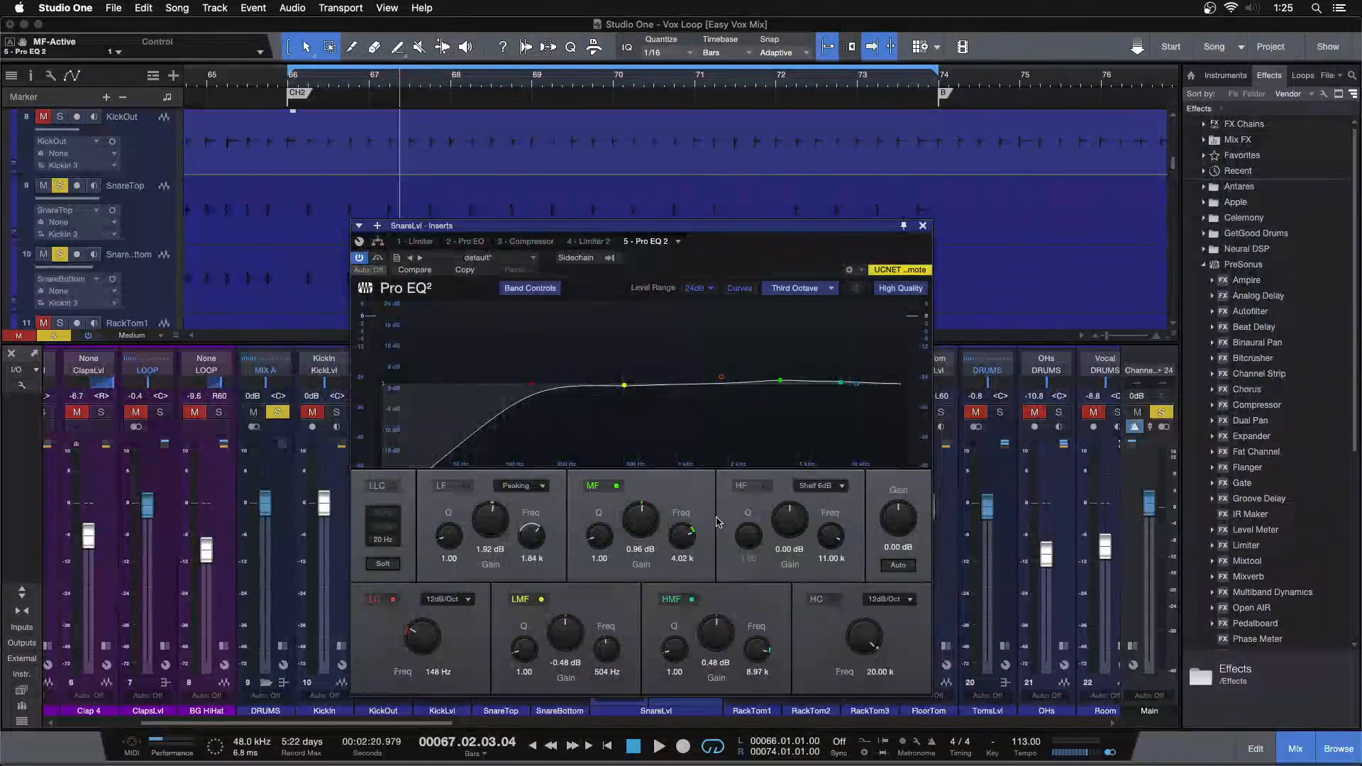
Compare Pro EQ 2's LF band on and off, both stopped and during snare playback, and leave it on
left_click(720, 379)
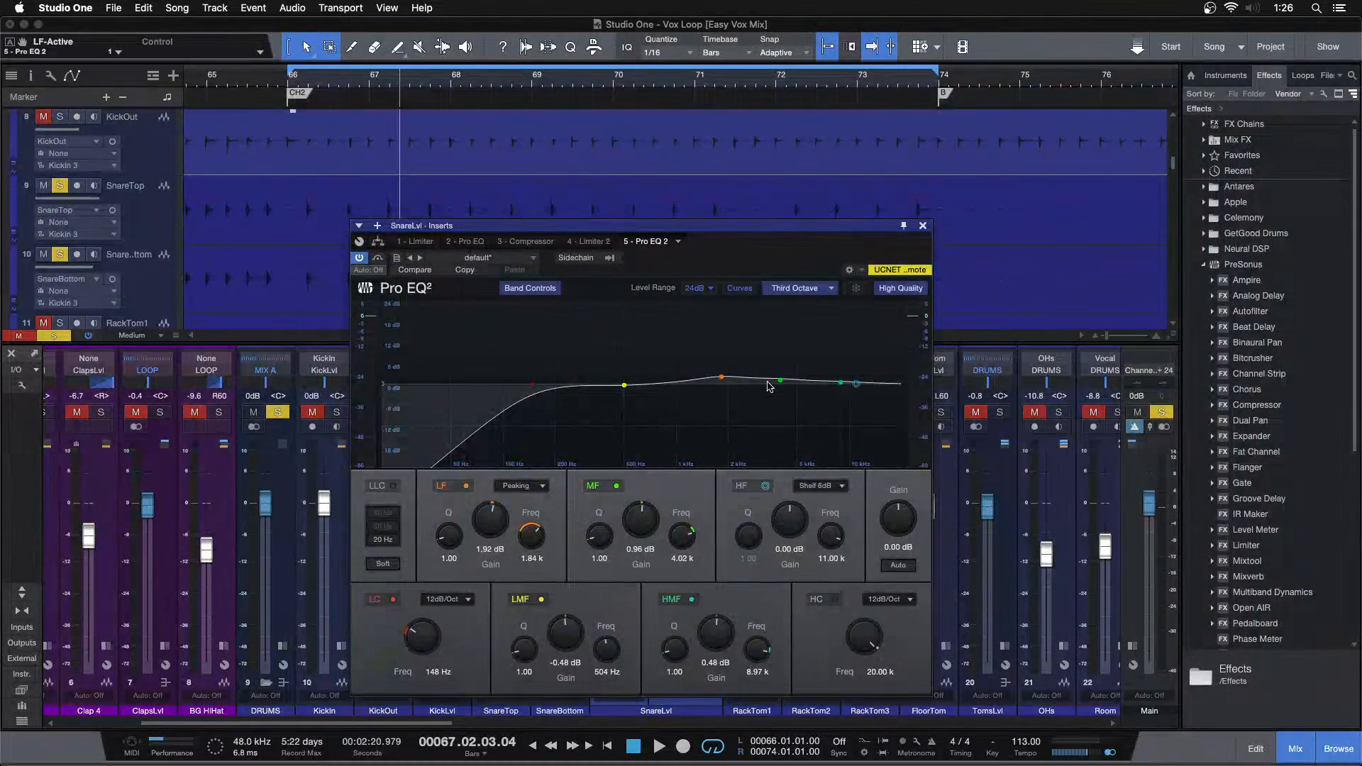
left_click(451, 486)
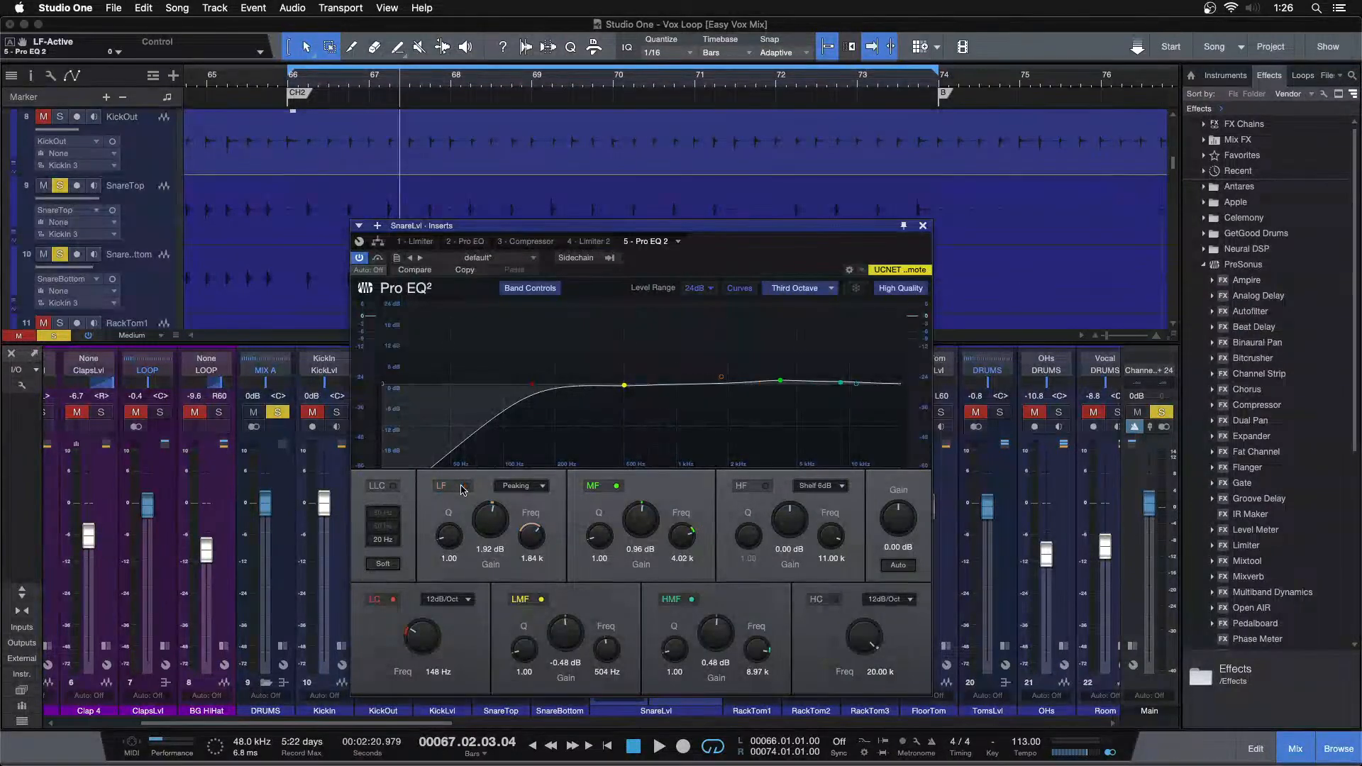
left_click(462, 486)
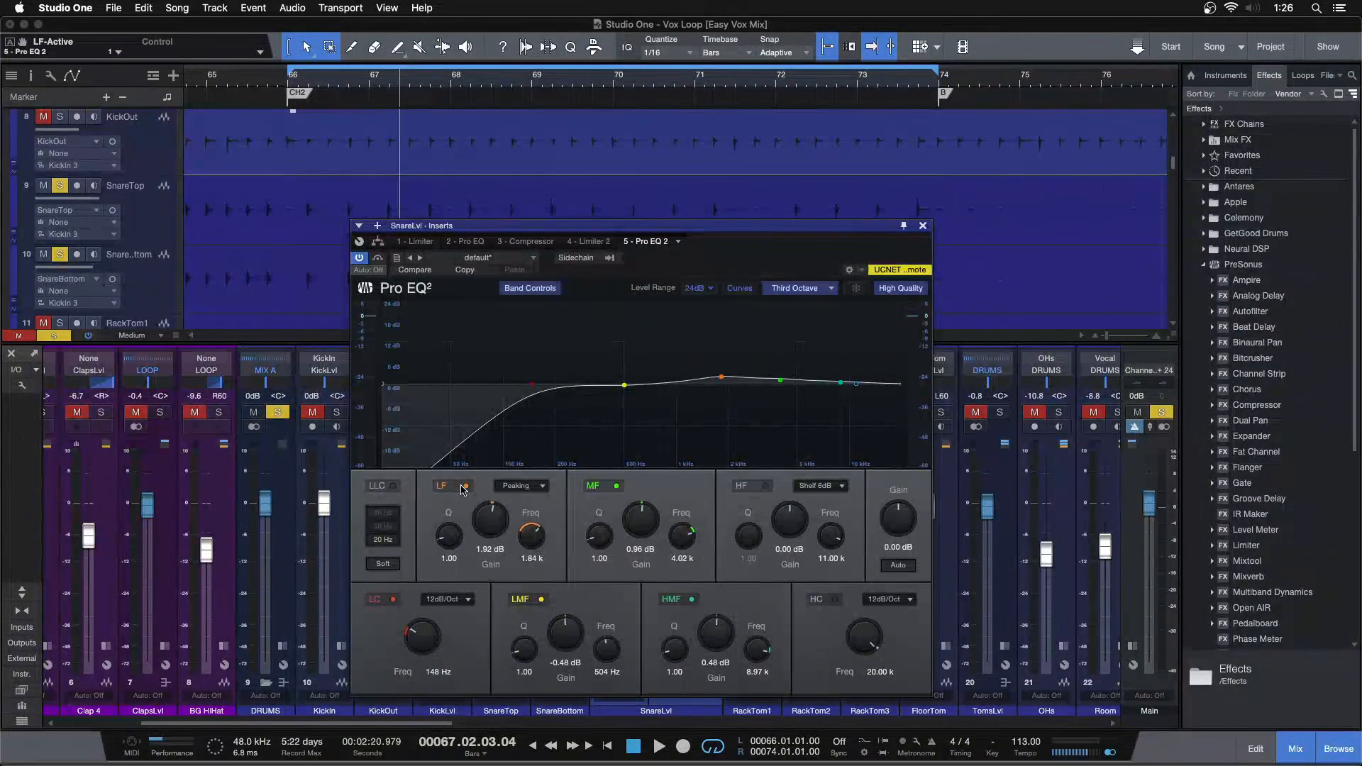
left_click(463, 487)
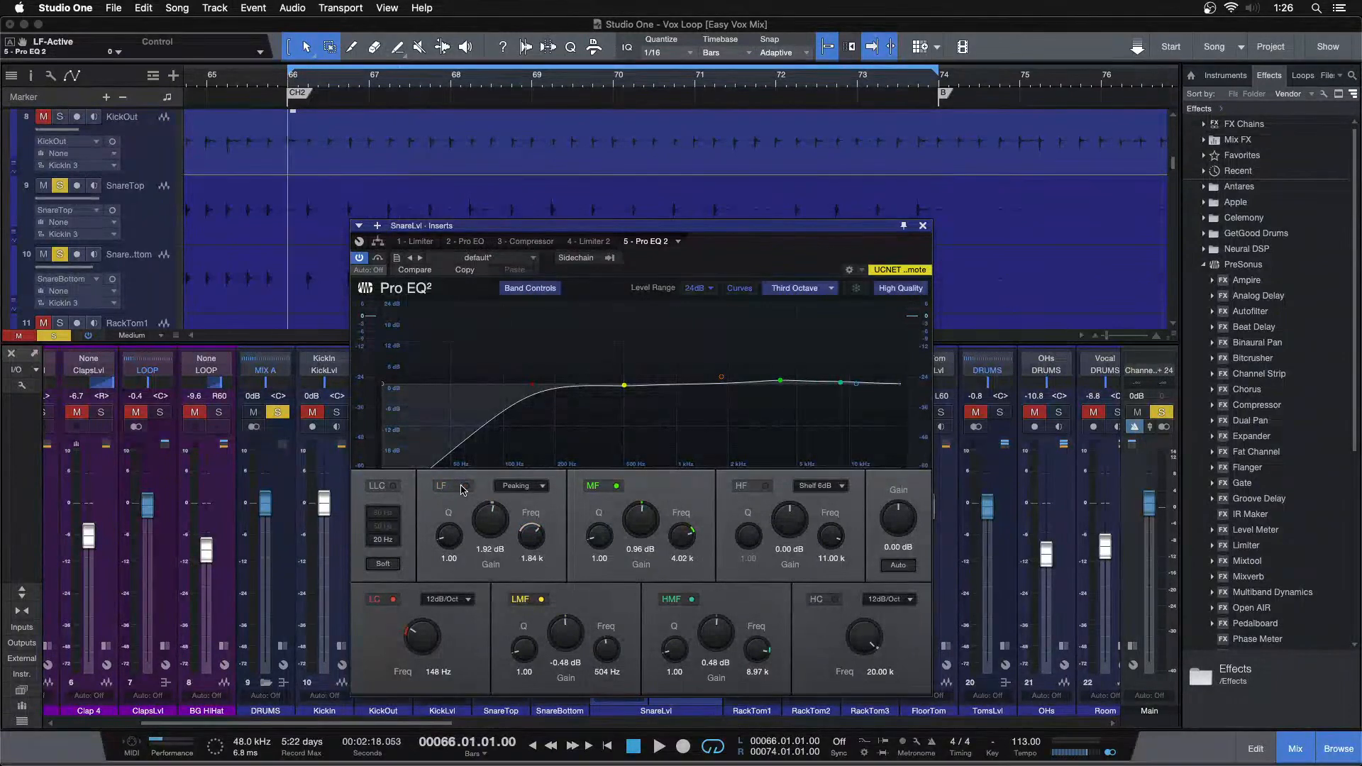
key("space")
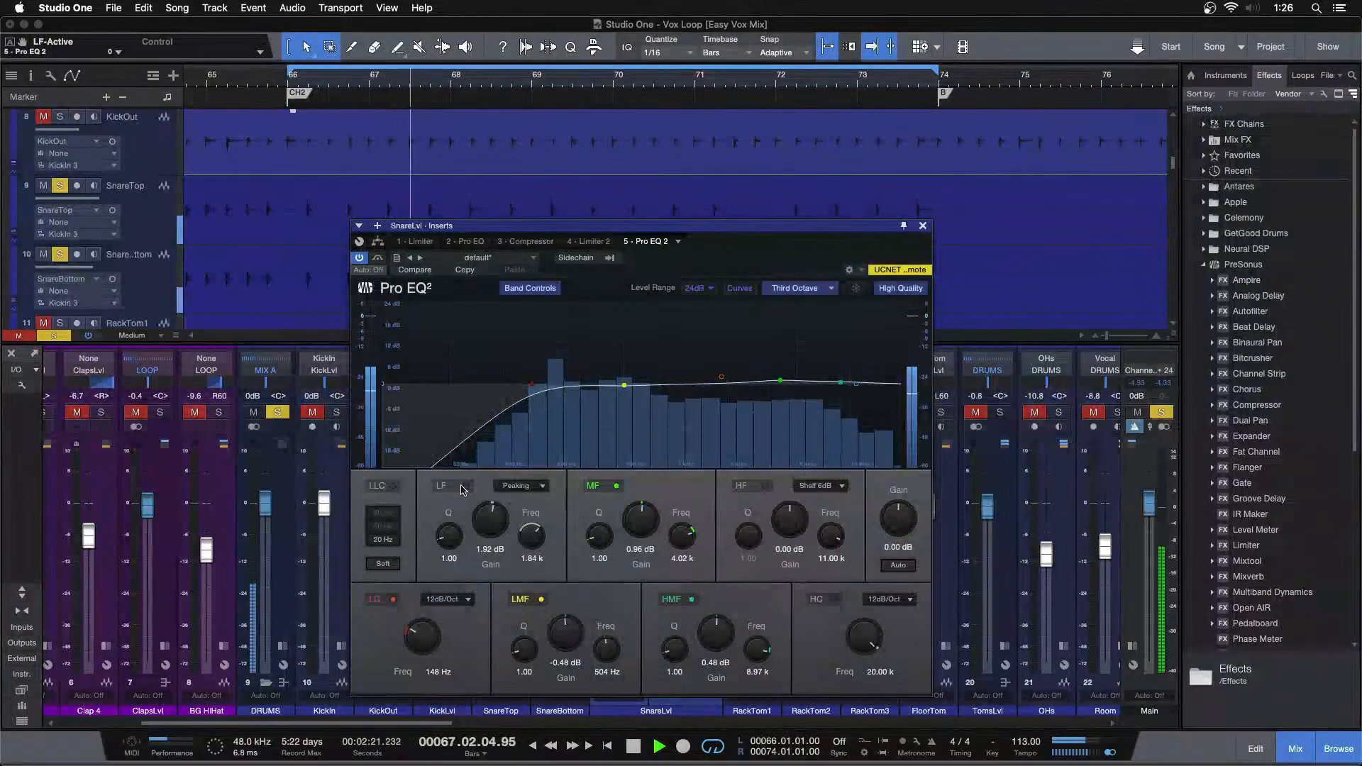
left_click(462, 486)
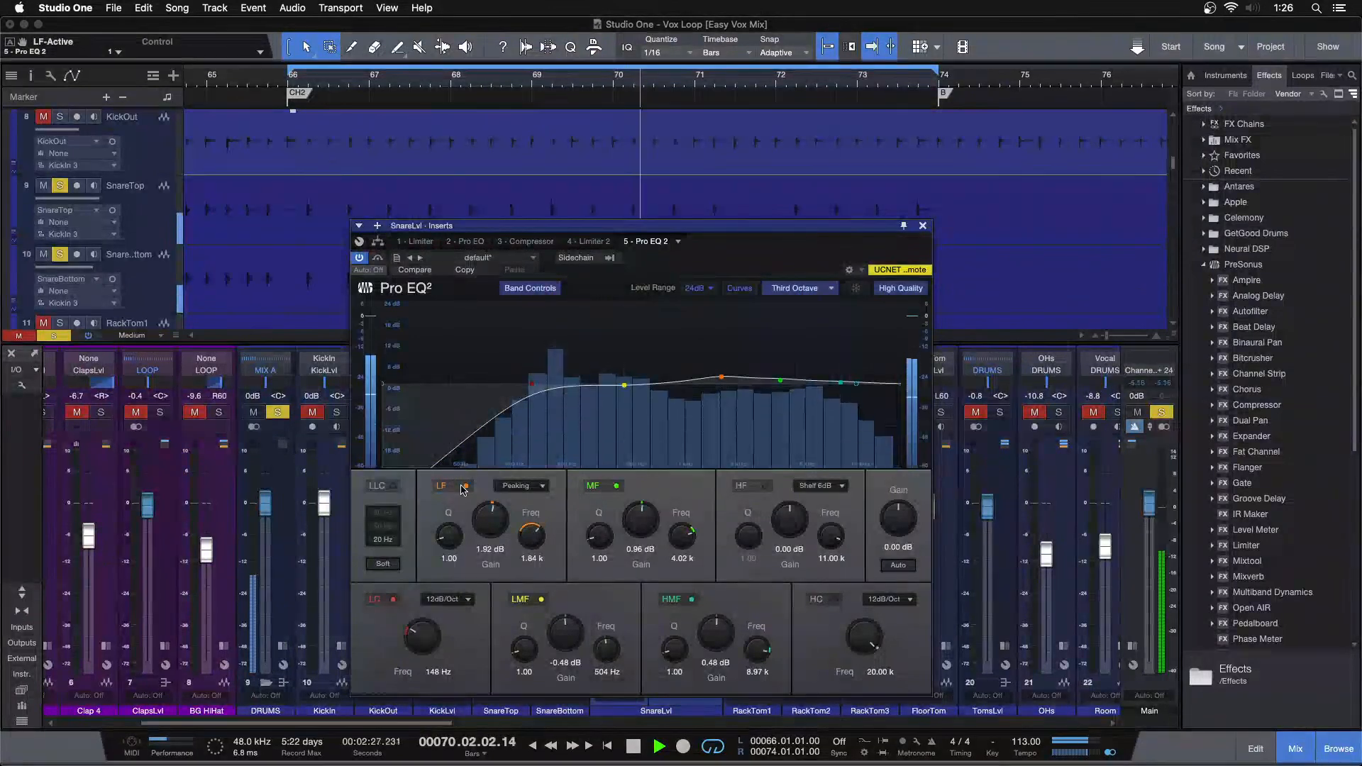
left_click(463, 486)
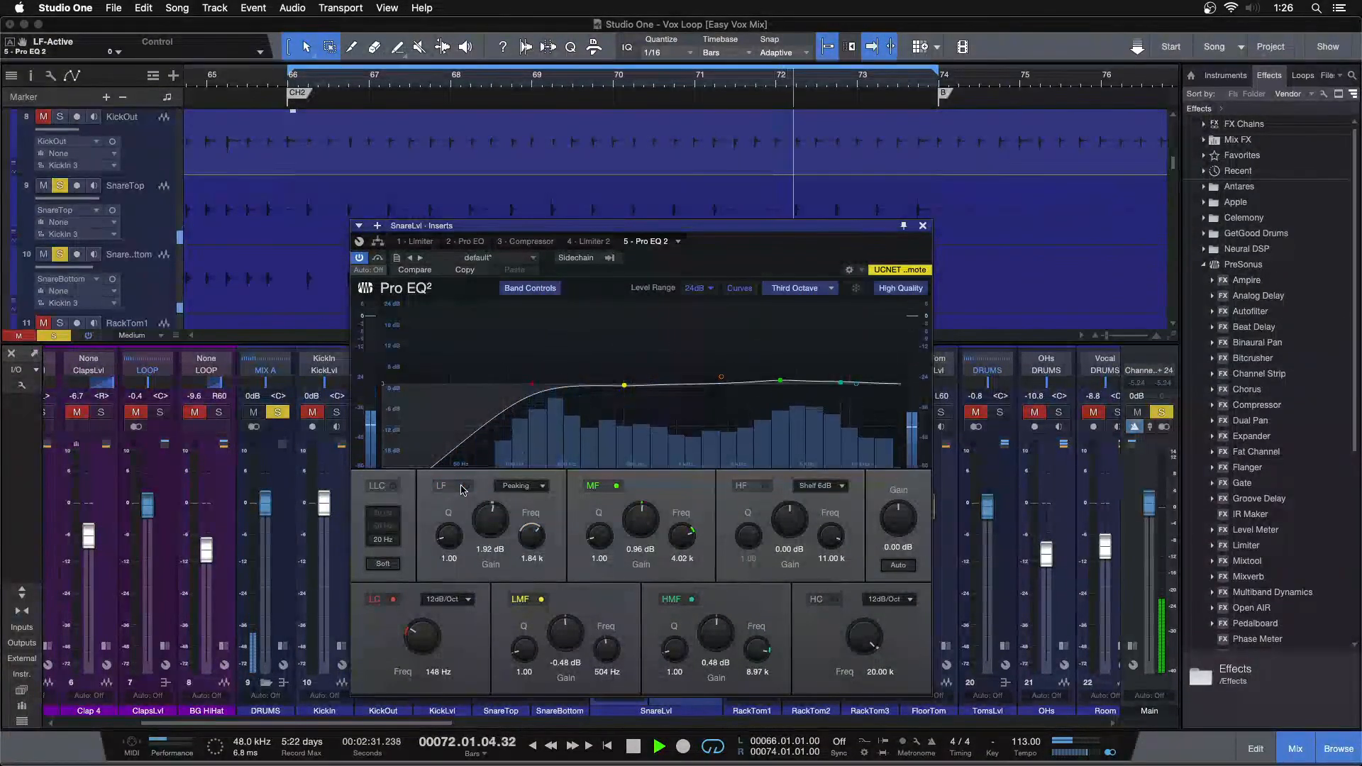
left_click(463, 487)
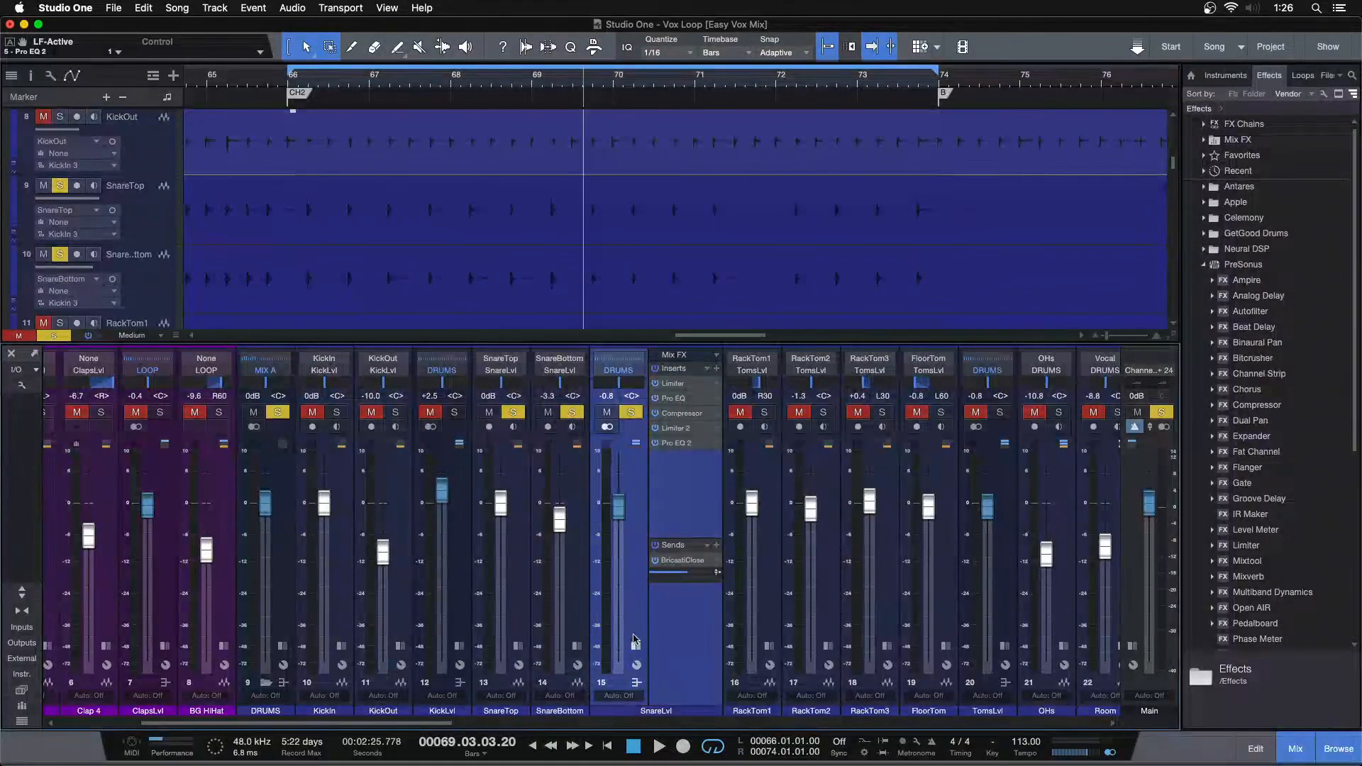
Expand KickLvl in the mixer so its inserts show alongside those of SnareLvl, and select both channels
left_click(635, 646)
left_click(457, 646)
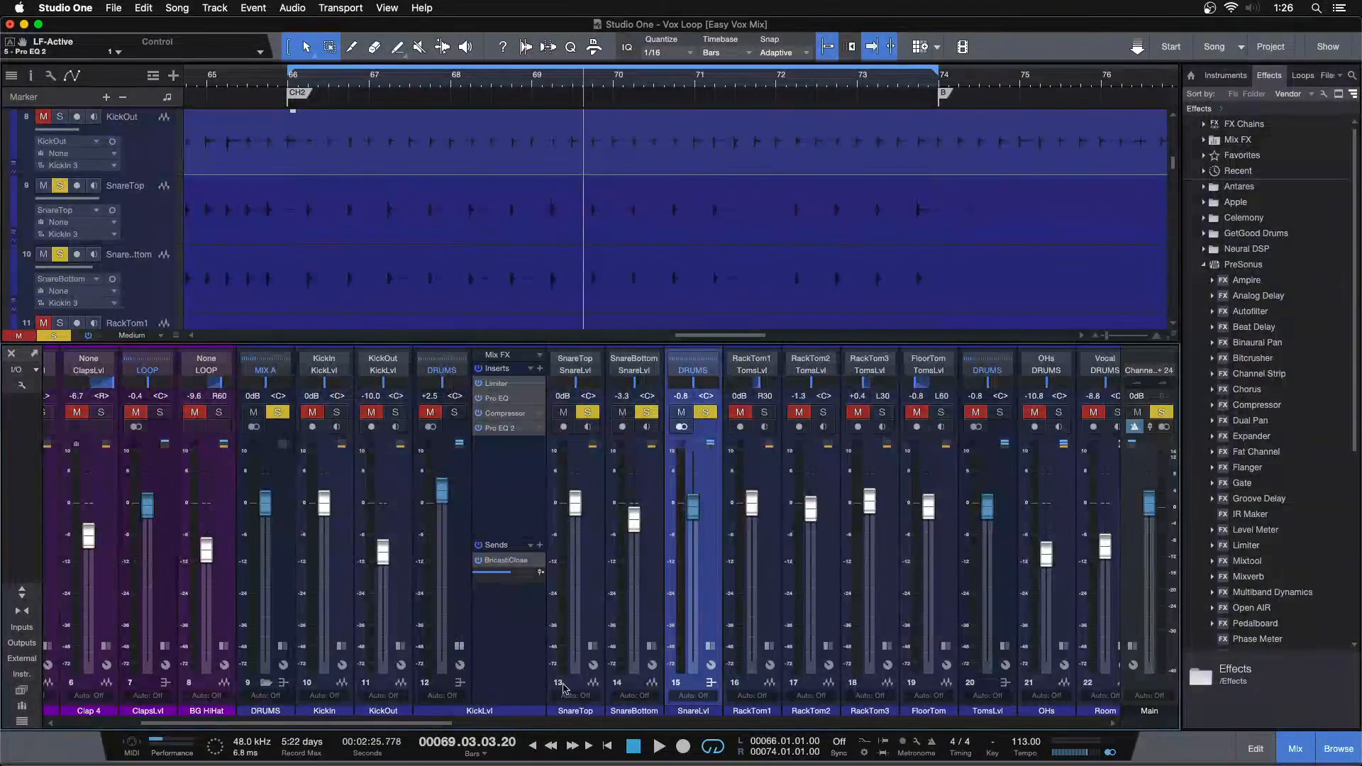
left_click(710, 646)
left_click(512, 617)
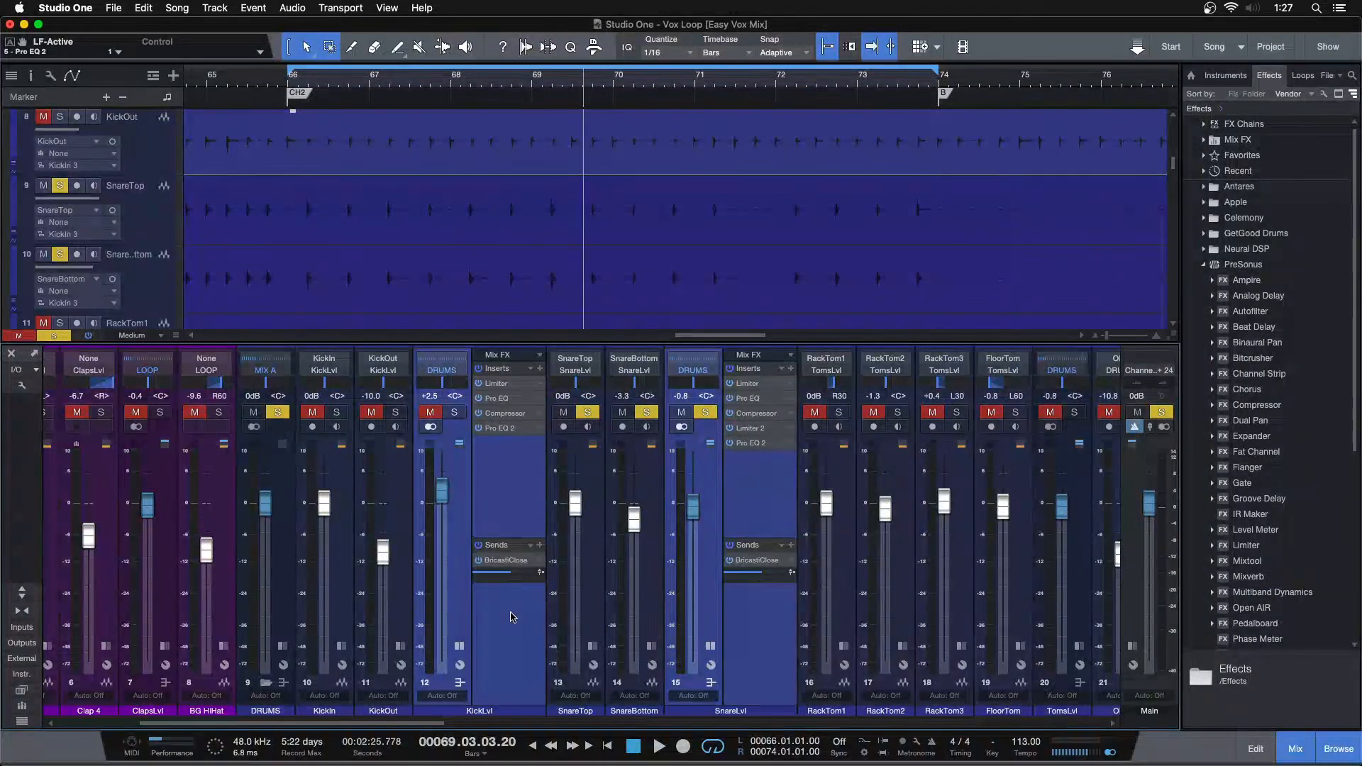
Examine the first Pro EQ on KickLvl and the first Pro EQ on SnareLvl, closing each window
left_click(512, 400)
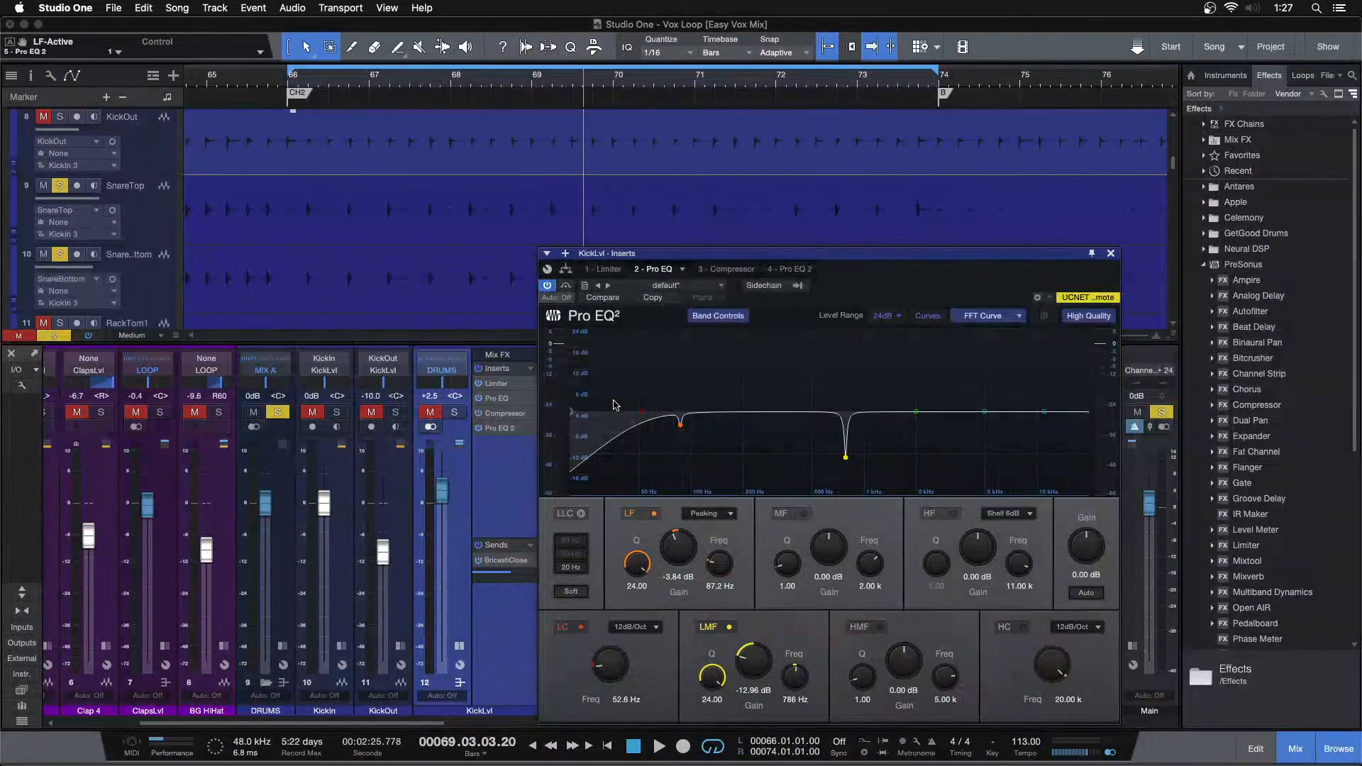
left_click(1110, 253)
left_click(758, 399)
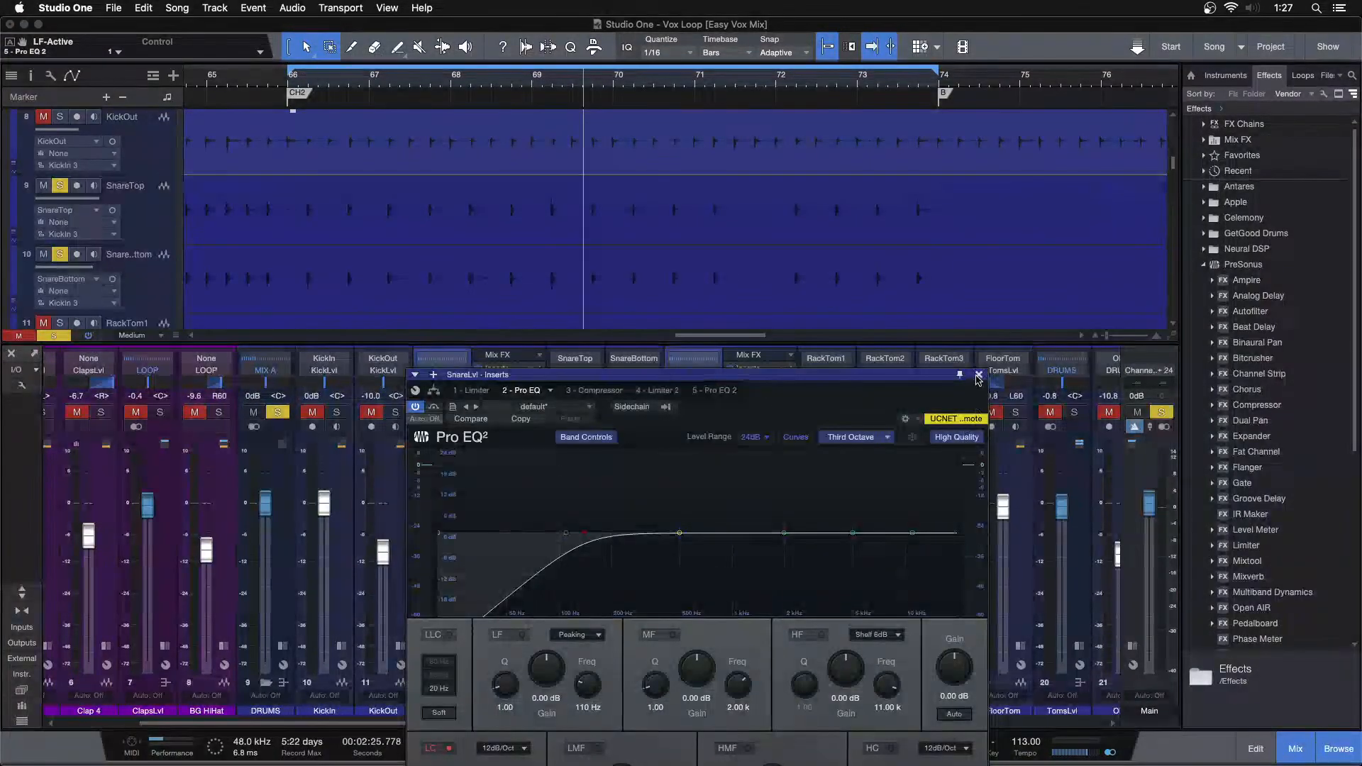
left_click(979, 376)
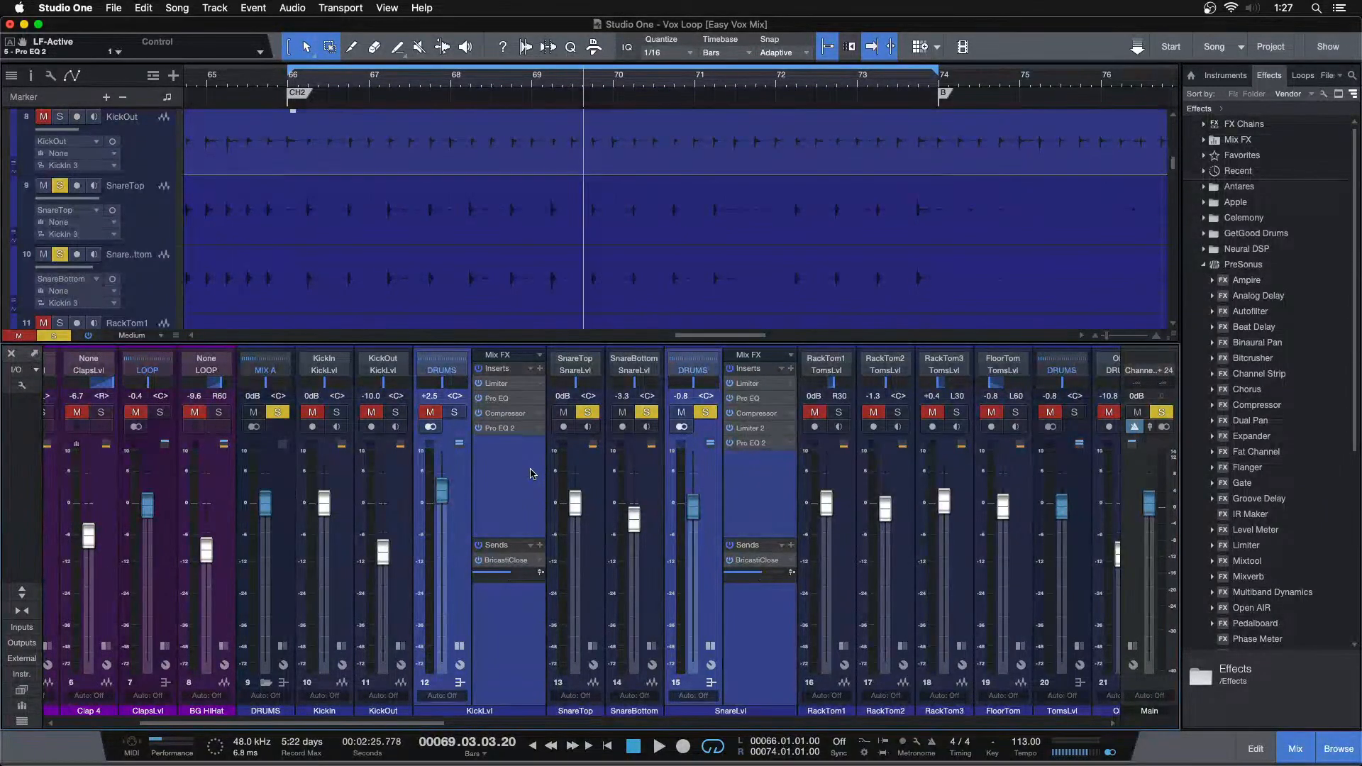
Solo the KickLvl bus, then view the Compressor settings on it and close the window
left_click(455, 412)
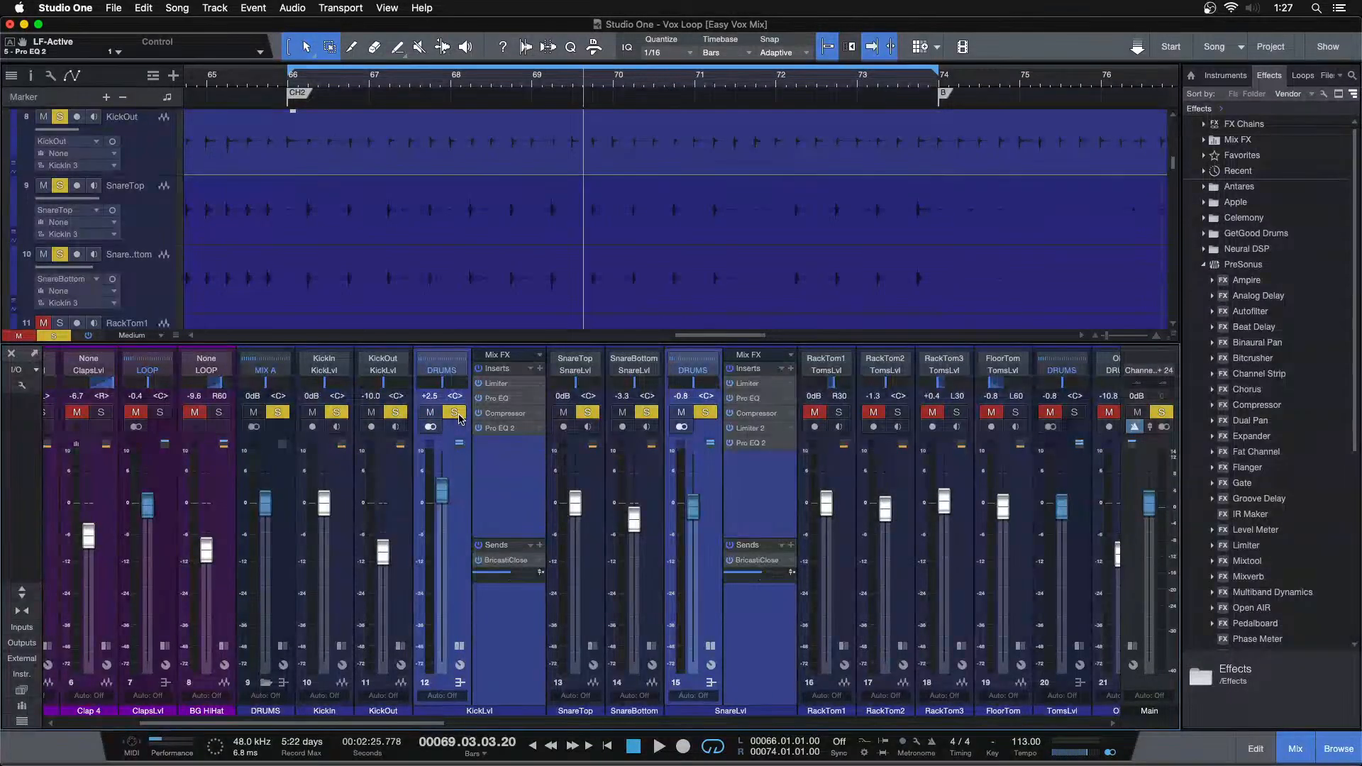
left_click(505, 411)
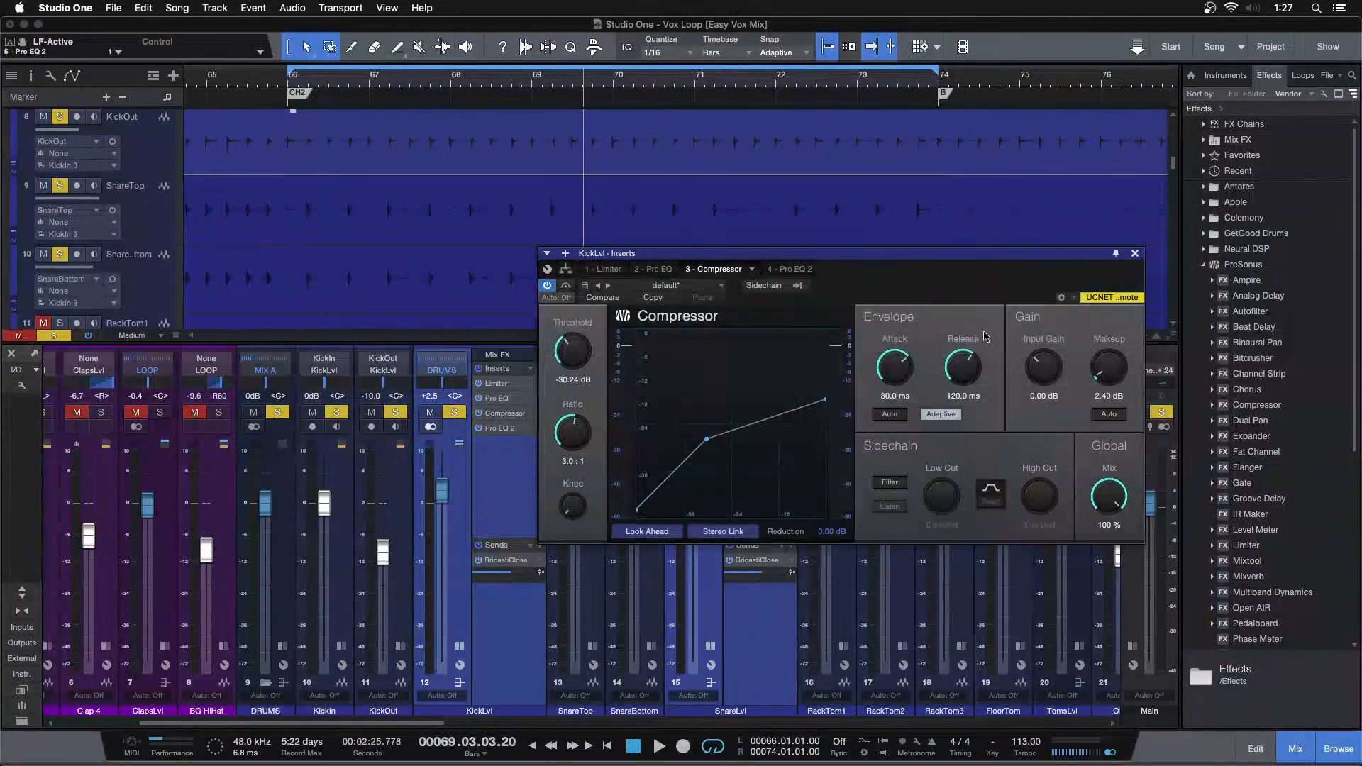
left_click(1134, 254)
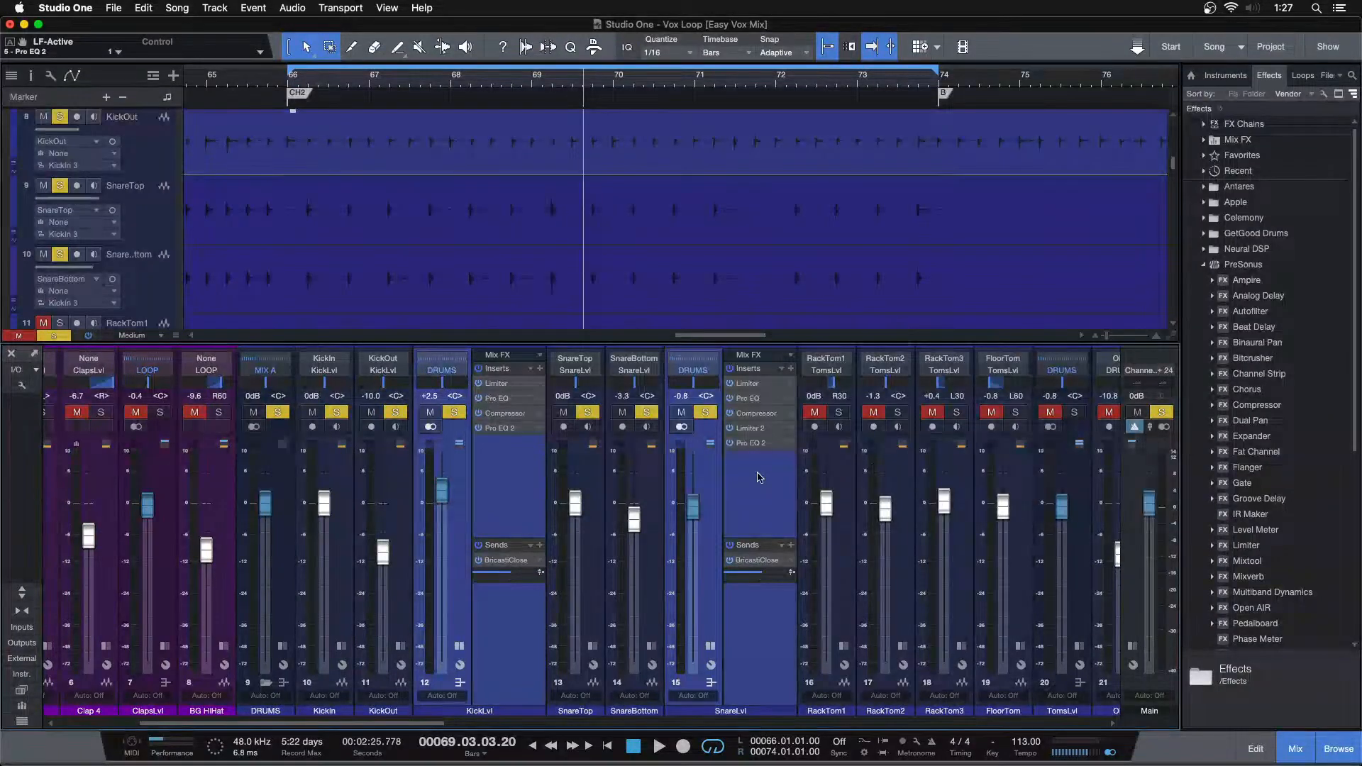
Examine the Pro EQ 2 curve on KickLvl and the one on SnareLvl, closing each window
left_click(508, 487)
left_click(508, 431)
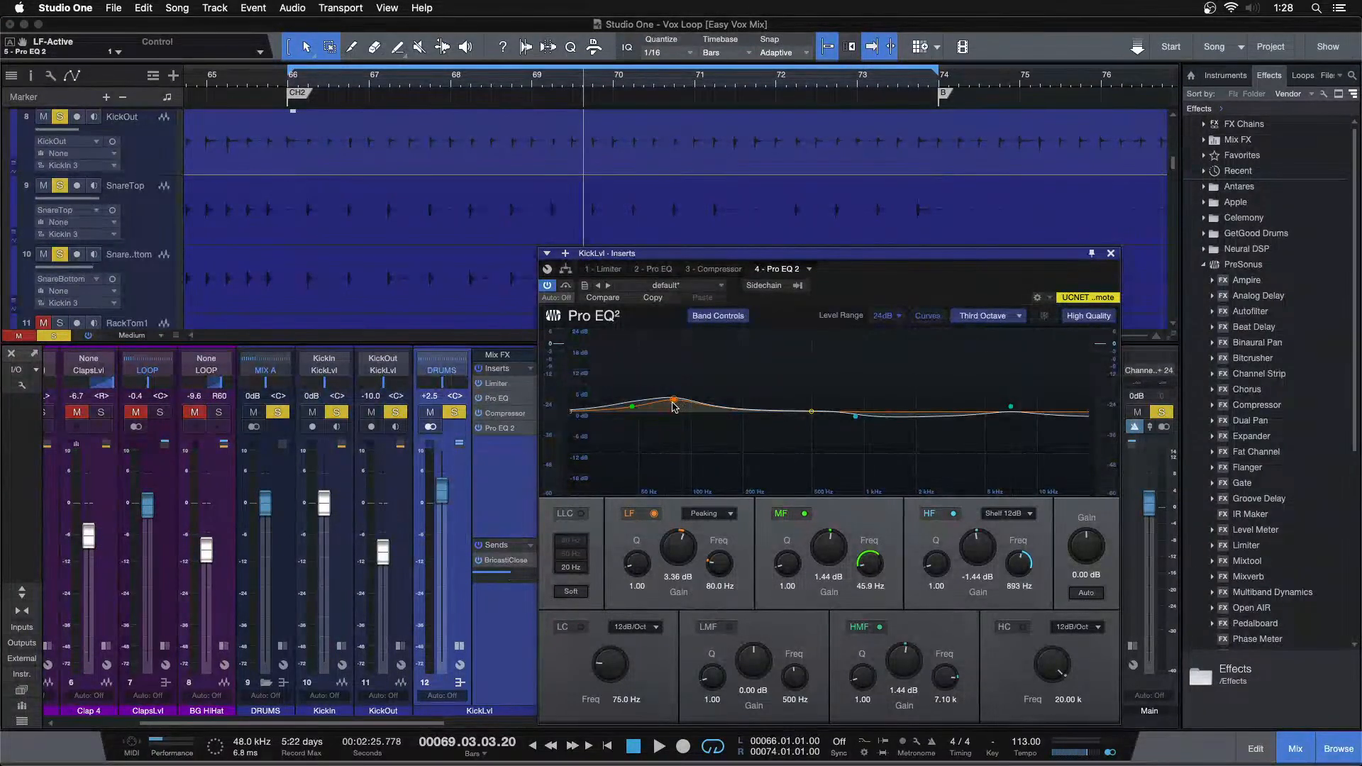
left_click(1112, 253)
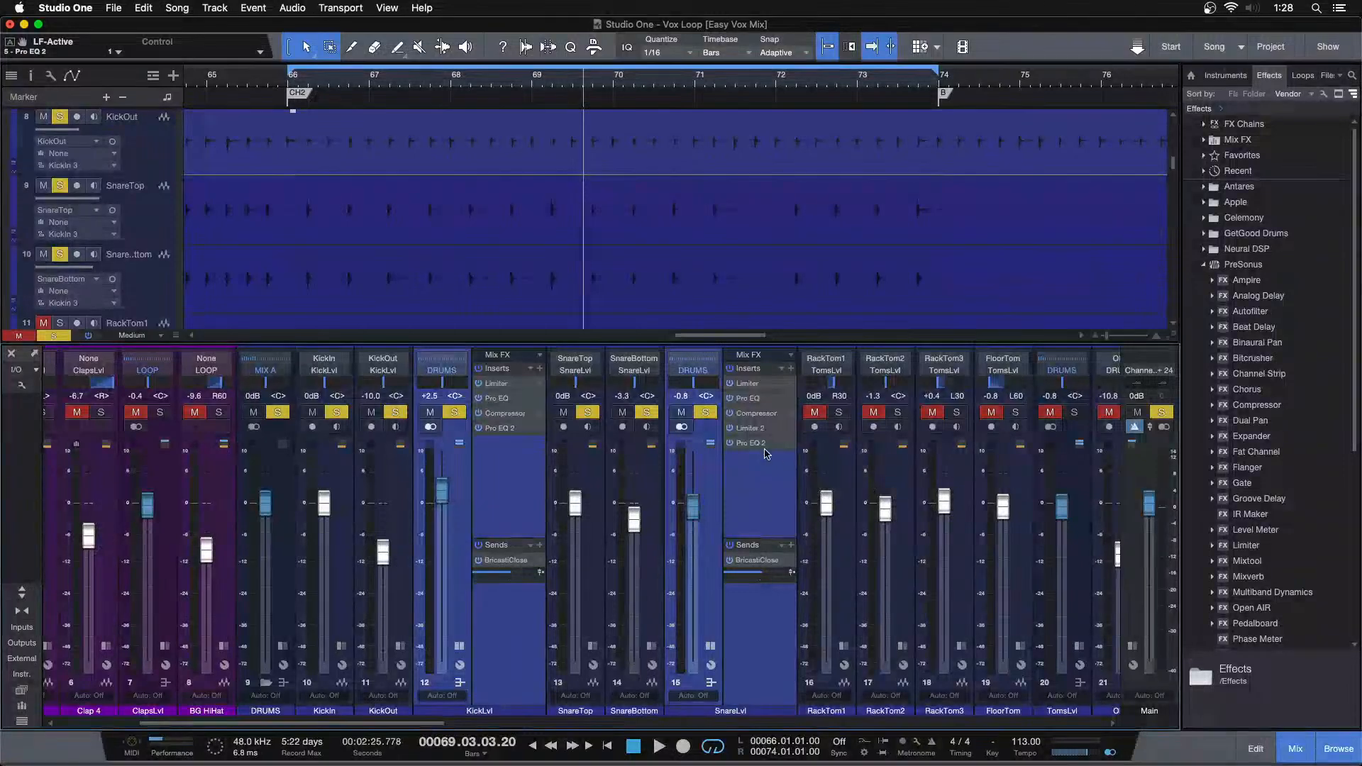
left_click(763, 447)
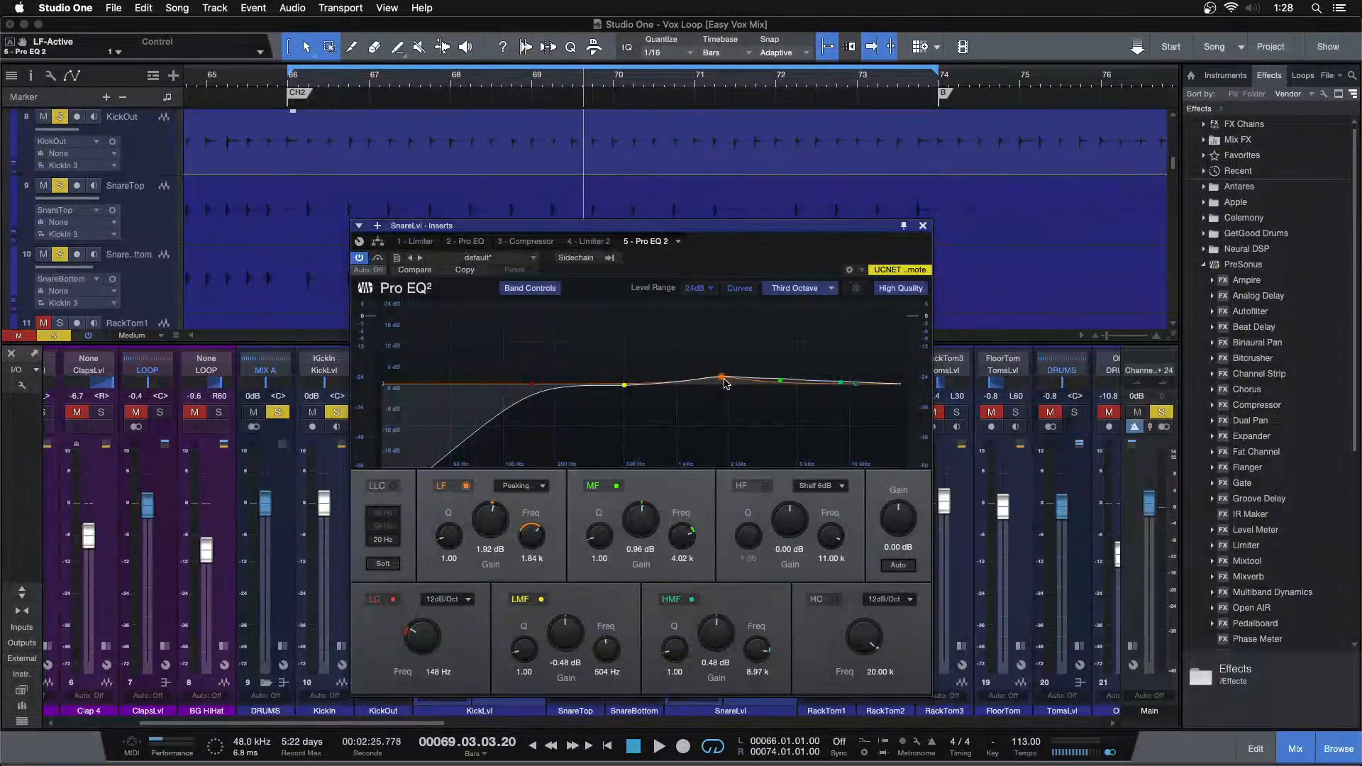
left_click(922, 225)
Play the soloed kick and snare together from the loop's start, stop playback, and save the song
key("KP_1")
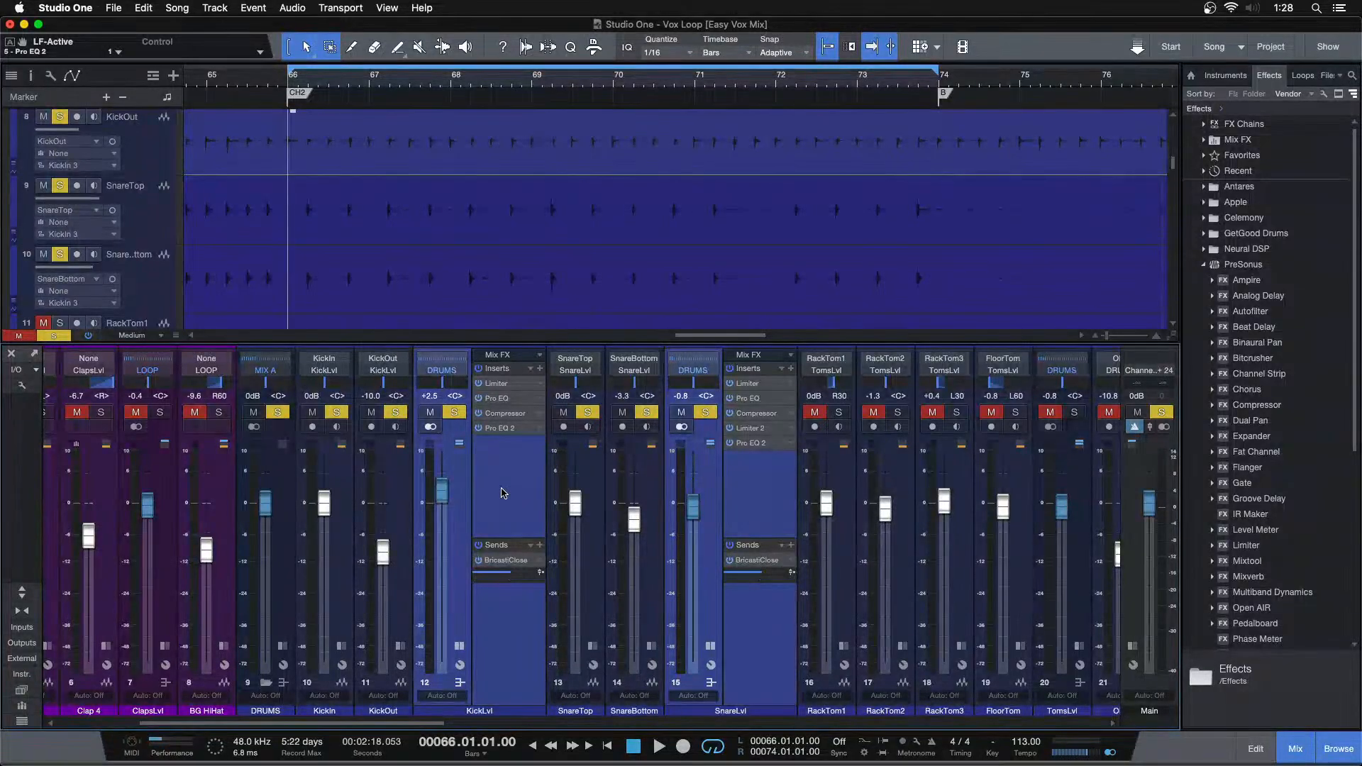
left_click(479, 370)
key("space")
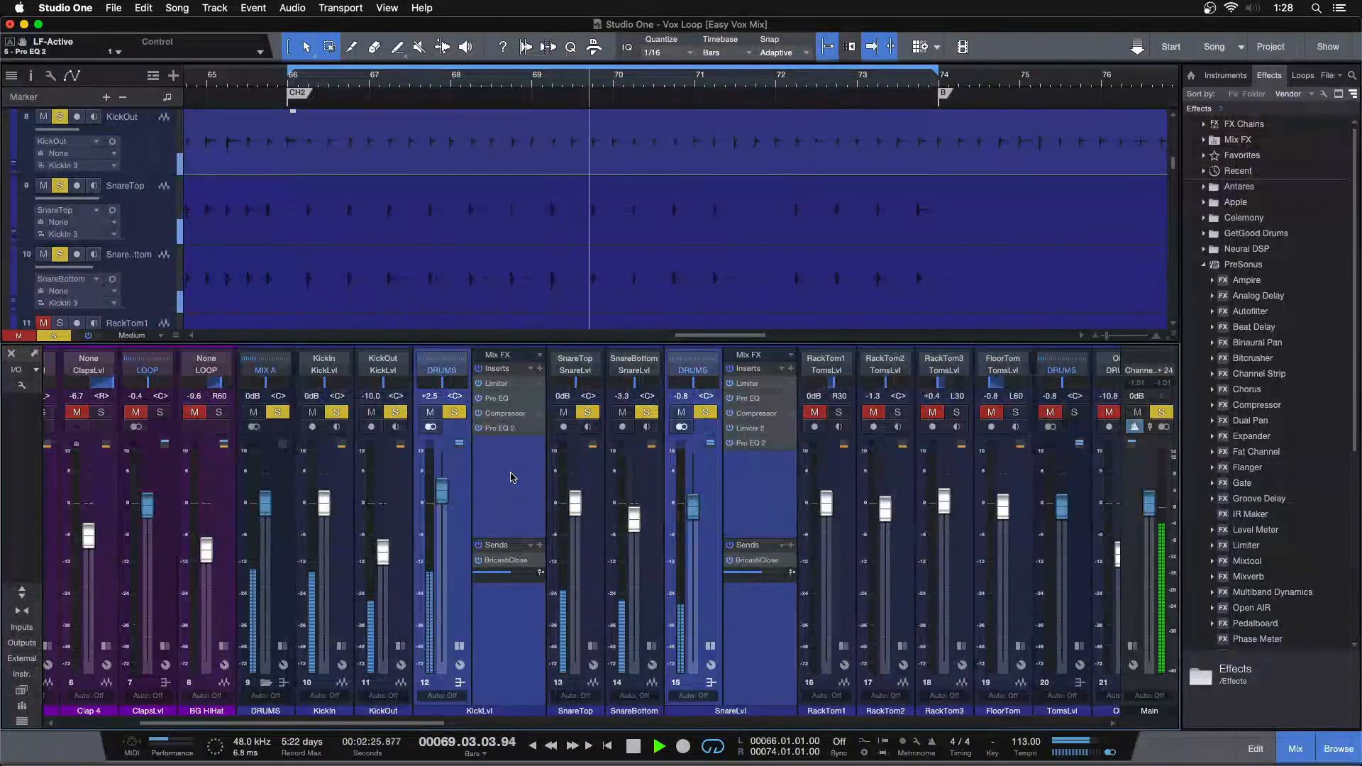
key("space")
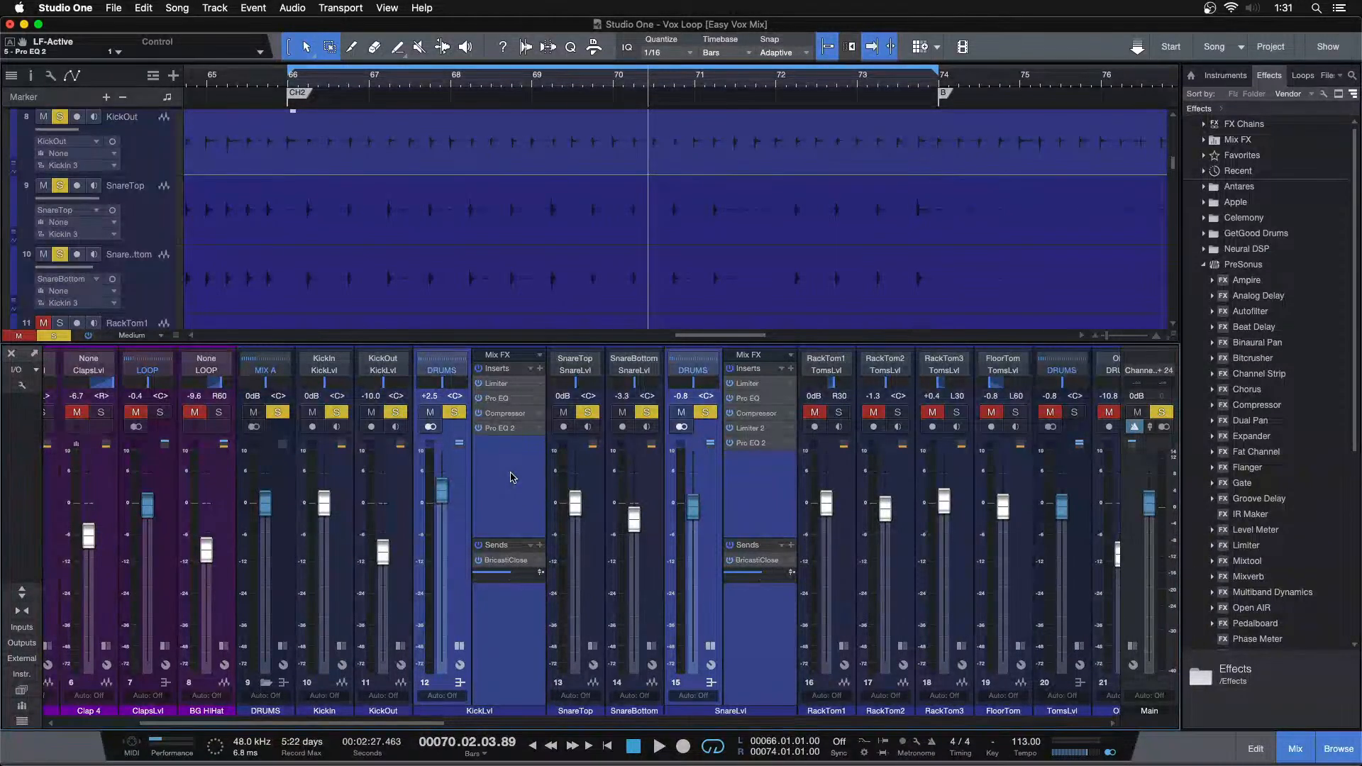
key("super+s")
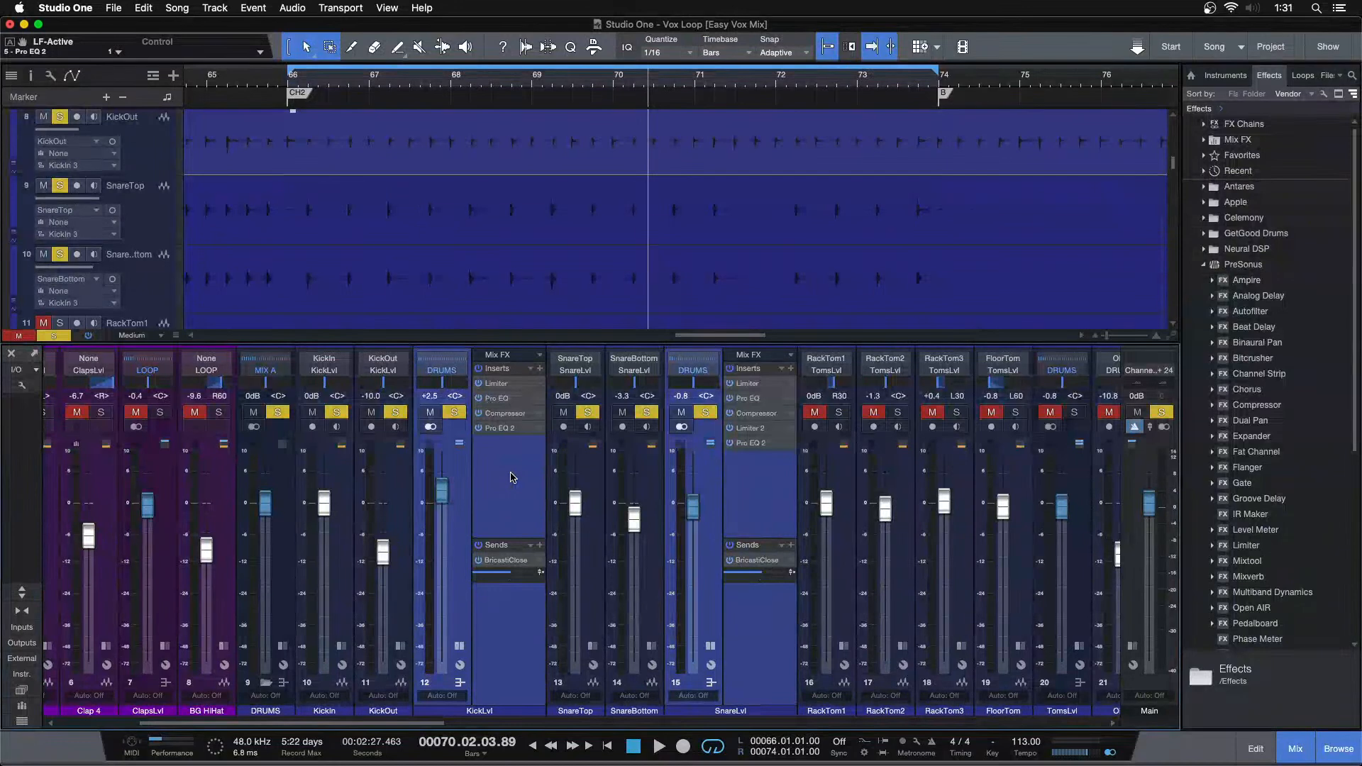